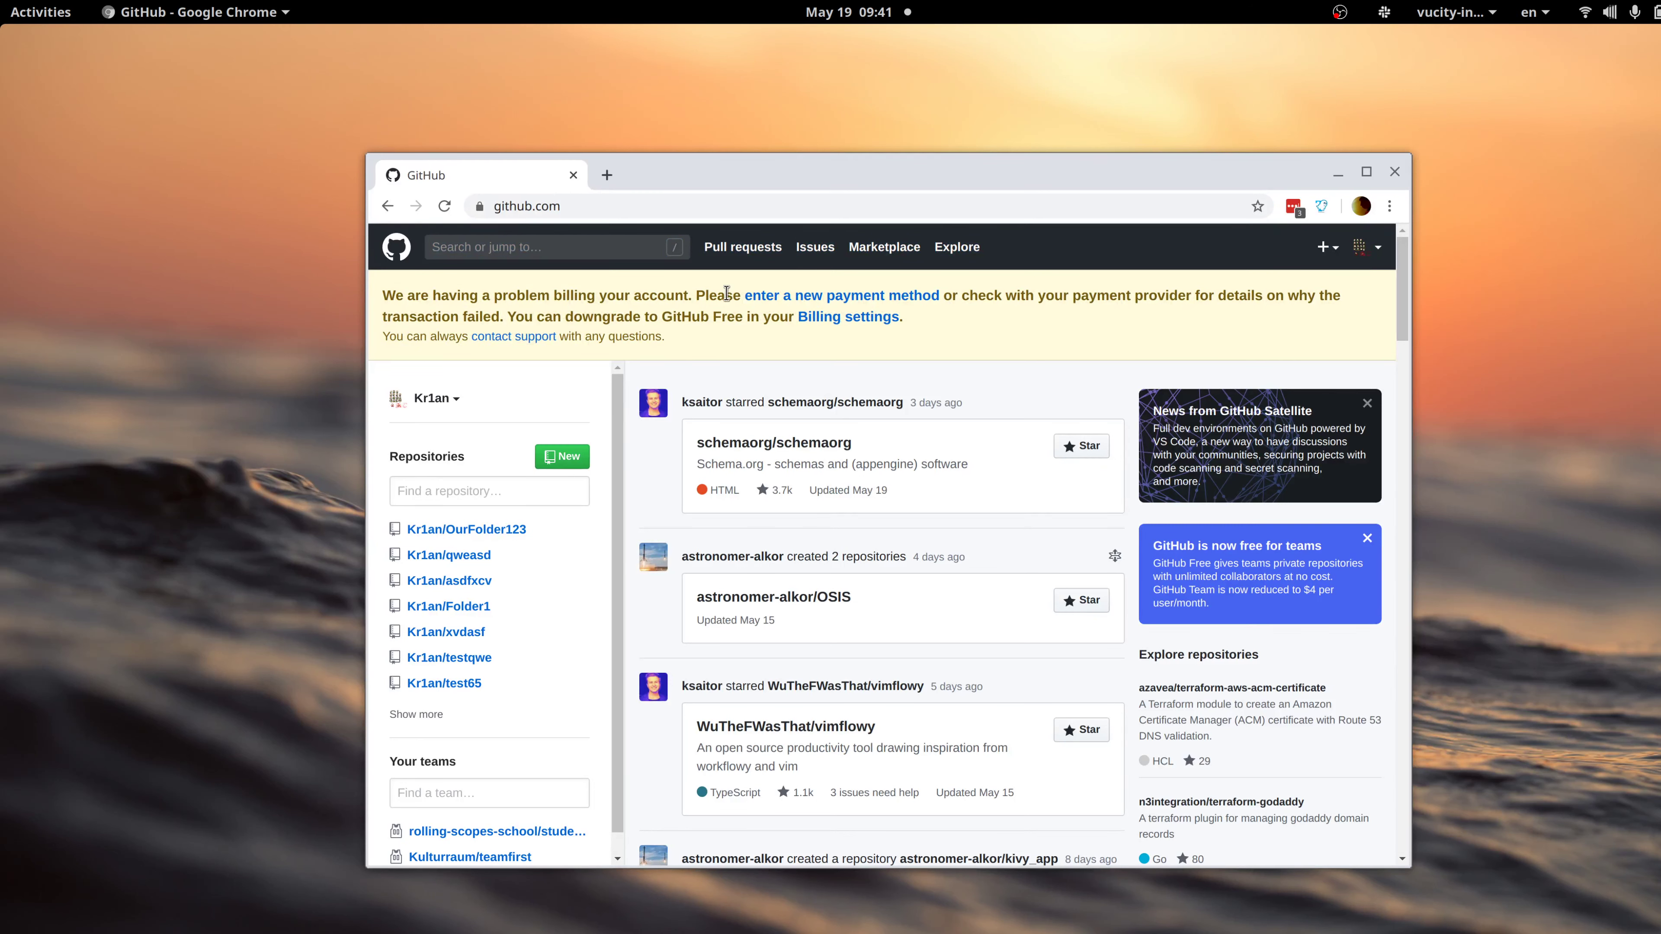
{"action": "left_click_drag", "start_coordinate": [657, 295], "coordinate": [721, 303]}
{"action": "left_click", "coordinate": [722, 303]}
{"action": "left_click_drag", "start_coordinate": [721, 304], "coordinate": [660, 295]}
{"action": "left_click", "coordinate": [661, 295]}
{"action": "left_click_drag", "start_coordinate": [777, 319], "coordinate": [636, 296]}
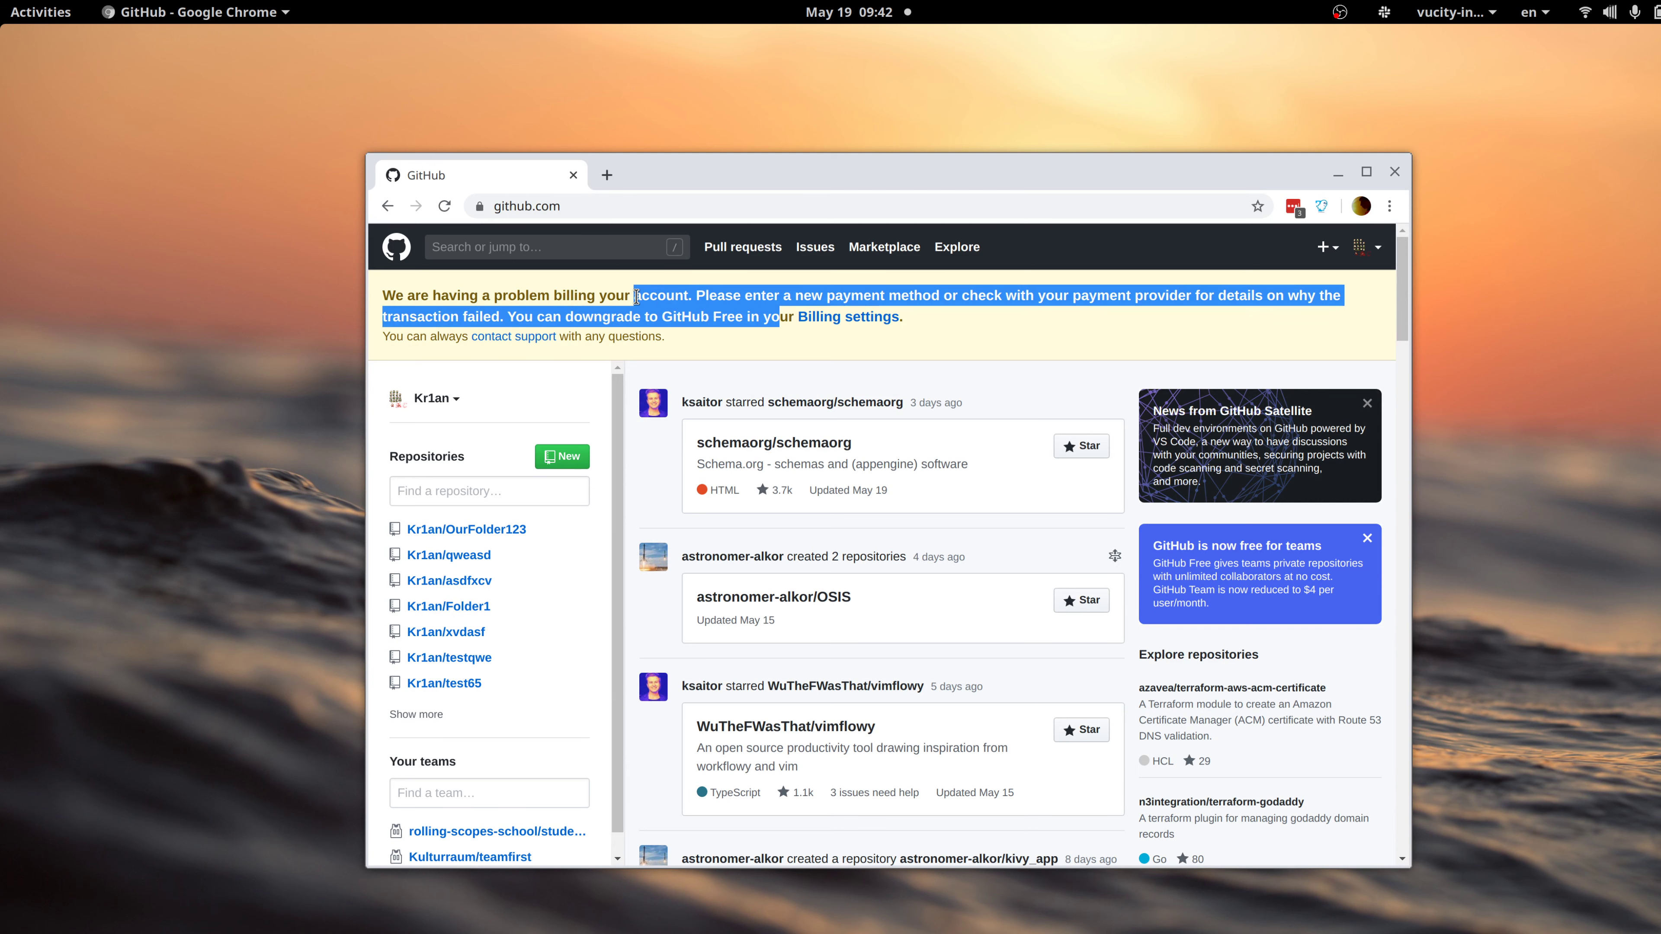
{"action": "left_click", "coordinate": [637, 296]}
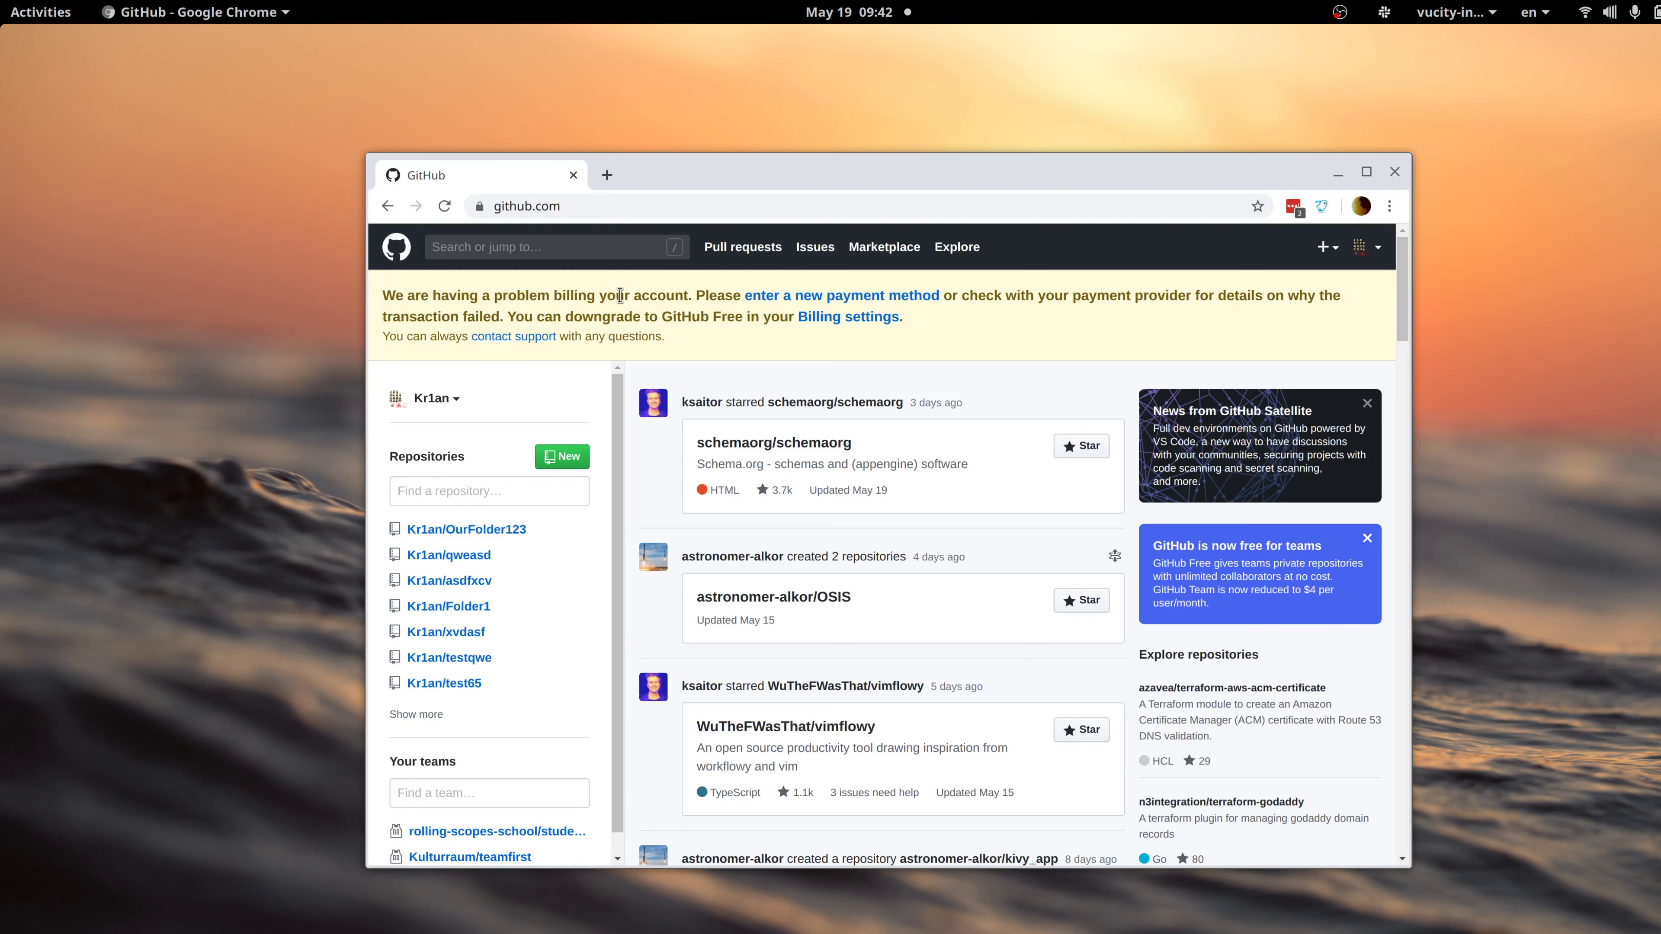
{"action": "left_click_drag", "start_coordinate": [607, 297], "coordinate": [734, 321]}
{"action": "left_click", "coordinate": [734, 321]}
Search Google for "git" in a new tab.
{"action": "key", "text": "ctrl+t"}
{"action": "type", "text": "github"}
{"action": "key", "text": "BackSpace"}
{"action": "key", "text": "BackSpace"}
{"action": "key", "text": "BackSpace"}
{"action": "key", "text": "BackSpace"}
{"action": "key", "text": "Return"}
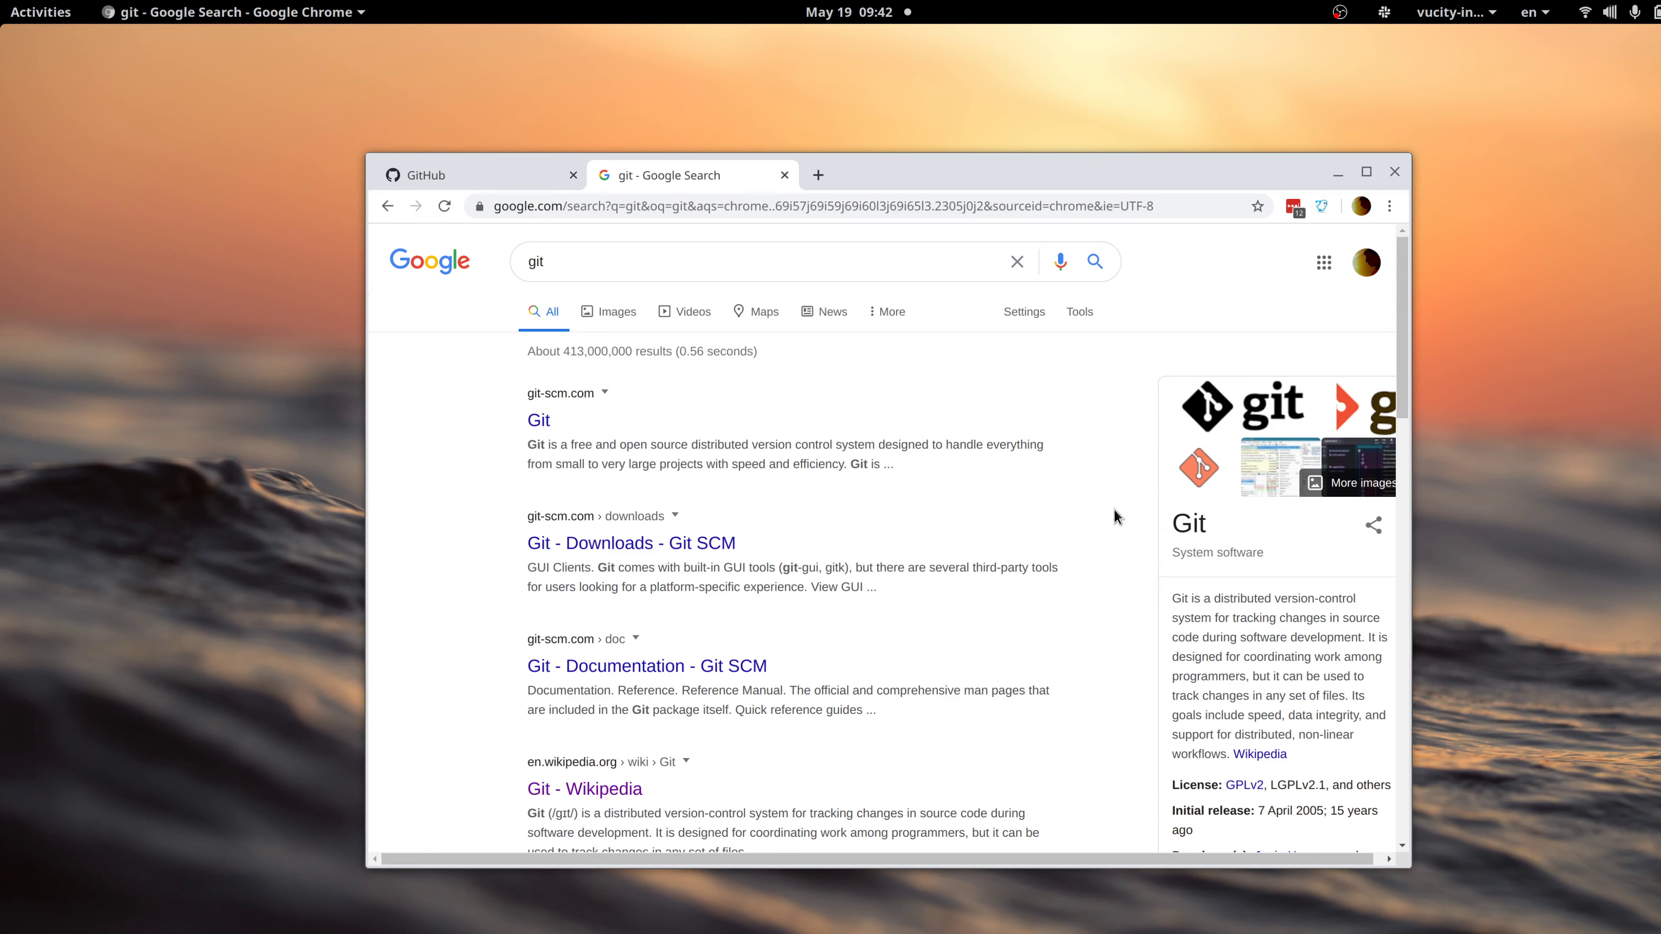
Compare the GitHub dashboard with the Git search results, and close the search results tab.
{"action": "left_click", "coordinate": [479, 184]}
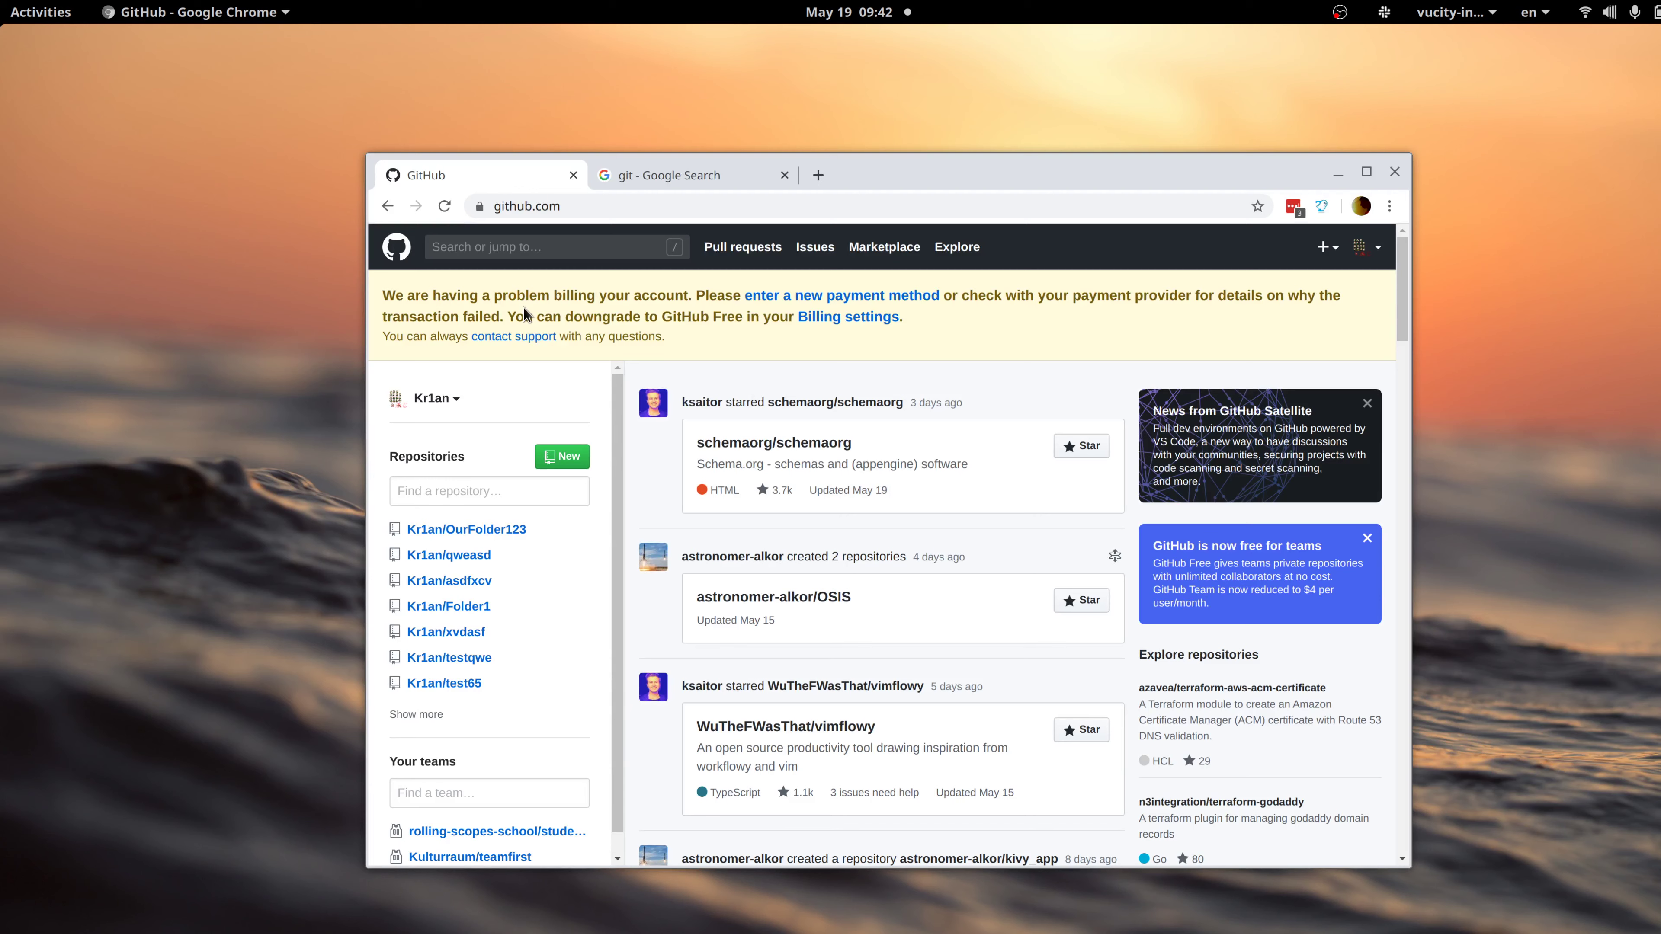
{"action": "left_click", "coordinate": [663, 187]}
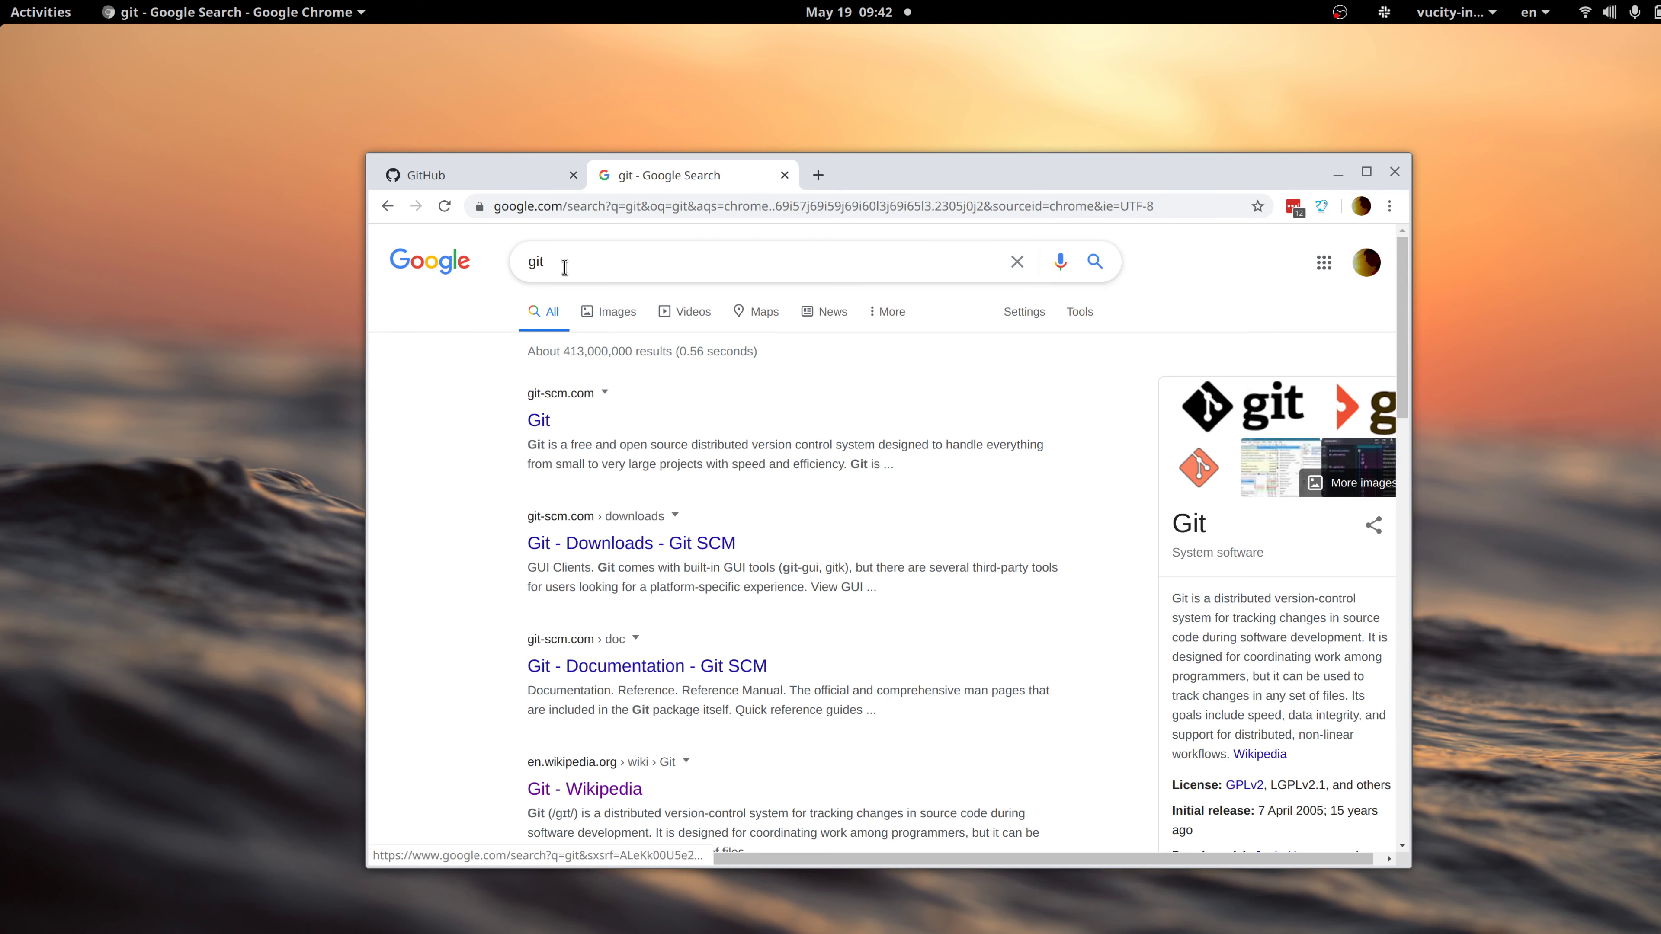
{"action": "key", "text": "ctrl+w"}
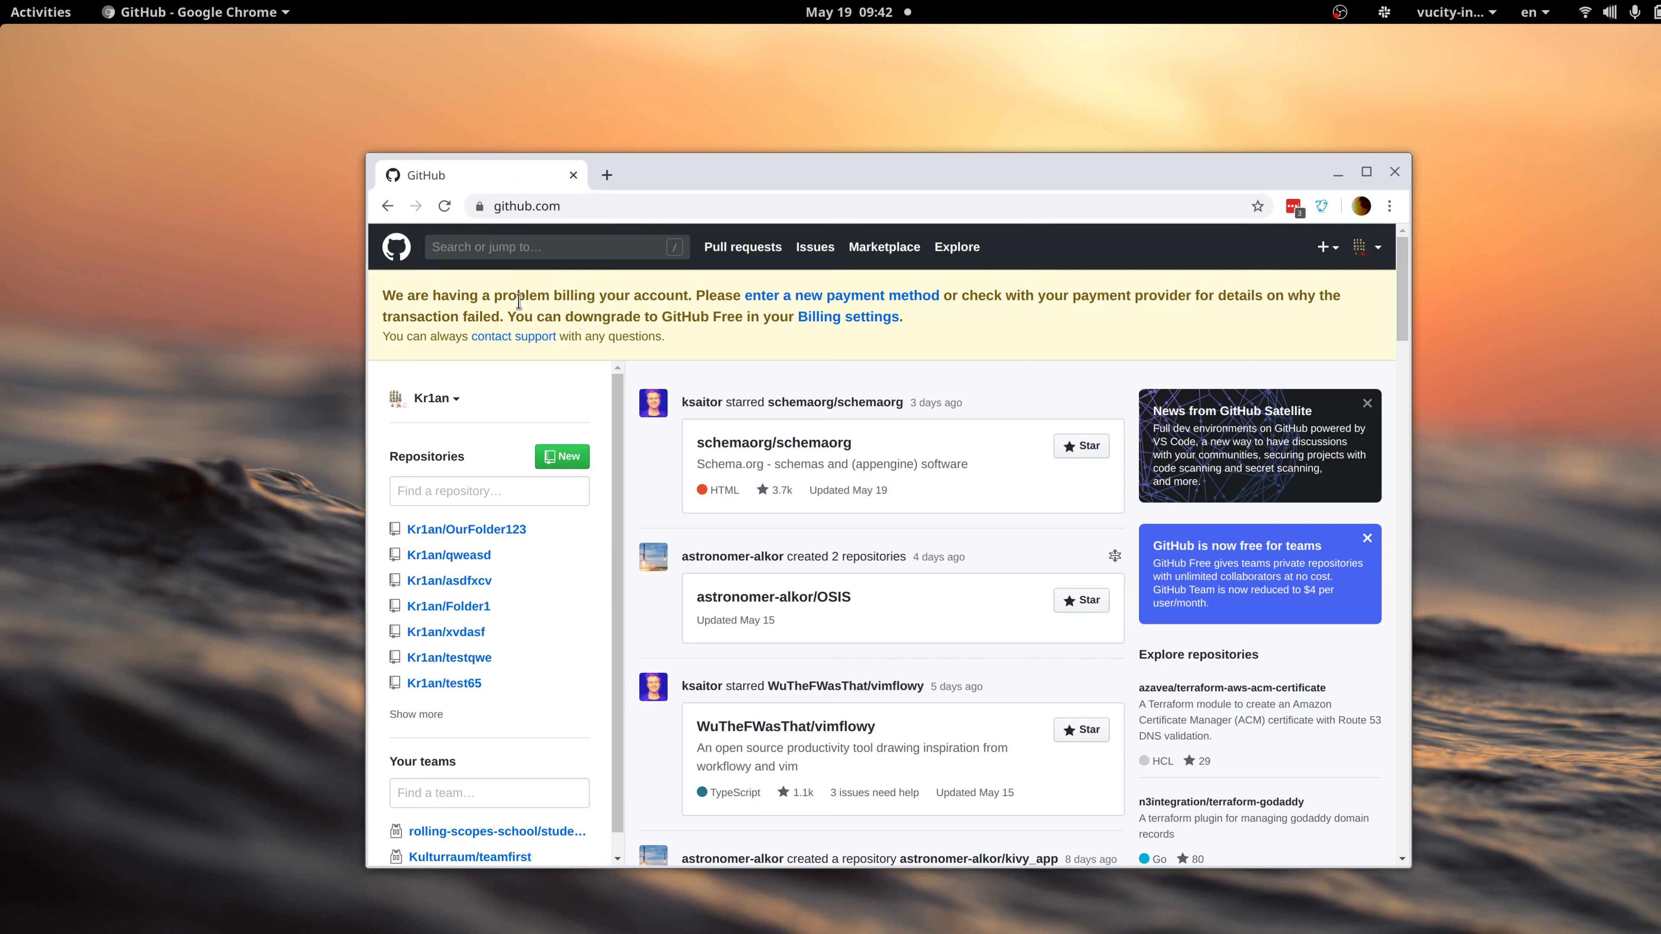
Search Google for "github desktop" in a new tab and open the official GitHub Desktop website.
{"action": "key", "text": "ctrl+t"}
{"action": "type", "text": "git"}
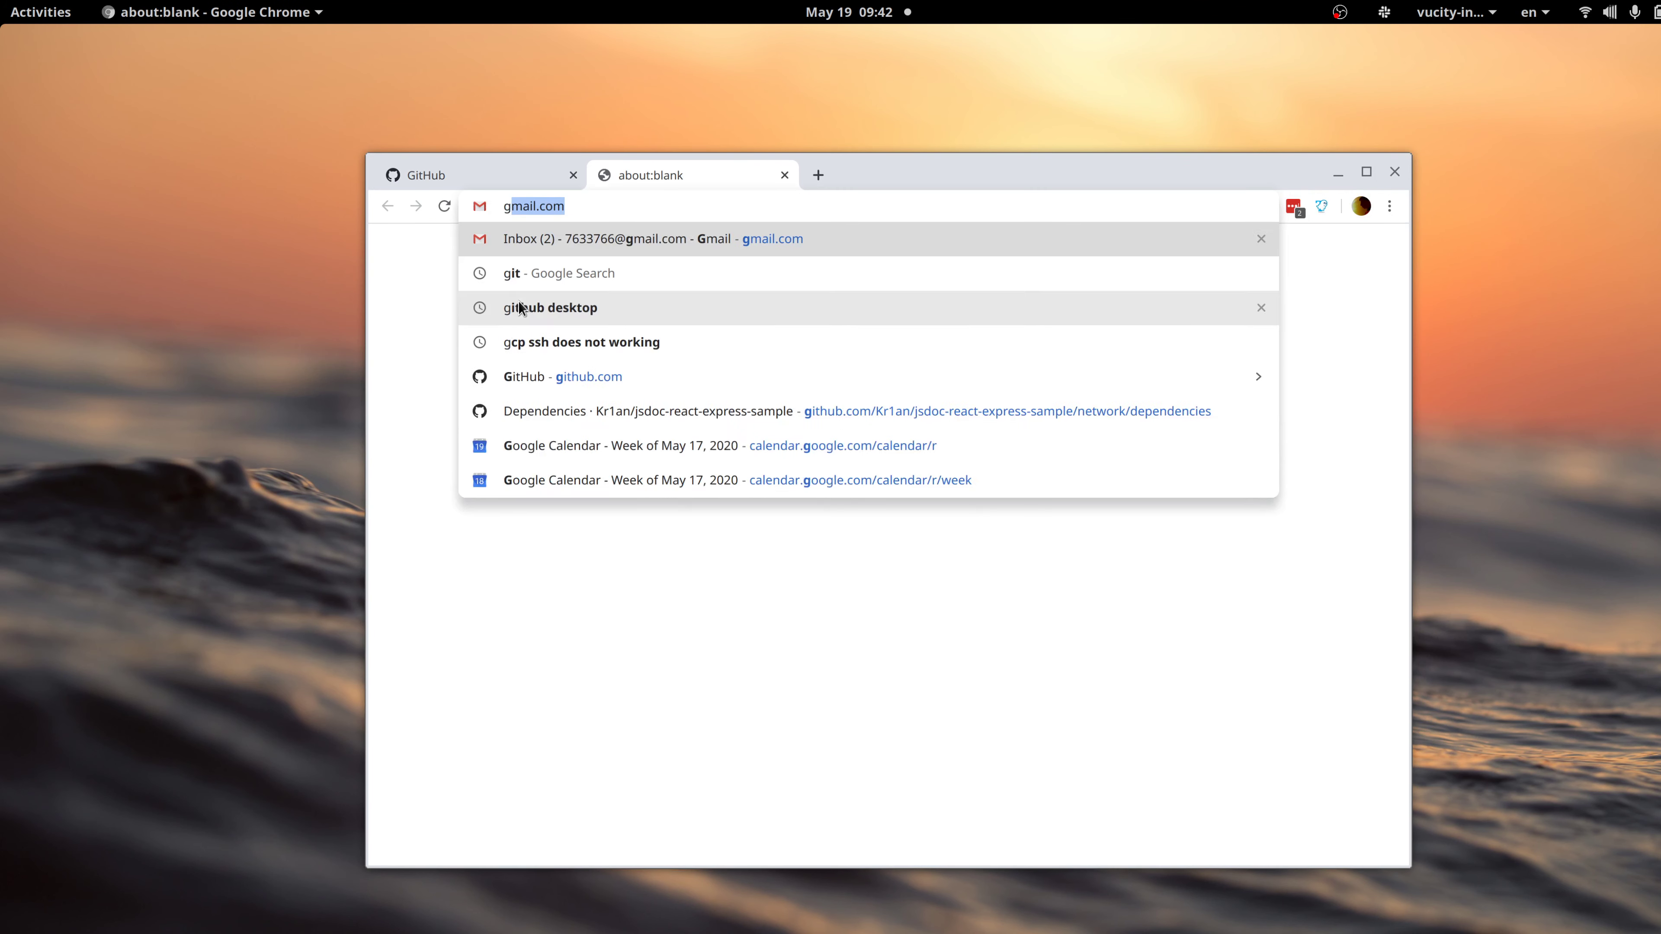
{"action": "type", "text": "hub "}
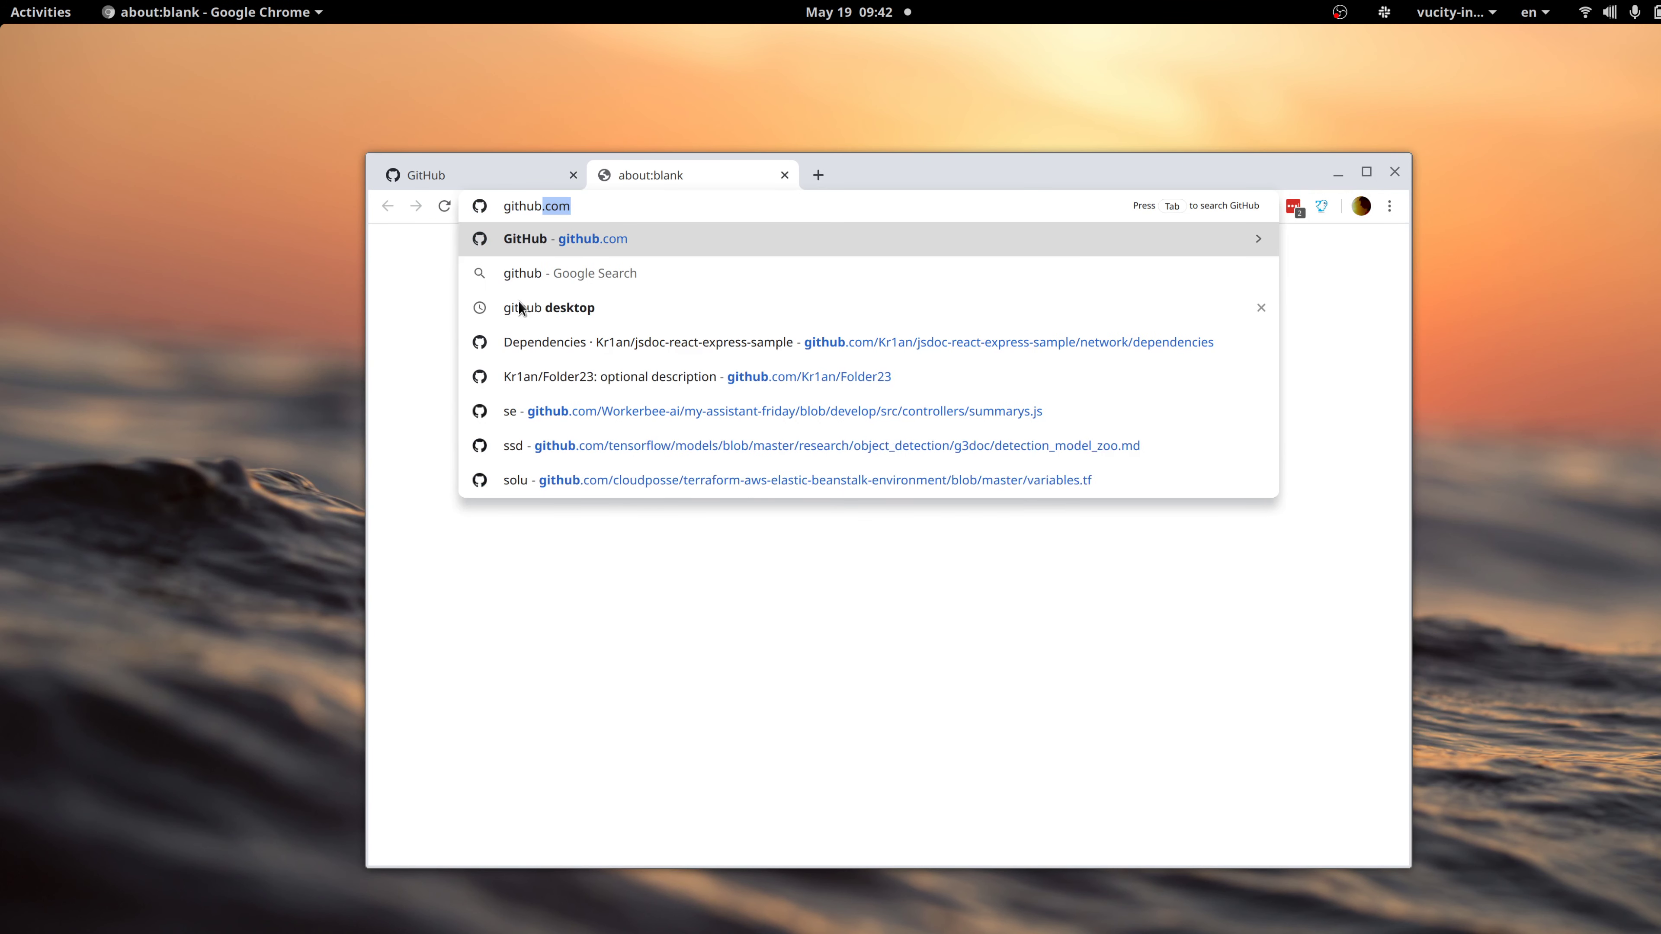
{"action": "type", "text": "desto"}
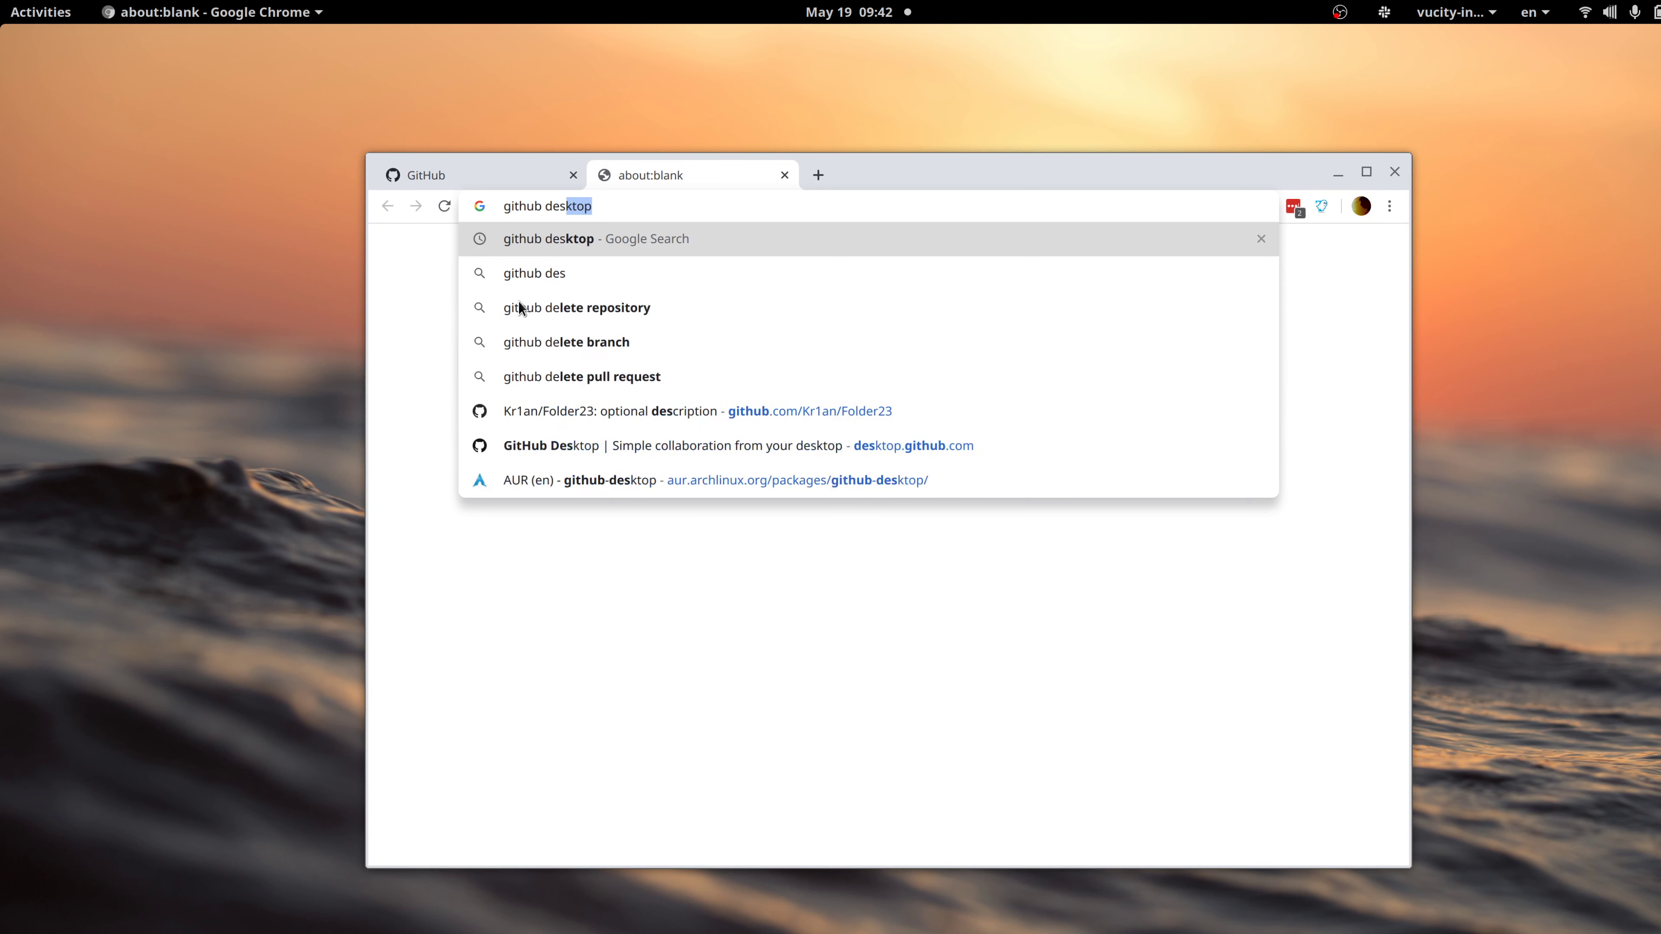
{"action": "key", "text": "BackSpace"}
{"action": "key", "text": "BackSpace"}
{"action": "type", "text": "ktp"}
{"action": "key", "text": "Return"}
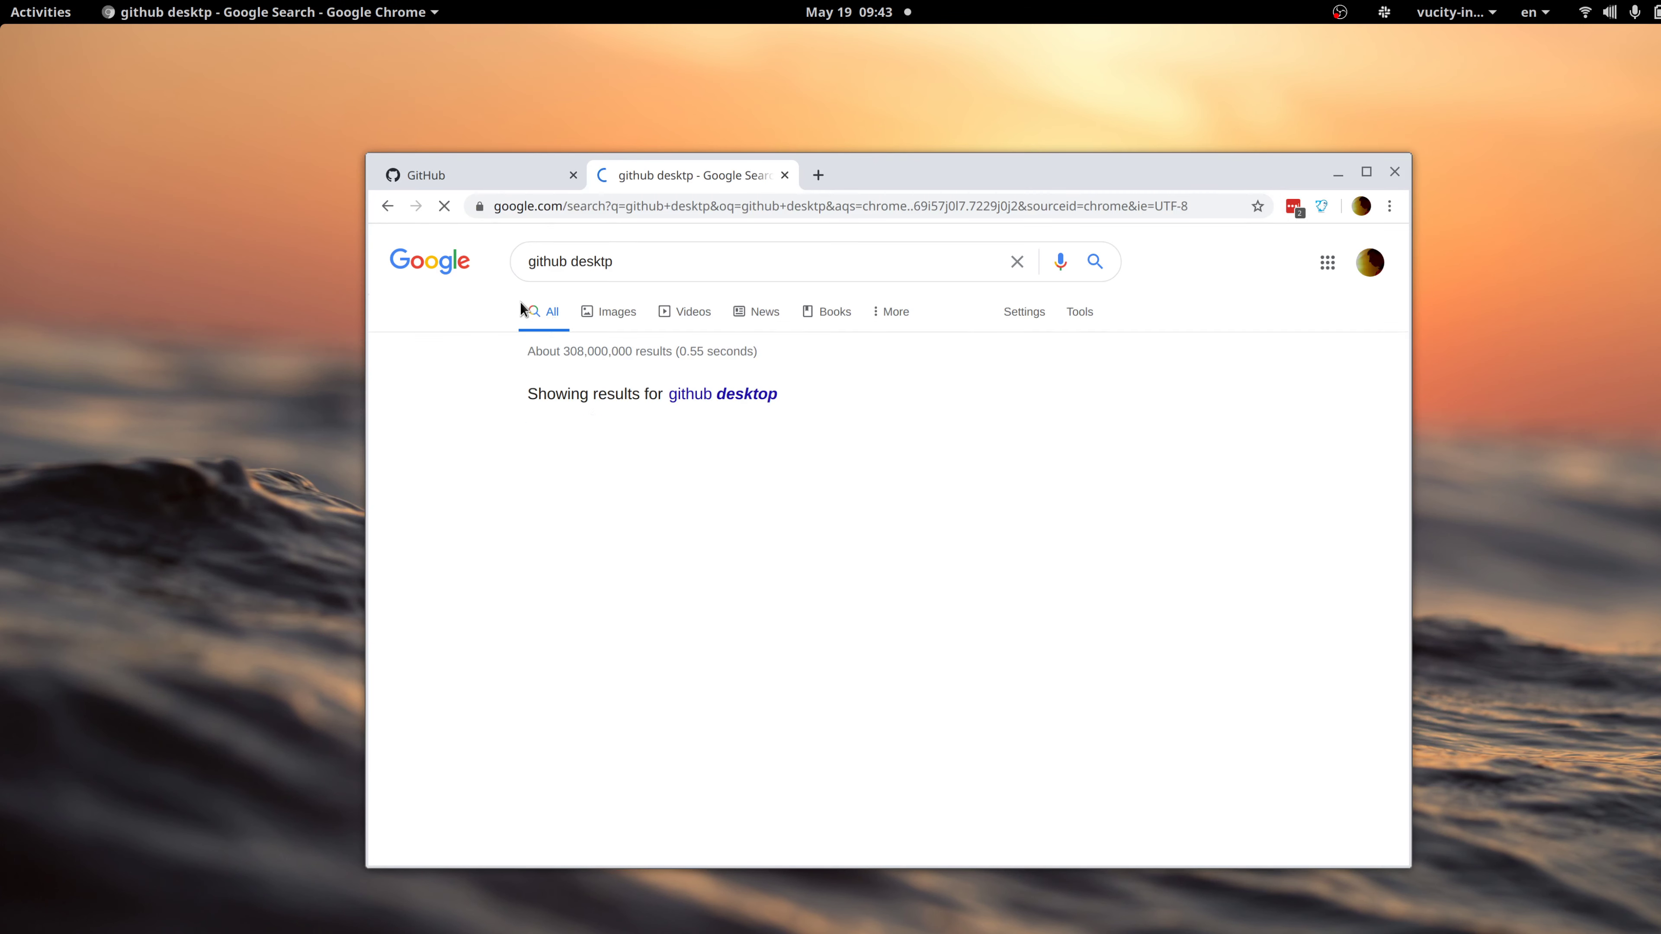
{"action": "left_click", "coordinate": [727, 398]}
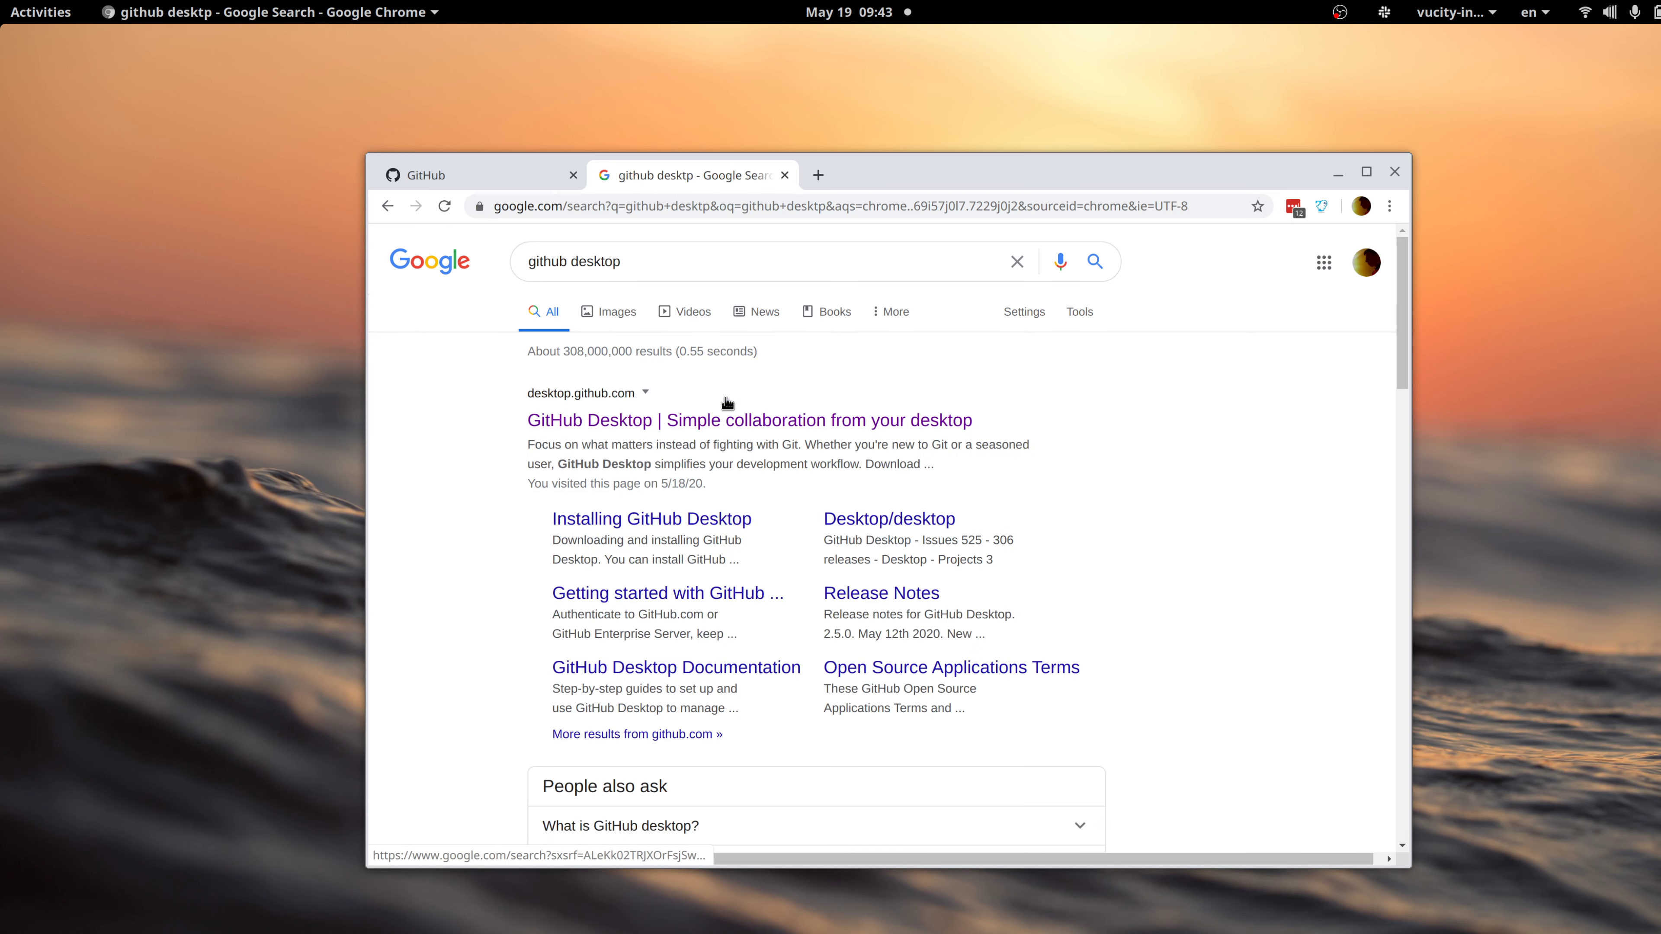
{"action": "left_click", "coordinate": [708, 419]}
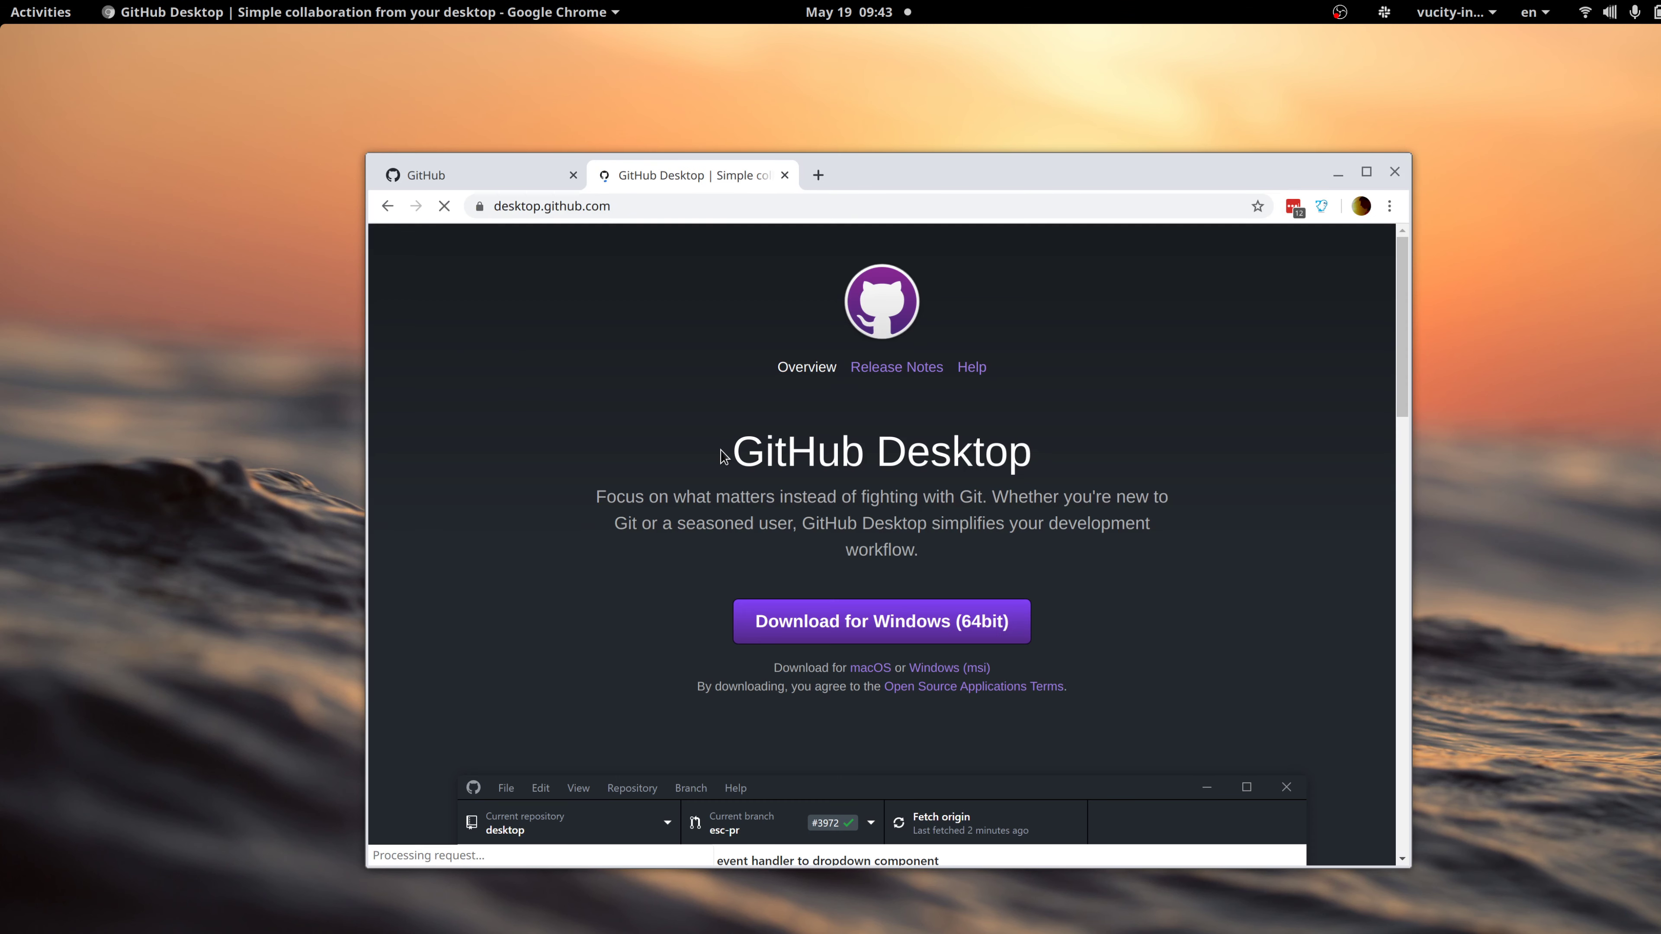
Examine the GitHub Desktop homepage, including its download options and the preview of the application's commit history and file changes.
{"action": "scroll", "coordinate": [765, 556], "scroll_direction": "down", "scroll_amount": 2}
{"action": "scroll", "coordinate": [785, 589], "scroll_direction": "up", "scroll_amount": 2}
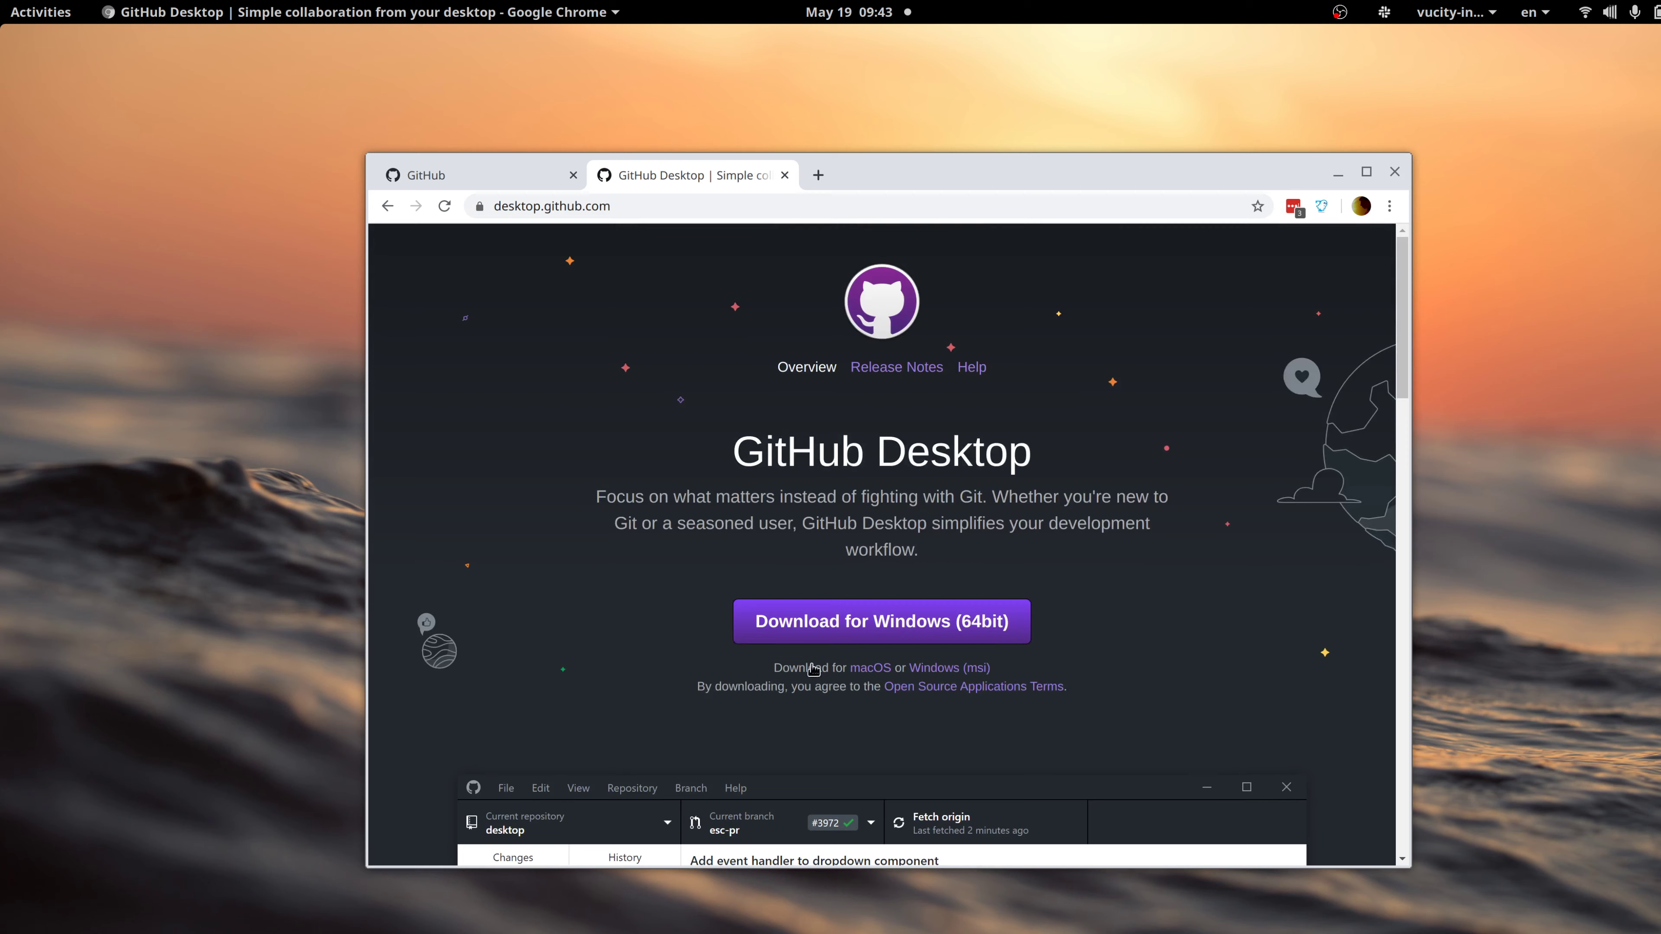
{"action": "scroll", "coordinate": [812, 669], "scroll_direction": "down", "scroll_amount": 5}
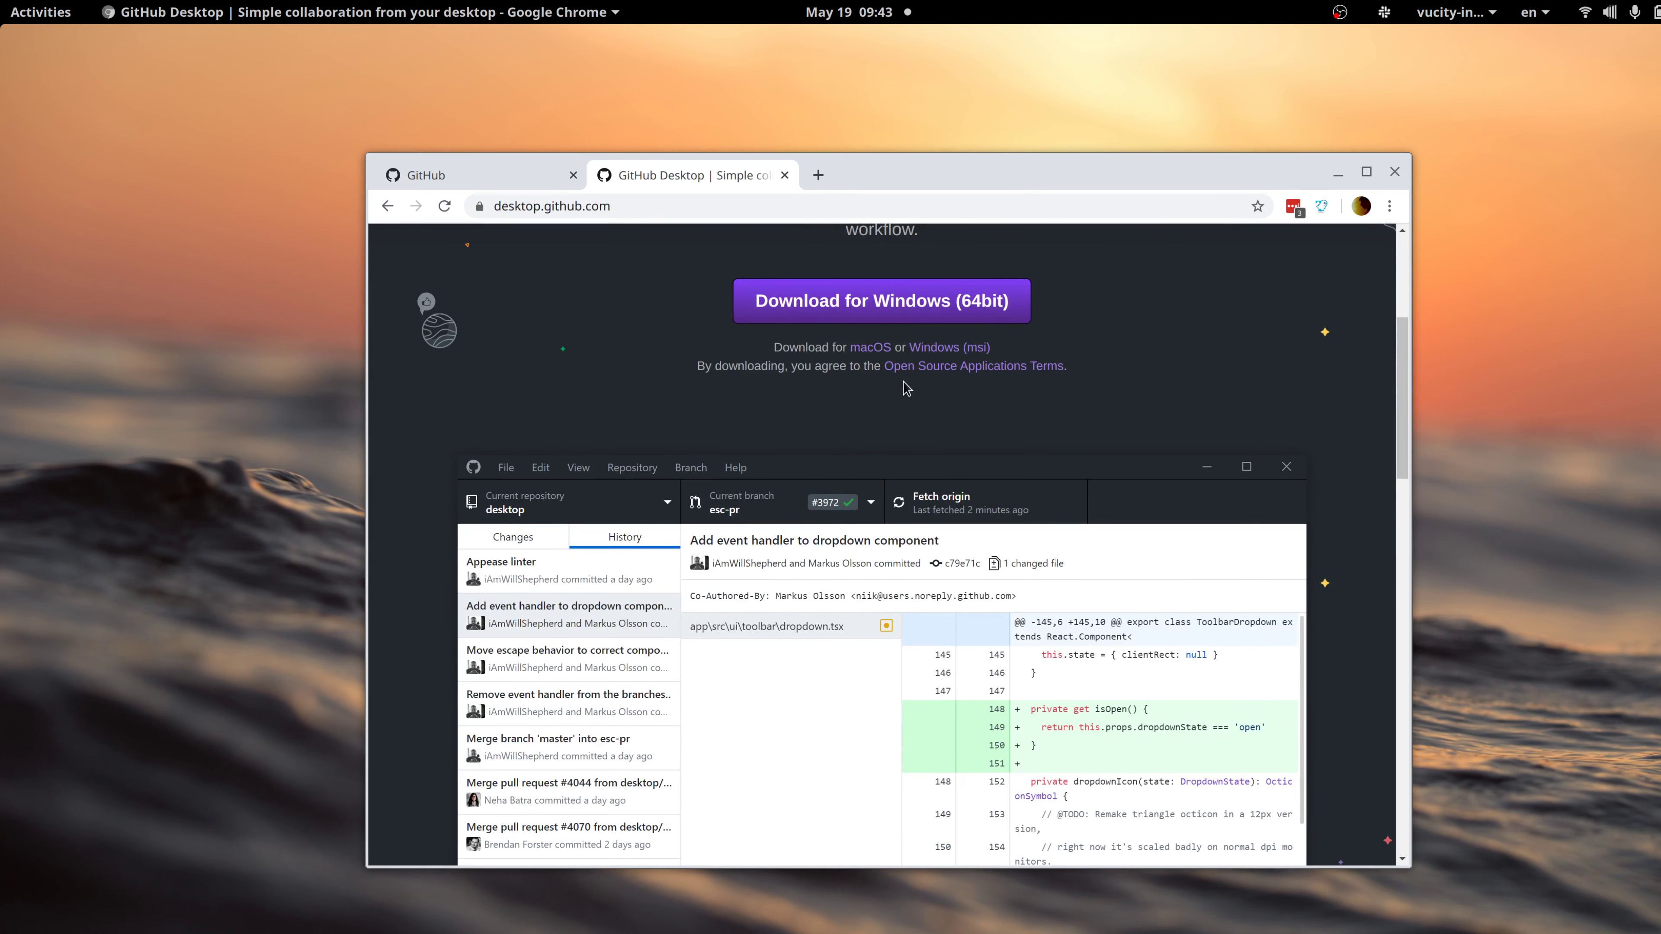
{"action": "scroll", "coordinate": [821, 477], "scroll_direction": "down", "scroll_amount": 8}
{"action": "scroll", "coordinate": [823, 484], "scroll_direction": "up", "scroll_amount": 4}
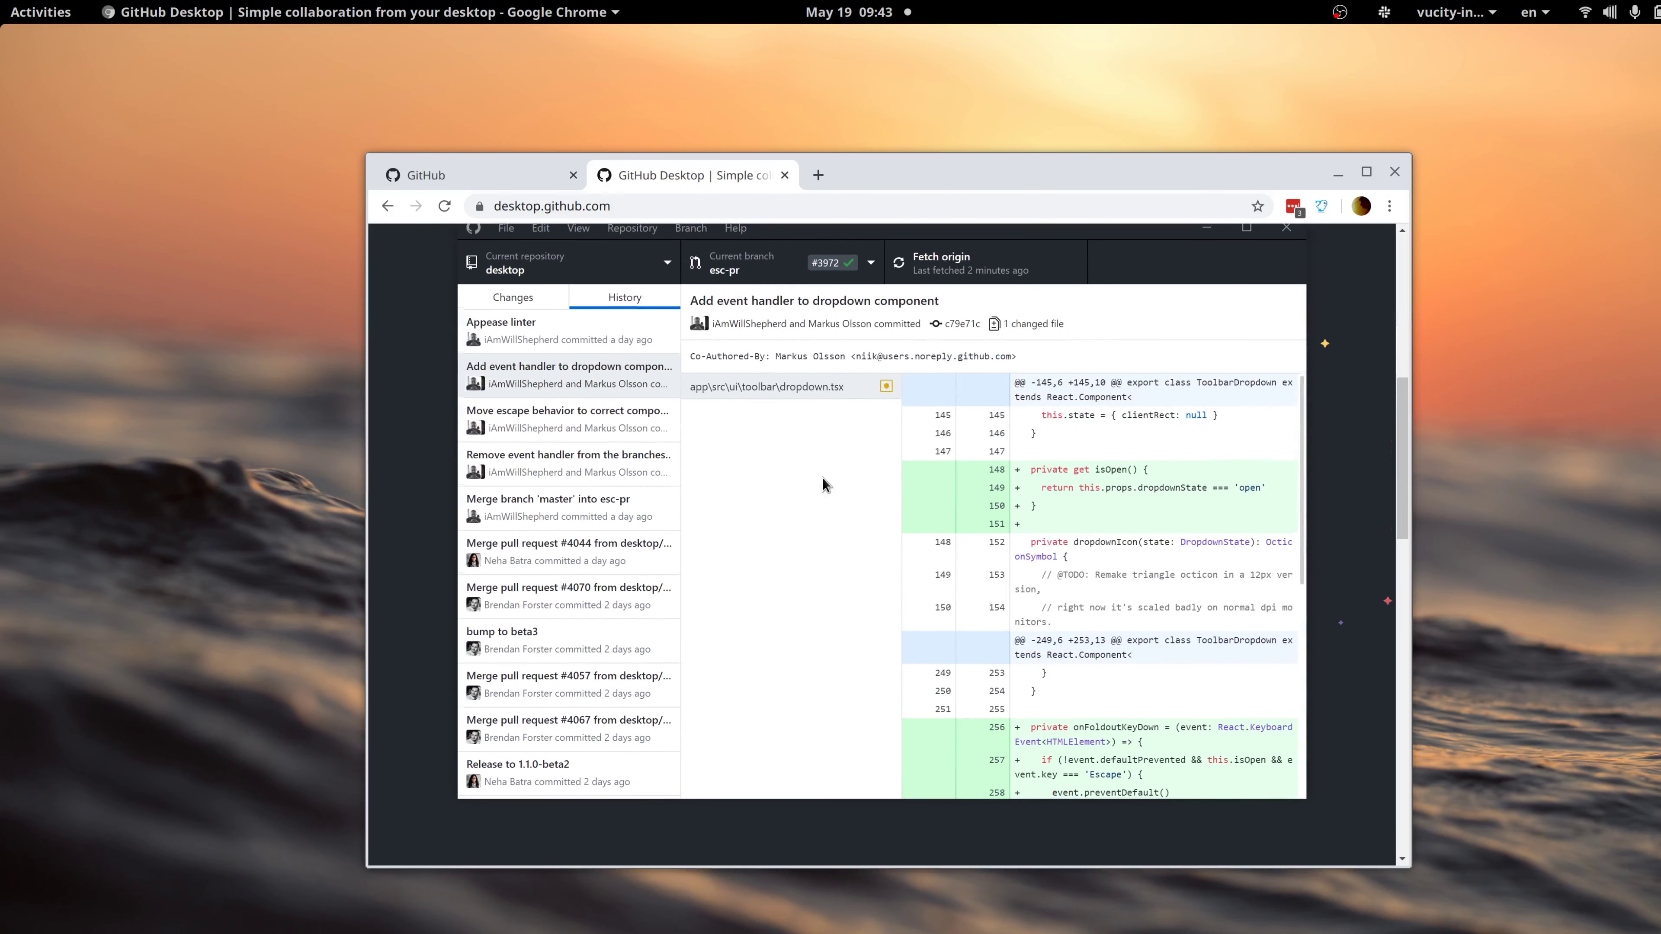
{"action": "scroll", "coordinate": [791, 529], "scroll_direction": "up", "scroll_amount": 1}
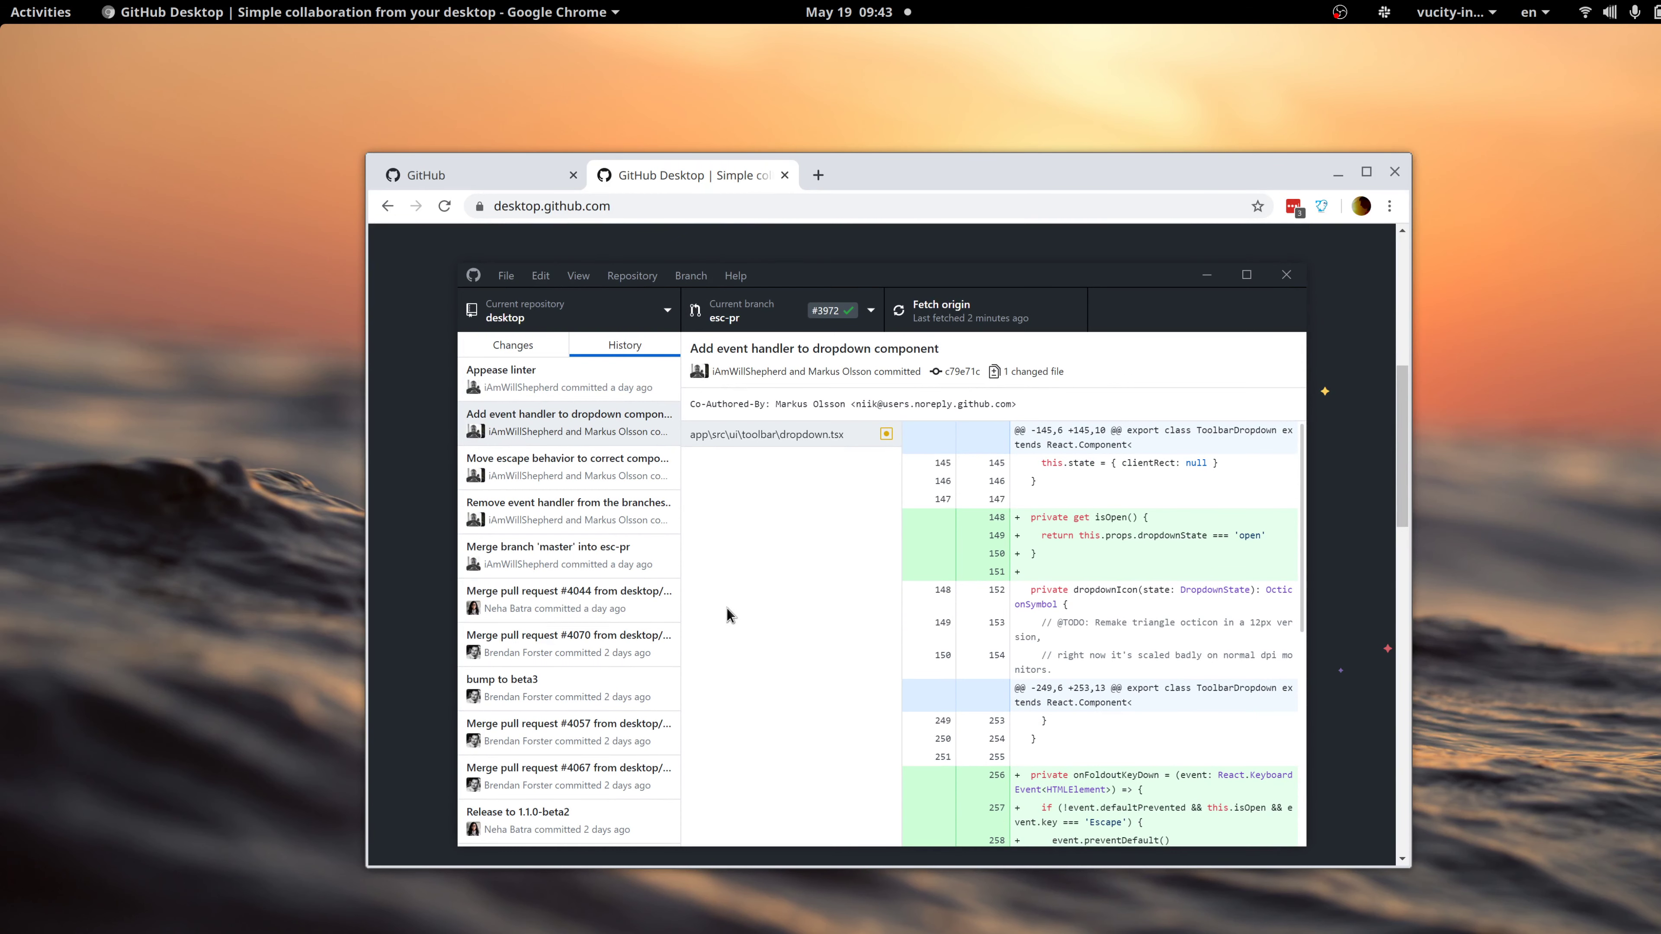
{"action": "scroll", "coordinate": [727, 608], "scroll_direction": "down", "scroll_amount": 1}
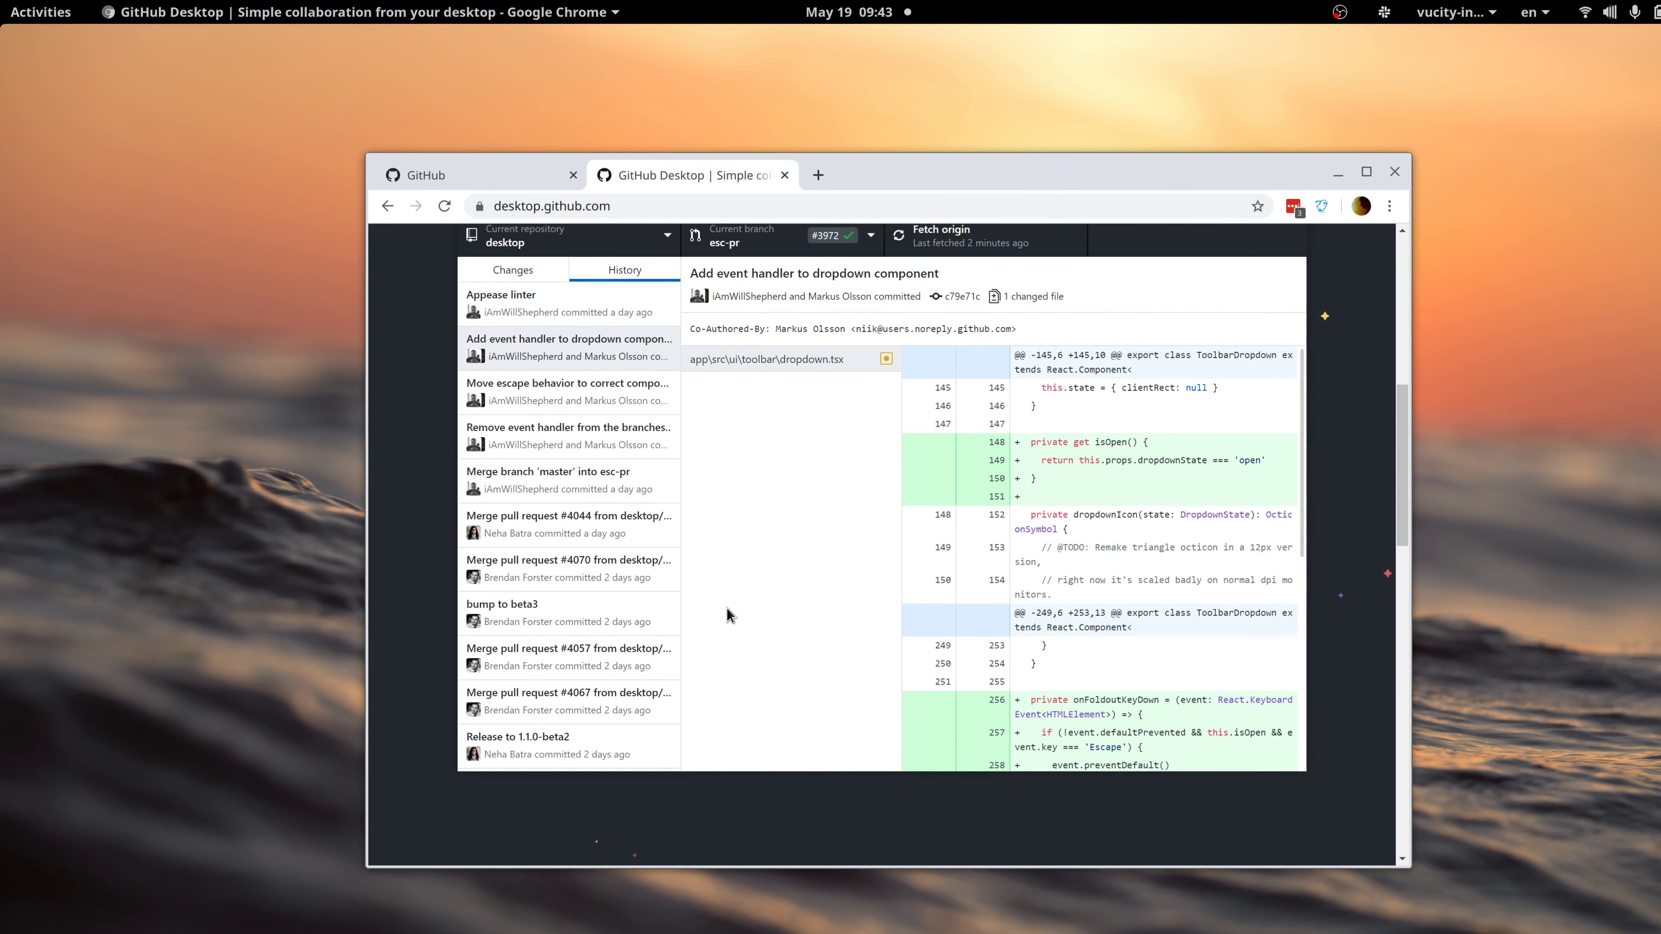
{"action": "scroll", "coordinate": [727, 607], "scroll_direction": "up", "scroll_amount": 2}
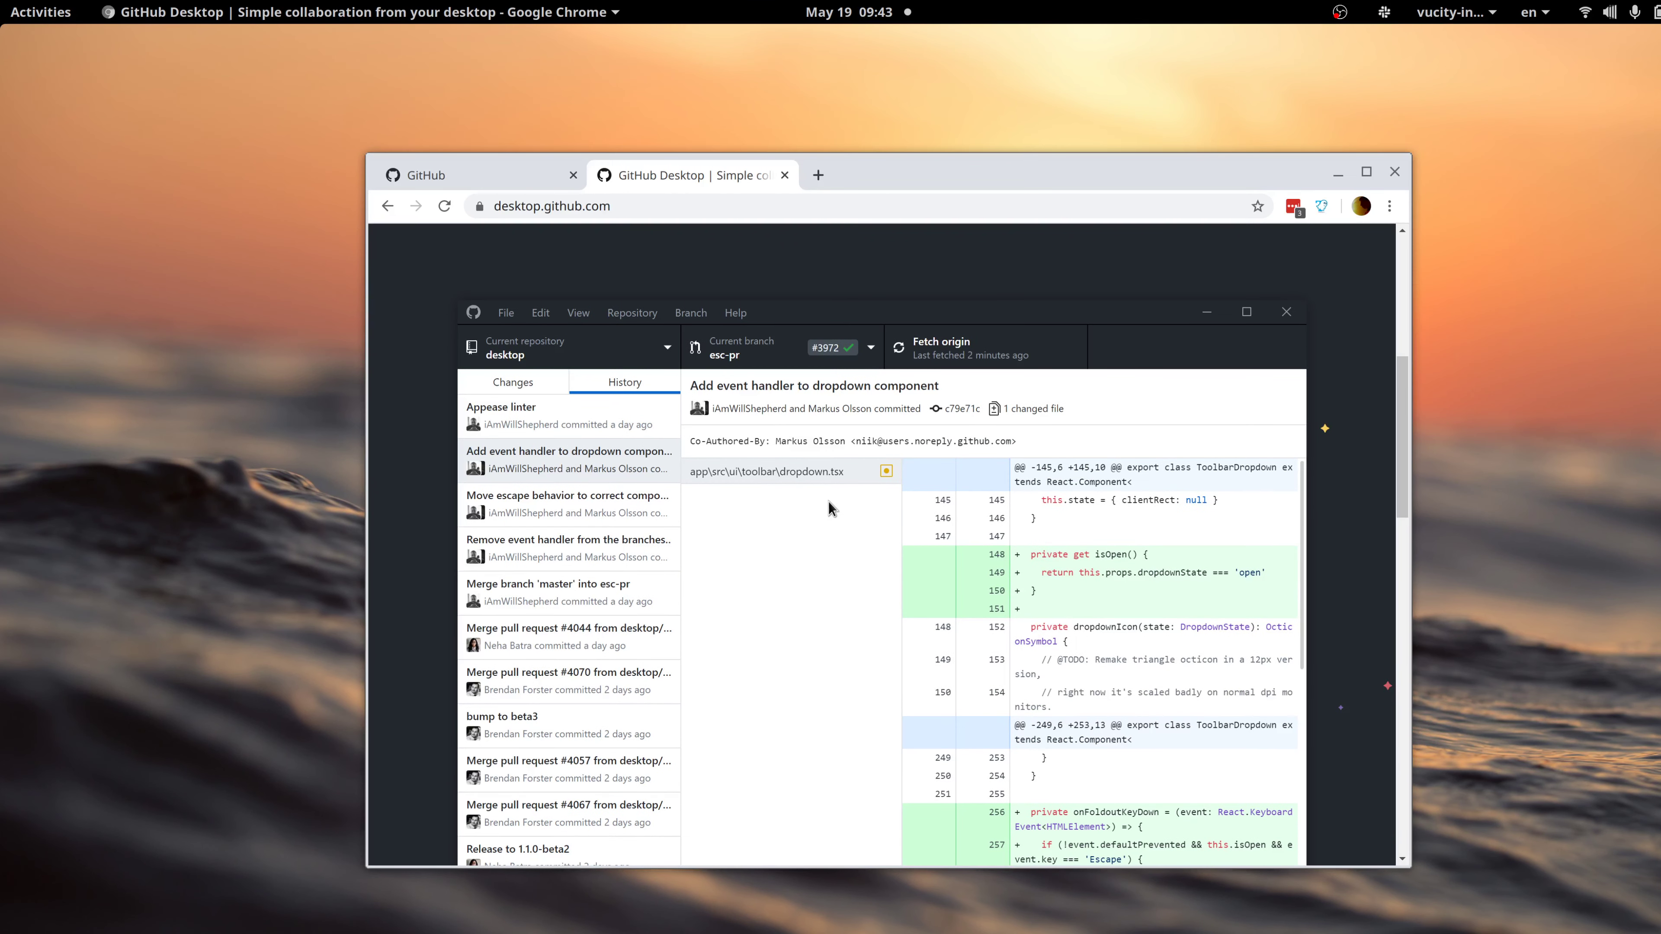
{"action": "scroll", "coordinate": [858, 469], "scroll_direction": "down", "scroll_amount": 1}
{"action": "scroll", "coordinate": [858, 469], "scroll_direction": "up", "scroll_amount": 2}
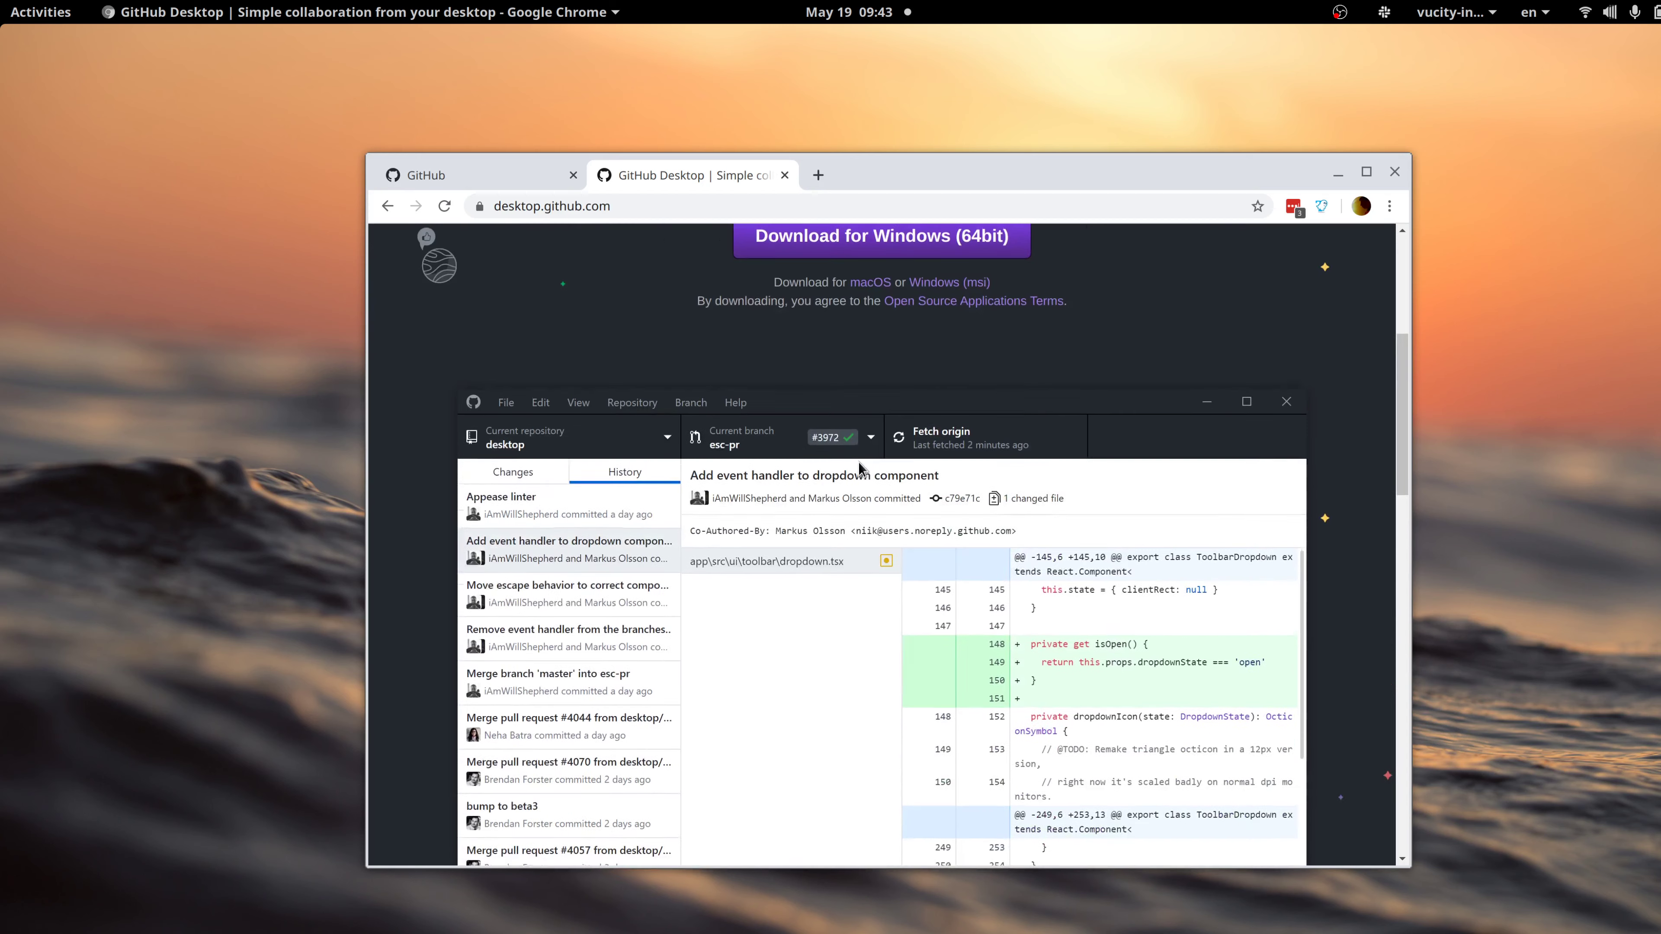
Return to the GitHub dashboard and open the OurFolder123 repository to view its files.
{"action": "key", "text": "ctrl+Page_Up"}
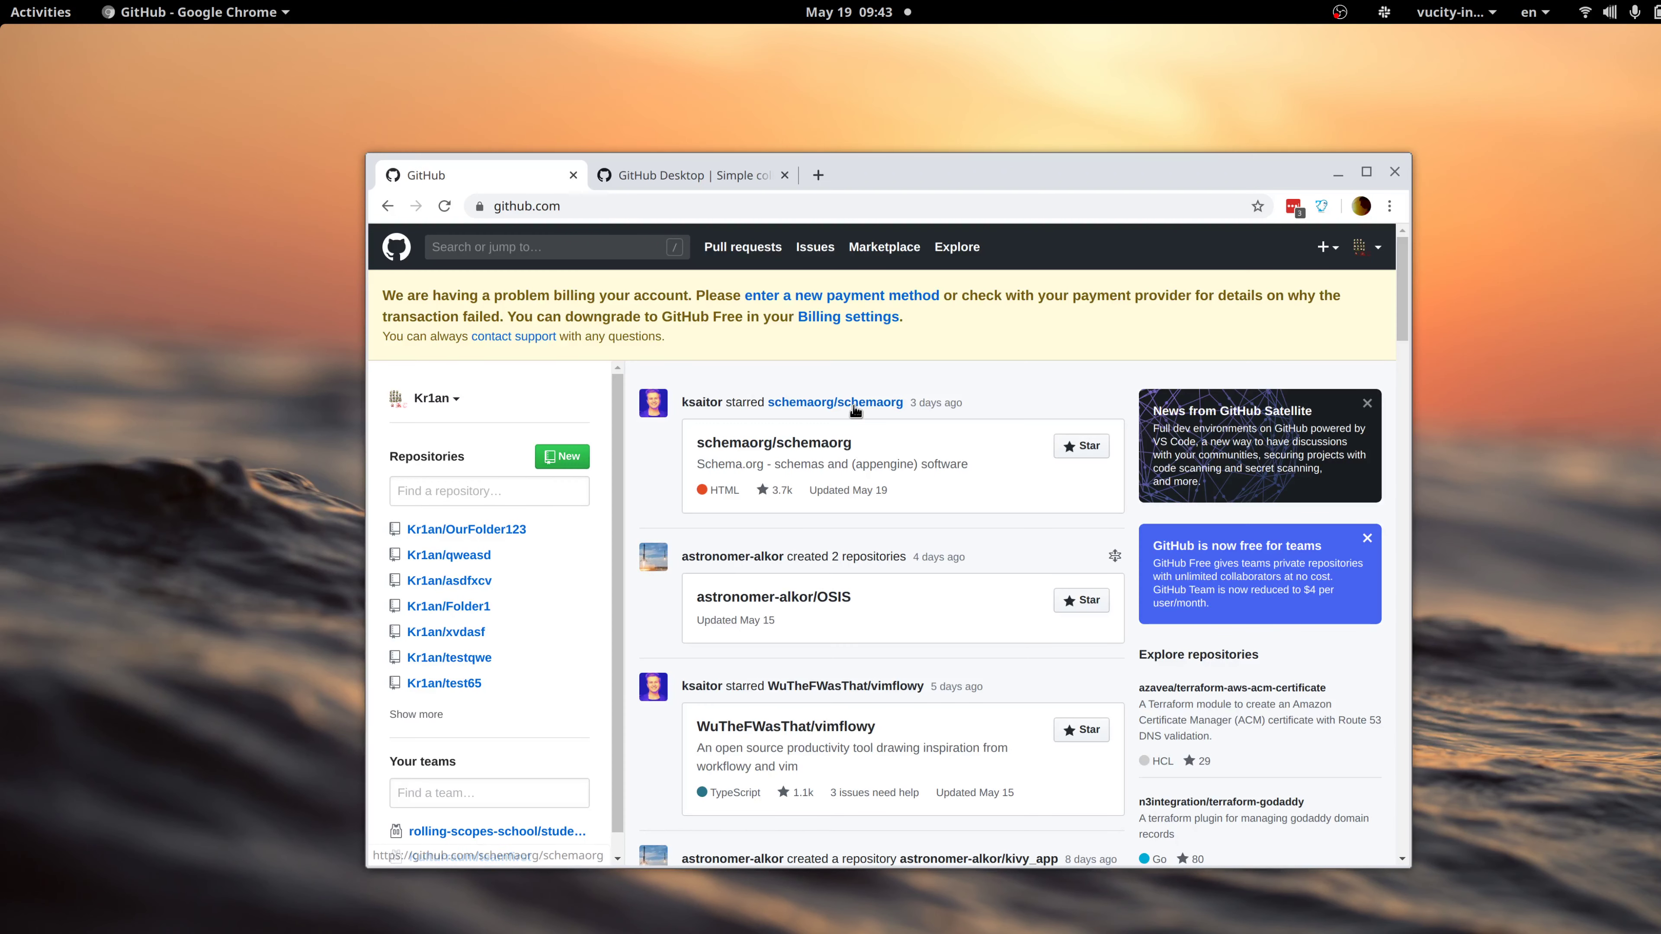
{"action": "left_click", "coordinate": [1375, 257]}
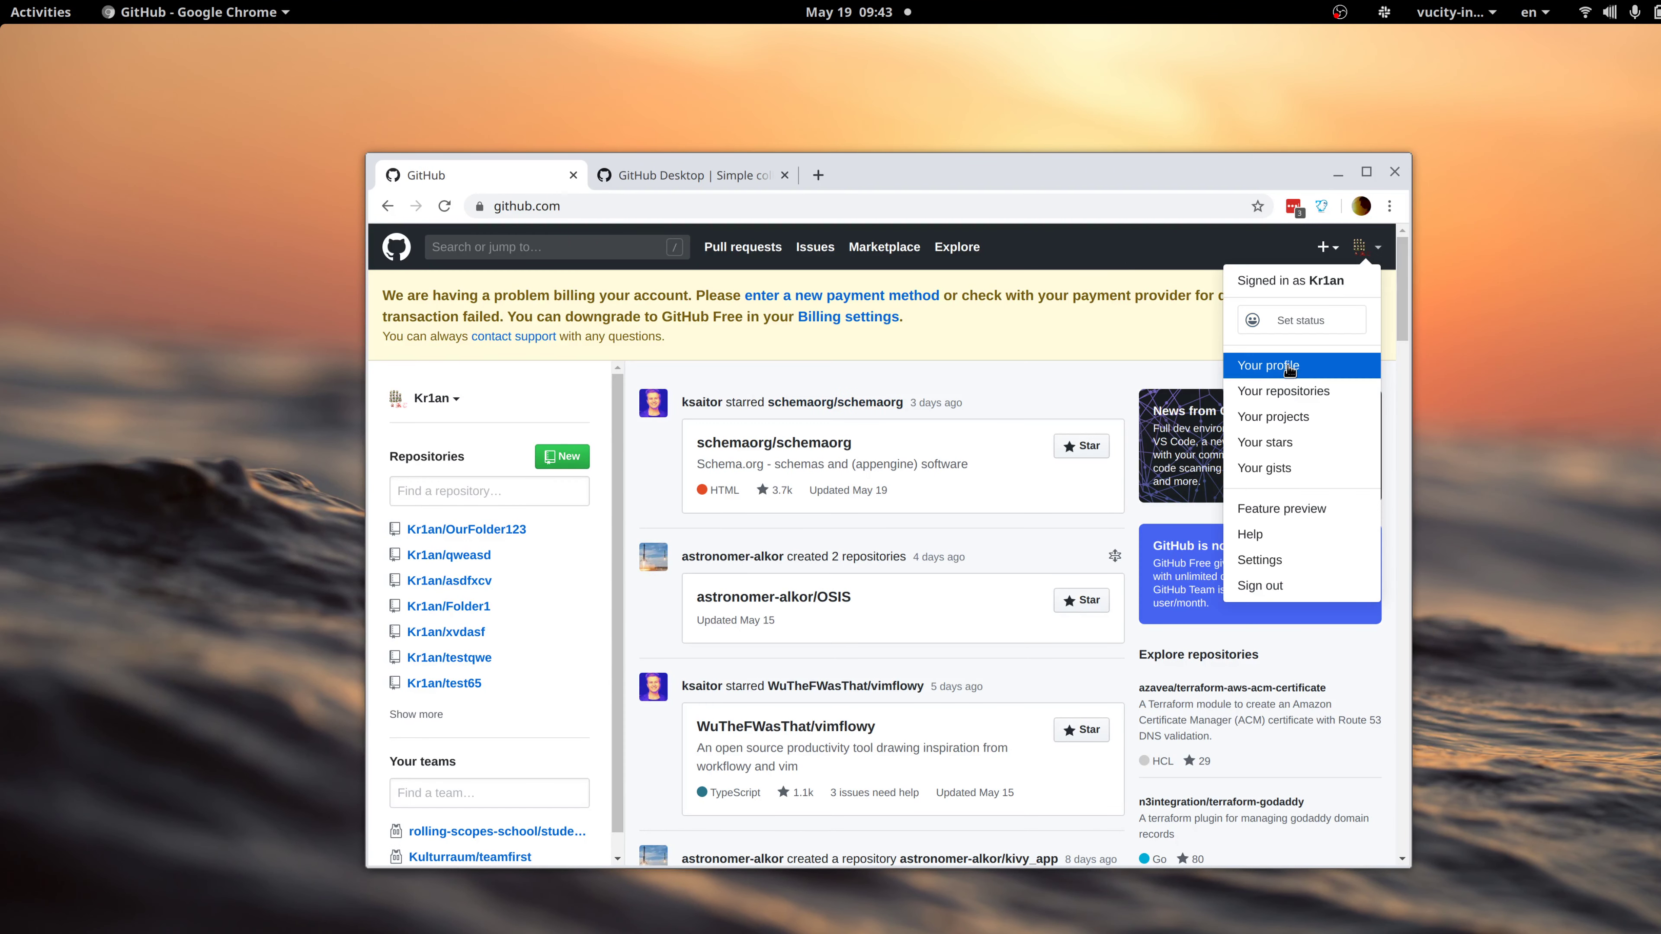
{"action": "left_click", "coordinate": [456, 534]}
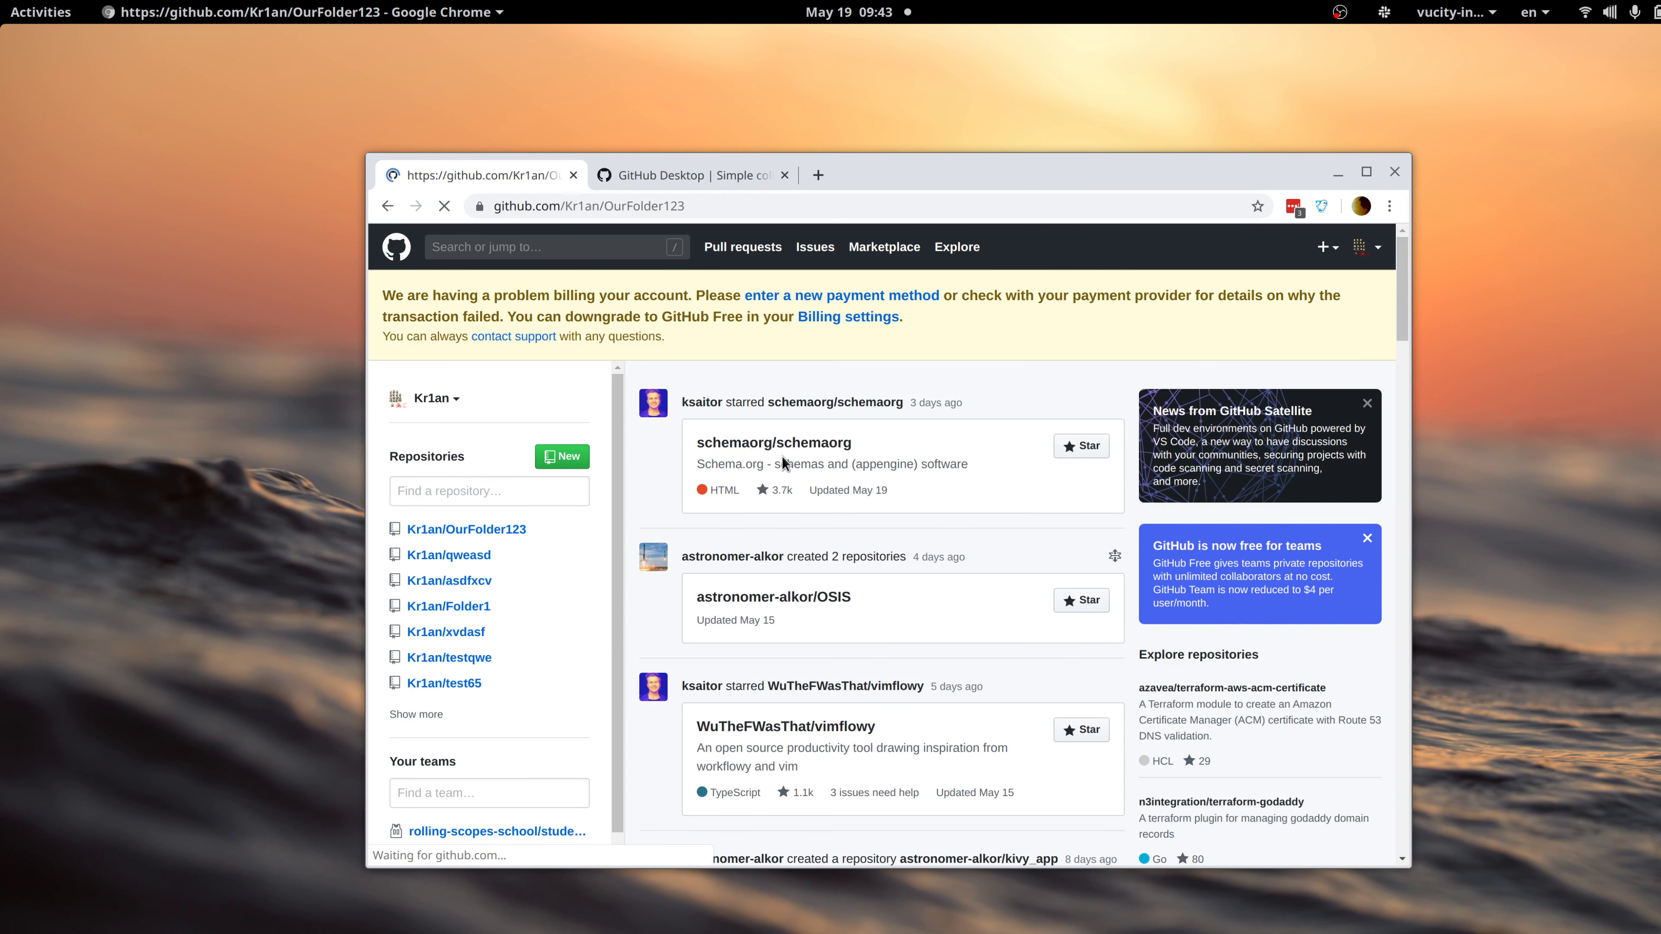
{"action": "scroll", "coordinate": [782, 456], "scroll_direction": "down", "scroll_amount": 2}
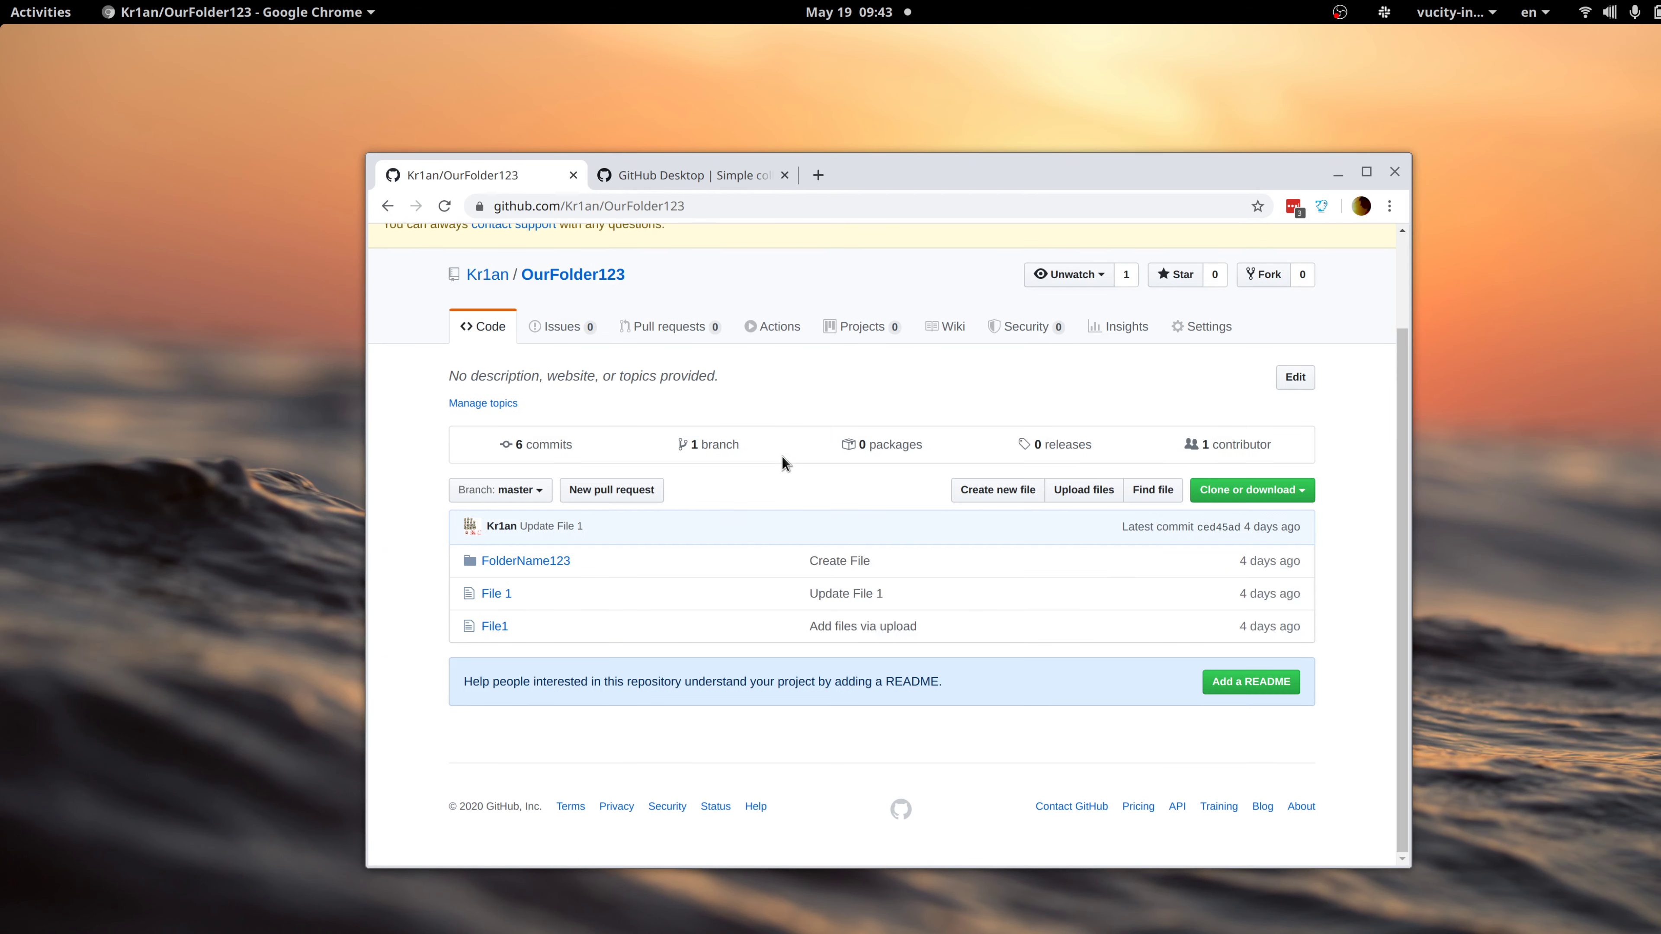
{"action": "scroll", "coordinate": [1017, 534], "scroll_direction": "up", "scroll_amount": 2}
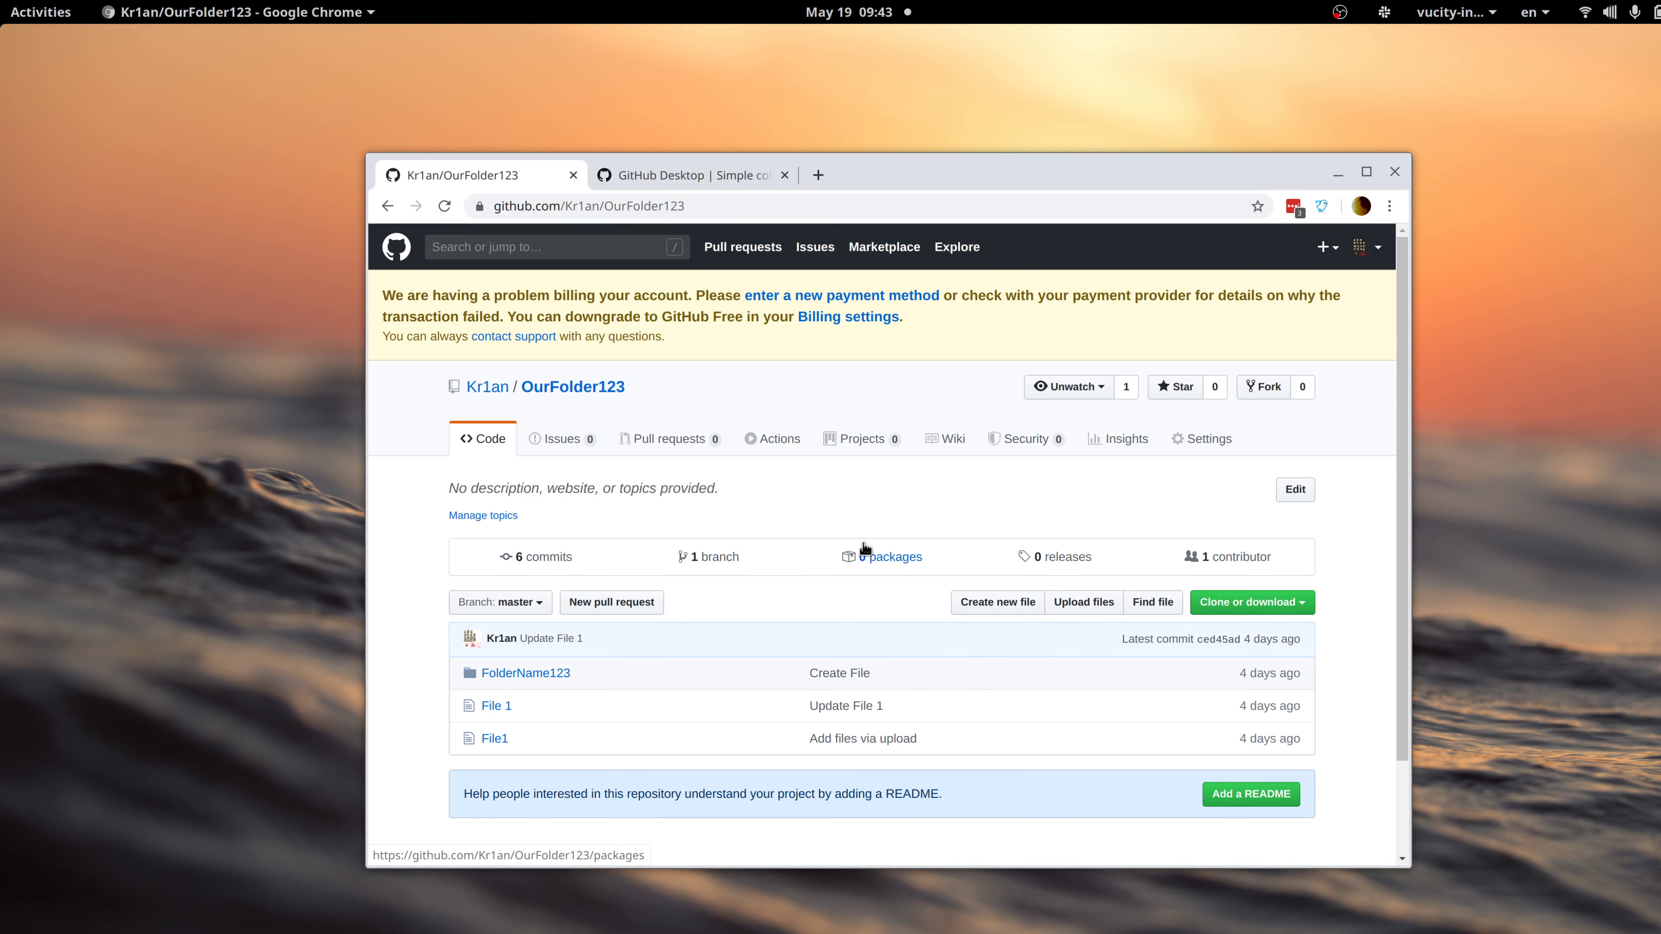
Compare the GitHub Desktop homepage with the OurFolder123 repository page on GitHub, finishing on the GitHub Desktop homepage.
{"action": "key", "text": "ctrl+Tab"}
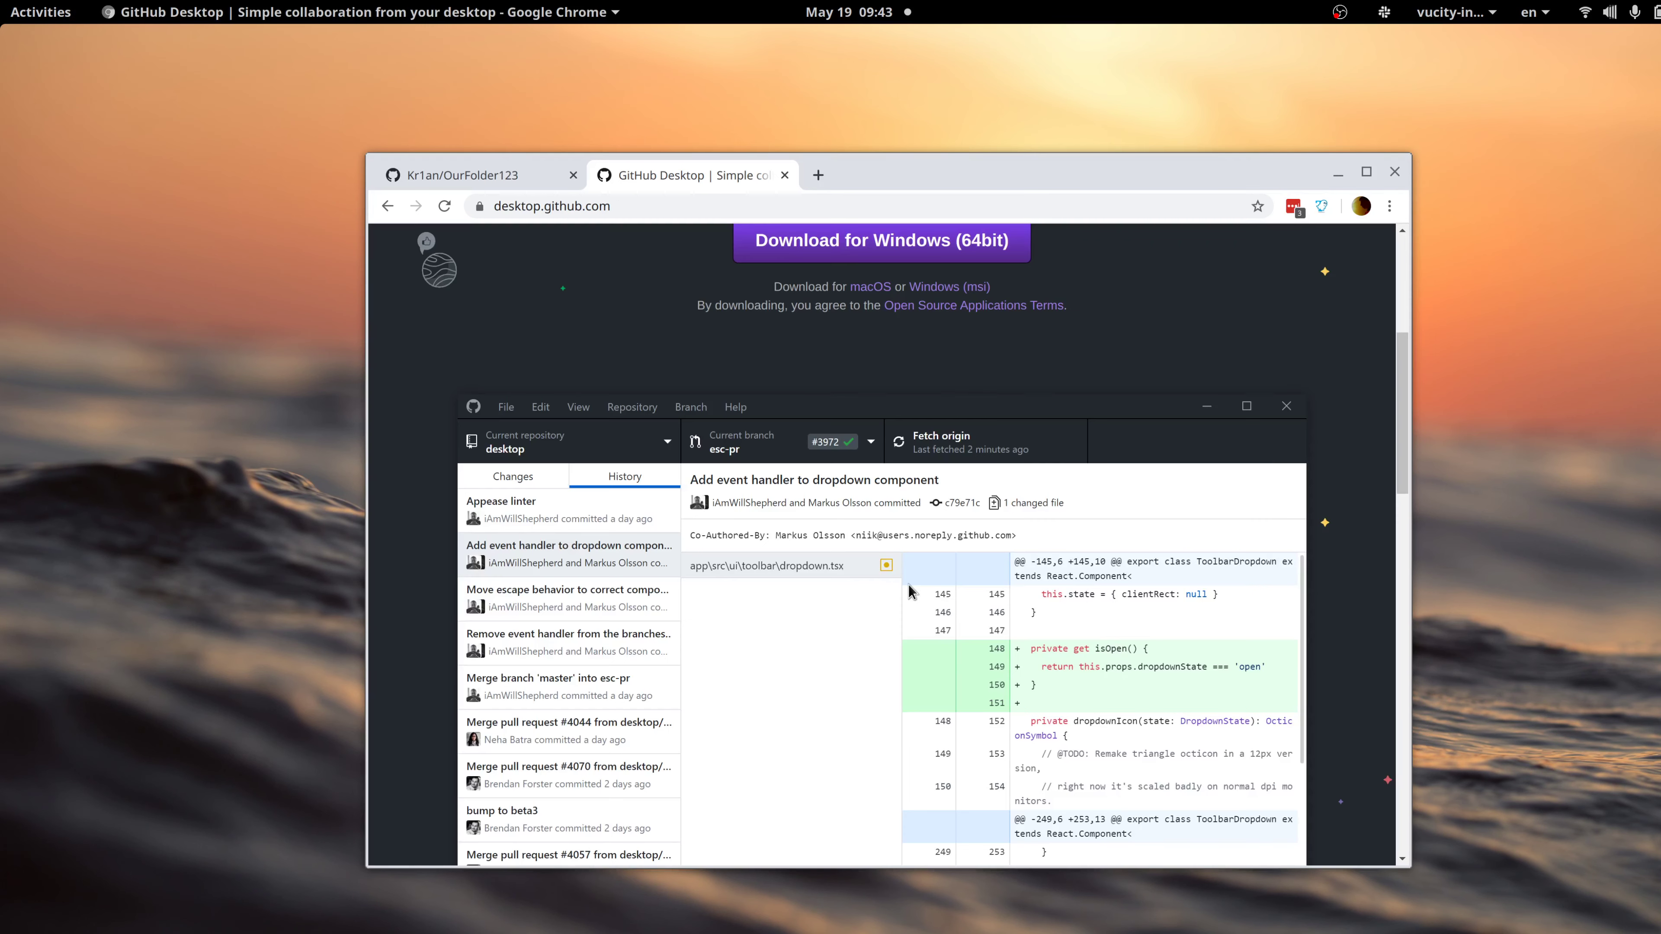
{"action": "scroll", "coordinate": [834, 457], "scroll_direction": "down", "scroll_amount": 3}
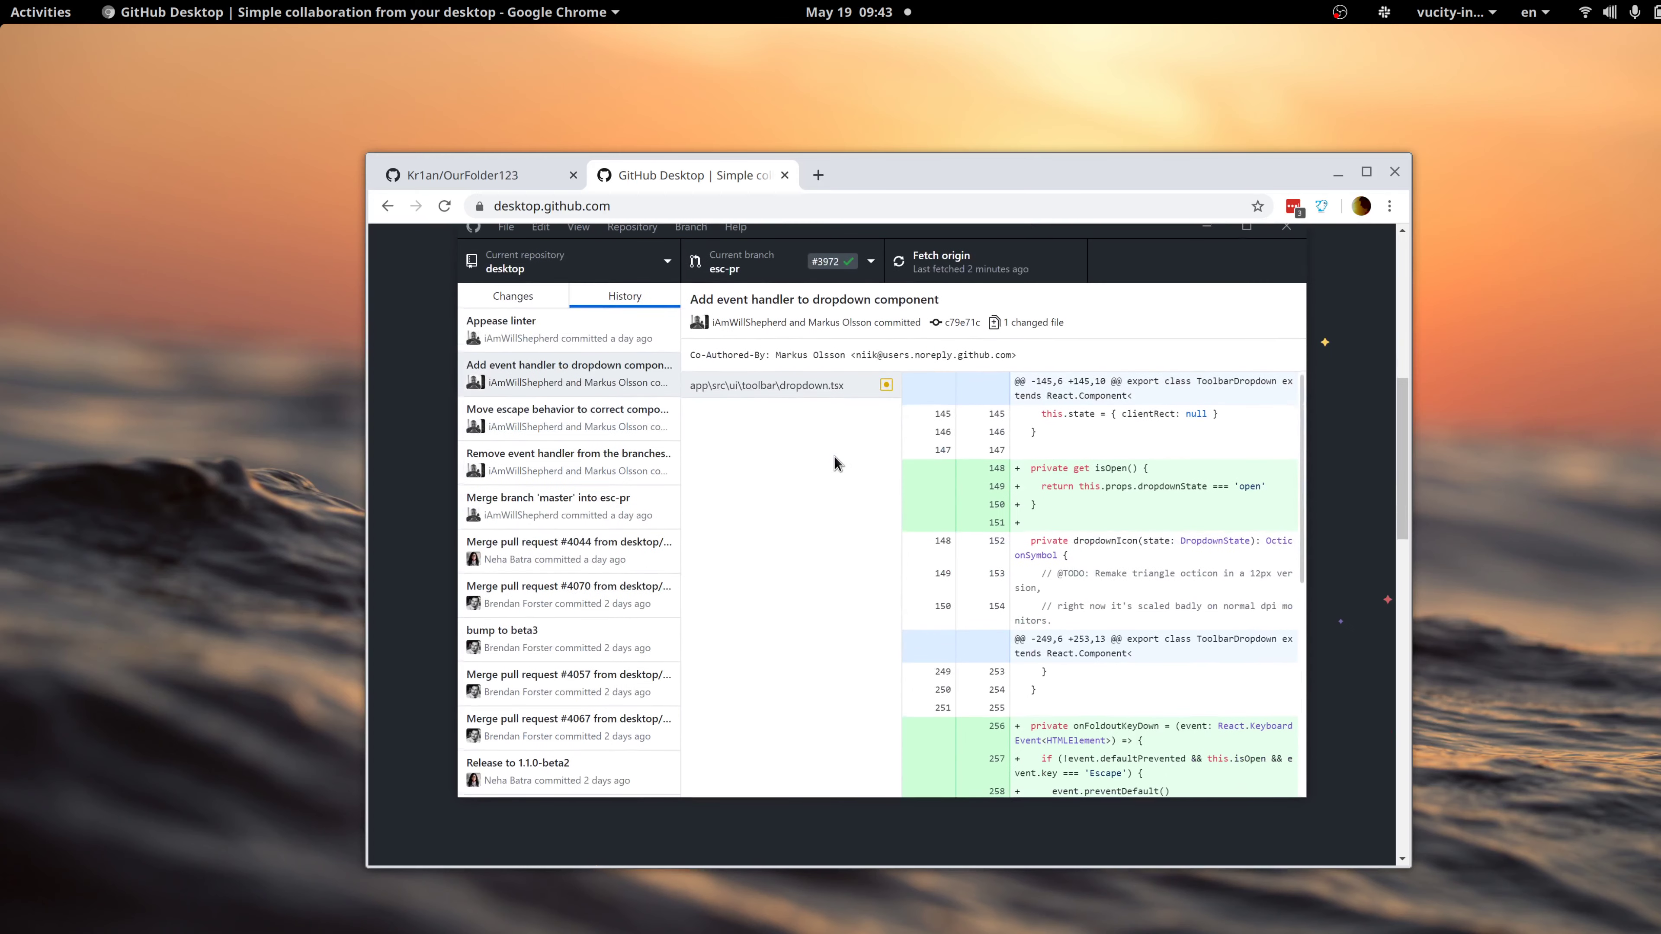
{"action": "scroll", "coordinate": [834, 456], "scroll_direction": "up", "scroll_amount": 10}
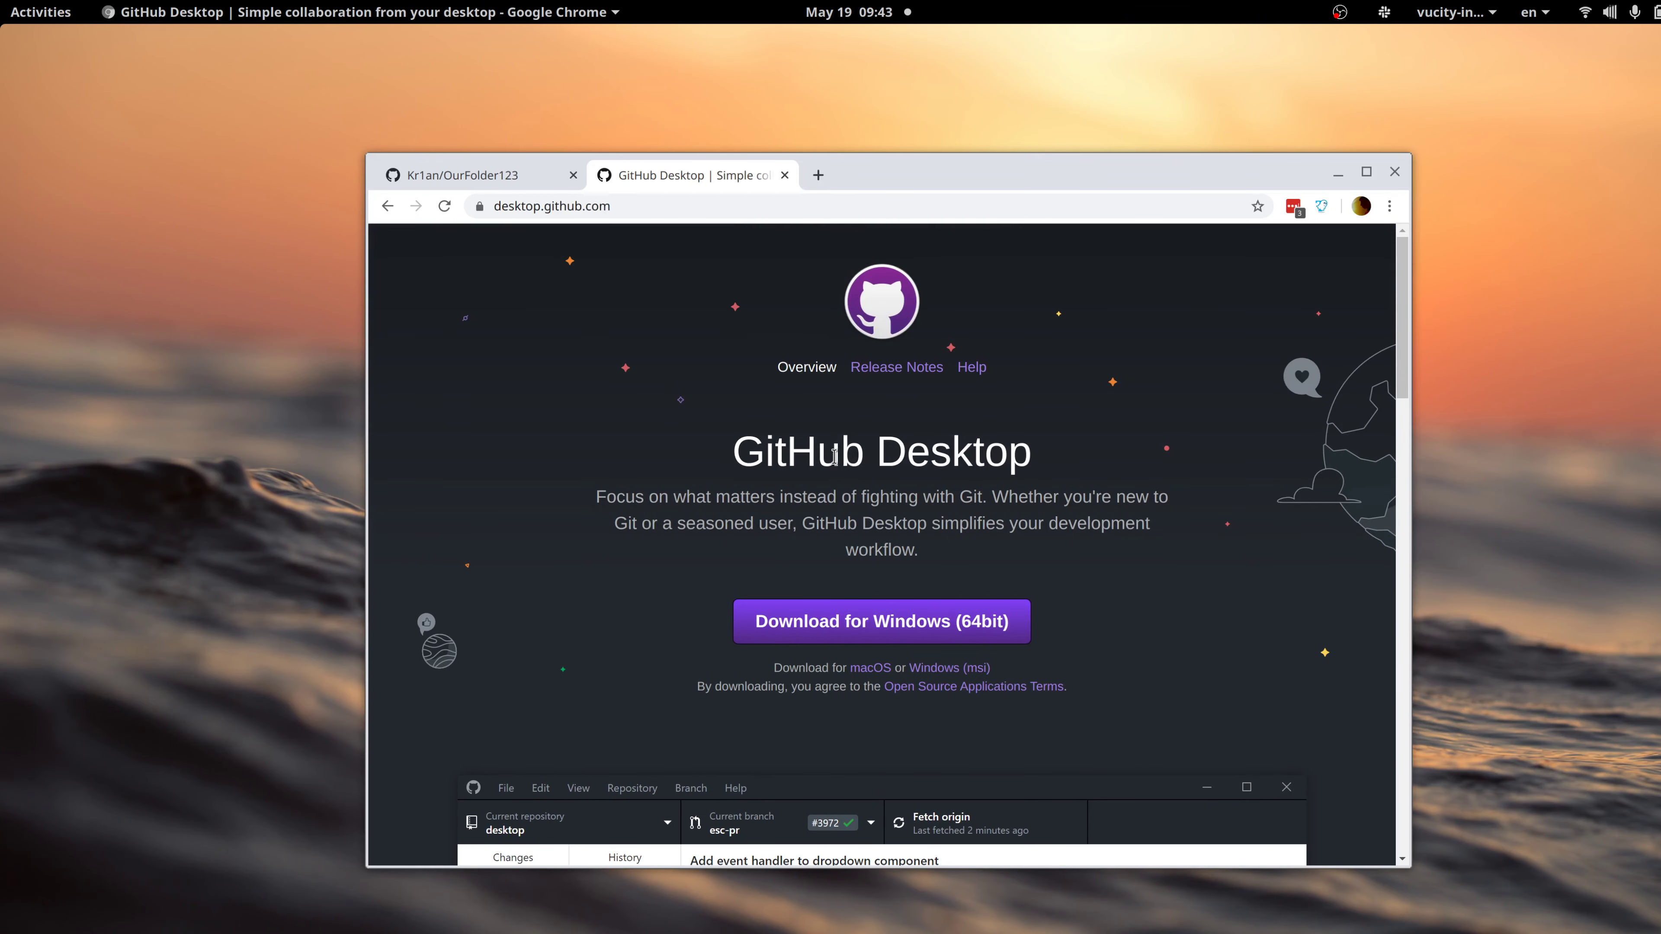
{"action": "key", "text": "ctrl+Page_Up"}
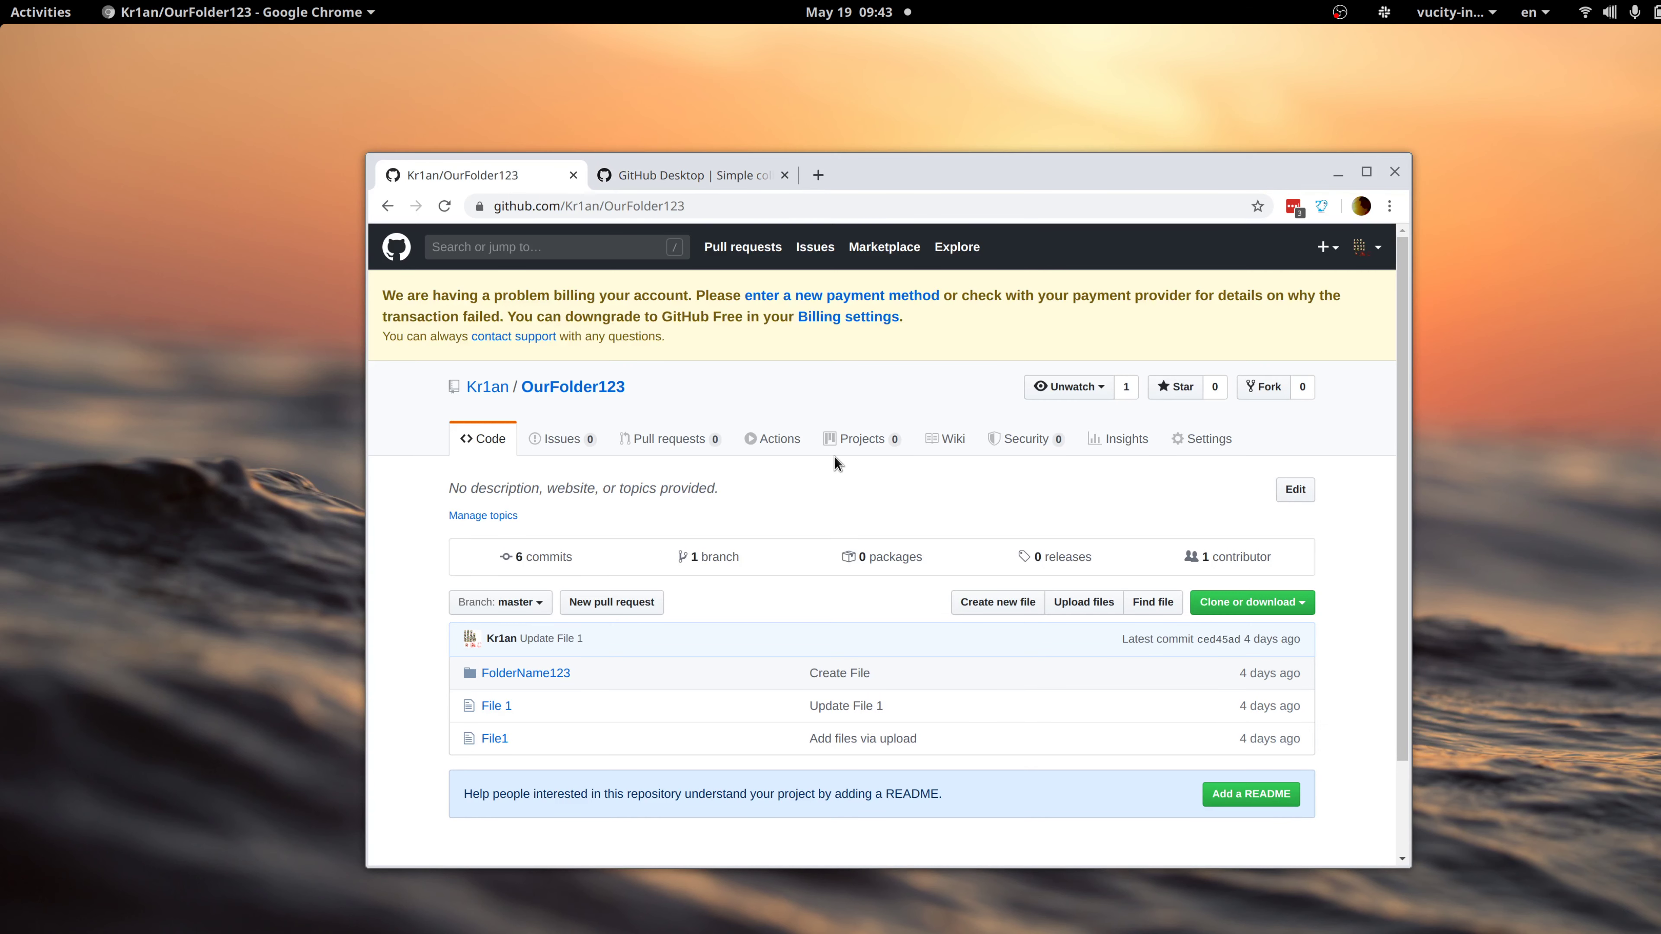
{"action": "key", "text": "ctrl+Page_Down"}
{"action": "left_click_drag", "start_coordinate": [793, 452], "coordinate": [938, 456]}
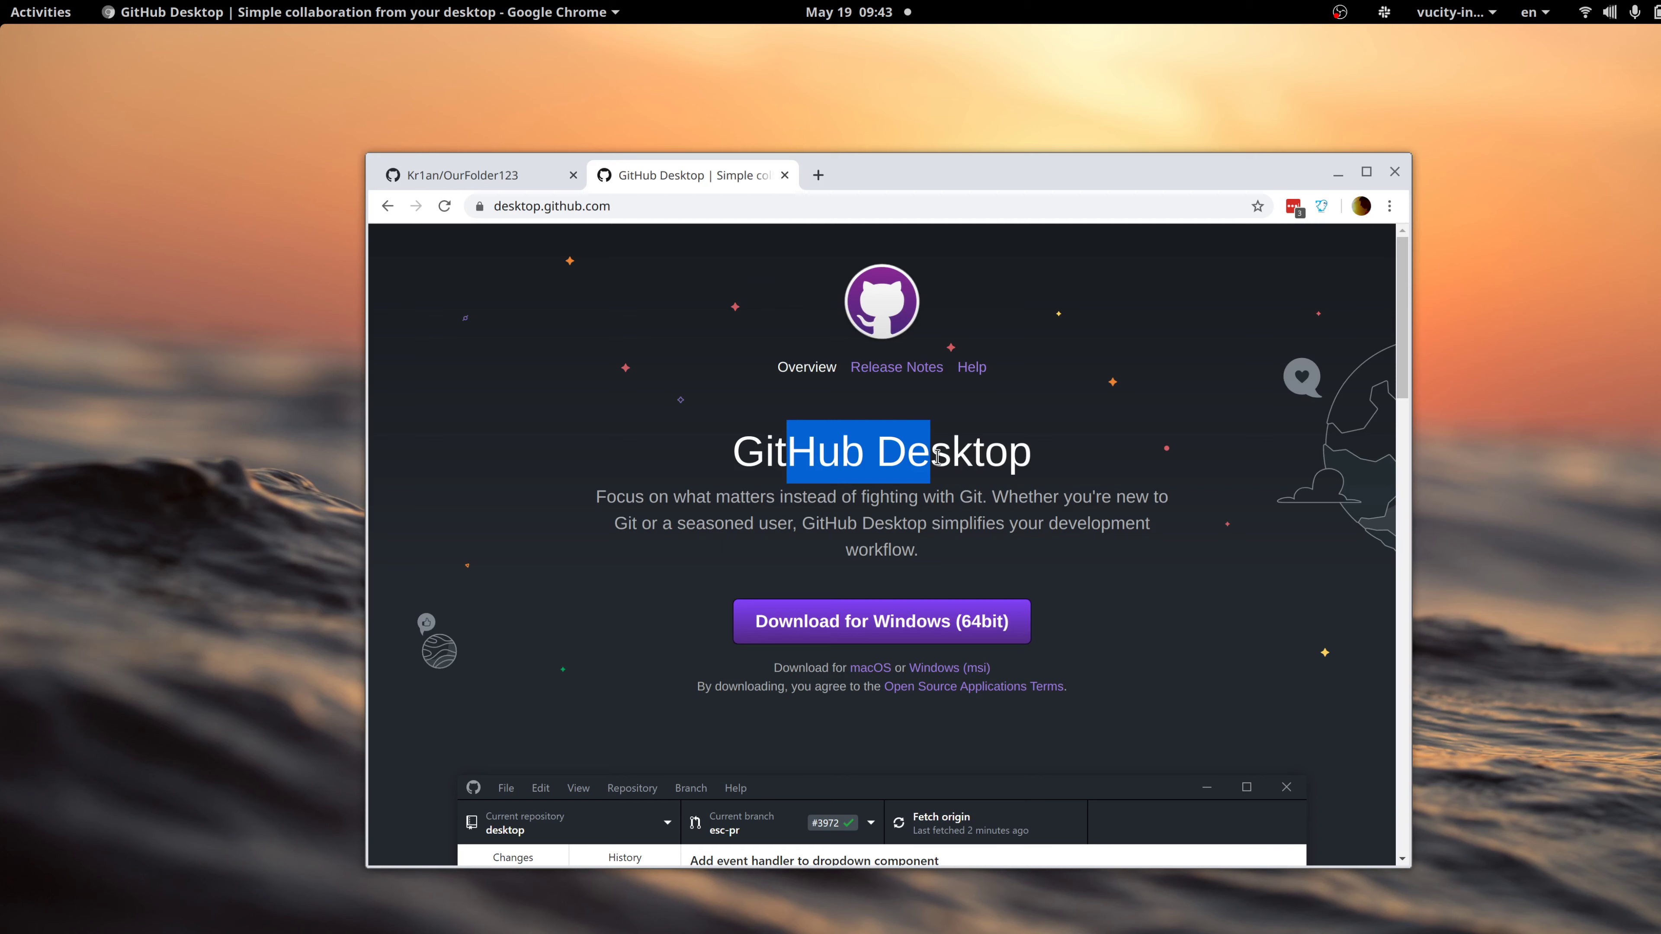
{"action": "key", "text": "ctrl+Page_Up"}
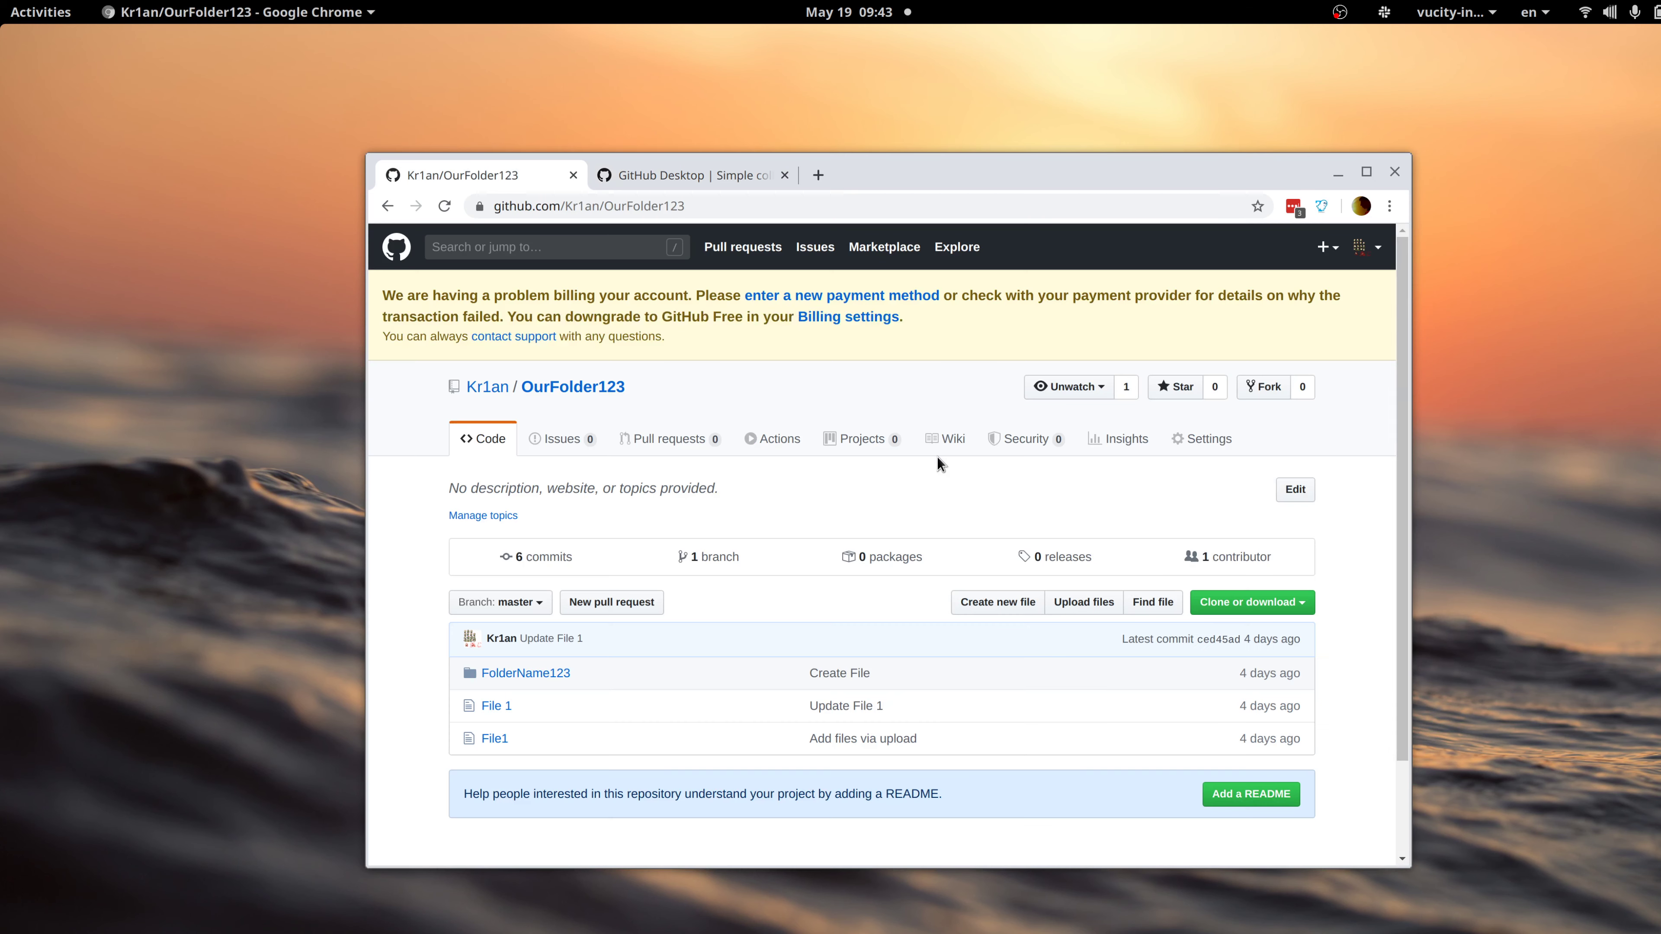
{"action": "scroll", "coordinate": [750, 507], "scroll_direction": "down", "scroll_amount": 2}
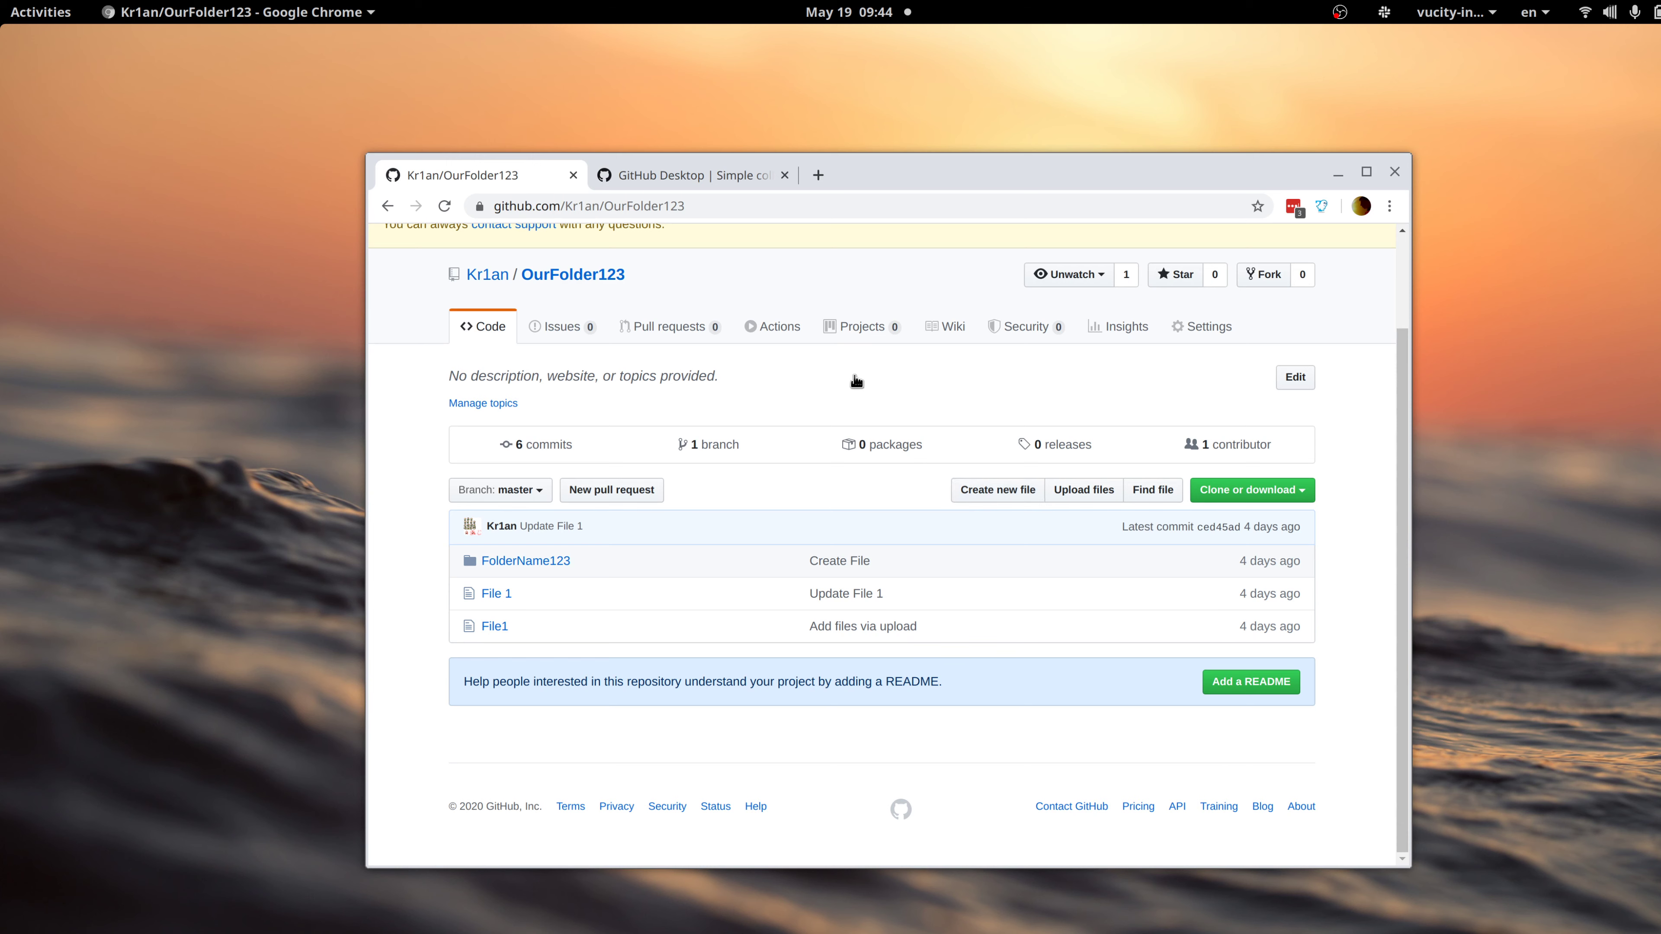
{"action": "key", "text": "ctrl+Tab"}
{"action": "left_click", "coordinate": [759, 435]}
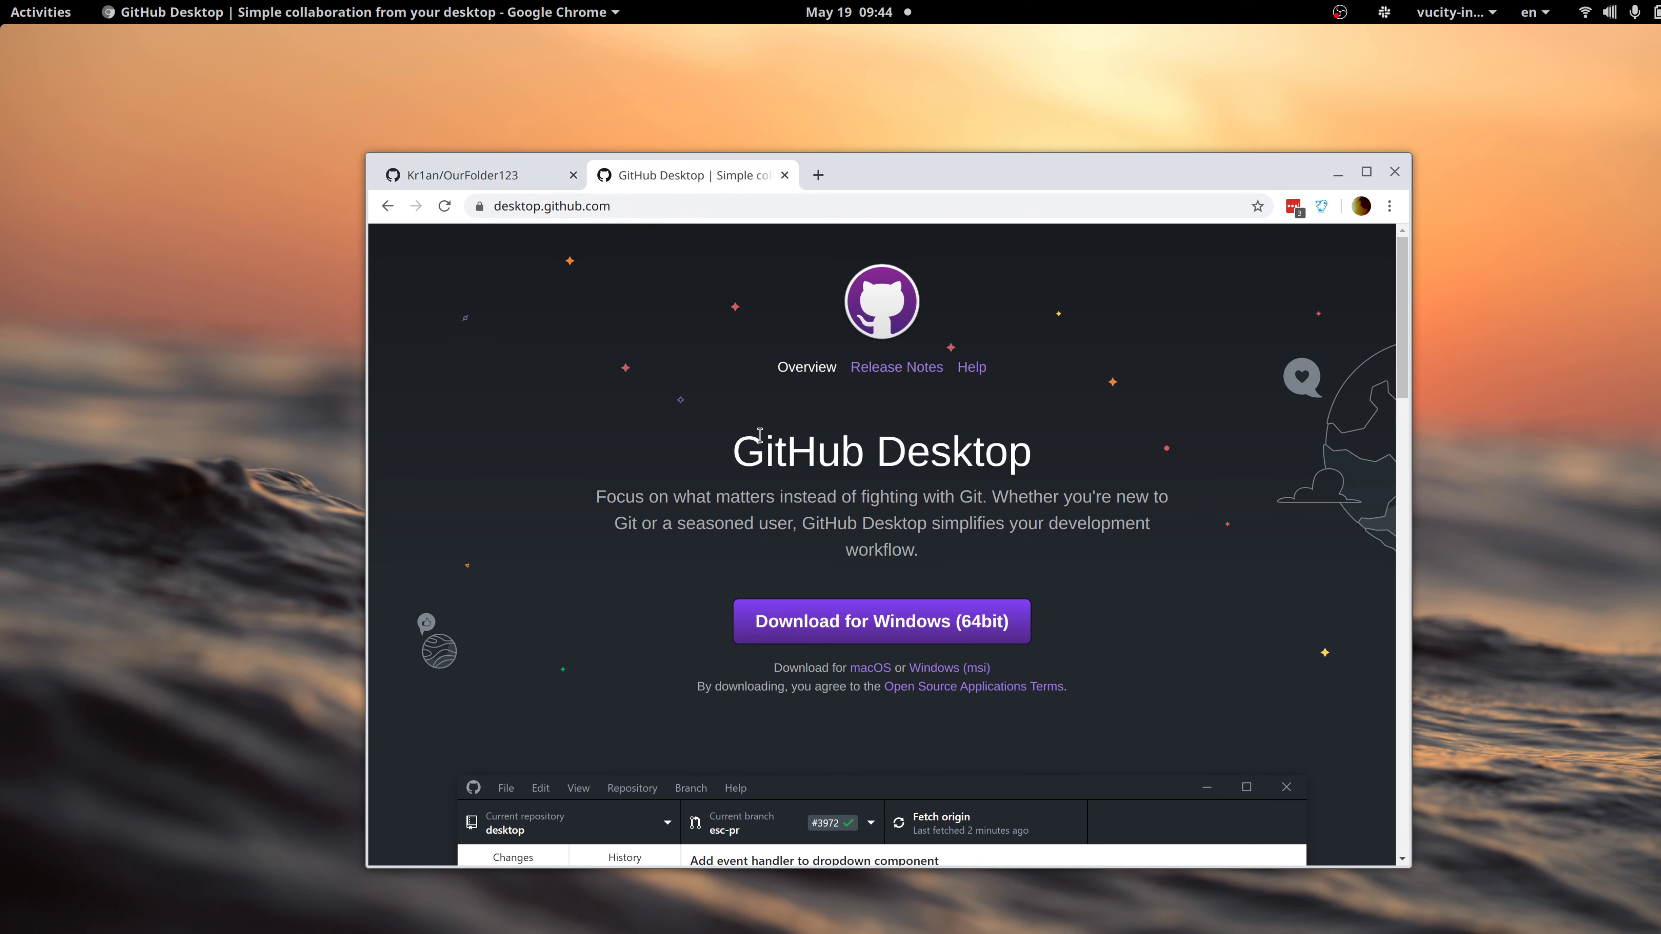
{"action": "key", "text": "ctrl+Tab"}
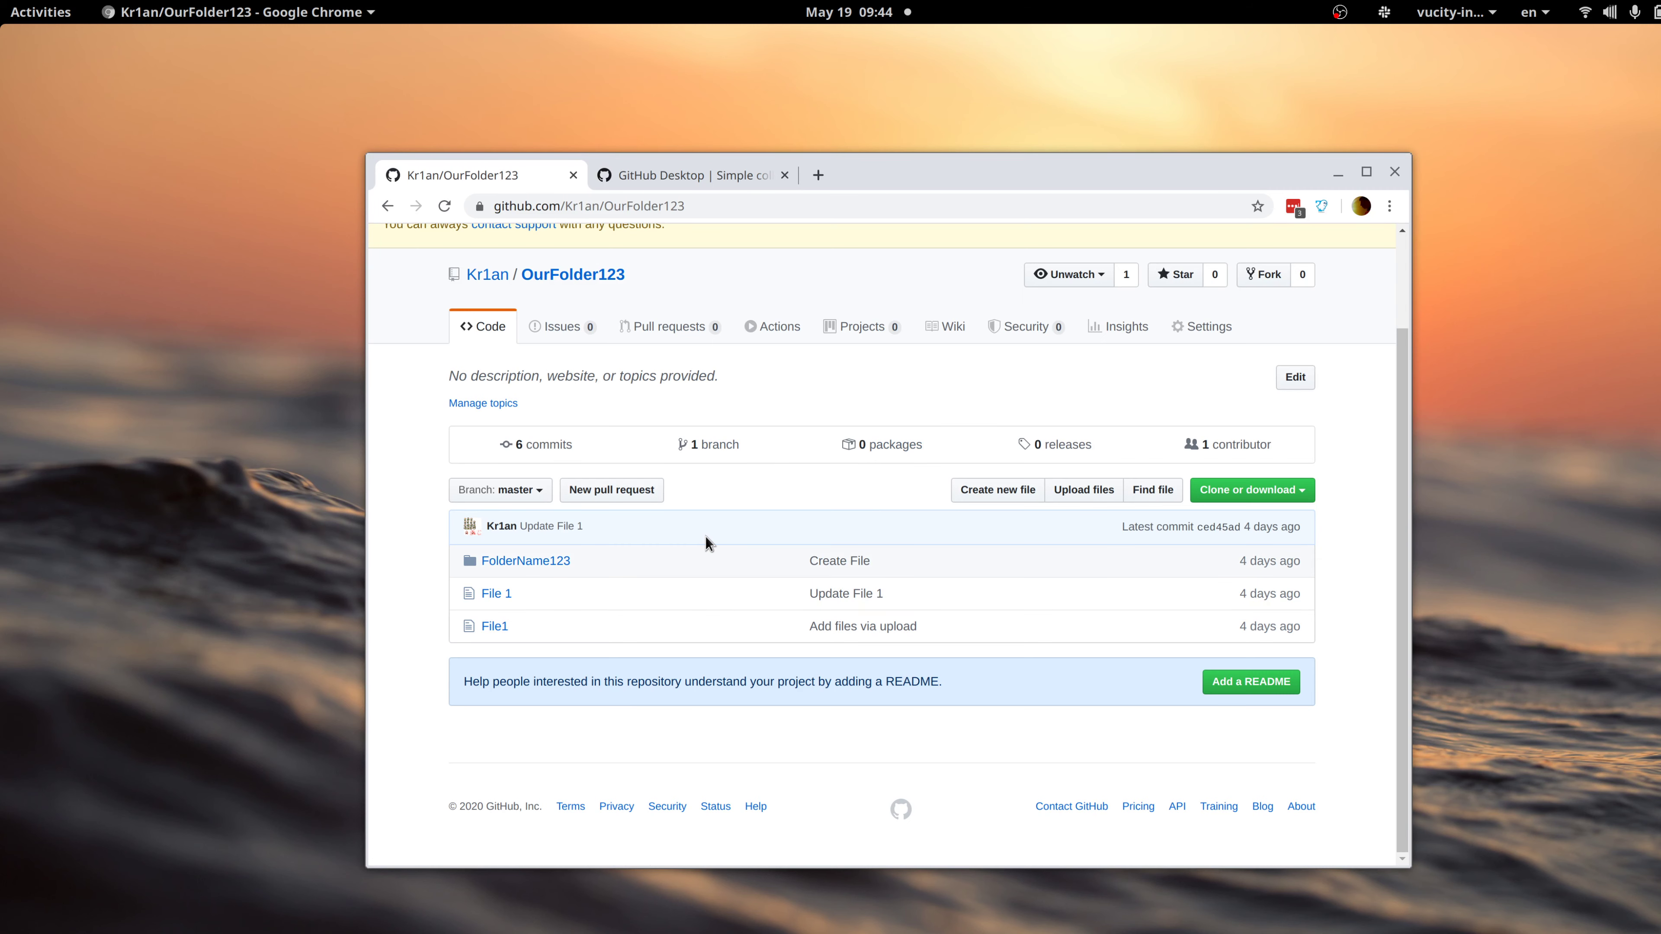
{"action": "scroll", "coordinate": [680, 502], "scroll_direction": "up", "scroll_amount": 2}
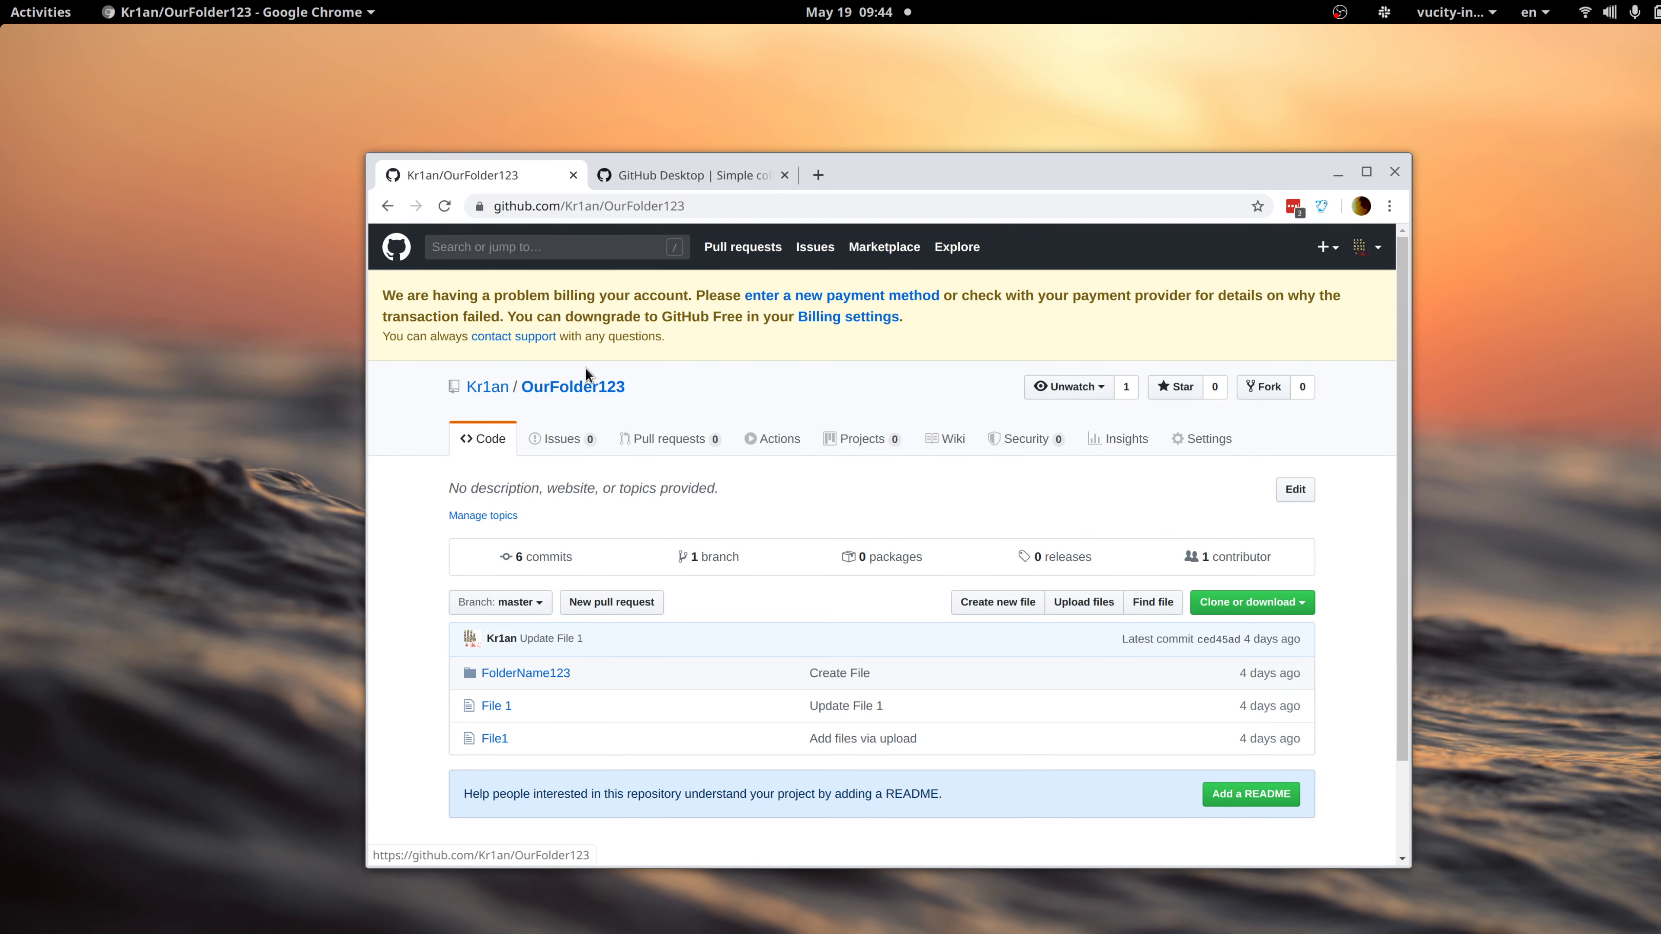
{"action": "key", "text": "ctrl+Tab"}
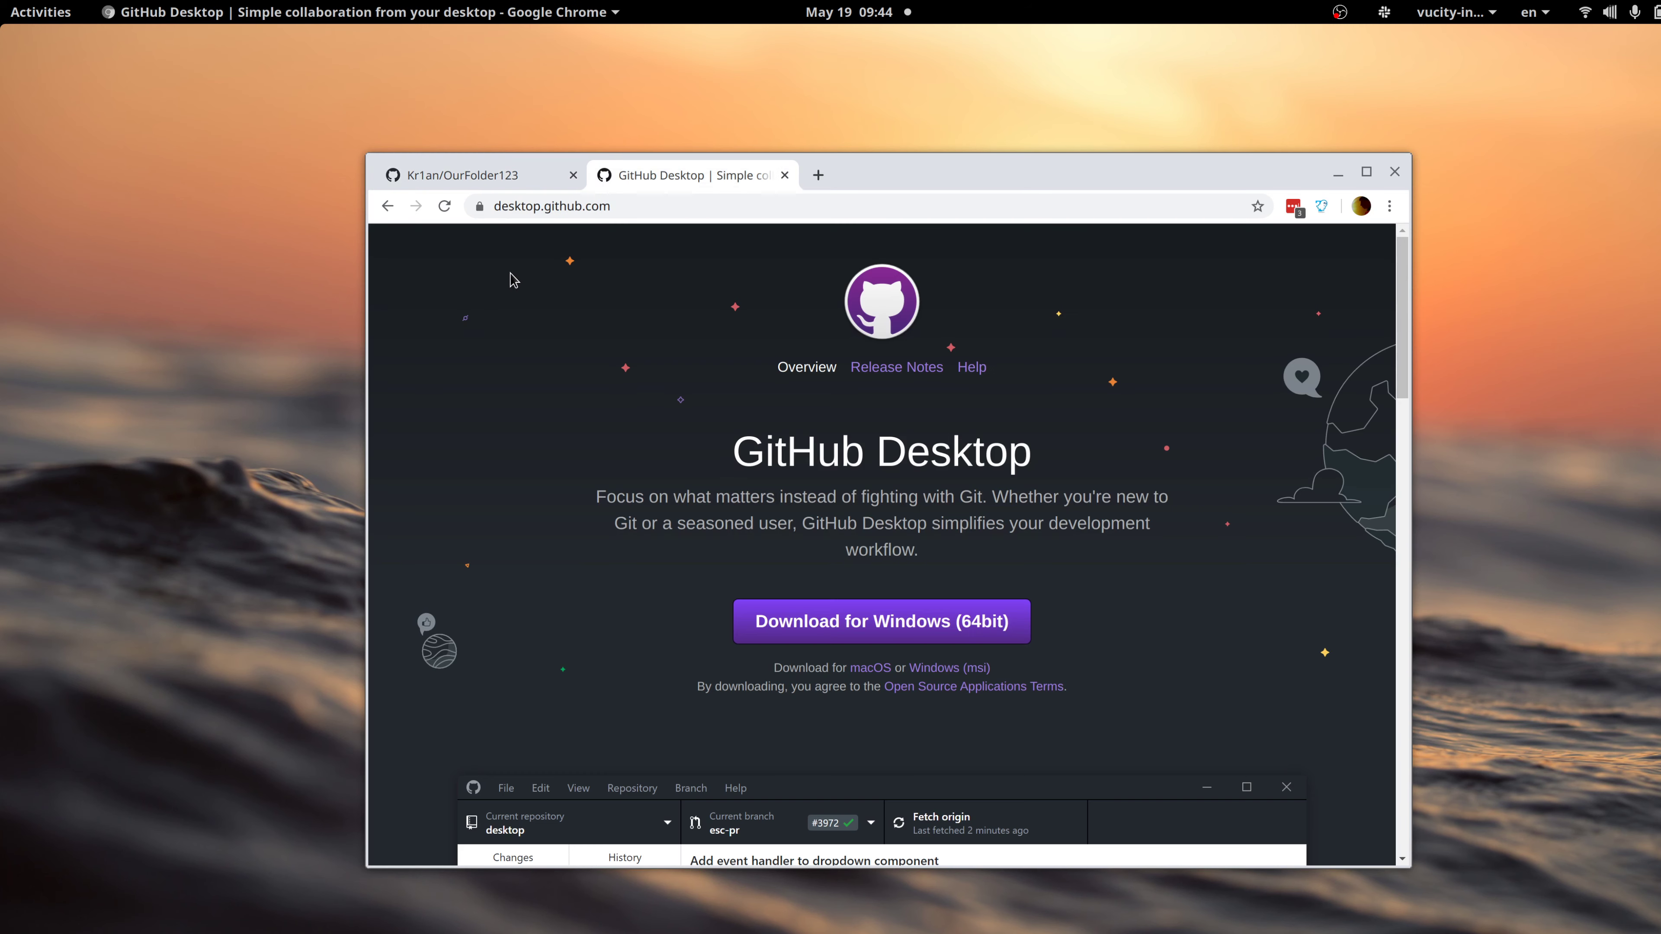
Examine the GitHub Desktop homepage, covering its title and description, the Windows download option and the application preview.
{"action": "scroll", "coordinate": [760, 499], "scroll_direction": "down", "scroll_amount": 2}
{"action": "scroll", "coordinate": [760, 499], "scroll_direction": "down", "scroll_amount": 6}
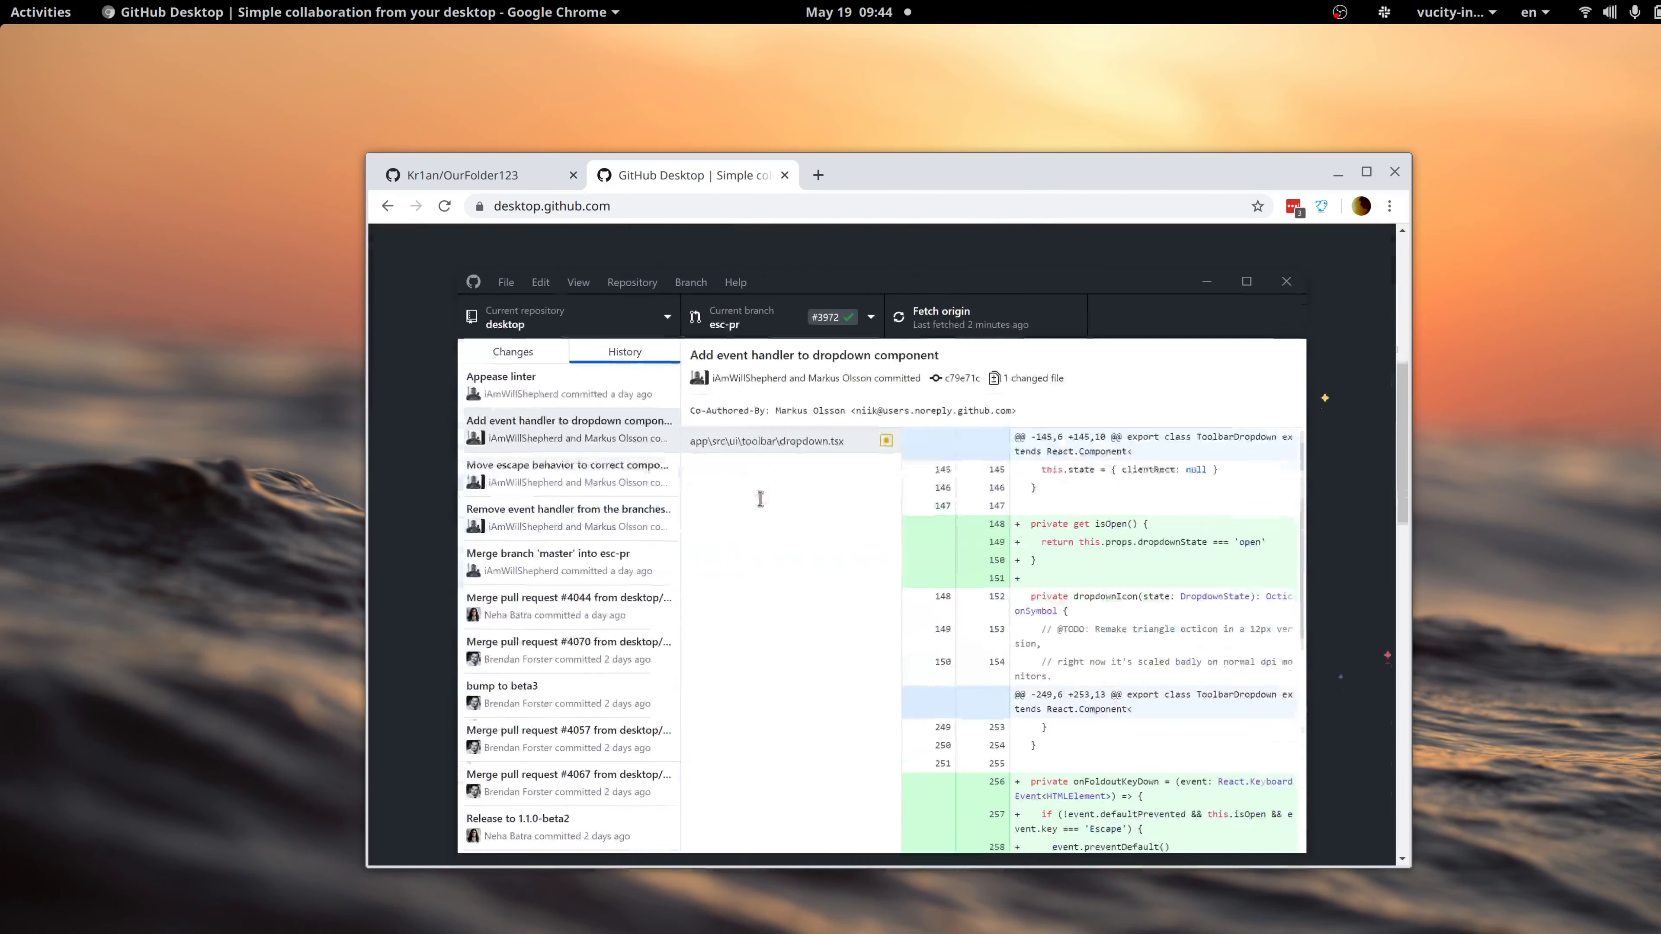
{"action": "scroll", "coordinate": [760, 499], "scroll_direction": "up", "scroll_amount": 7}
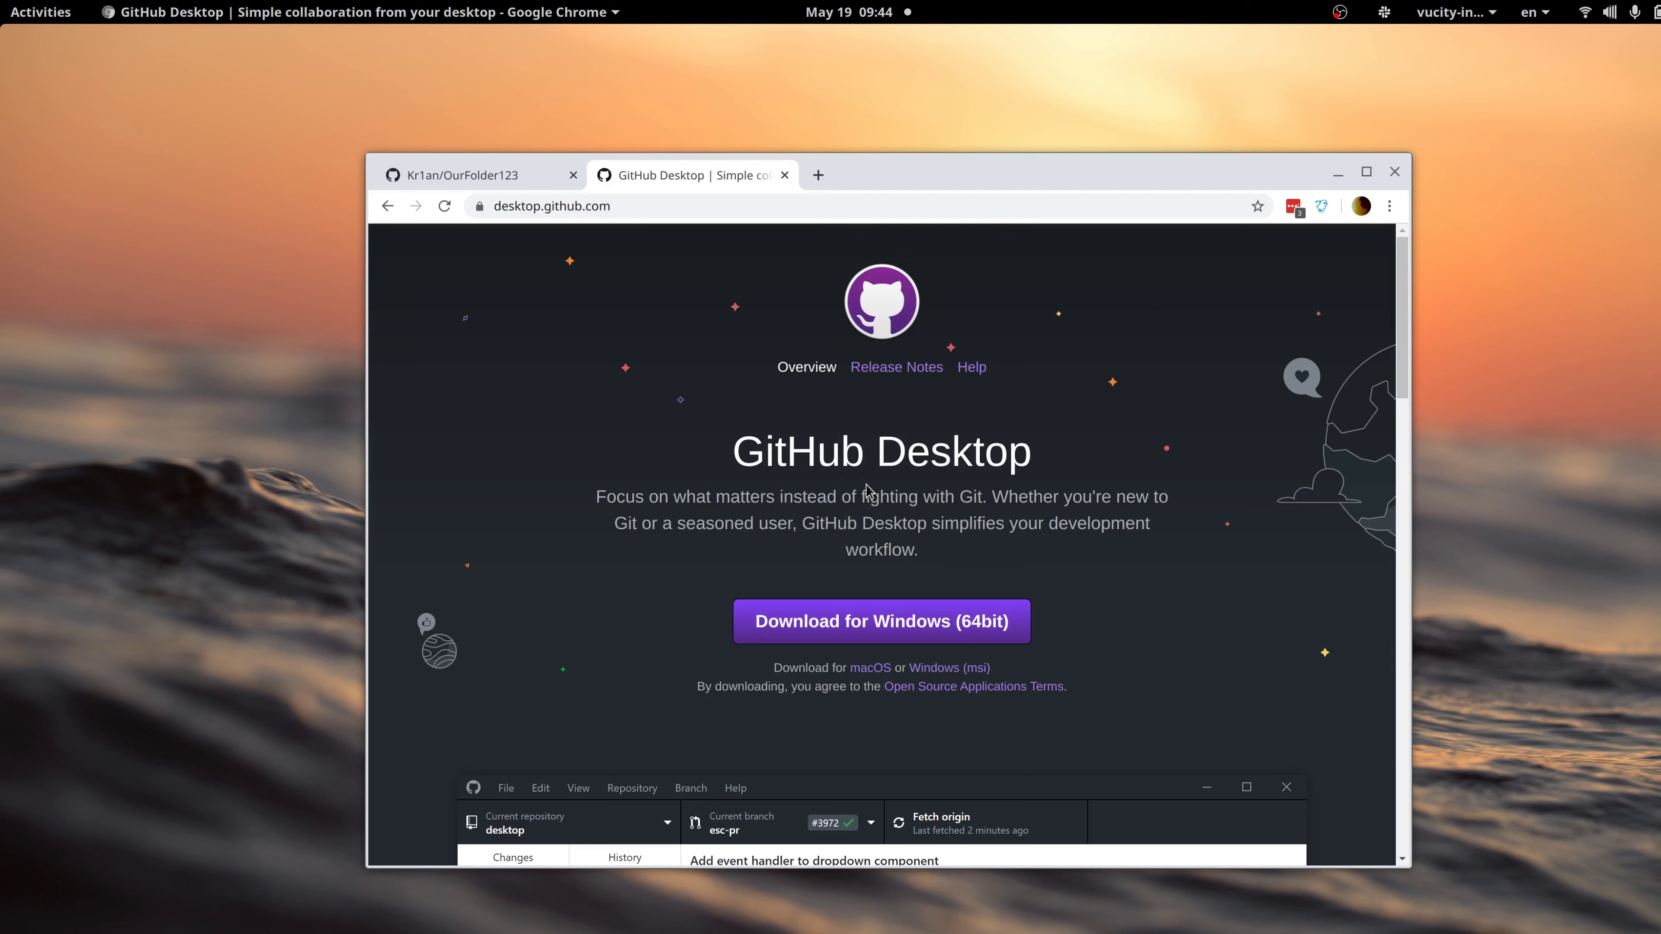
{"action": "left_click_drag", "start_coordinate": [876, 458], "coordinate": [824, 451]}
{"action": "left_click", "coordinate": [1062, 461]}
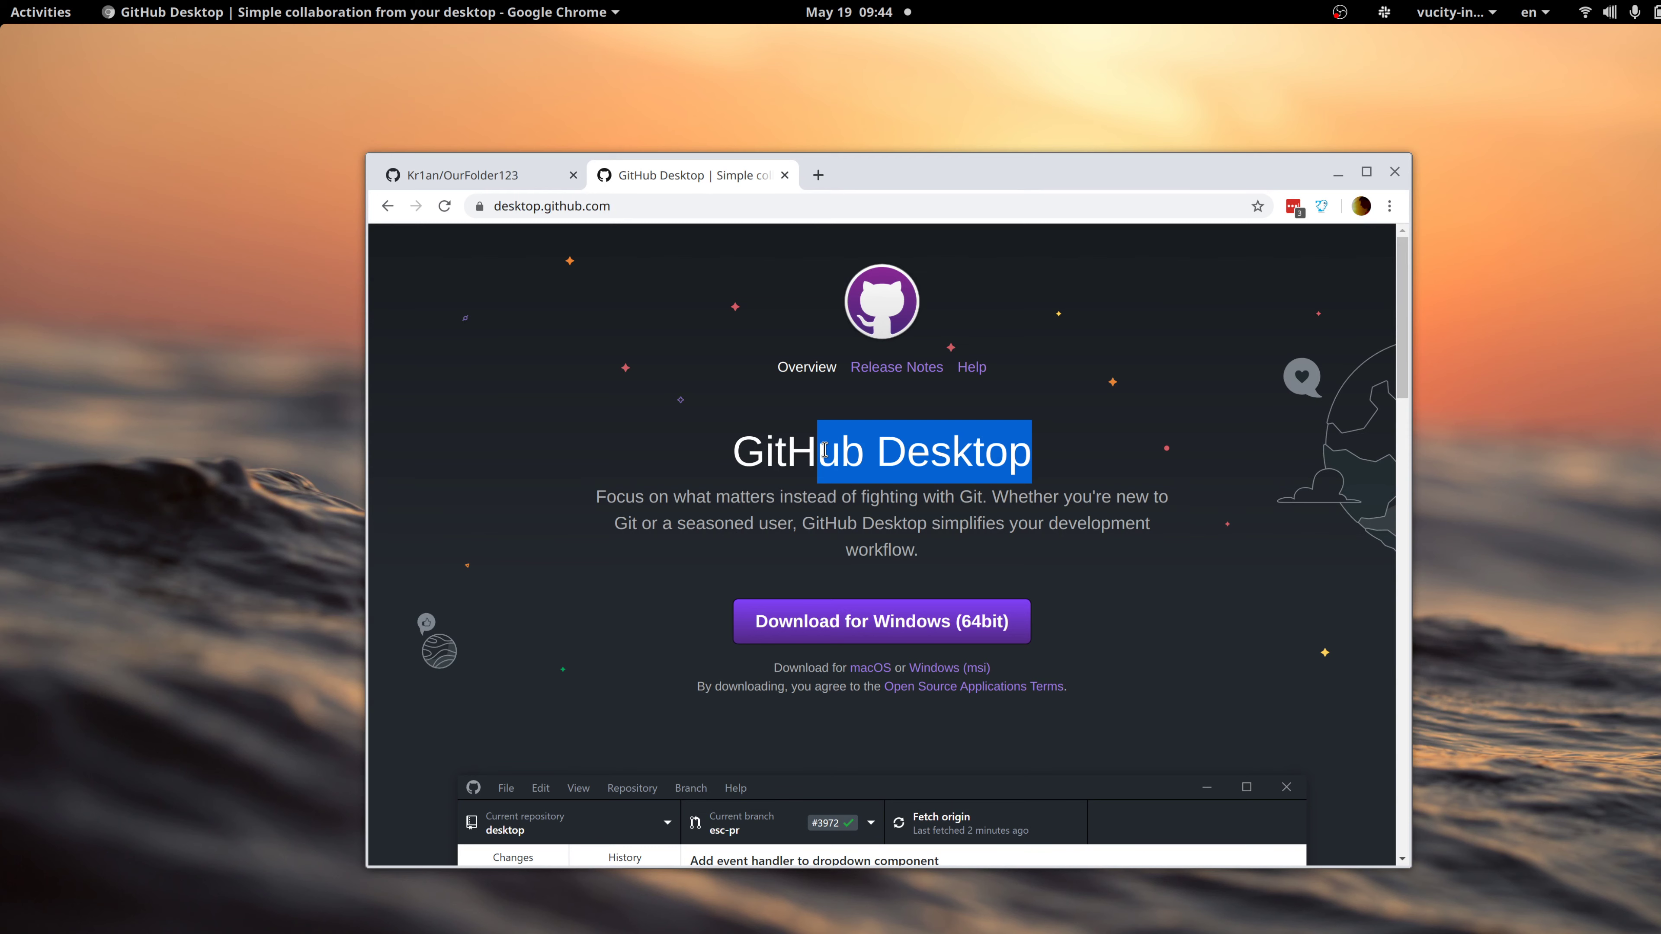
{"action": "scroll", "coordinate": [824, 450], "scroll_direction": "down", "scroll_amount": 2}
{"action": "scroll", "coordinate": [825, 450], "scroll_direction": "up", "scroll_amount": 2}
{"action": "scroll", "coordinate": [825, 450], "scroll_direction": "down", "scroll_amount": 1}
{"action": "scroll", "coordinate": [824, 451], "scroll_direction": "up", "scroll_amount": 1}
{"action": "scroll", "coordinate": [824, 450], "scroll_direction": "down", "scroll_amount": 5}
{"action": "scroll", "coordinate": [824, 449], "scroll_direction": "up", "scroll_amount": 2}
{"action": "scroll", "coordinate": [825, 451], "scroll_direction": "up", "scroll_amount": 3}
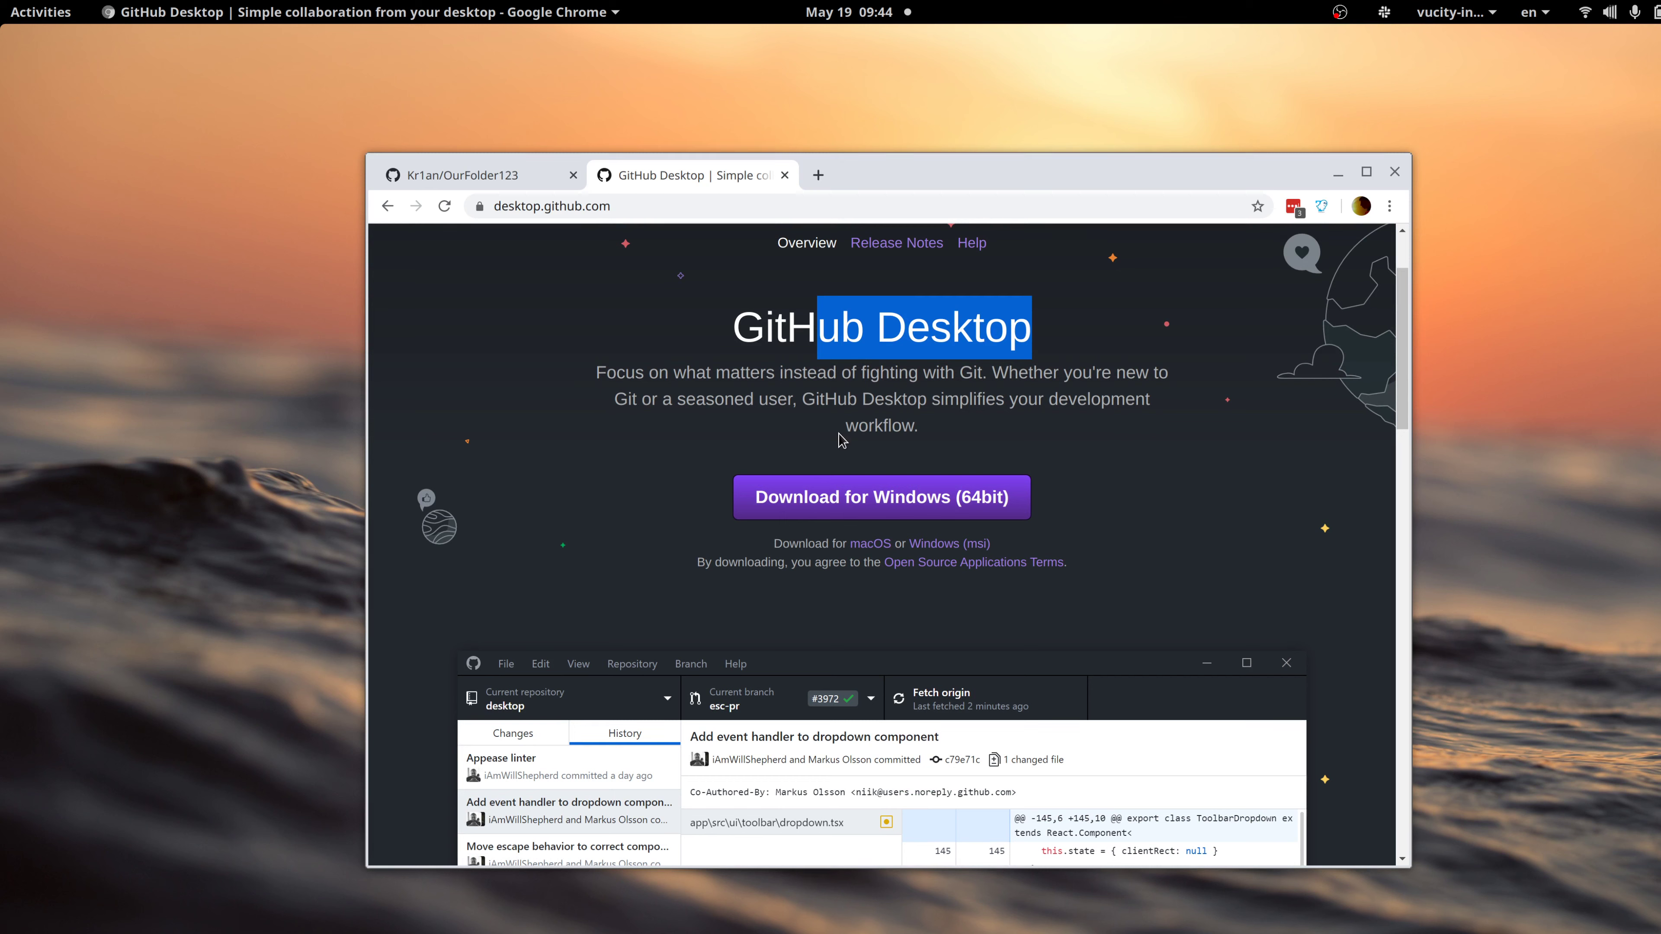
{"action": "left_click", "coordinate": [869, 448]}
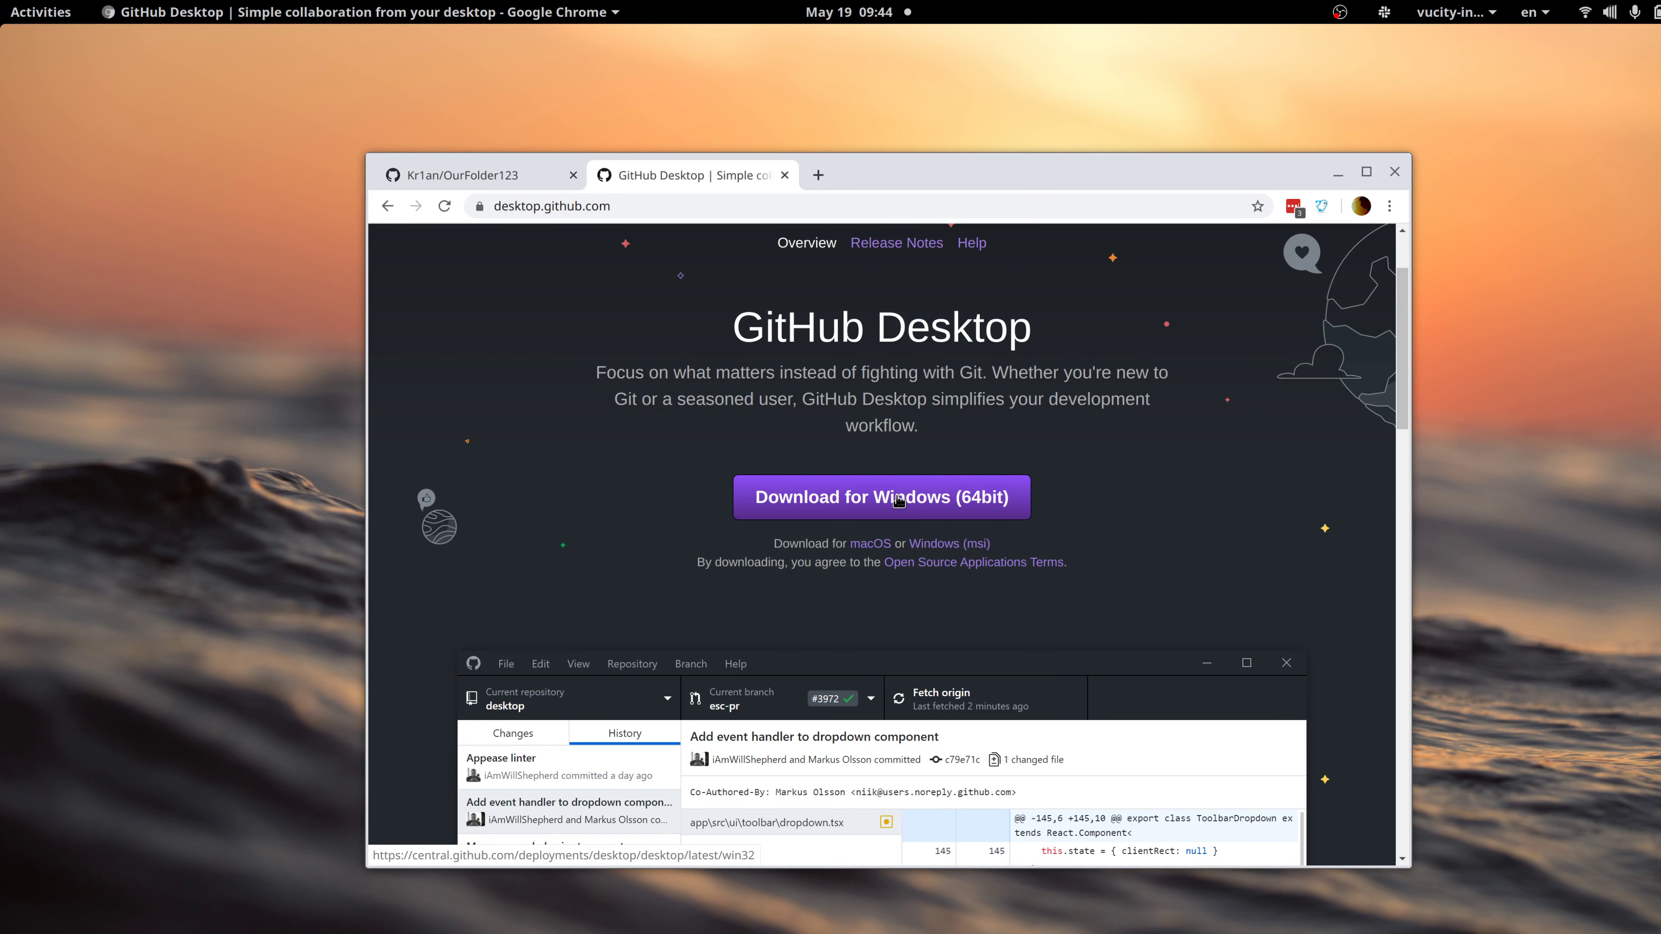
{"action": "scroll", "coordinate": [812, 649], "scroll_direction": "down", "scroll_amount": 10}
{"action": "scroll", "coordinate": [812, 649], "scroll_direction": "up", "scroll_amount": 5}
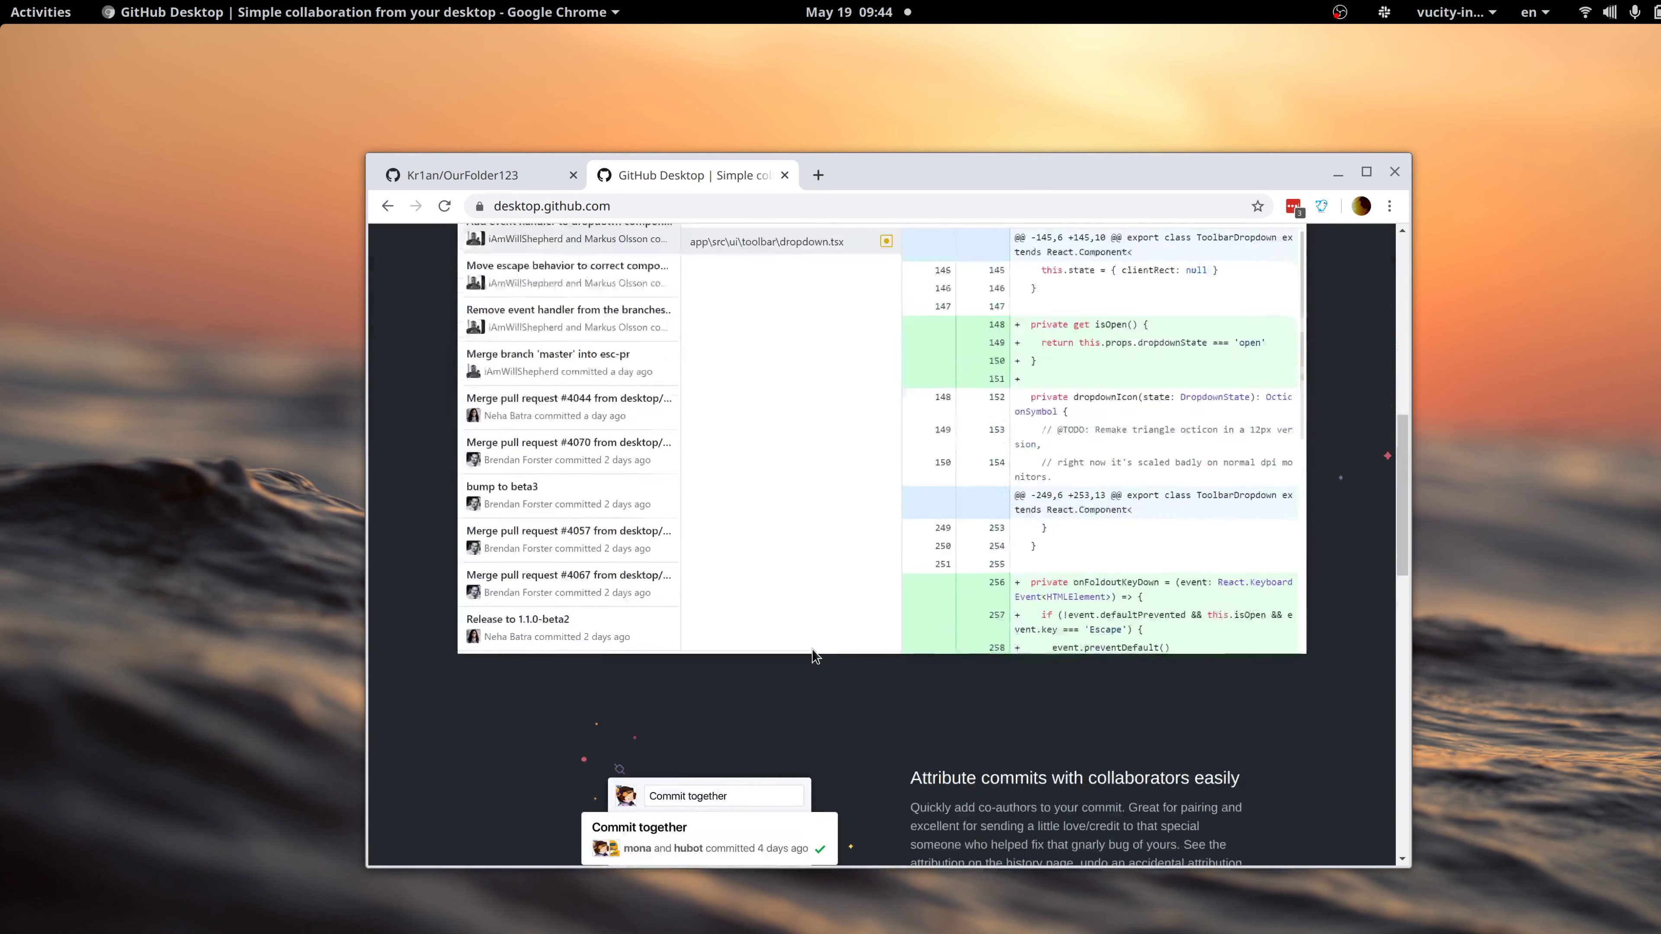
Launch the installed GitHub Desktop application and move its window over the browser window.
{"action": "key", "text": "super"}
{"action": "type", "text": "d"}
{"action": "key", "text": "BackSpace"}
{"action": "type", "text": "d"}
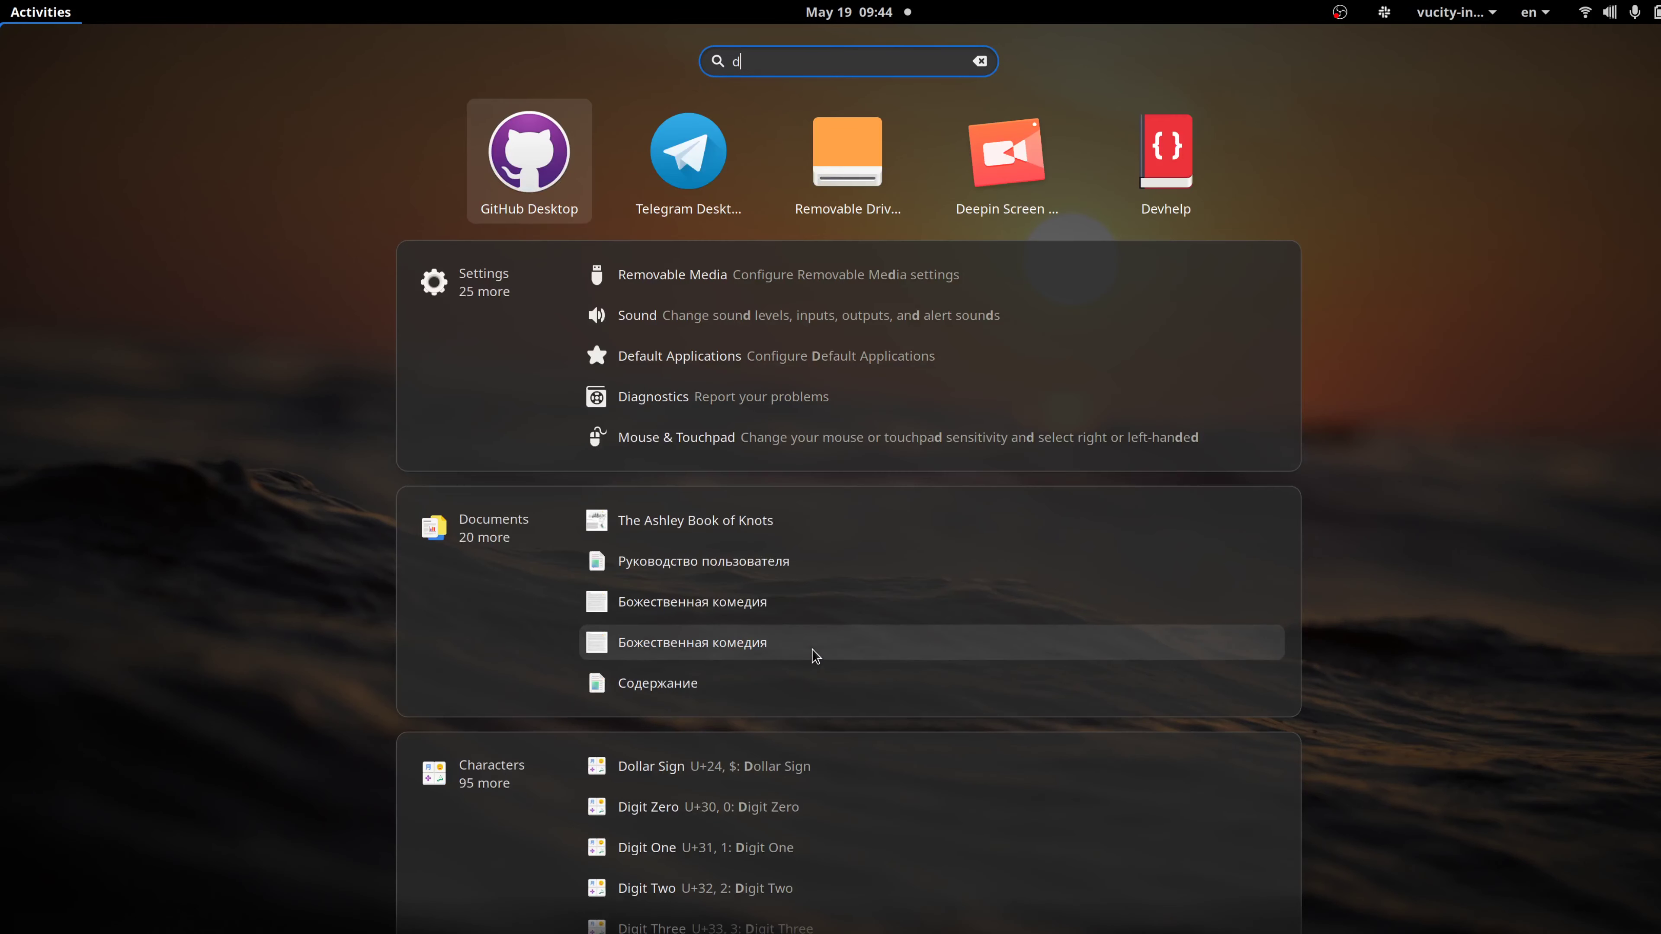
{"action": "key", "text": "super"}
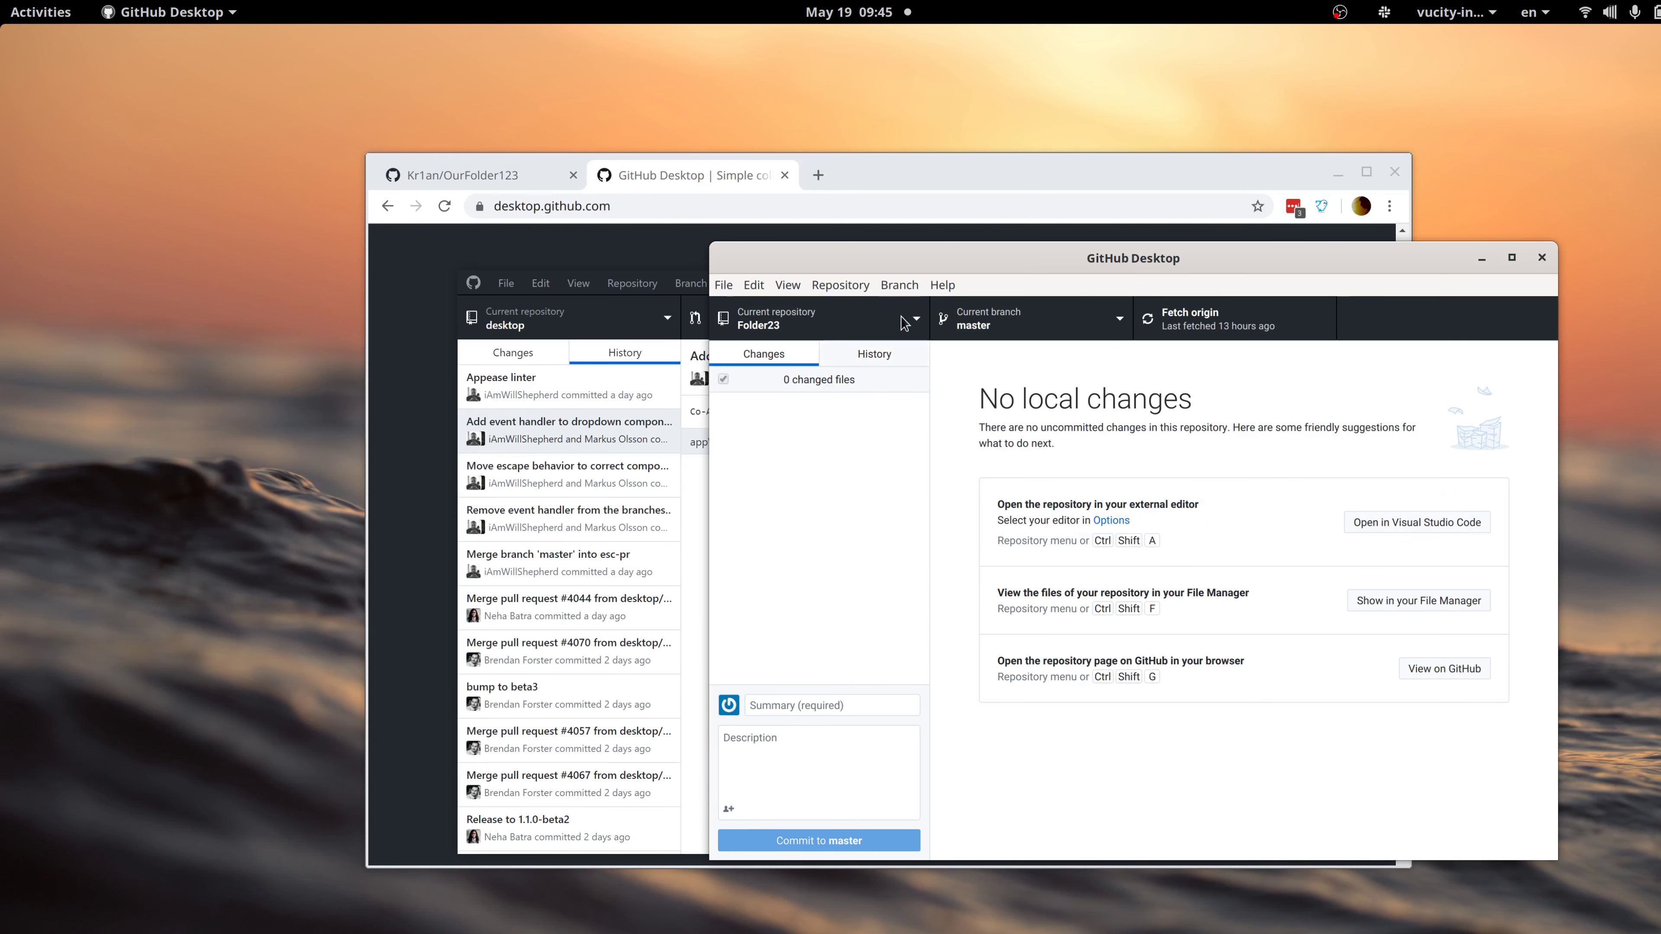
{"action": "left_click_drag", "start_coordinate": [937, 271], "coordinate": [650, 258]}
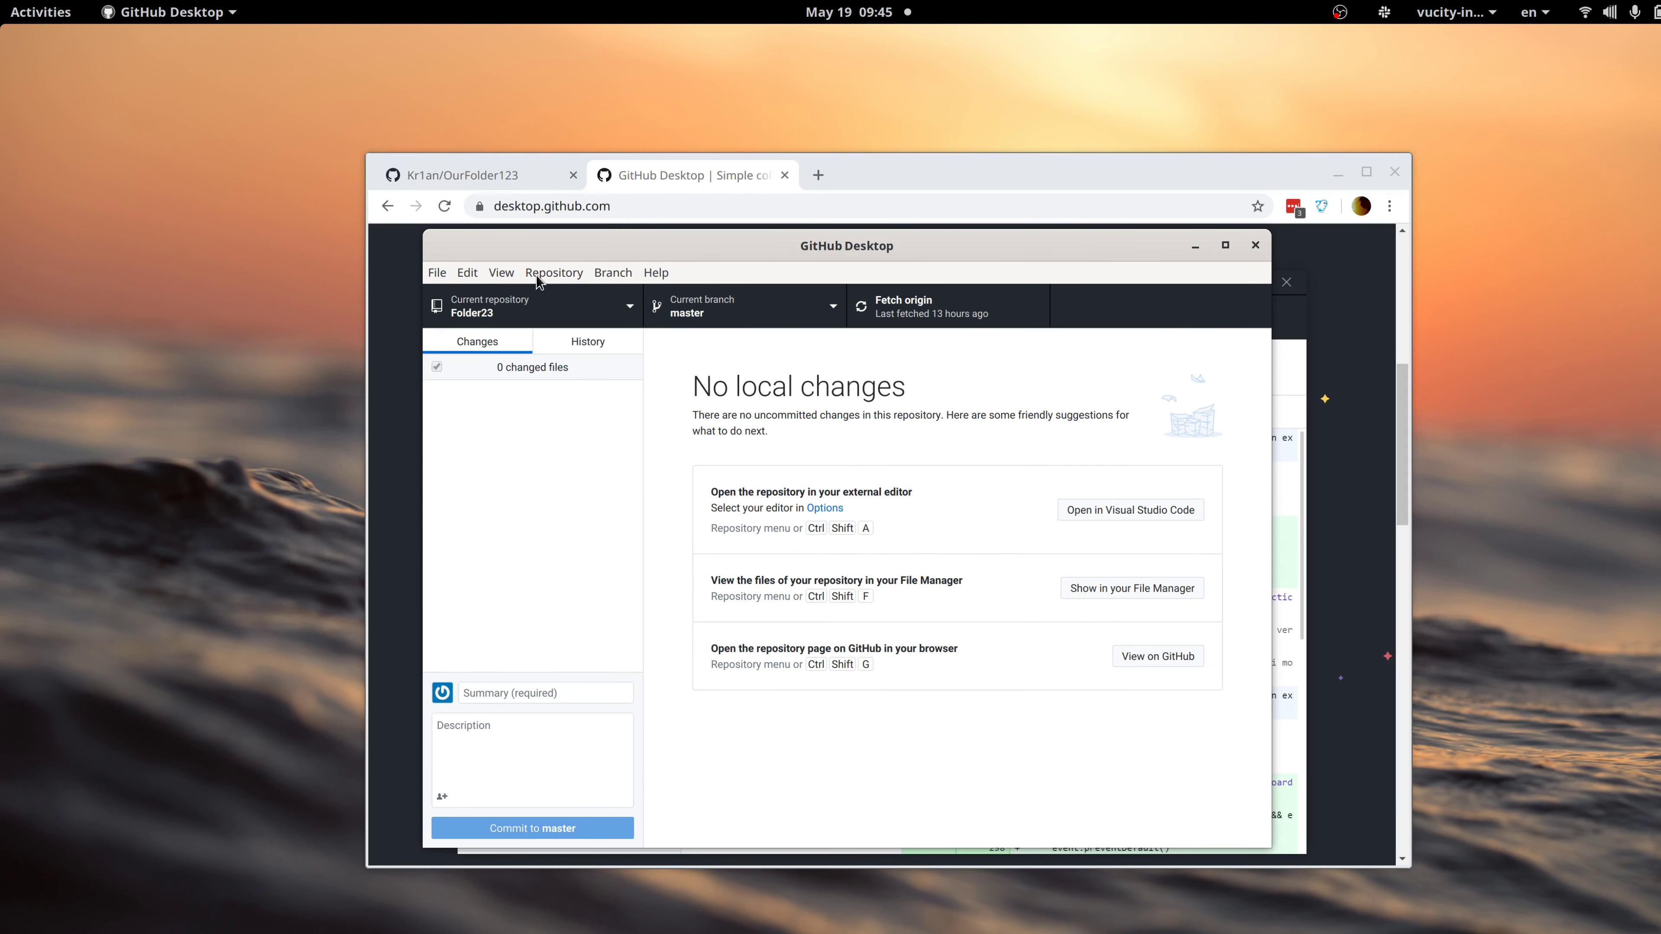
Sign out of the GitHub.com account in the application's account options and close the options.
{"action": "left_click", "coordinate": [437, 274]}
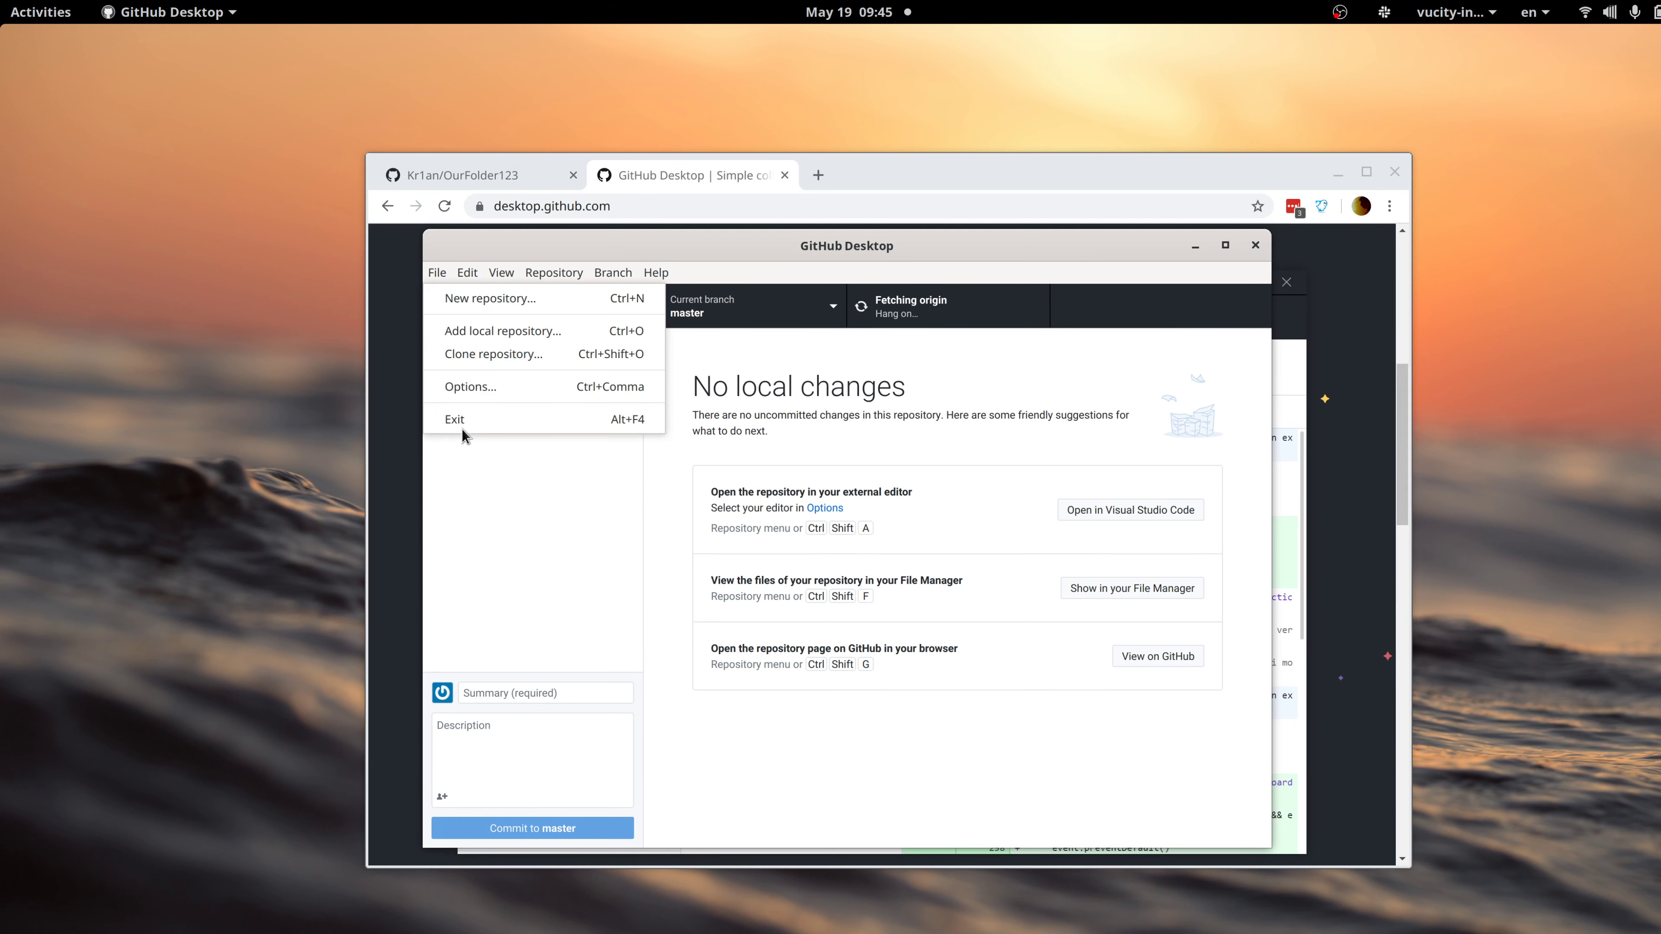
{"action": "left_click", "coordinate": [474, 385]}
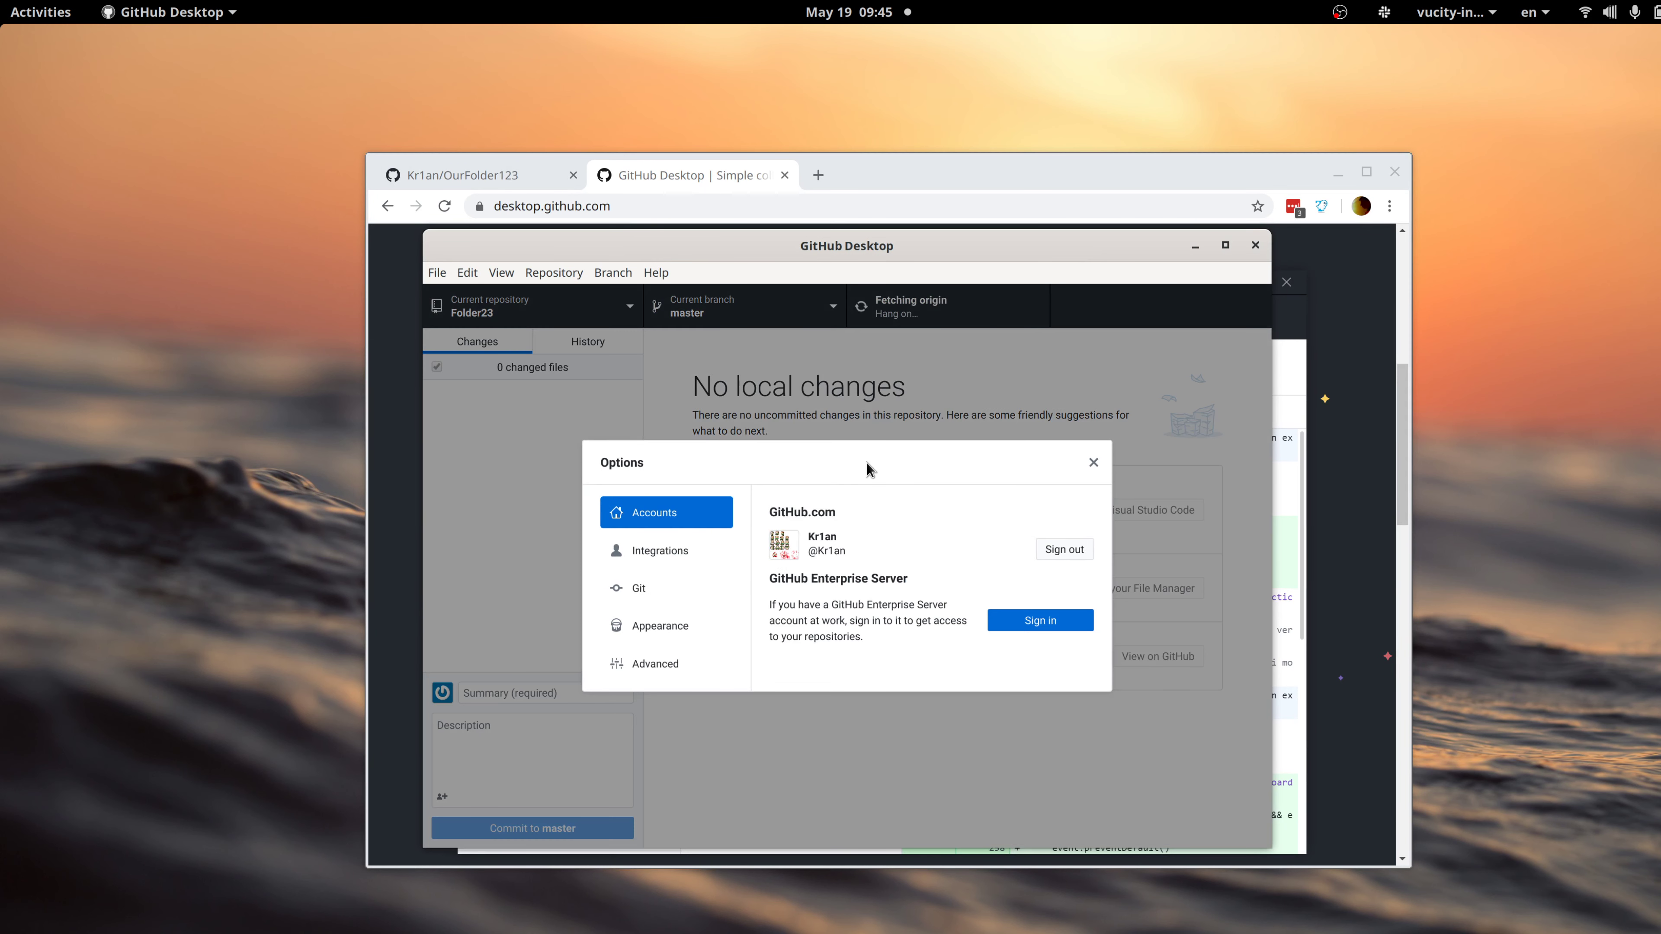
{"action": "left_click", "coordinate": [1064, 550]}
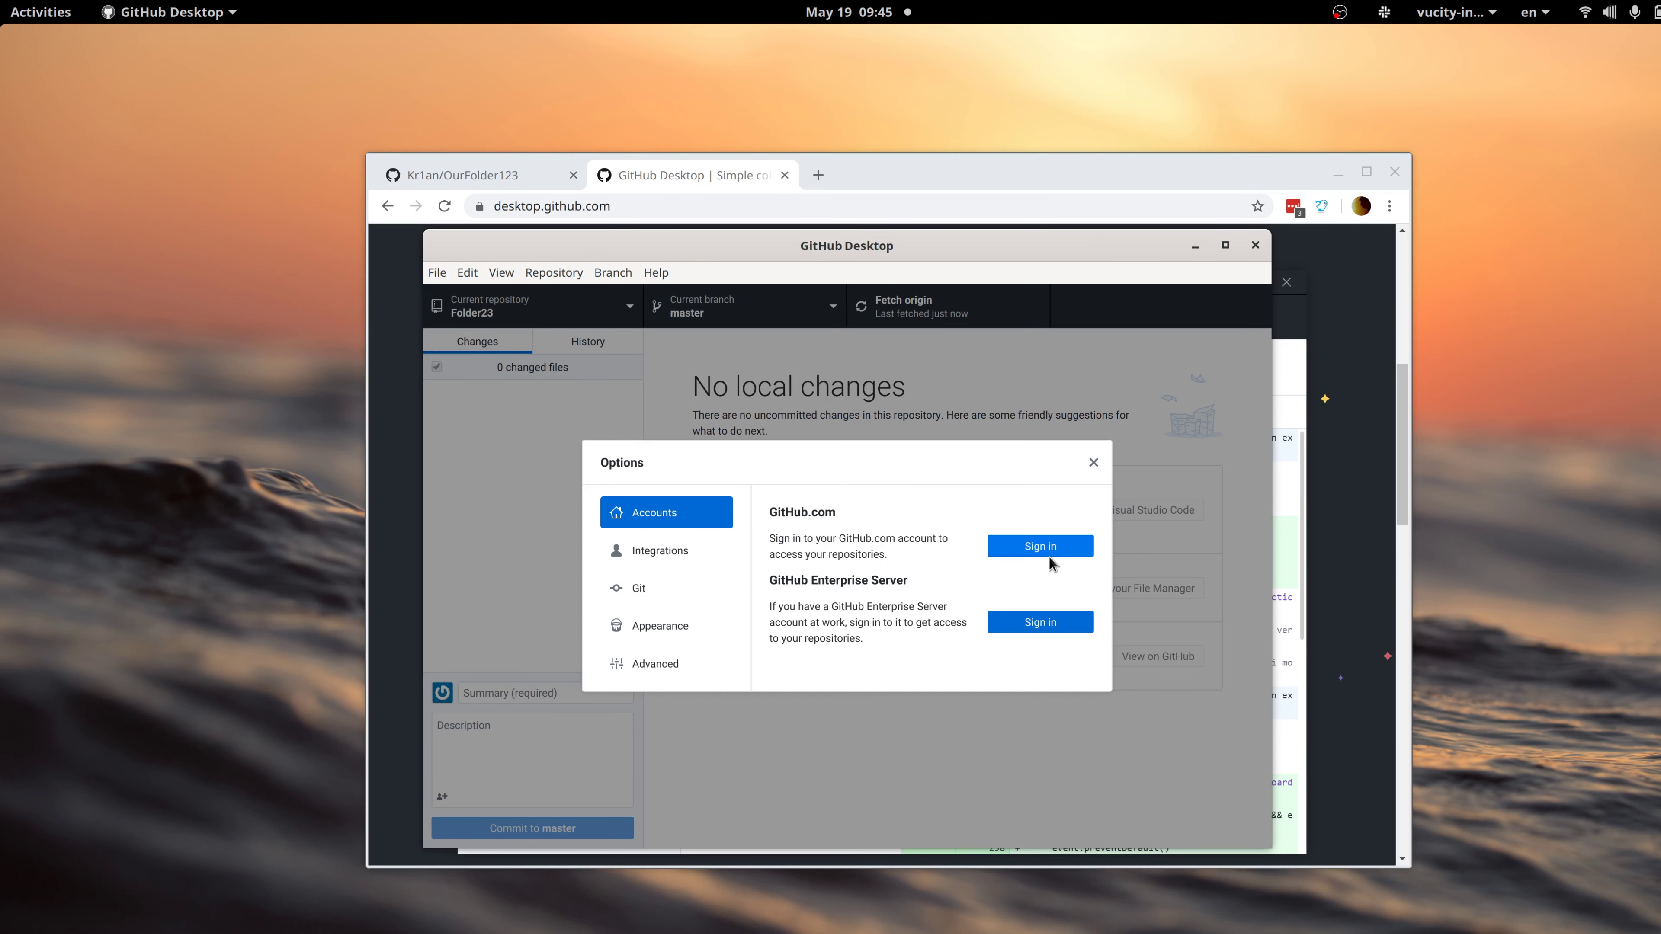
{"action": "left_click", "coordinate": [1092, 462]}
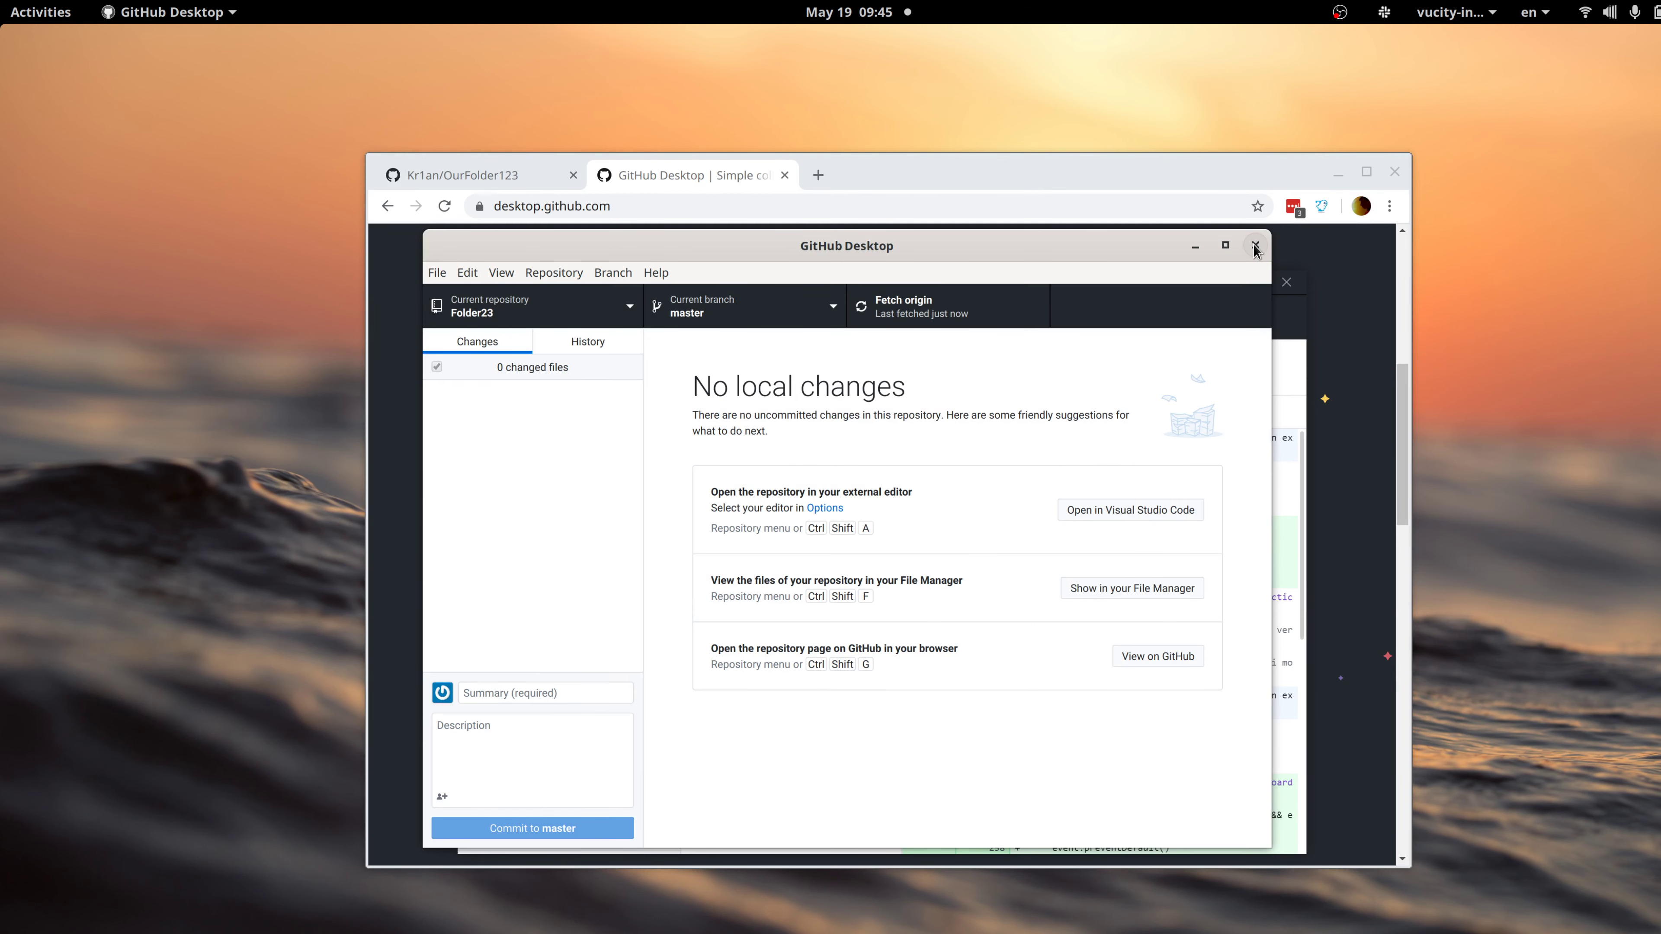
Close GitHub Desktop and launch it again from a system search for "des".
{"action": "left_click", "coordinate": [1256, 245]}
{"action": "key", "text": "super"}
{"action": "type", "text": "des"}
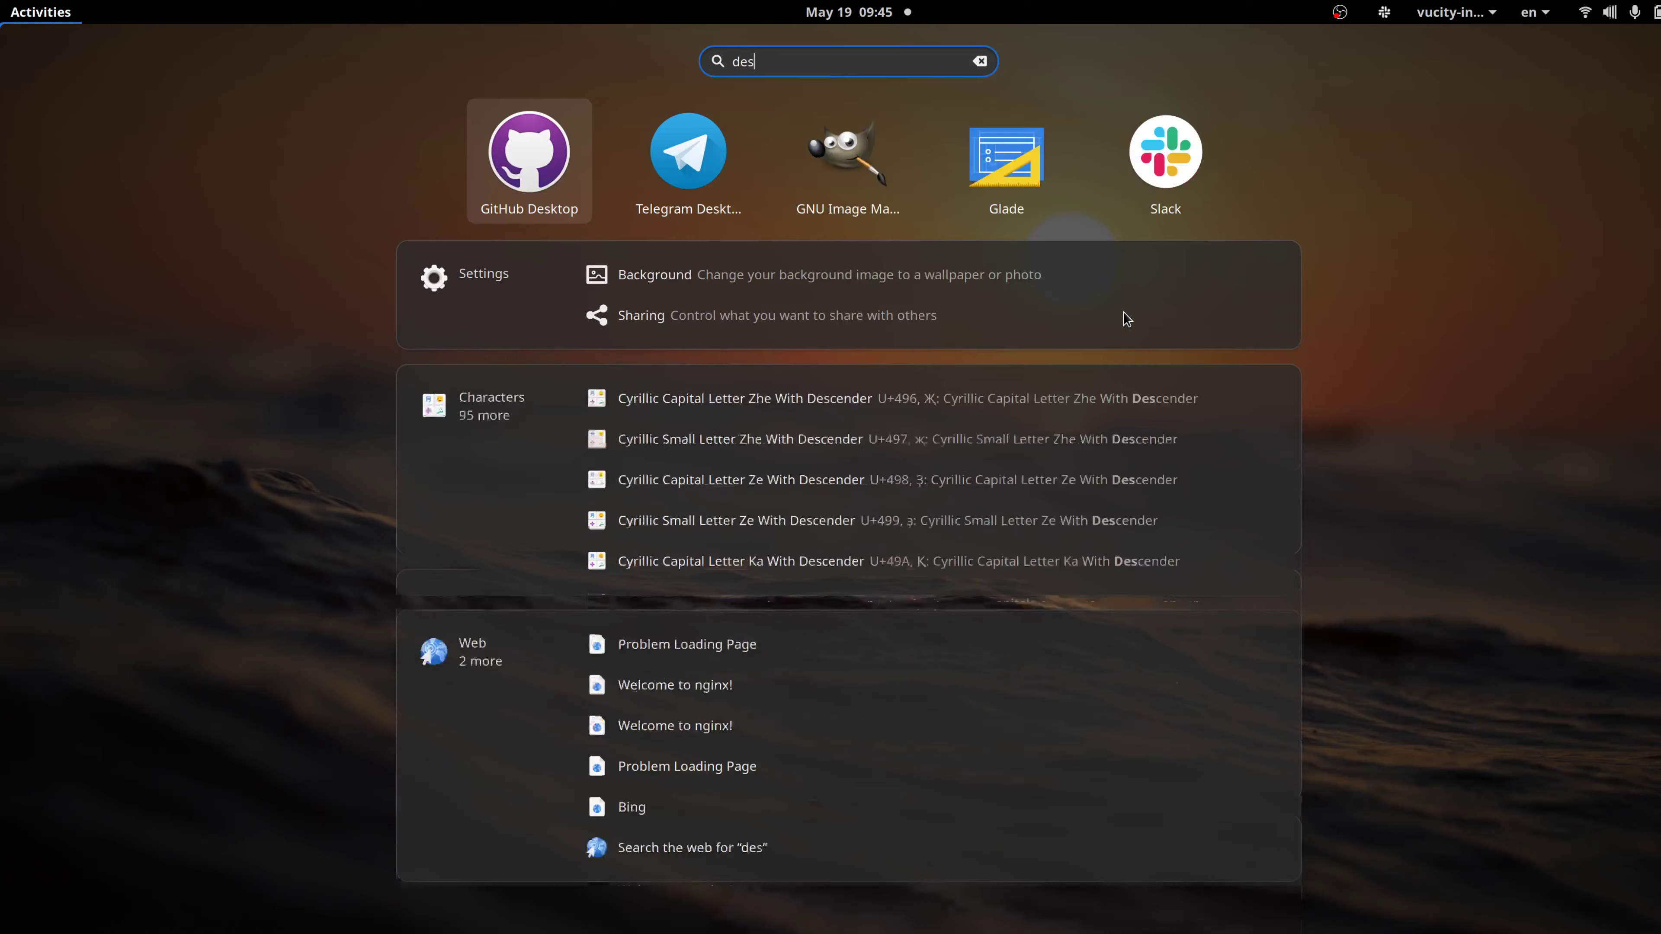
{"action": "key", "text": "Return"}
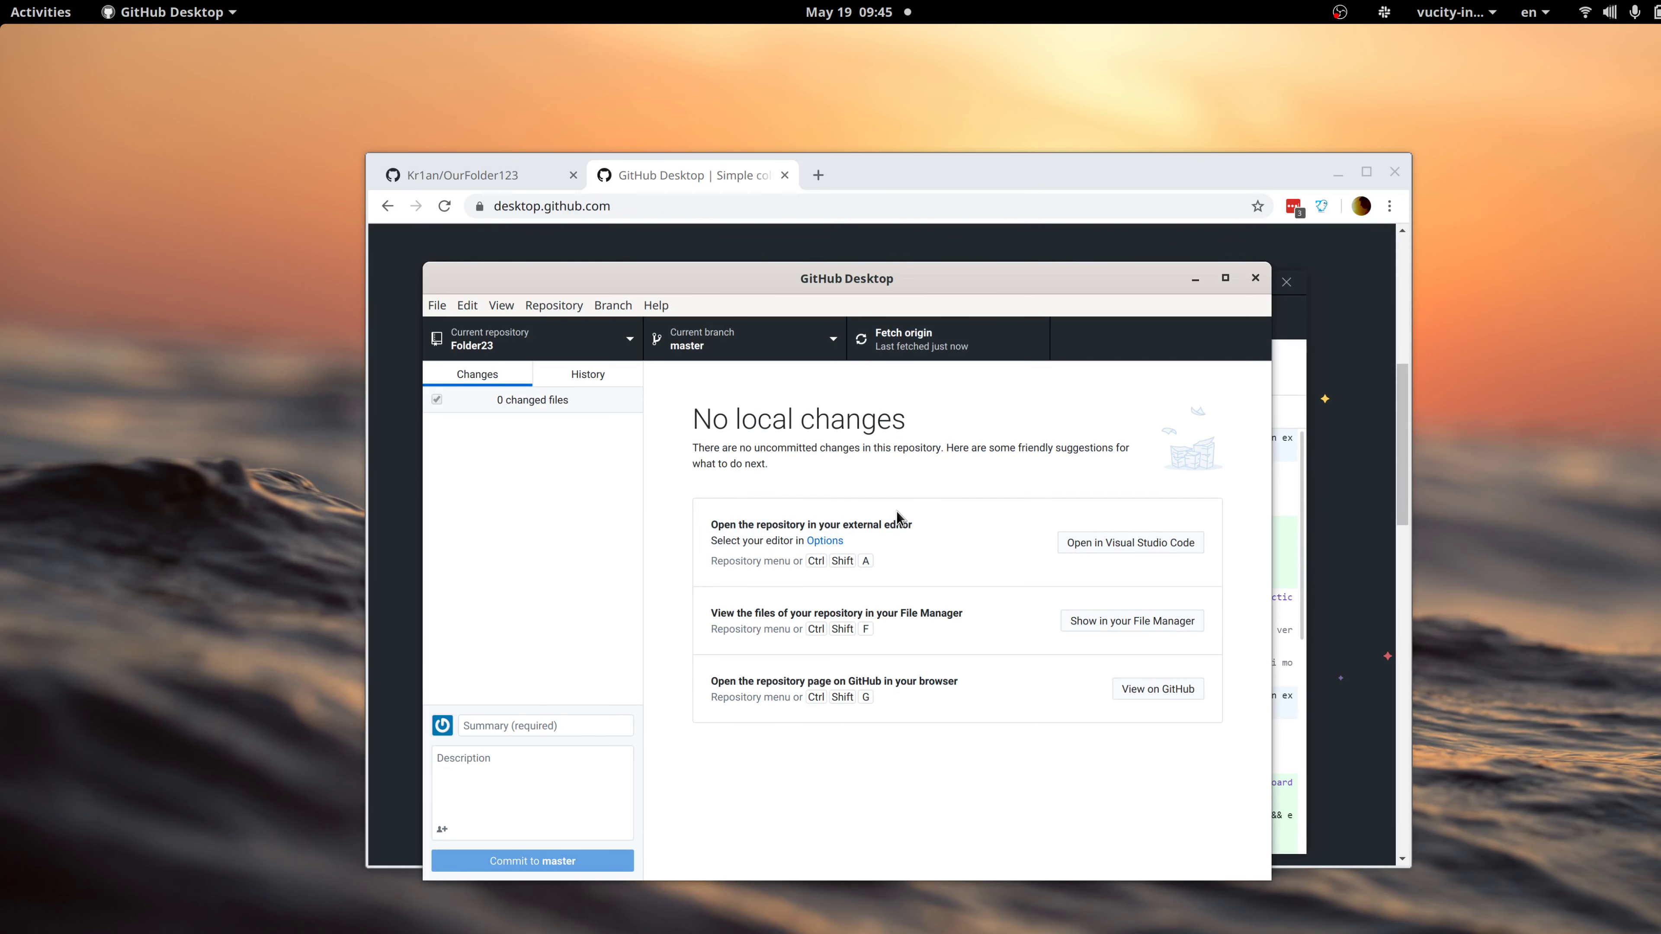
Open a new Terminator window by searching the system for "te".
{"action": "key", "text": "super"}
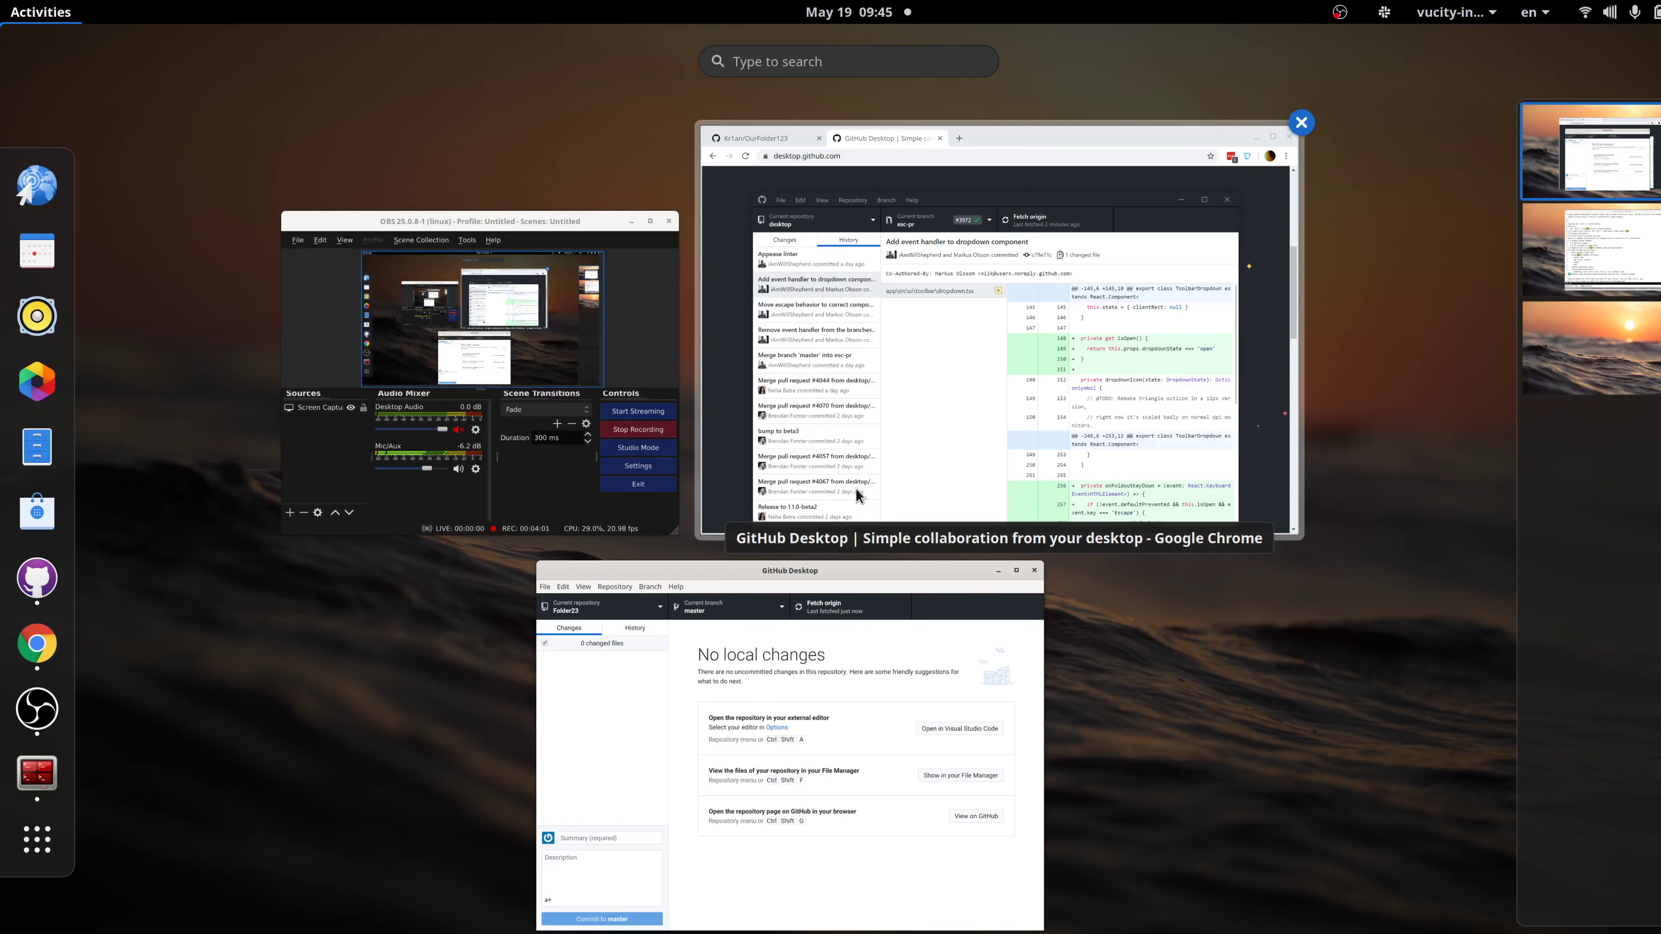
{"action": "type", "text": "te"}
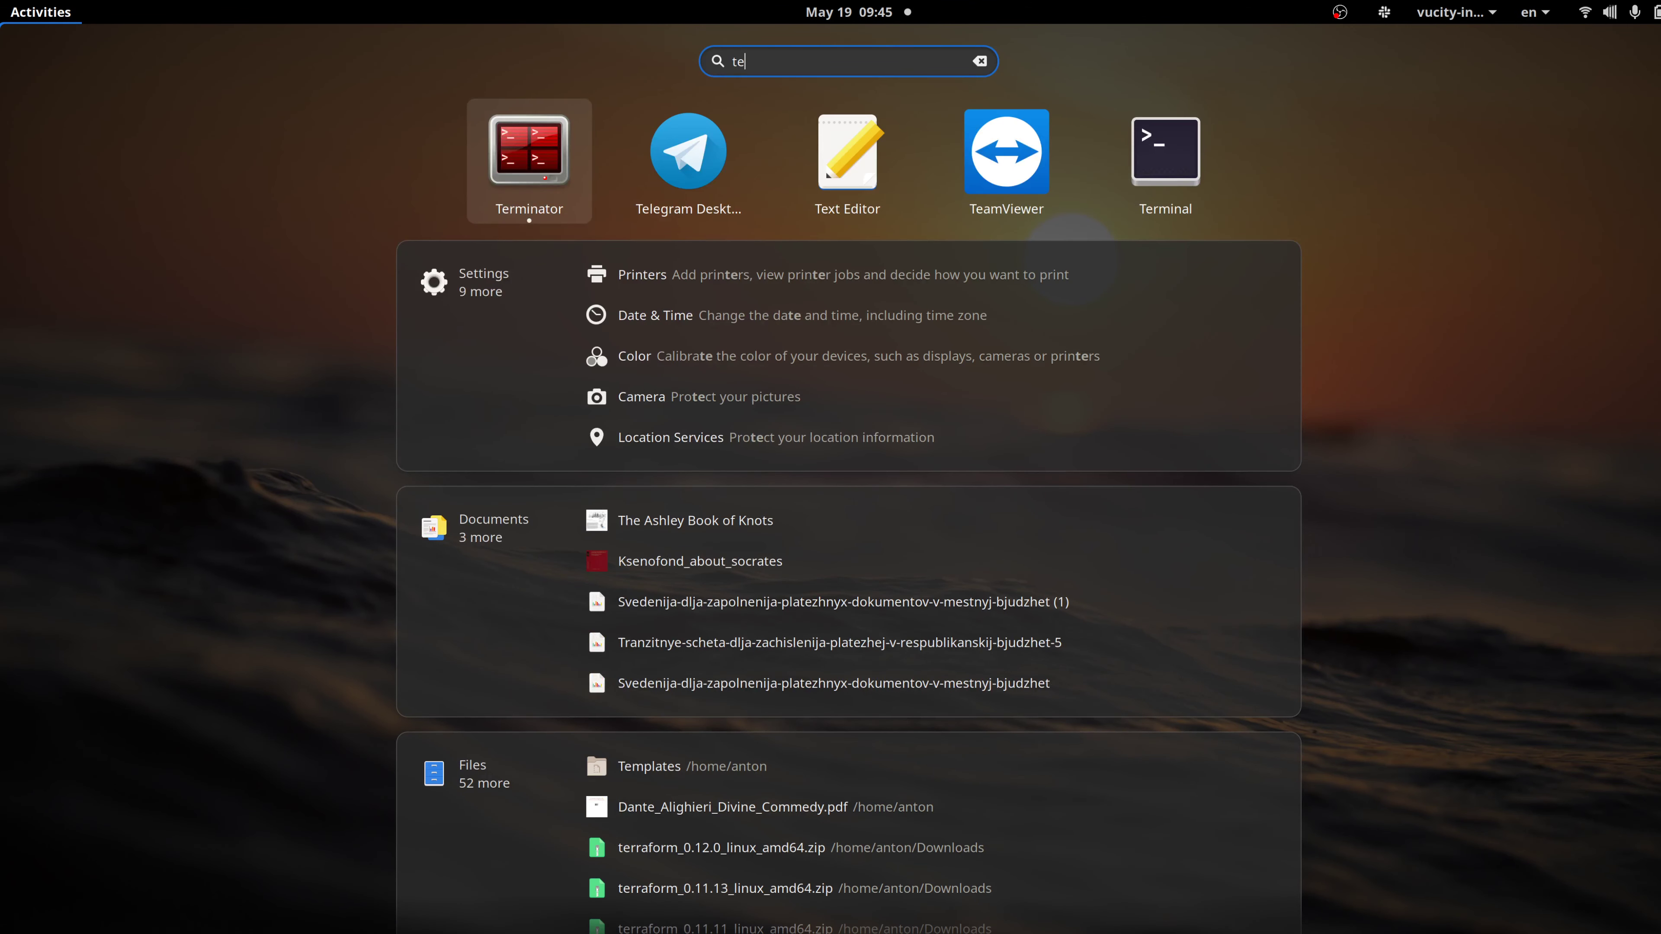
{"action": "key", "text": "Return"}
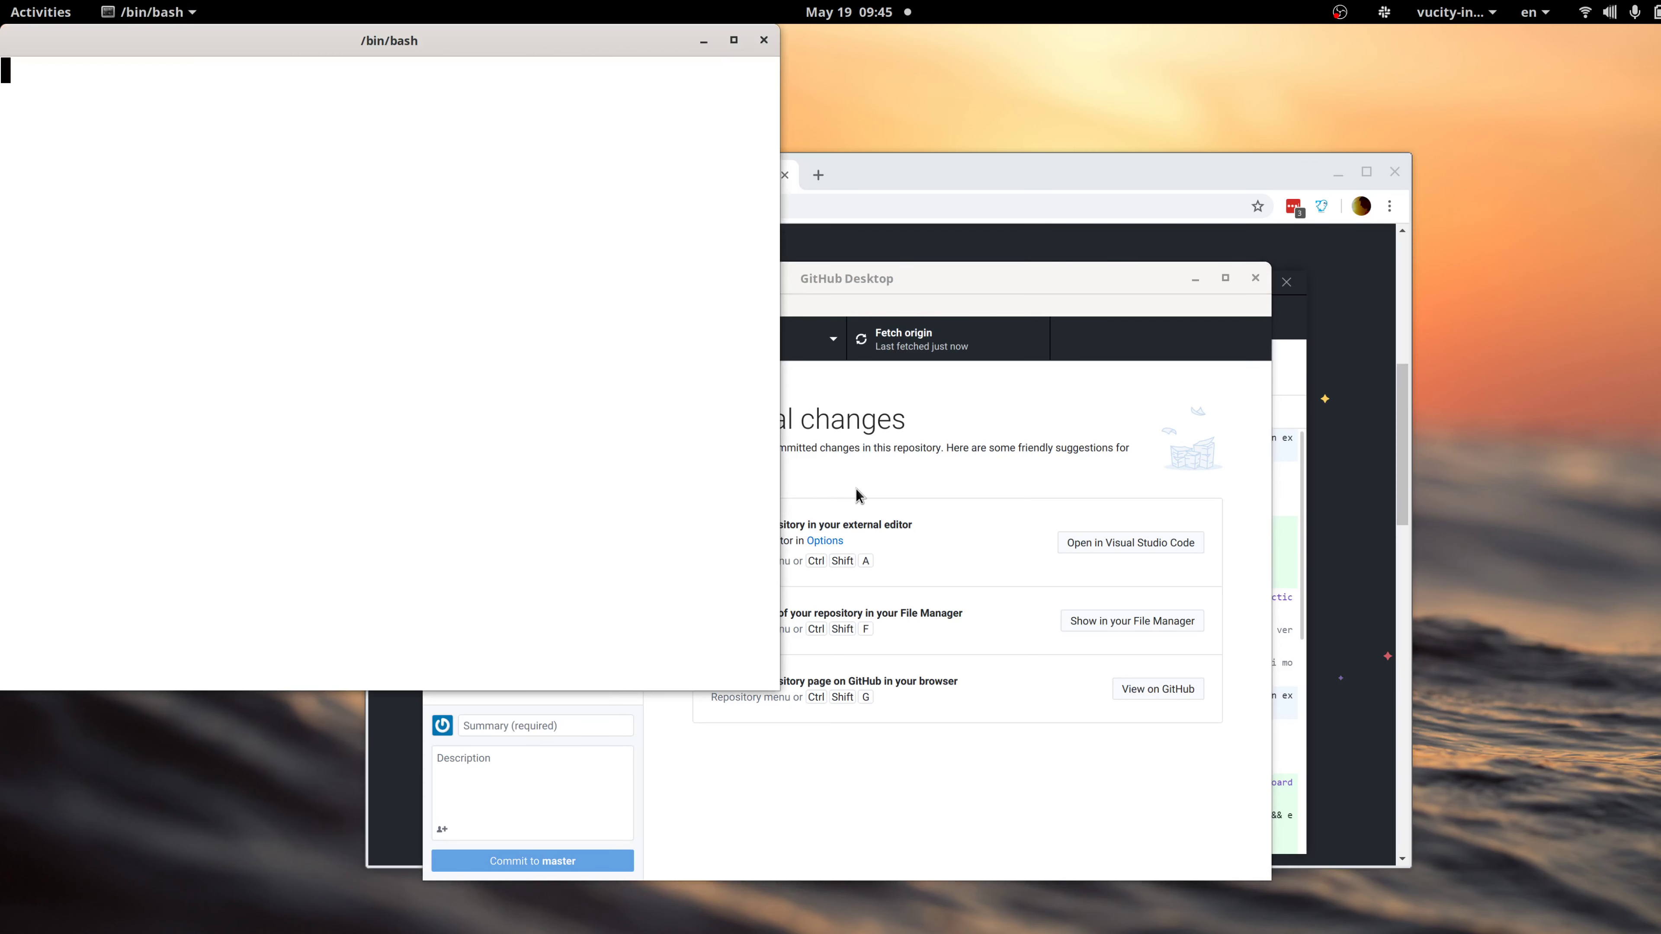
Begin an rm -rf command on ~/.cache/ and list that folder's entries to look for GitHub Desktop's folder.
{"action": "type", "text": "rm 0"}
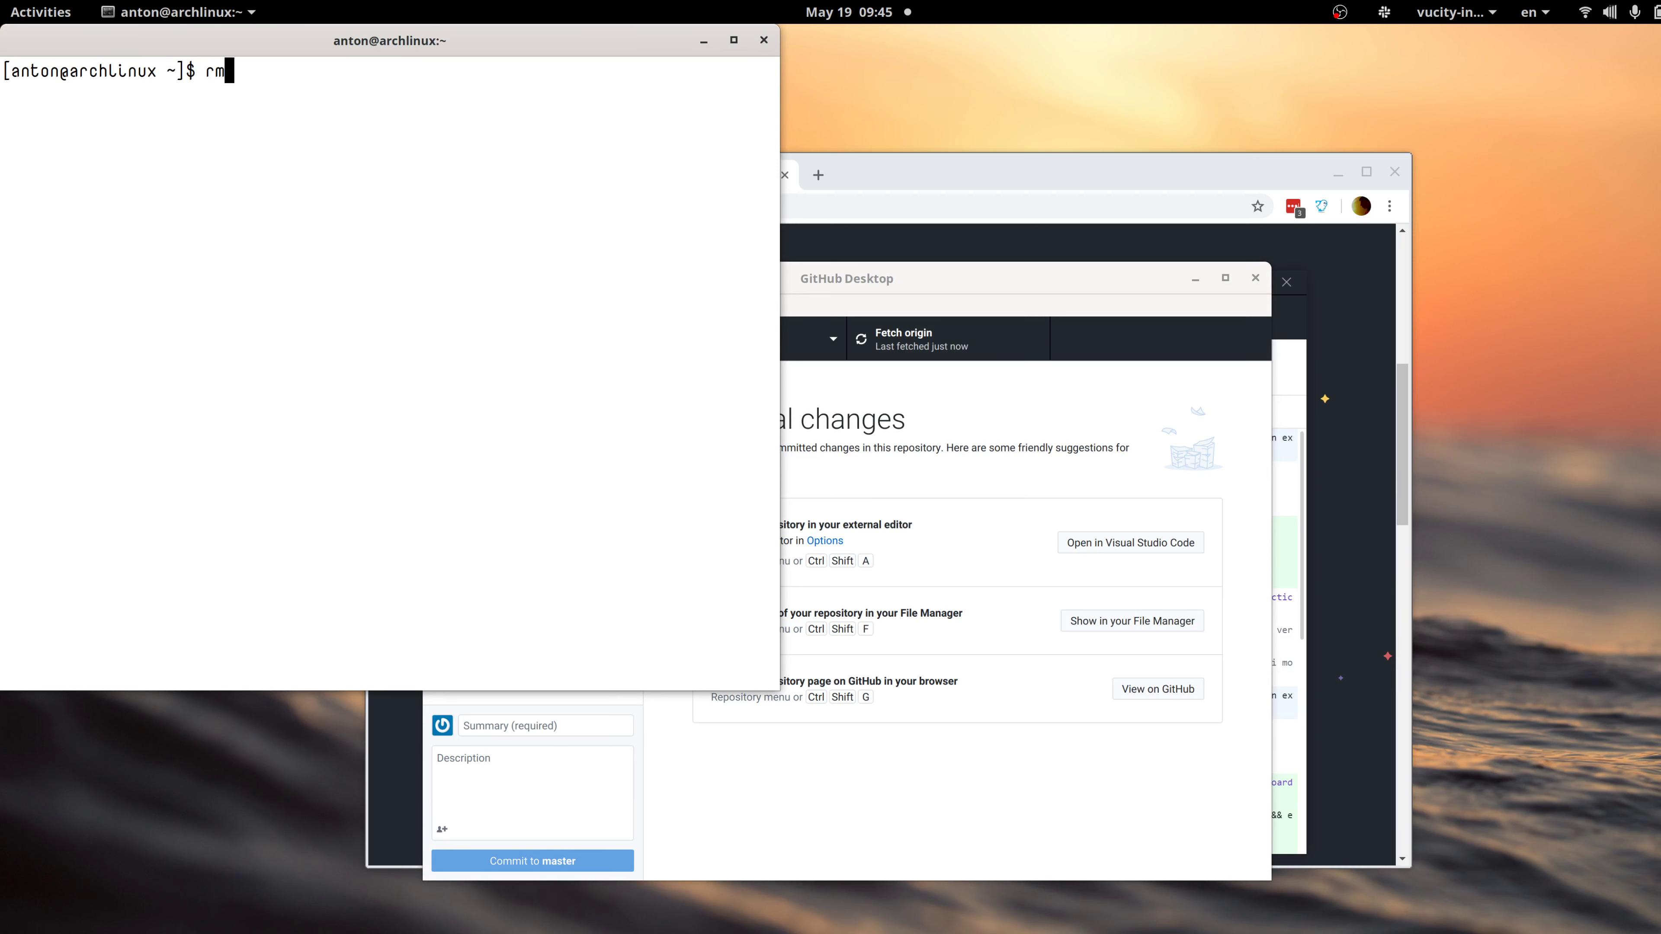
{"action": "key", "text": "BackSpace"}
{"action": "type", "text": "-rf ~/.ca"}
{"action": "key", "text": "Tab"}
{"action": "type", "text": "gi"}
{"action": "key", "text": "BackSpace"}
{"action": "key", "text": "BackSpace"}
{"action": "type", "text": "G"}
{"action": "key", "text": "BackSpace"}
{"action": "key", "text": "Tab"}
{"action": "key", "text": "Tab"}
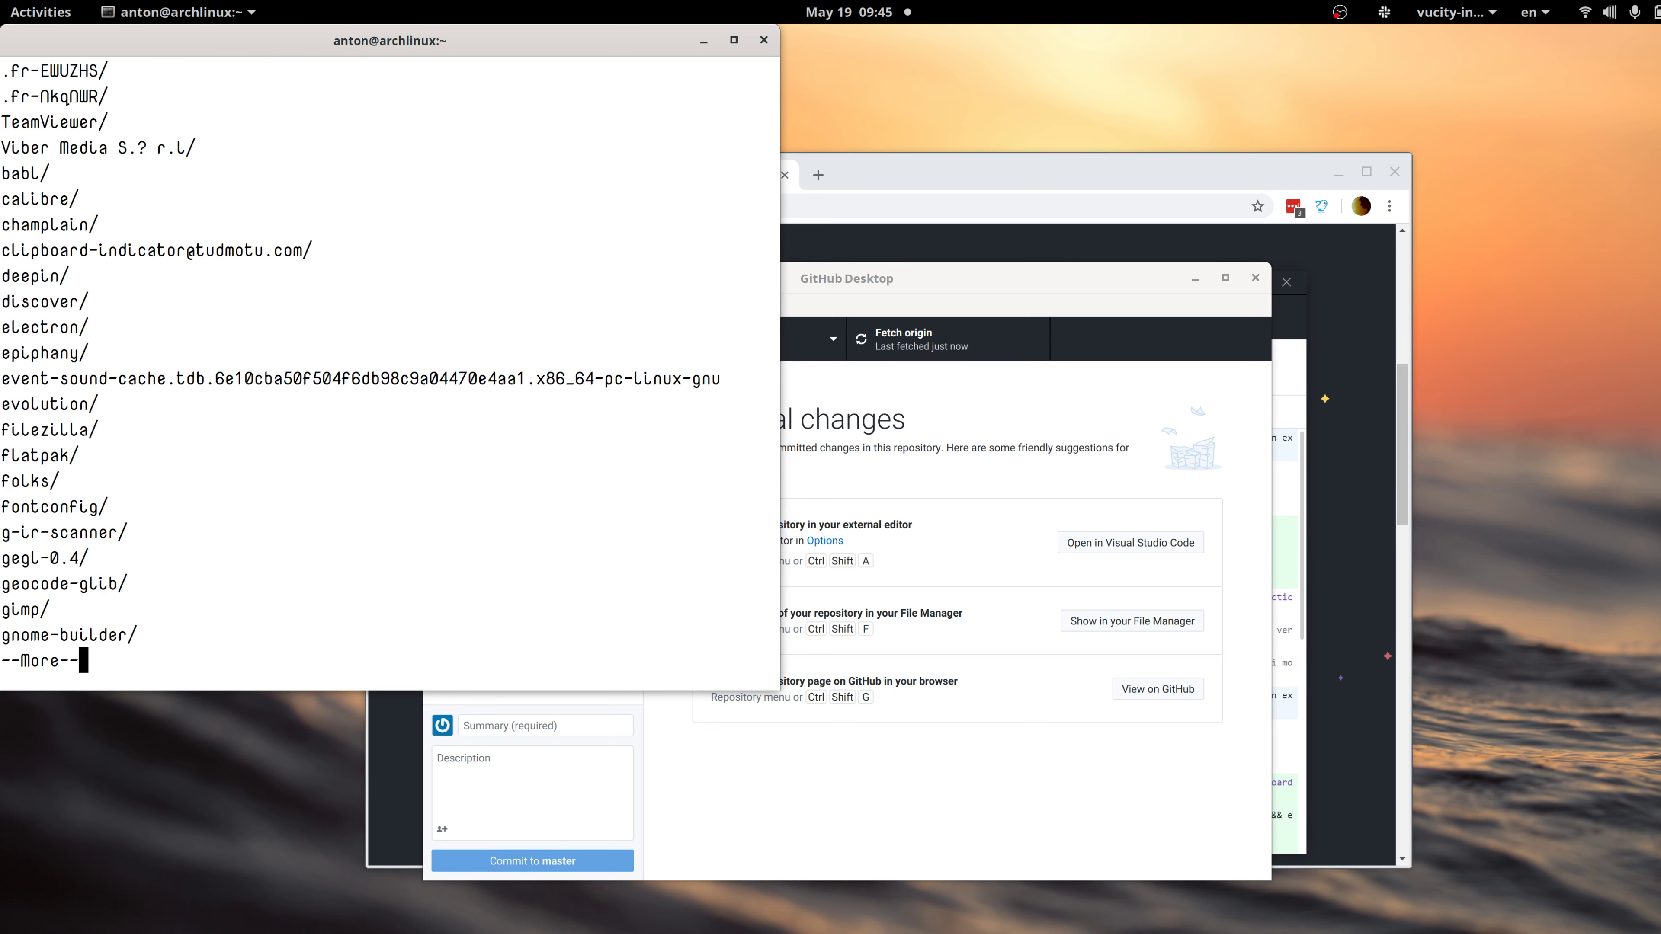
{"action": "key", "text": "q"}
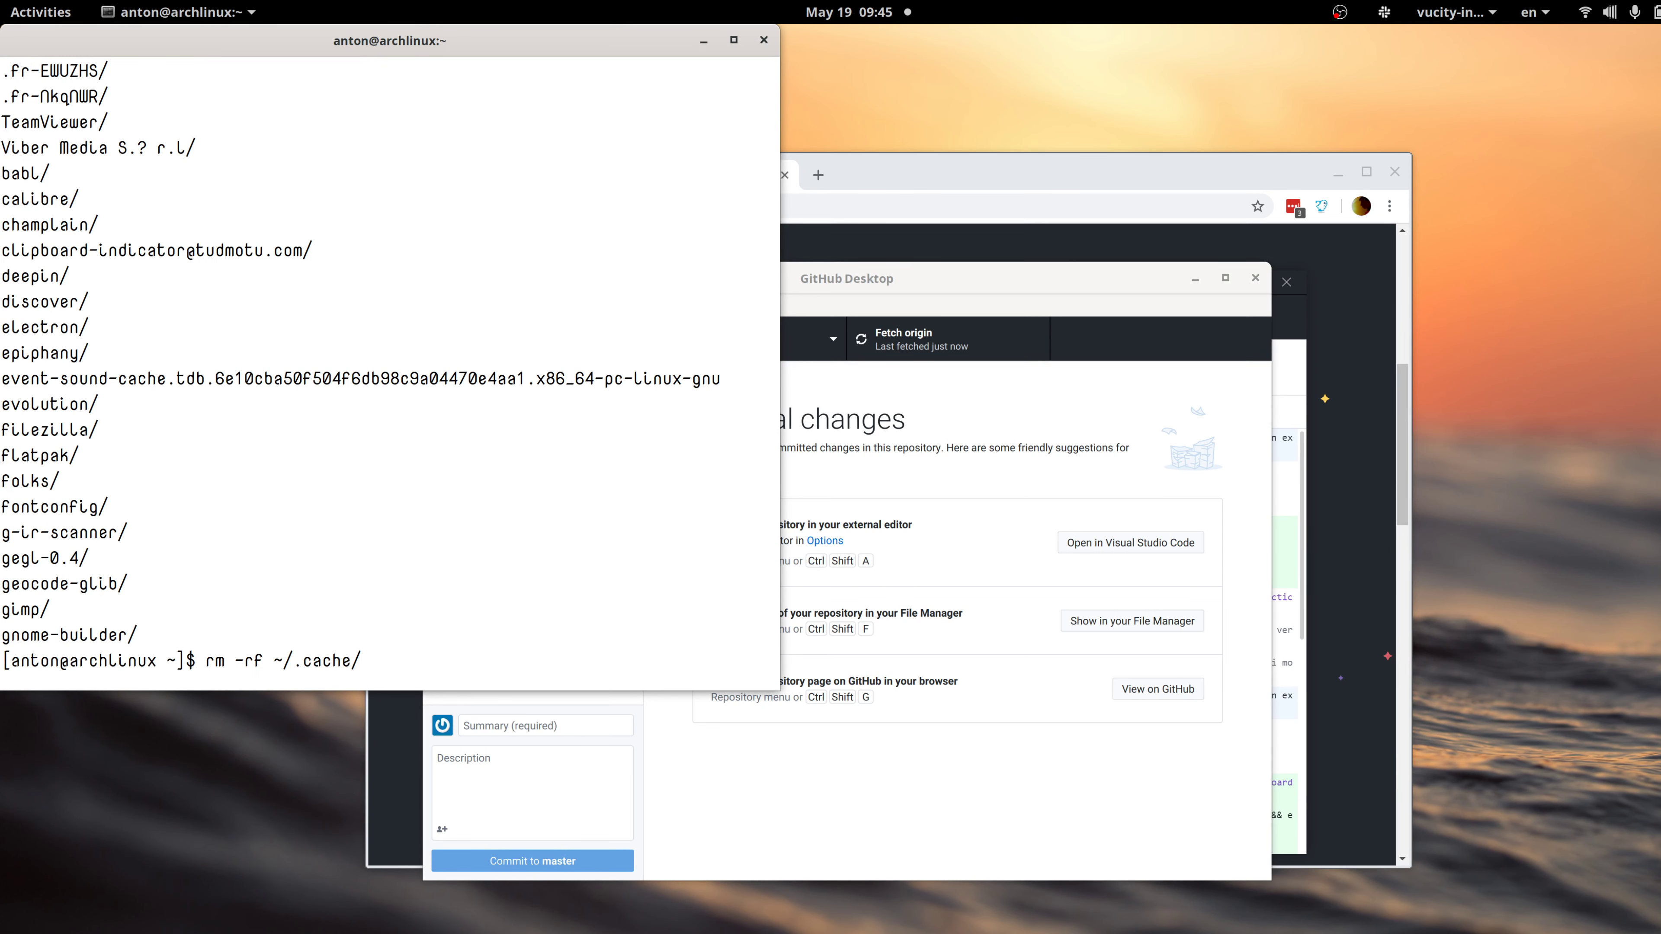
Change the command's path to GitHub Desktop's configuration folder and run rm -rf ~/.config/GitHub\ Desktop/.
{"action": "key", "text": "BackSpace"}
{"action": "key", "text": "BackSpace"}
{"action": "key", "text": "BackSpace"}
{"action": "key", "text": "BackSpace"}
{"action": "key", "text": "BackSpace"}
{"action": "key", "text": "BackSpace"}
{"action": "key", "text": "BackSpace"}
{"action": "key", "text": "BackSpace"}
{"action": "key", "text": "BackSpace"}
{"action": "key", "text": "BackSpace"}
{"action": "type", "text": "~/.config/G"}
{"action": "key", "text": "Tab"}
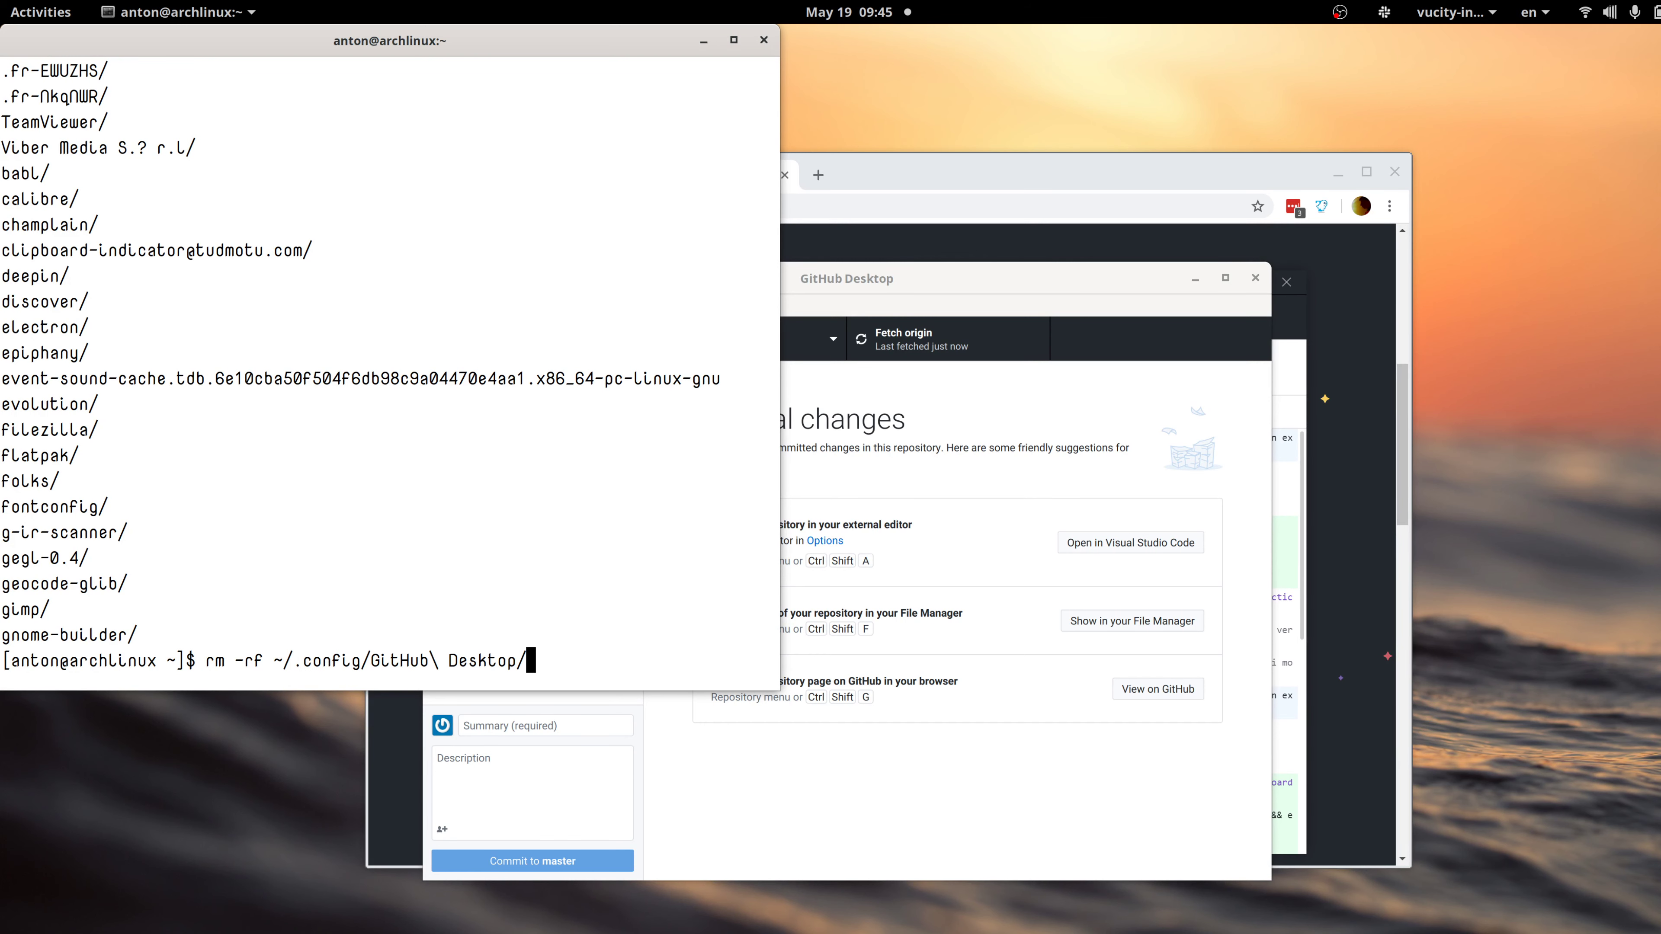
{"action": "key", "text": "Return"}
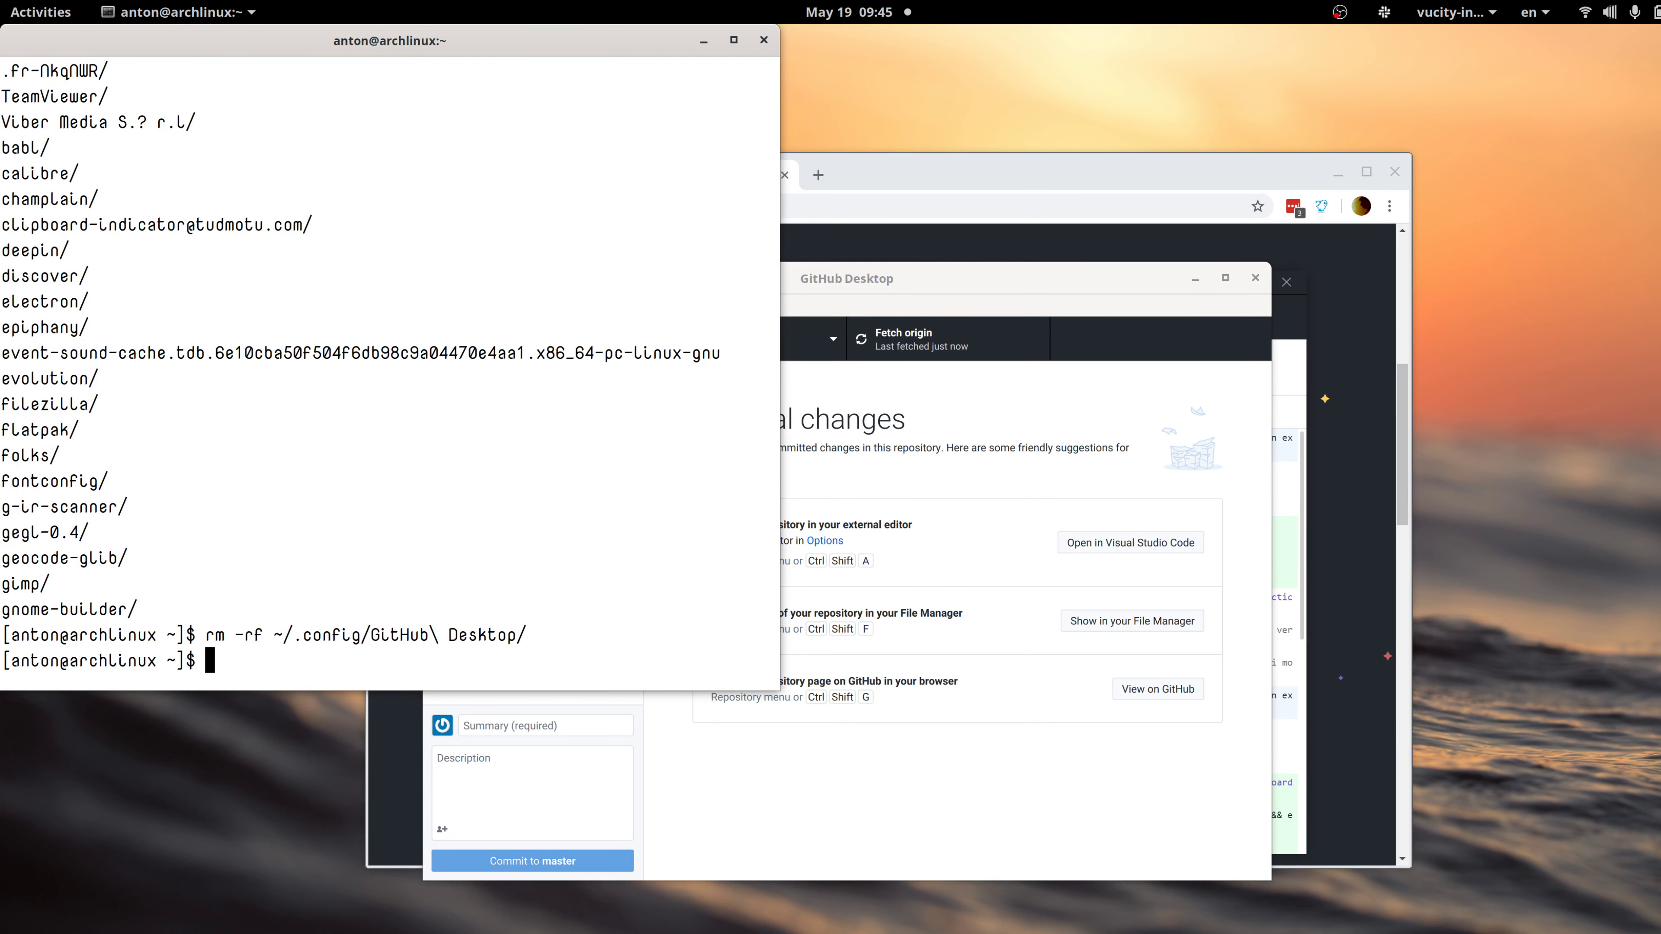
Relaunch GitHub Desktop, exit the terminal session and reposition the application's welcome window over the browser.
{"action": "key", "text": "super"}
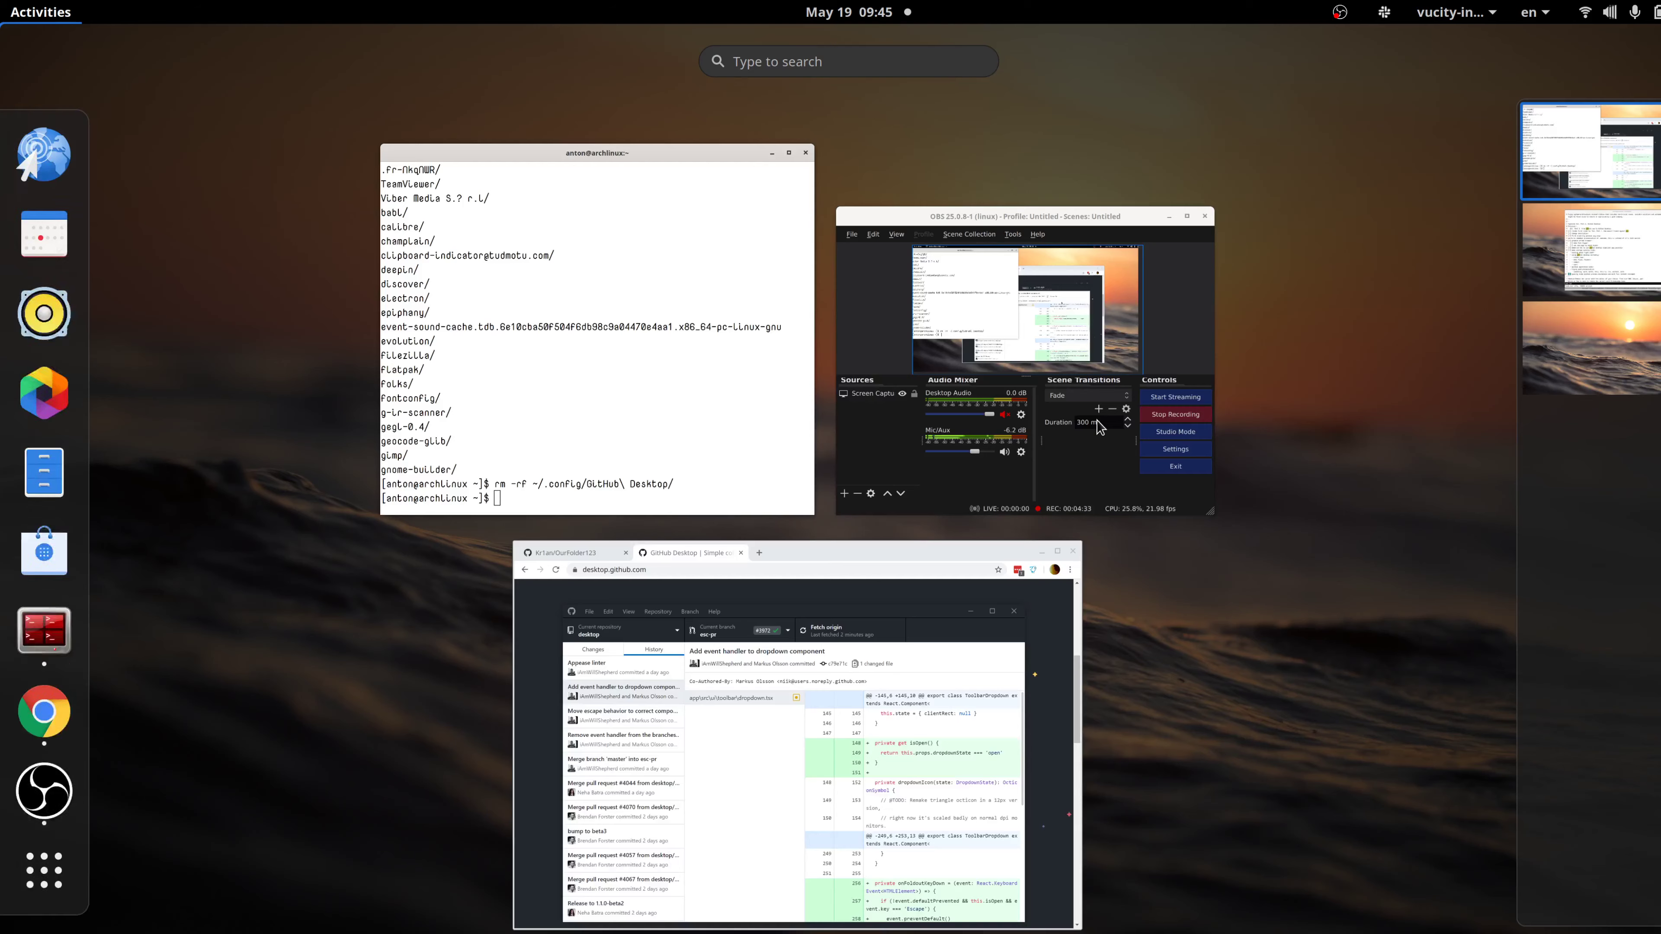
{"action": "type", "text": "die"}
{"action": "key", "text": "Return"}
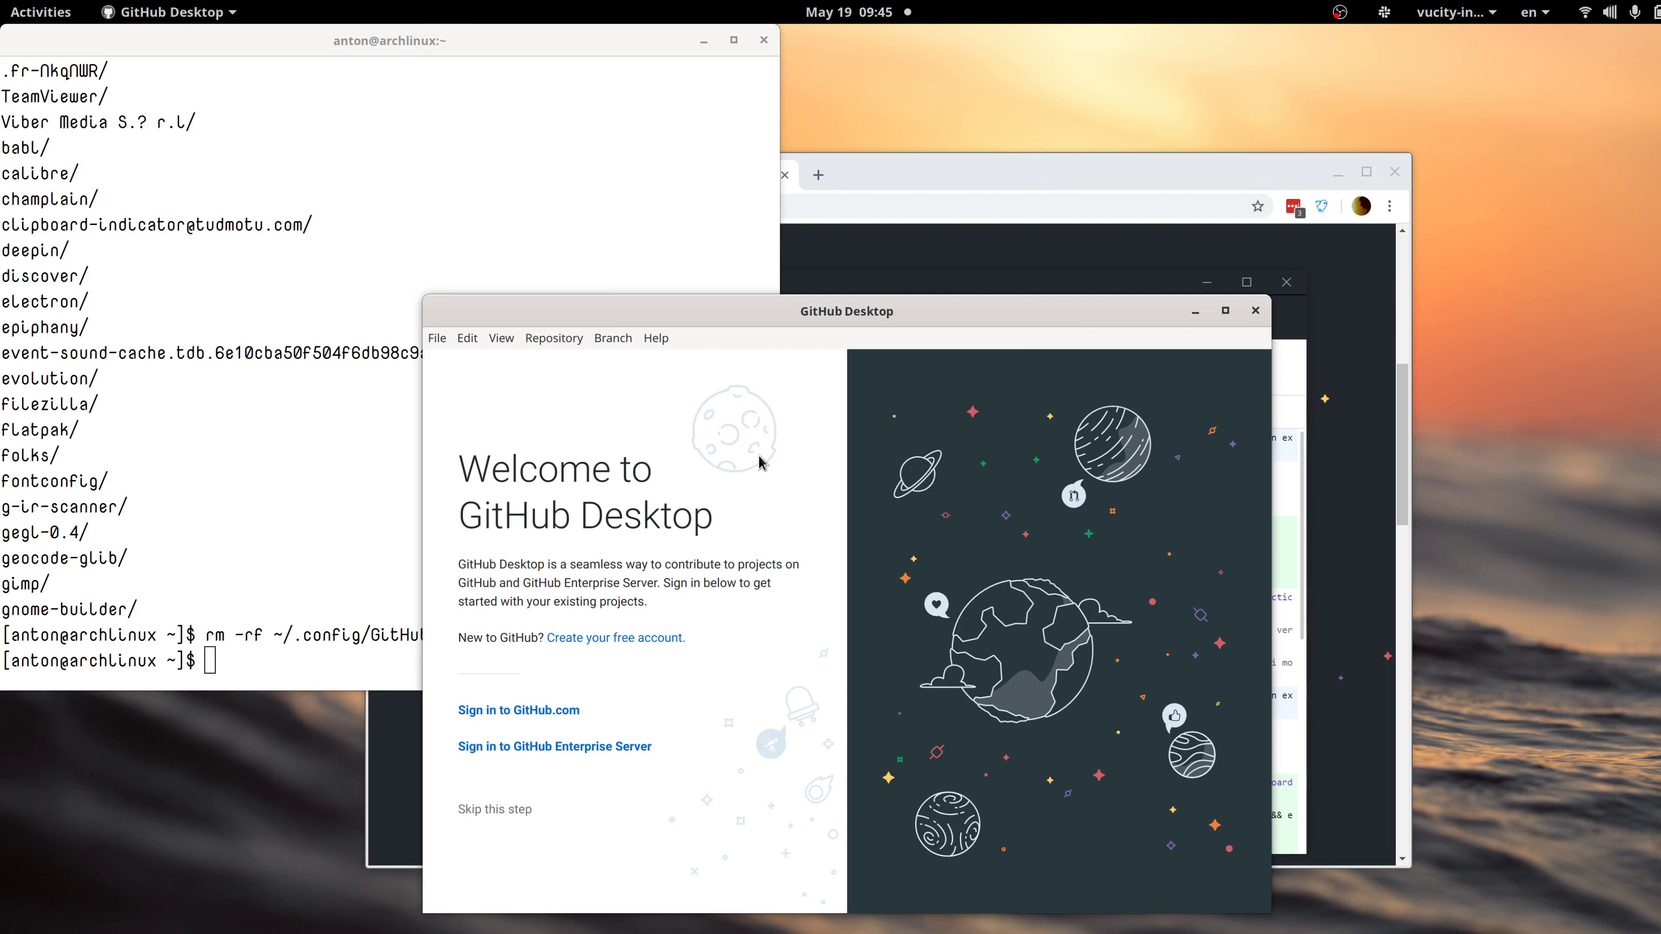
{"action": "left_click_drag", "start_coordinate": [771, 322], "coordinate": [769, 293]}
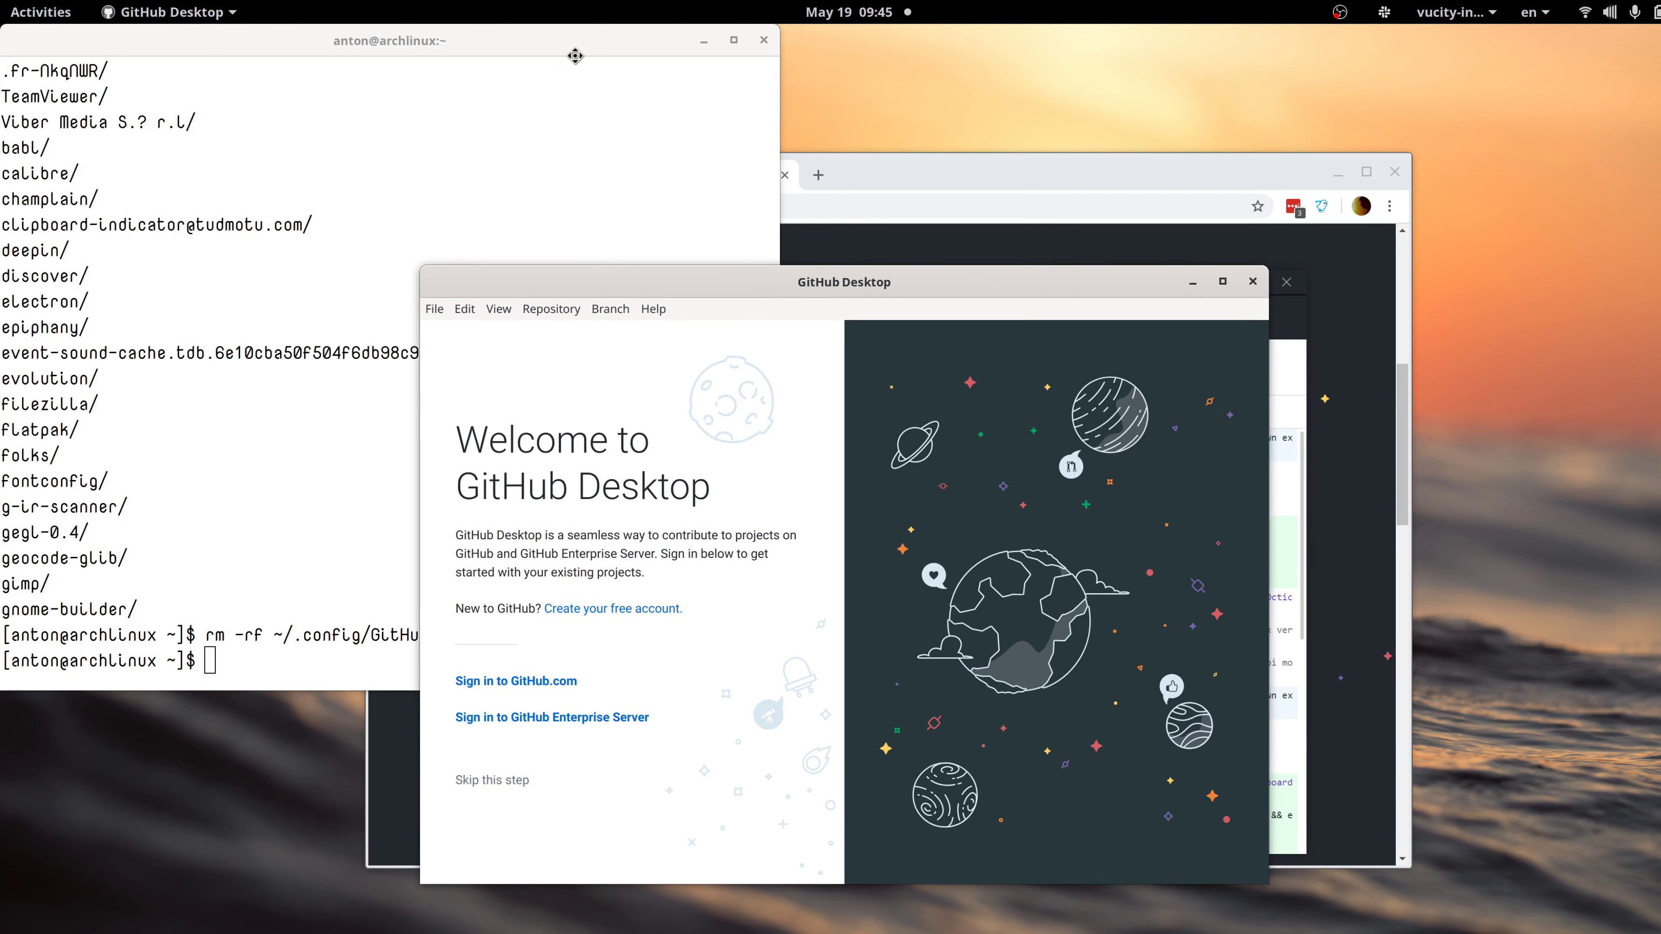
{"action": "left_click", "coordinate": [576, 62]}
{"action": "type", "text": "exit"}
{"action": "key", "text": "Return"}
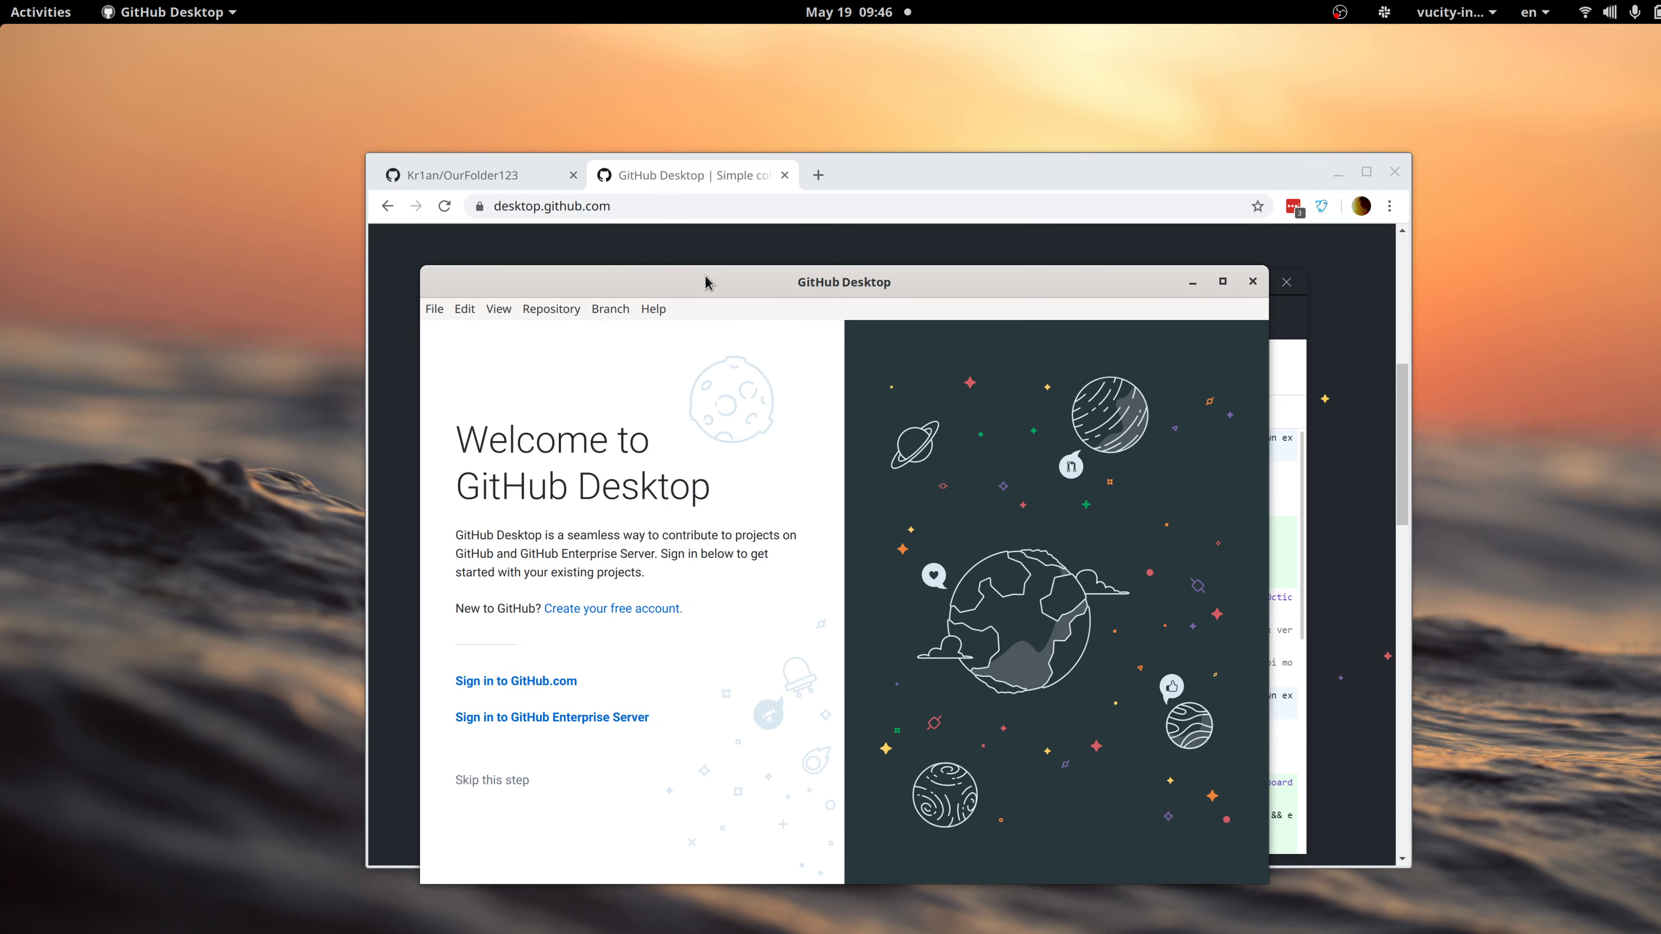
{"action": "left_click_drag", "start_coordinate": [712, 279], "coordinate": [730, 241]}
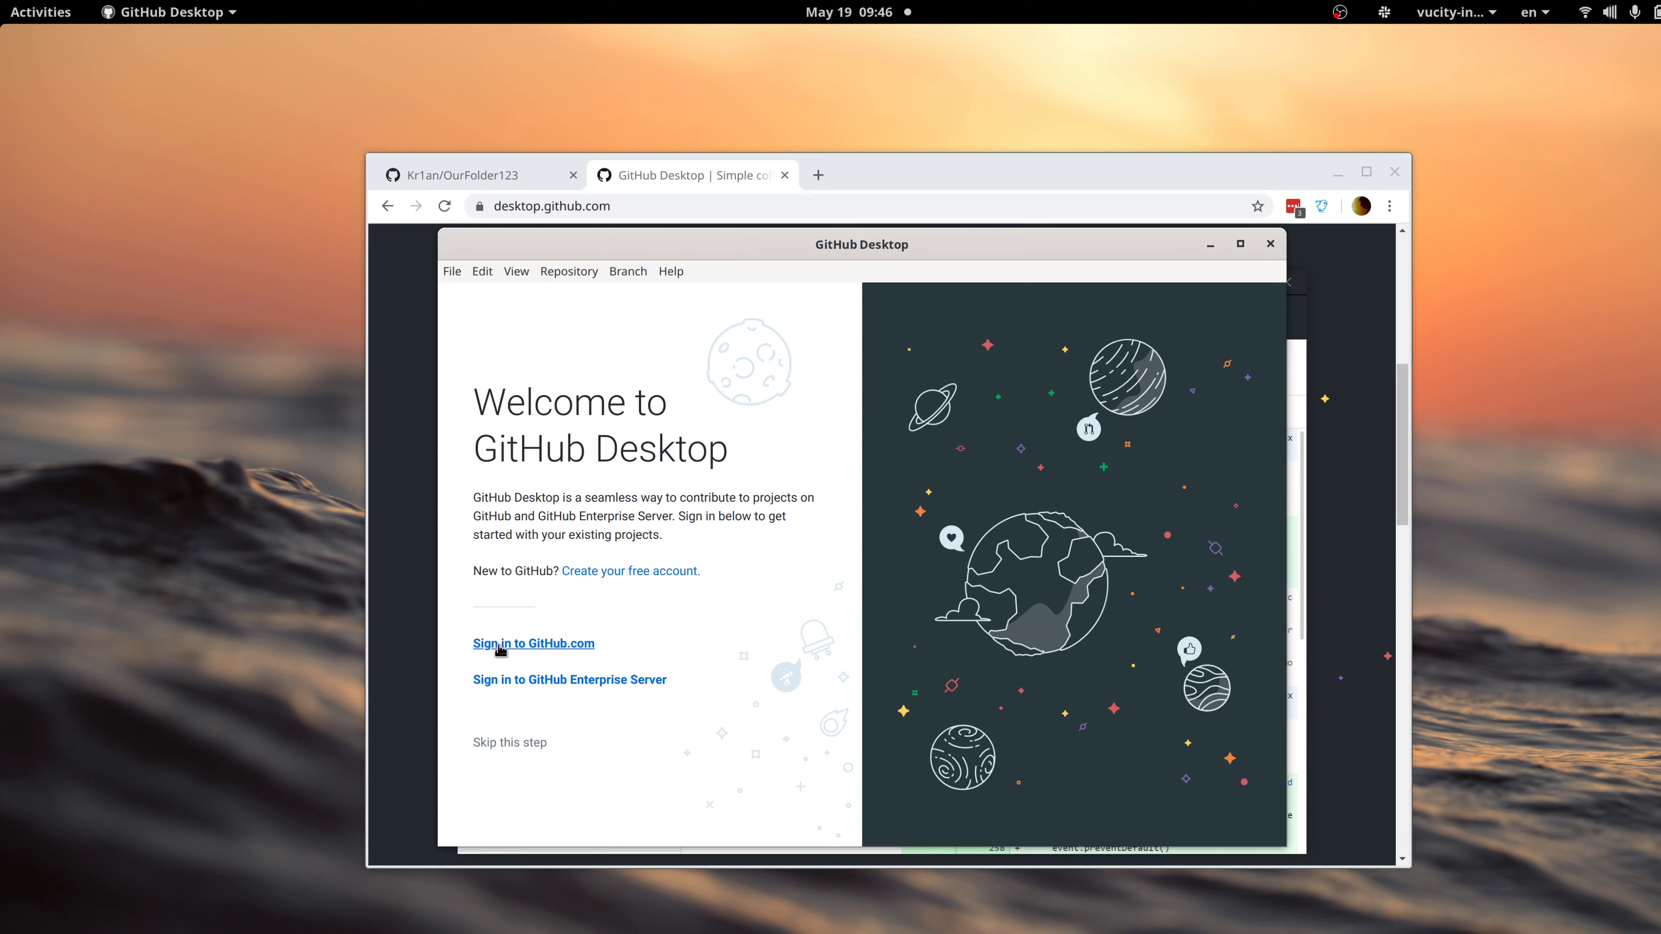
Start the GitHub.com sign-in with the account username and fetch the account password from the browser's extension.
{"action": "left_click", "coordinate": [554, 643]}
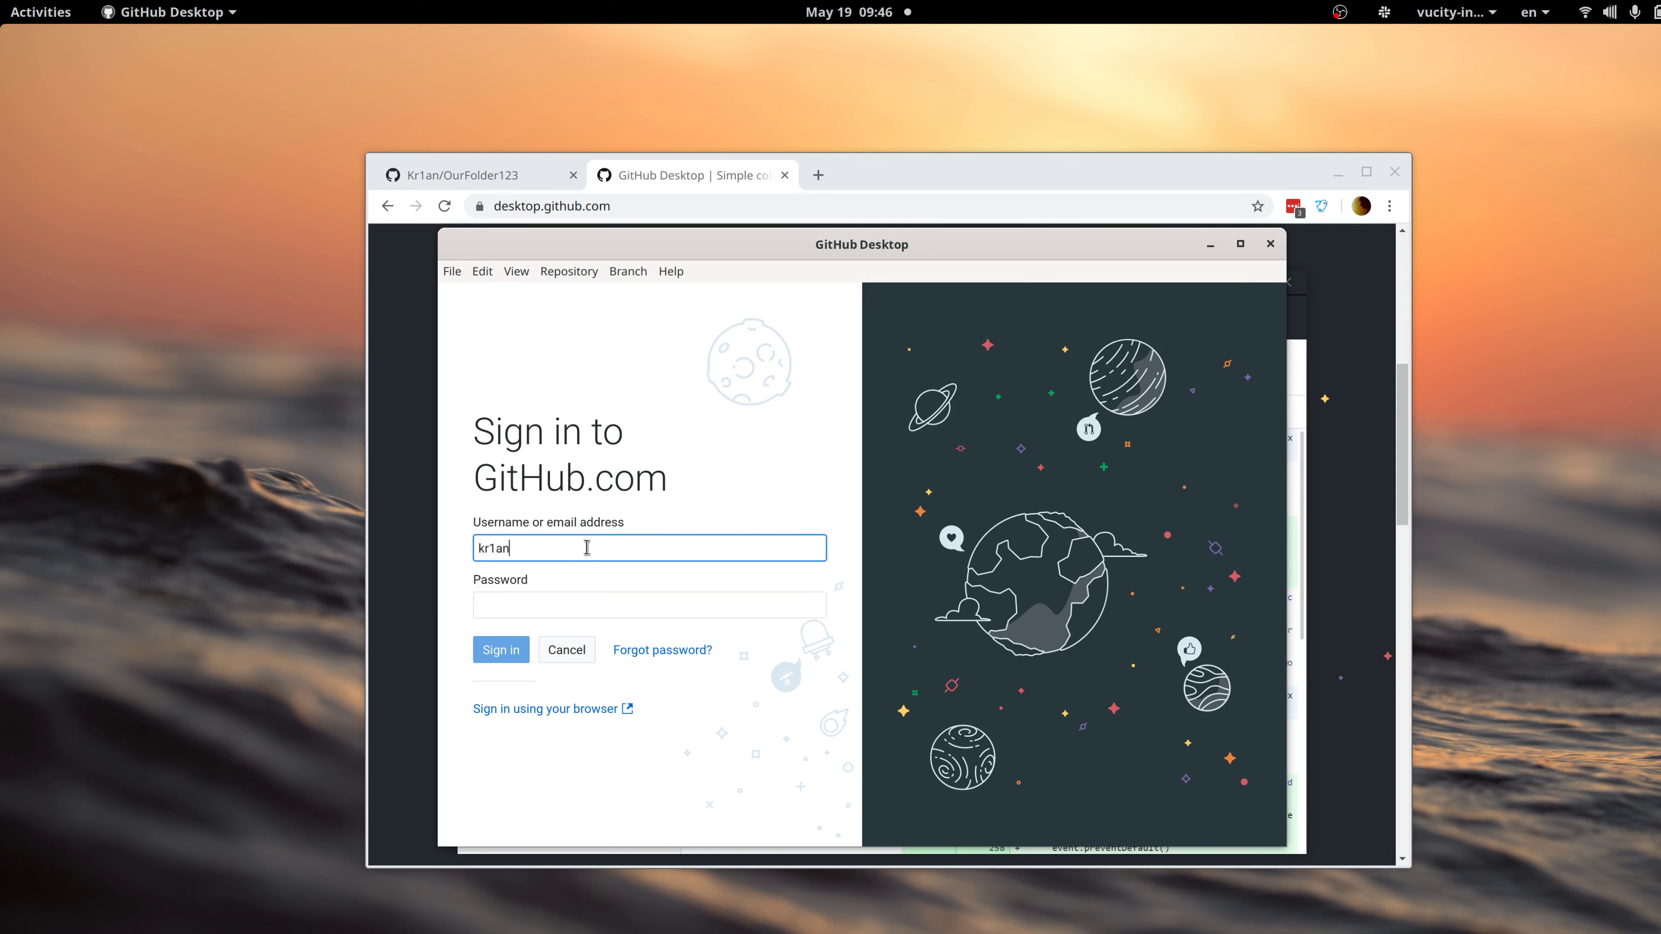
{"action": "left_click", "coordinate": [1284, 219]}
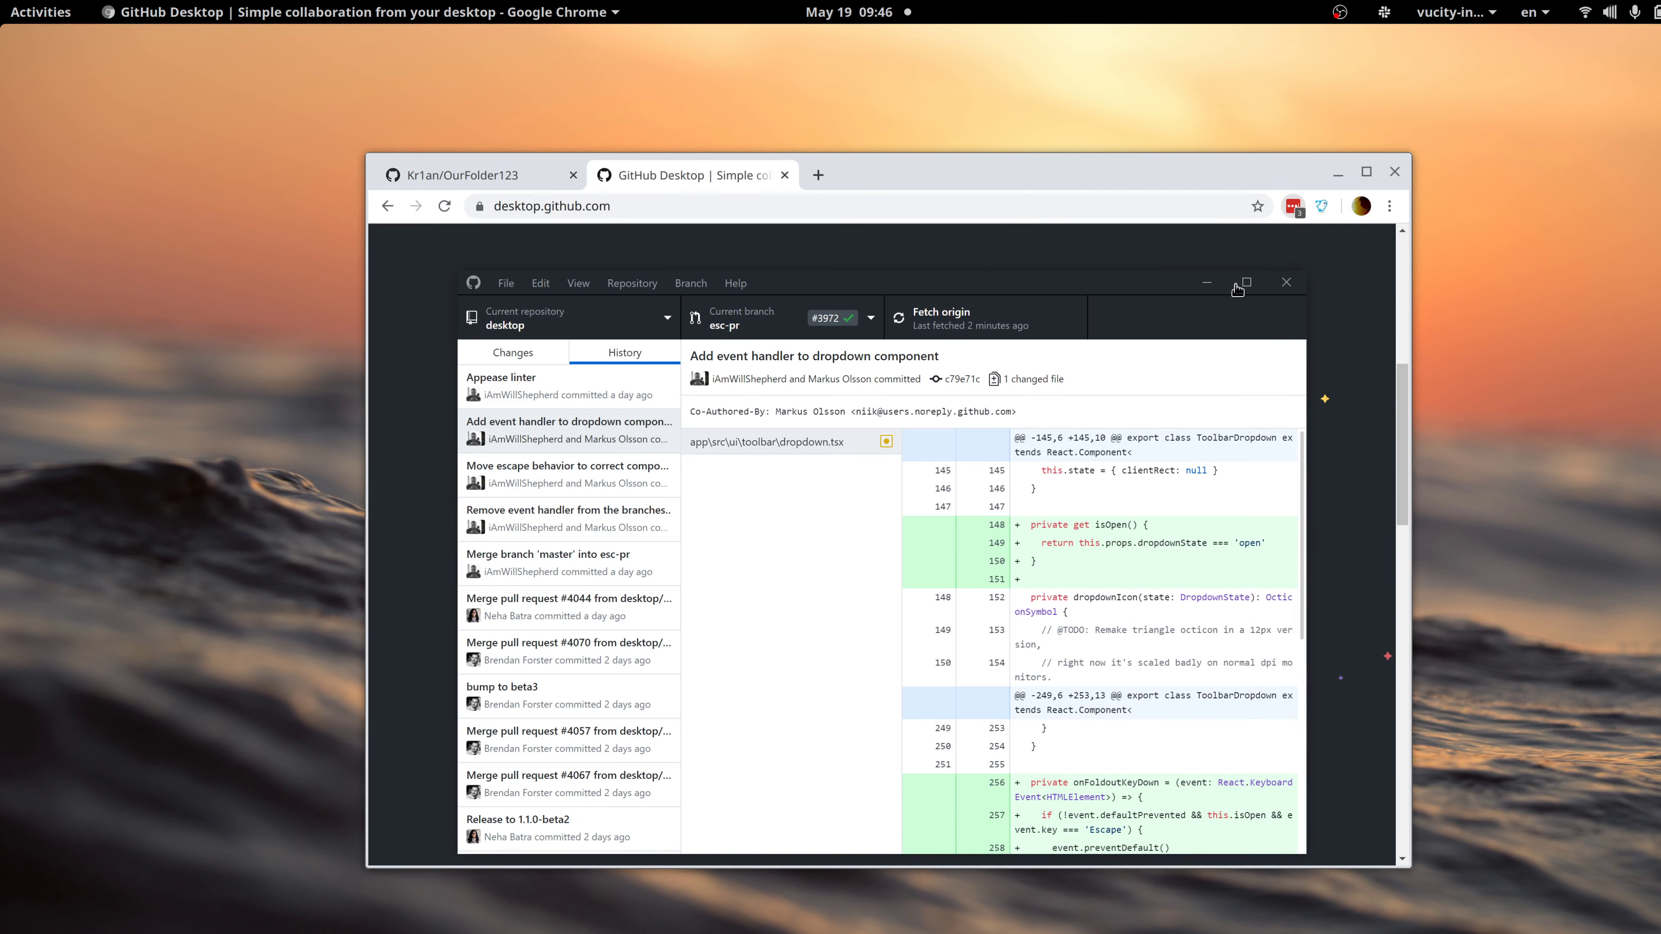
{"action": "left_click", "coordinate": [1228, 302]}
{"action": "left_click", "coordinate": [1204, 369]}
{"action": "key", "text": "alt+Tab"}
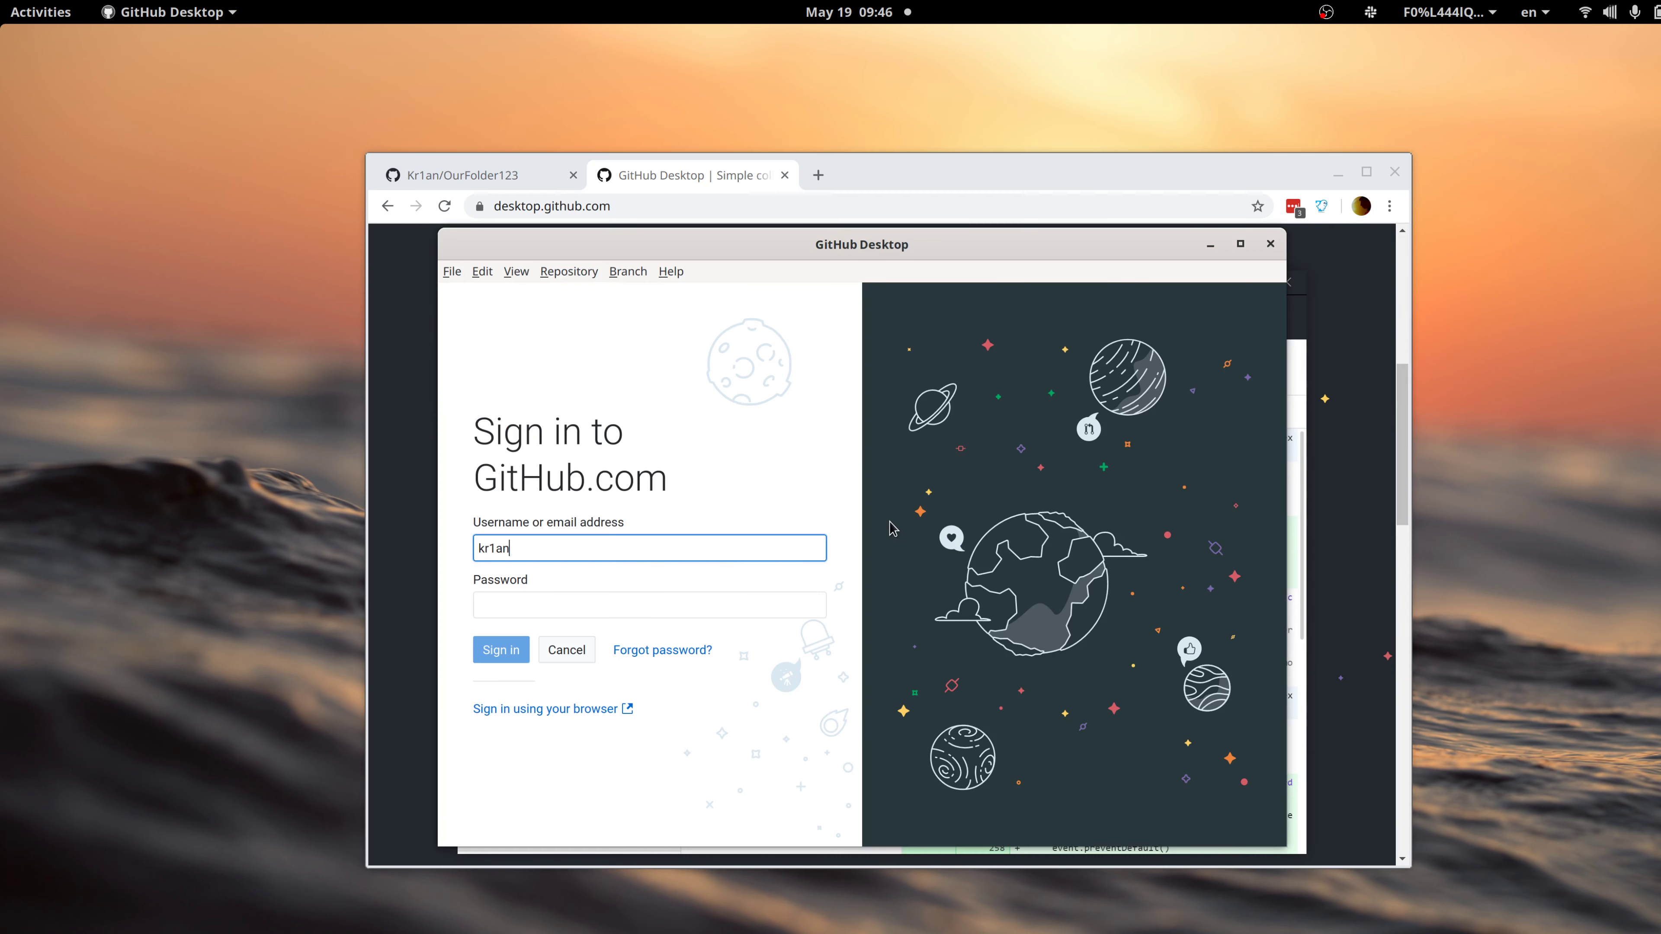
Paste the account password into the password field and sign in to GitHub.com.
{"action": "key", "text": "Tab"}
{"action": "key", "text": "ctrl+v"}
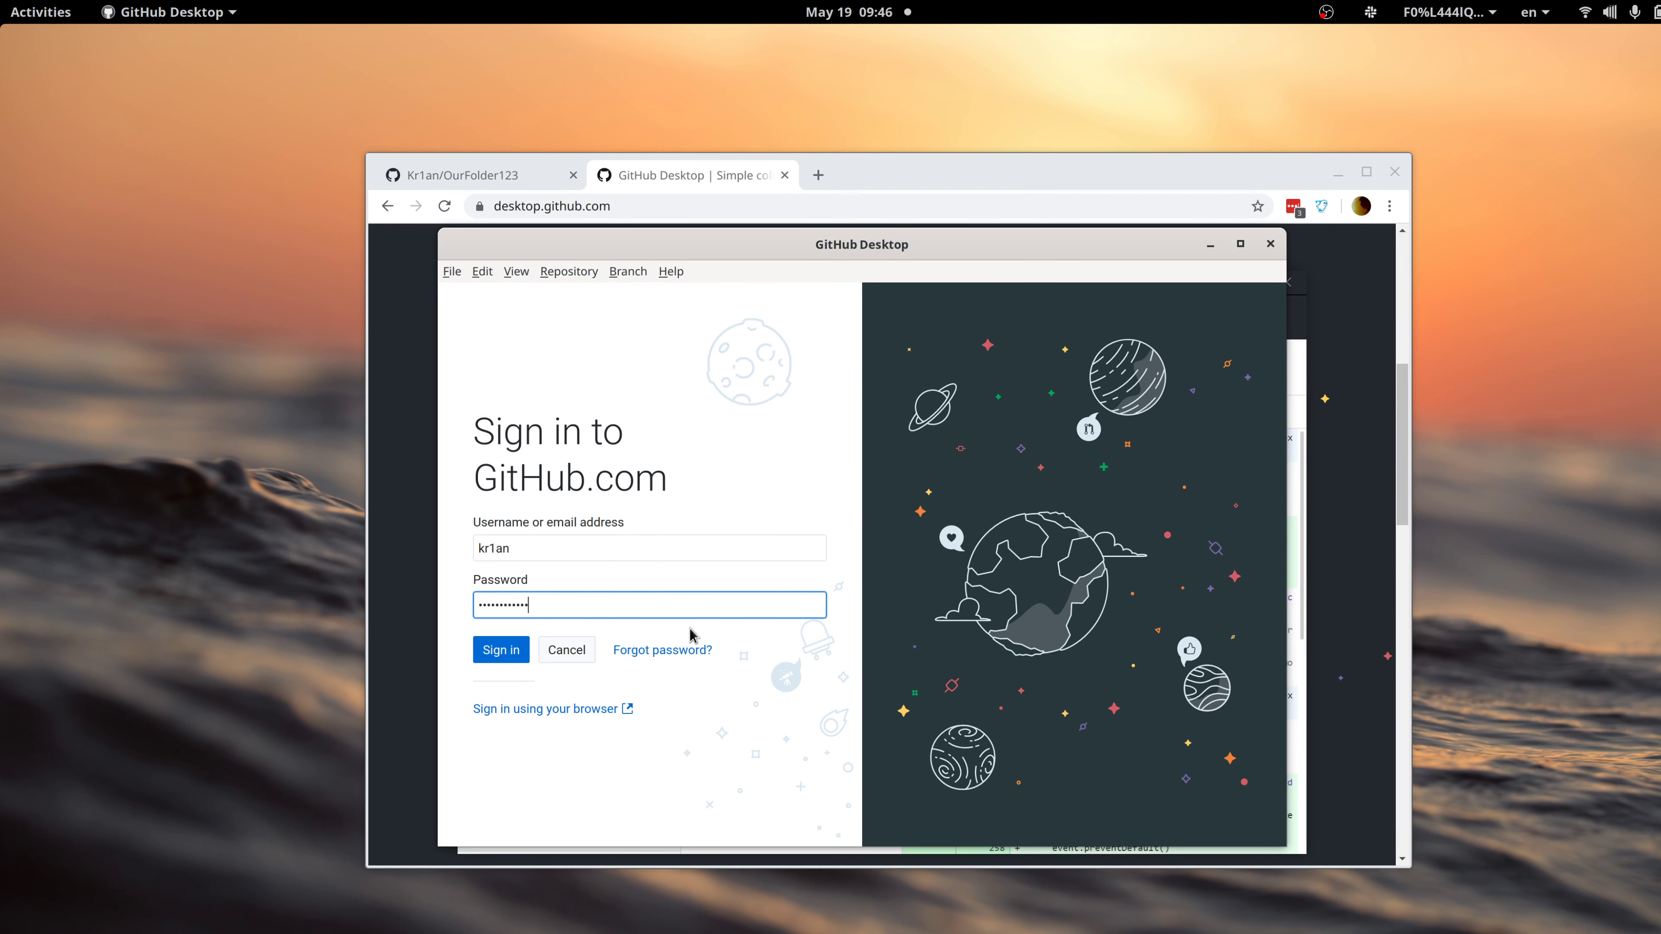
{"action": "left_click", "coordinate": [503, 651]}
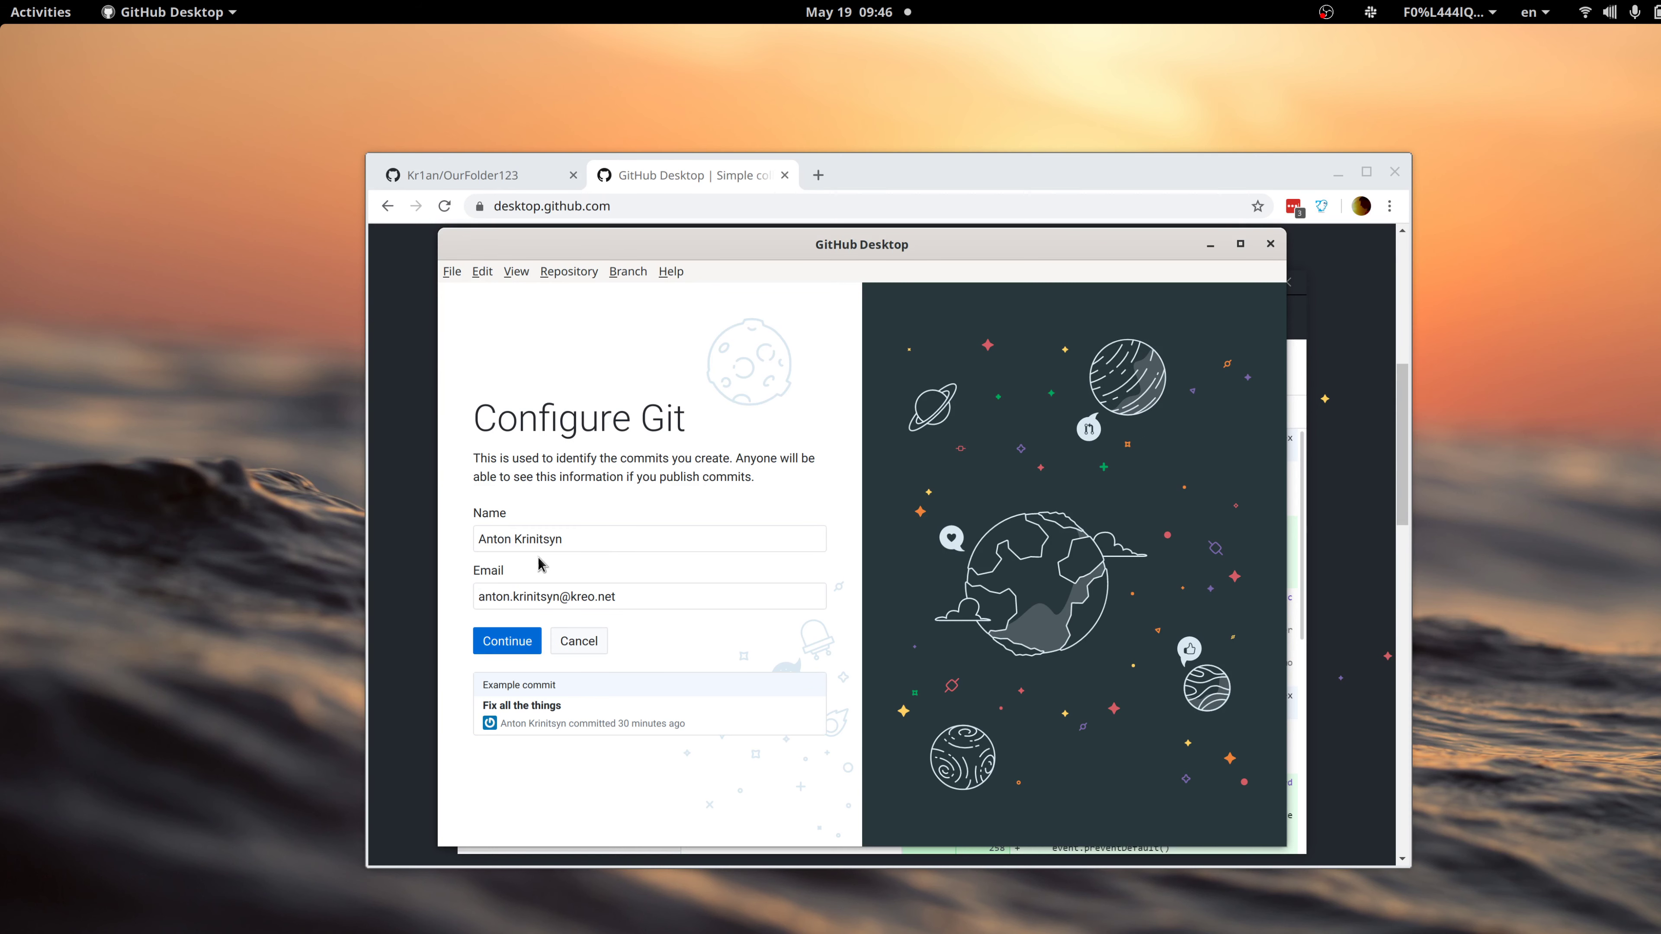
Keep the prefilled Git name and email and finish the setup without submitting periodic usage stats.
{"action": "left_click_drag", "start_coordinate": [569, 540], "coordinate": [467, 537]}
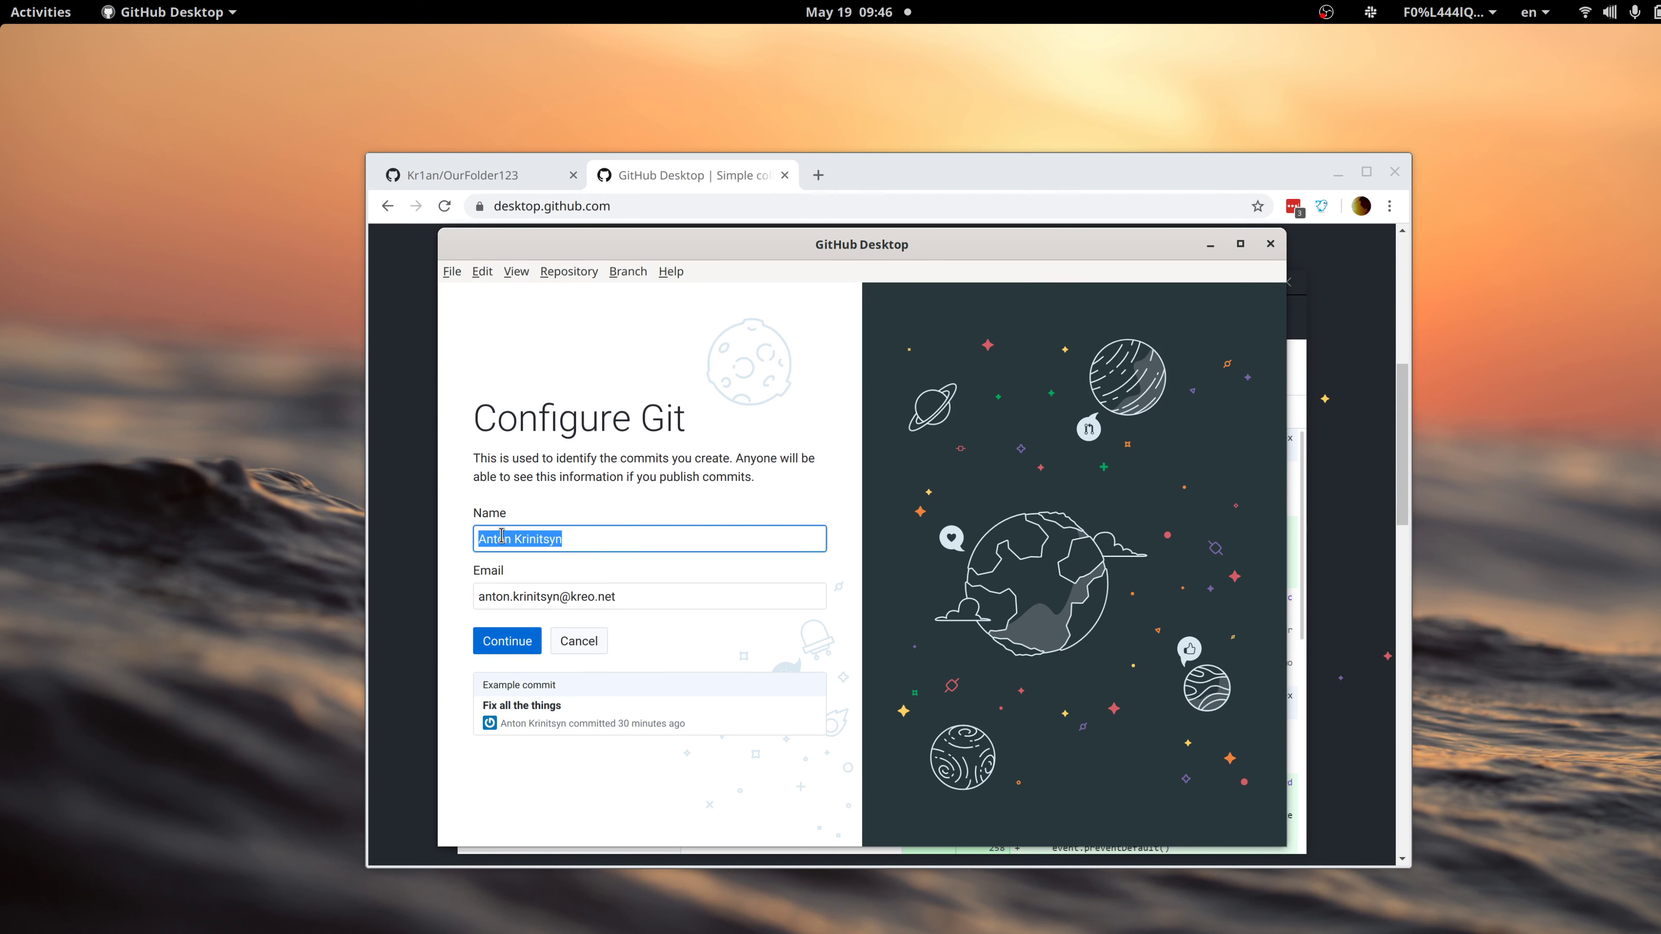
{"action": "left_click_drag", "start_coordinate": [483, 597], "coordinate": [628, 597]}
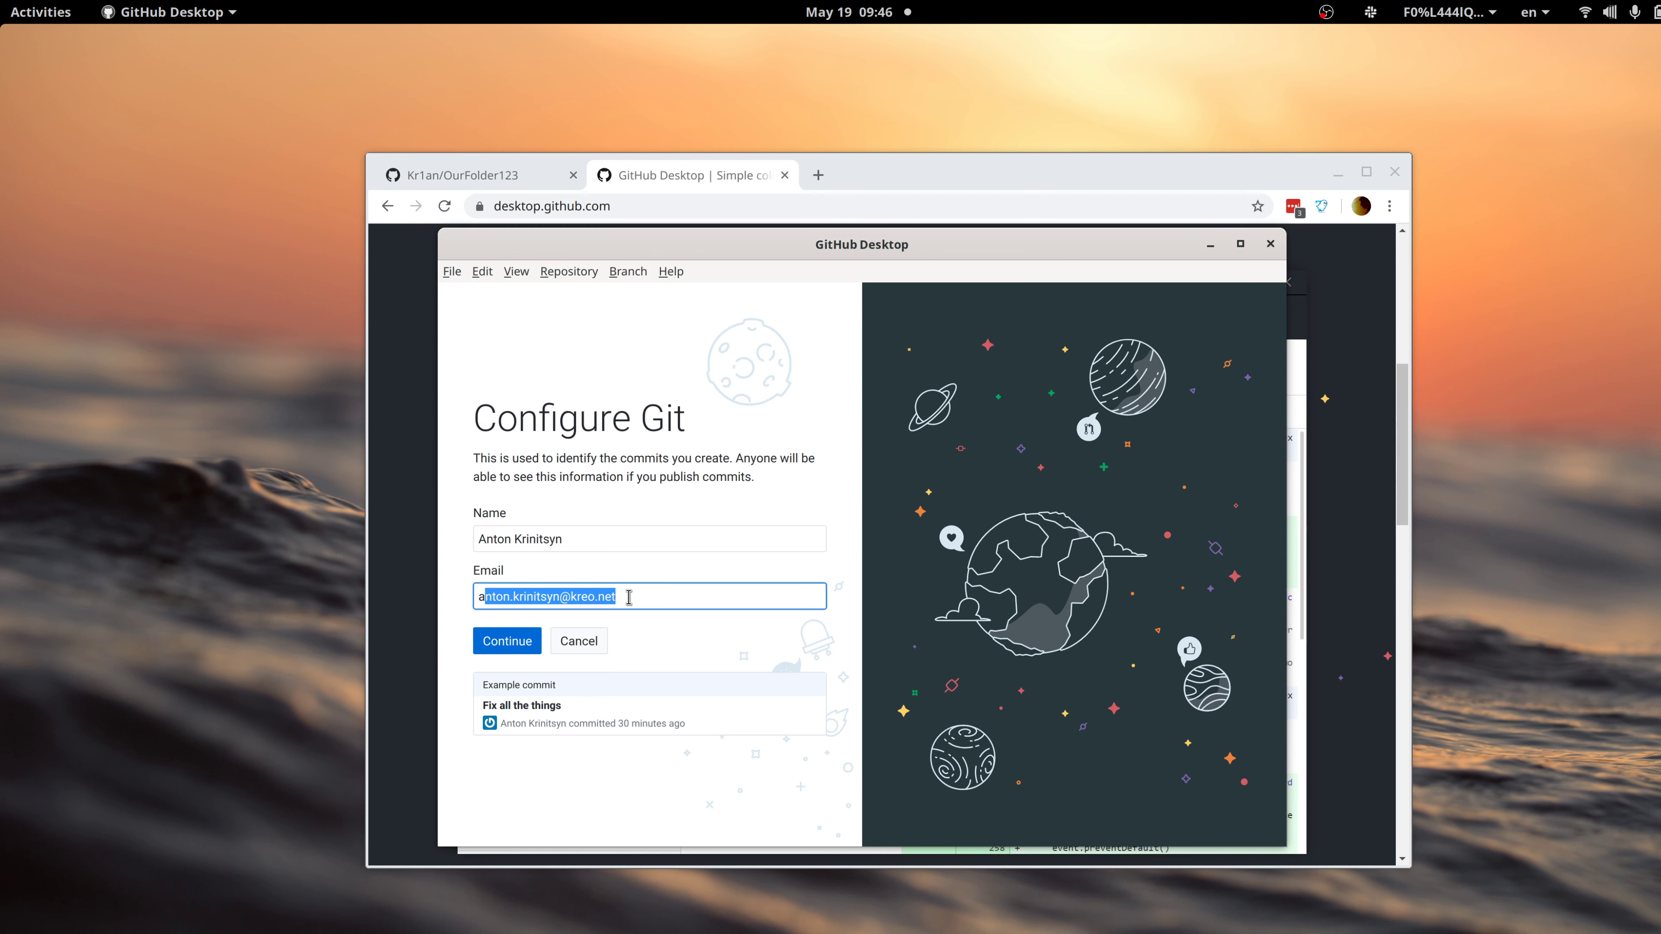
{"action": "key", "text": "Home"}
{"action": "left_click", "coordinate": [509, 635]}
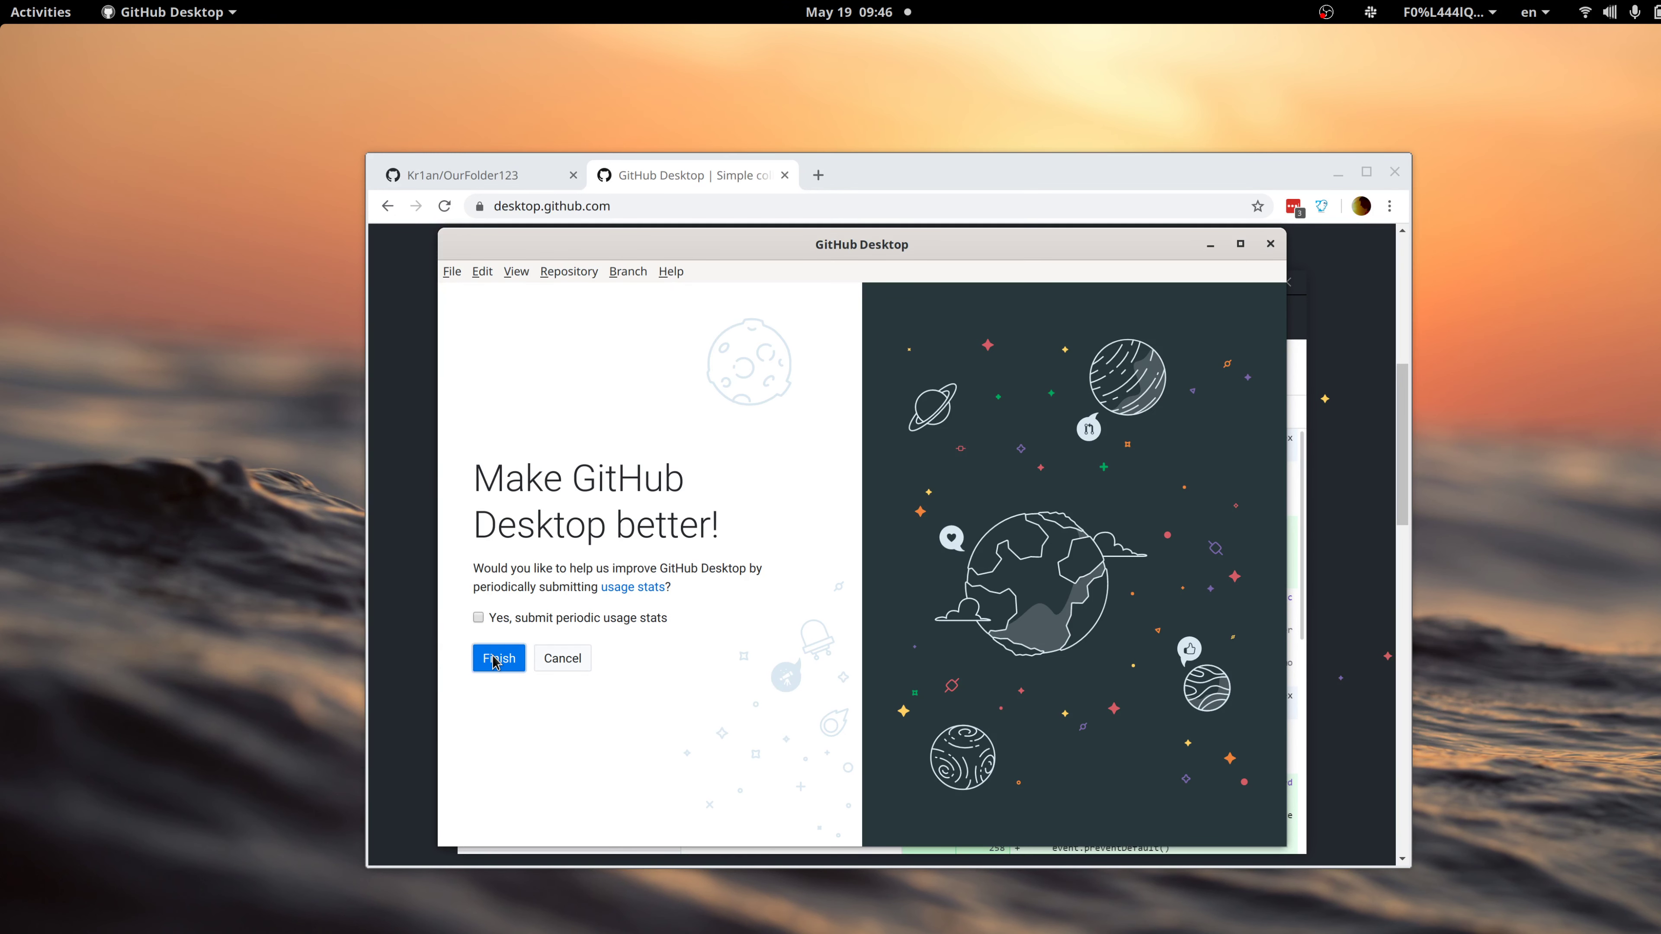
{"action": "left_click", "coordinate": [494, 657]}
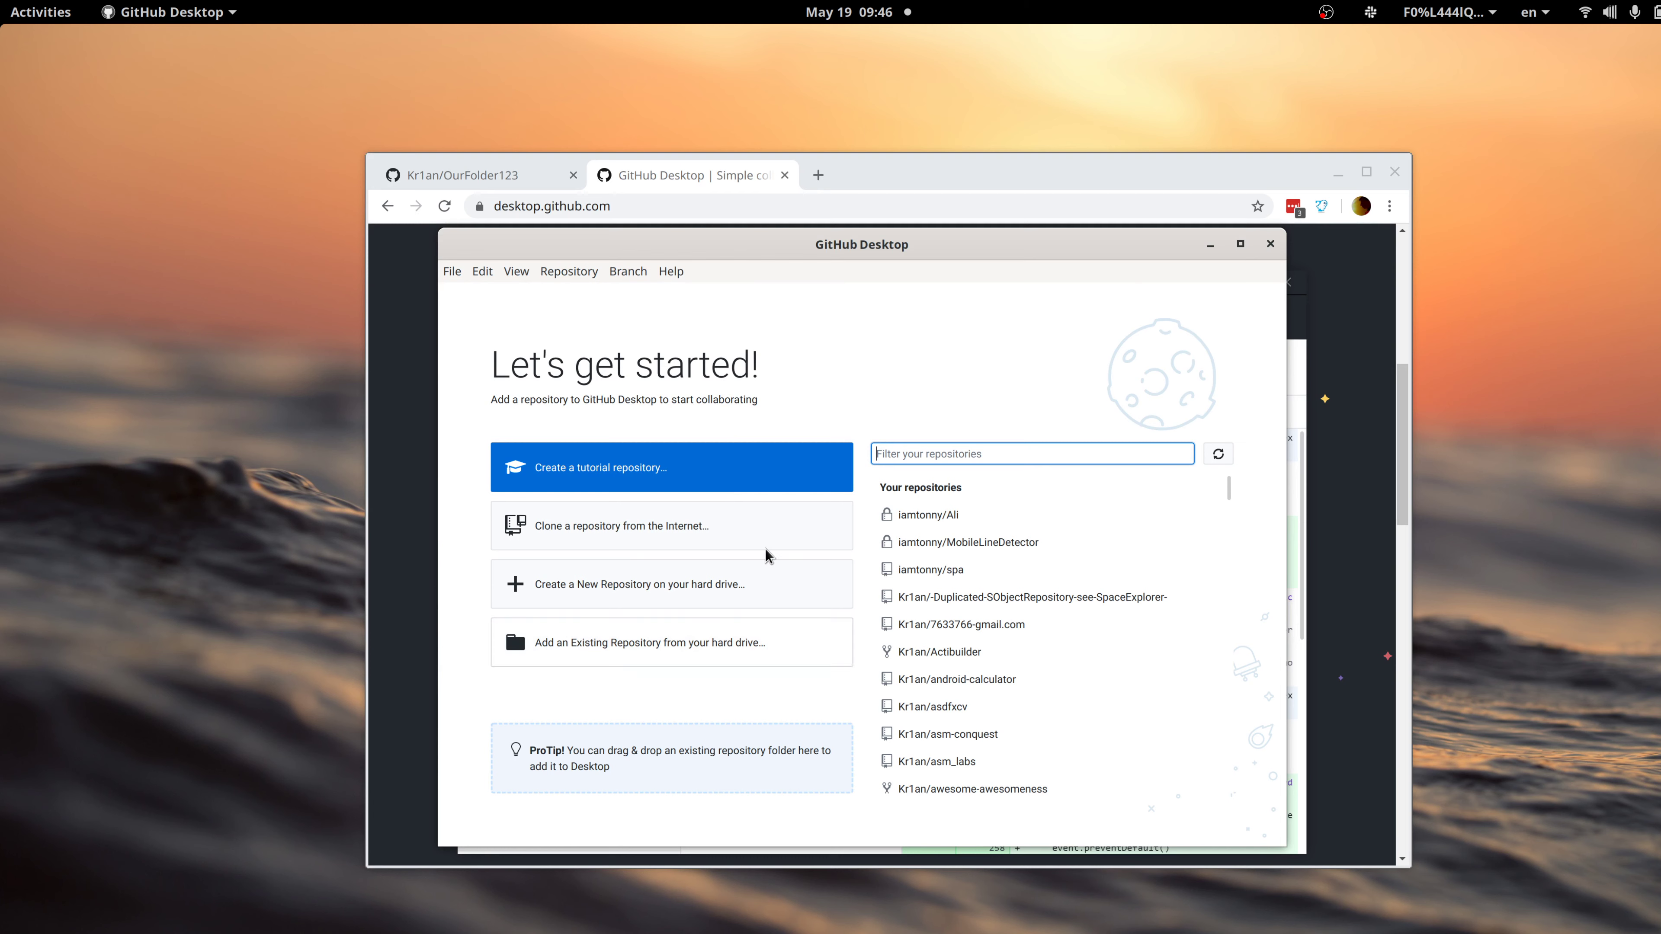
Browse the account's repository list and select its first repository as a candidate for cloning.
{"action": "scroll", "coordinate": [939, 539], "scroll_direction": "down", "scroll_amount": 10}
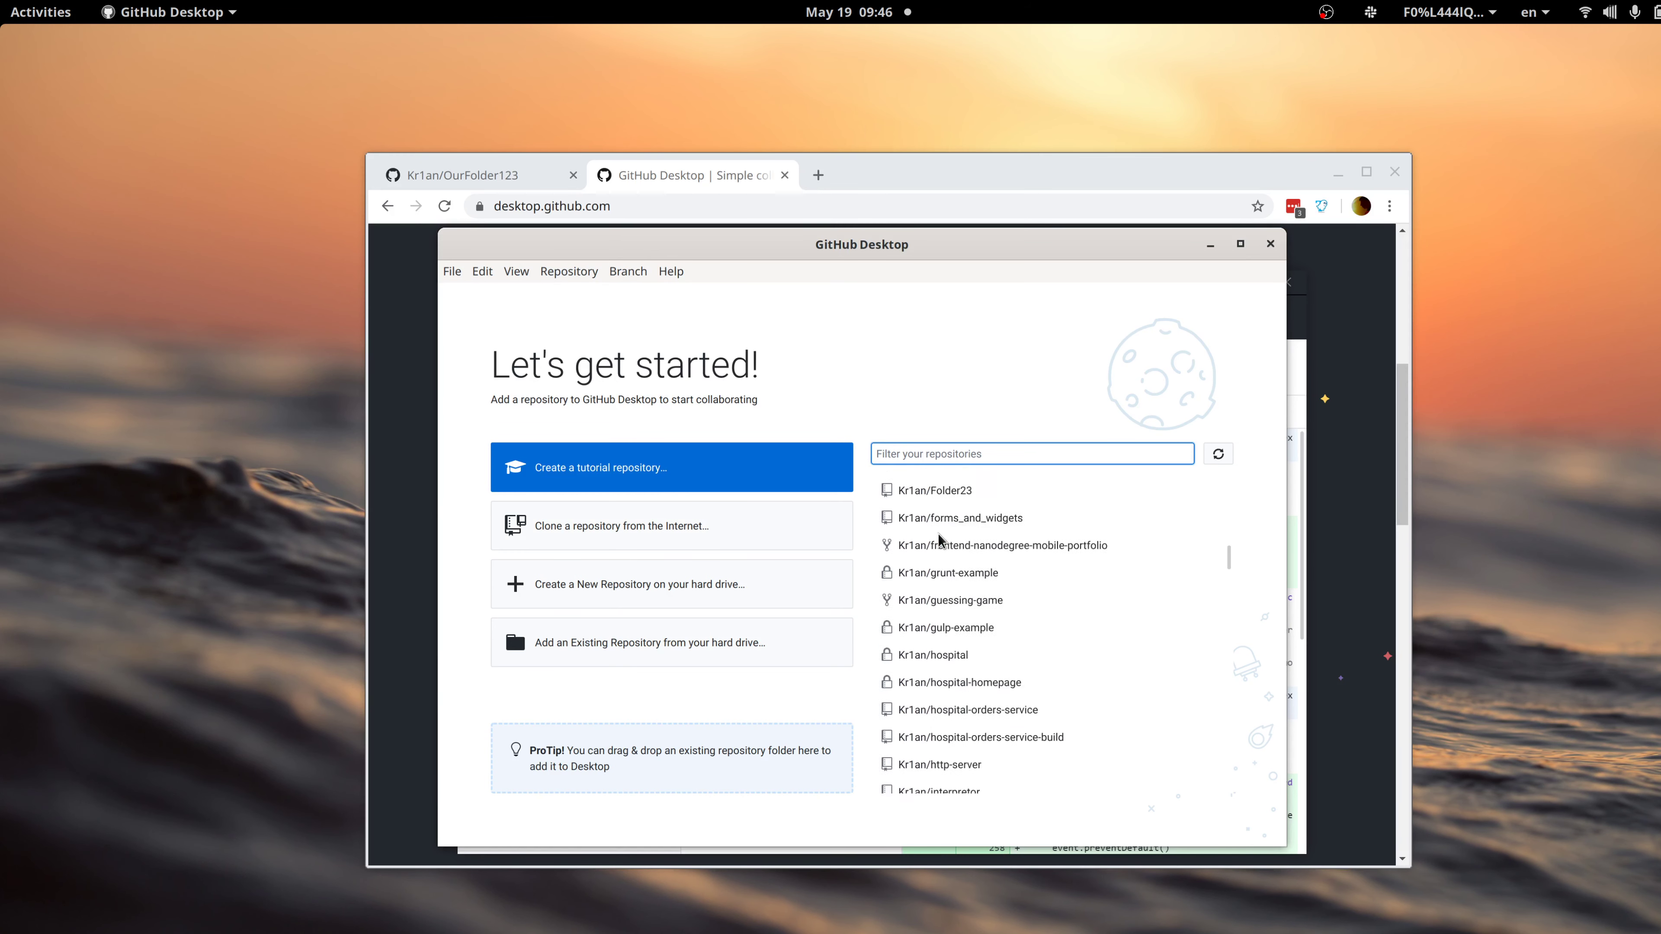
{"action": "scroll", "coordinate": [939, 539], "scroll_direction": "up", "scroll_amount": 10}
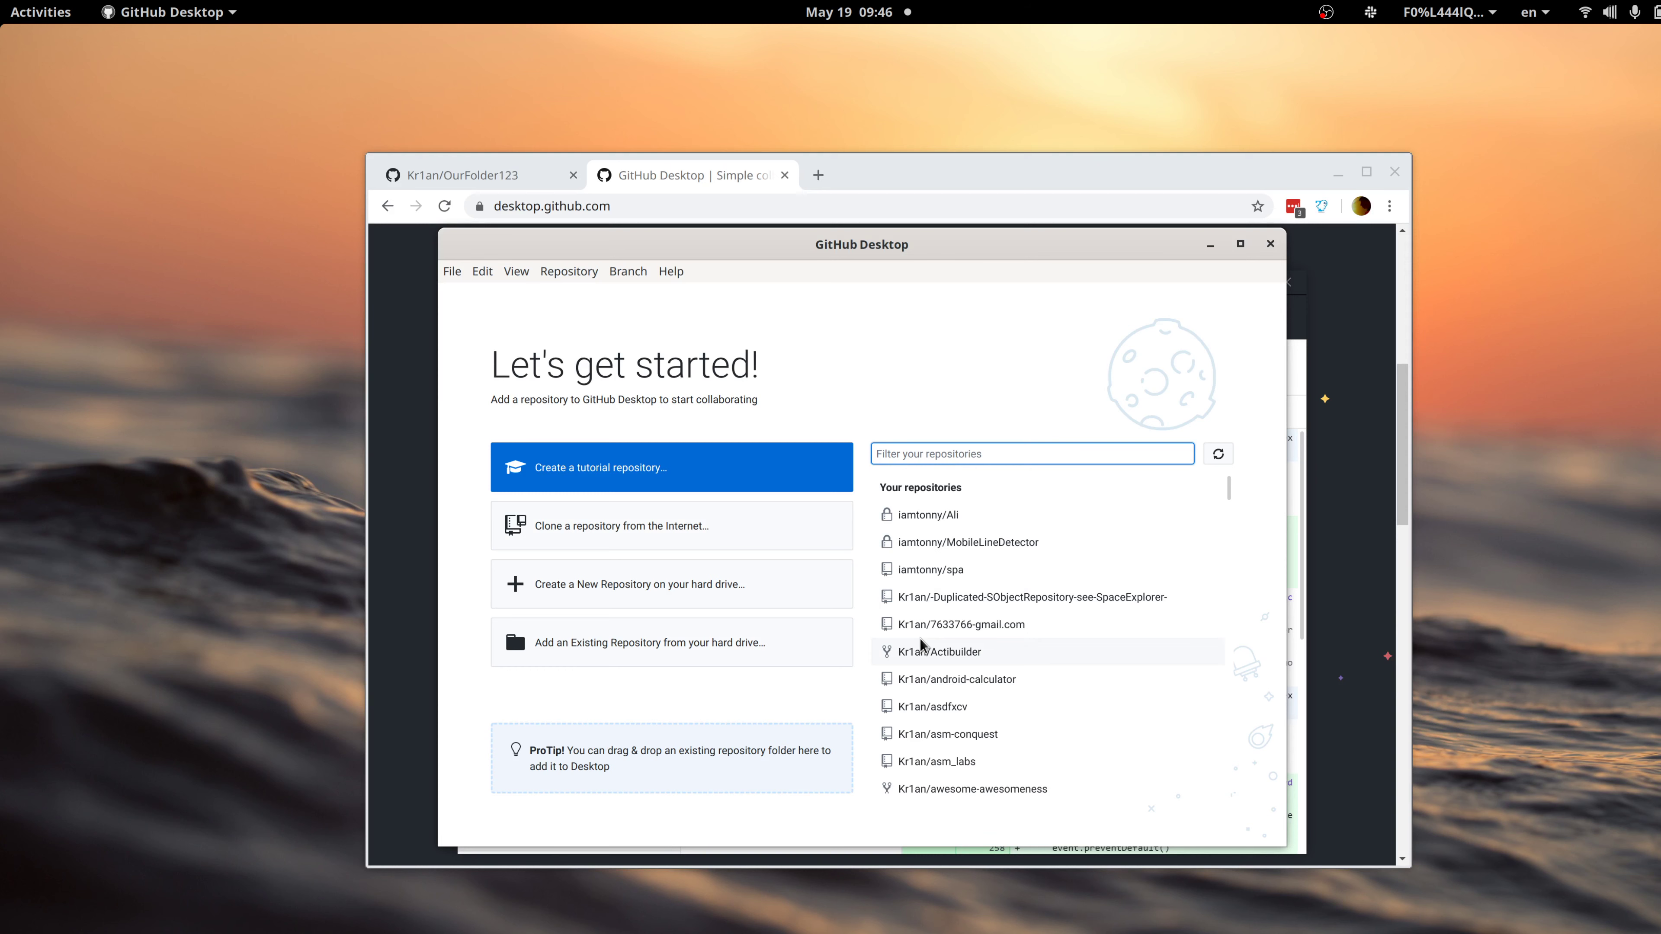
{"action": "scroll", "coordinate": [916, 529], "scroll_direction": "down", "scroll_amount": 5}
{"action": "scroll", "coordinate": [916, 529], "scroll_direction": "up", "scroll_amount": 5}
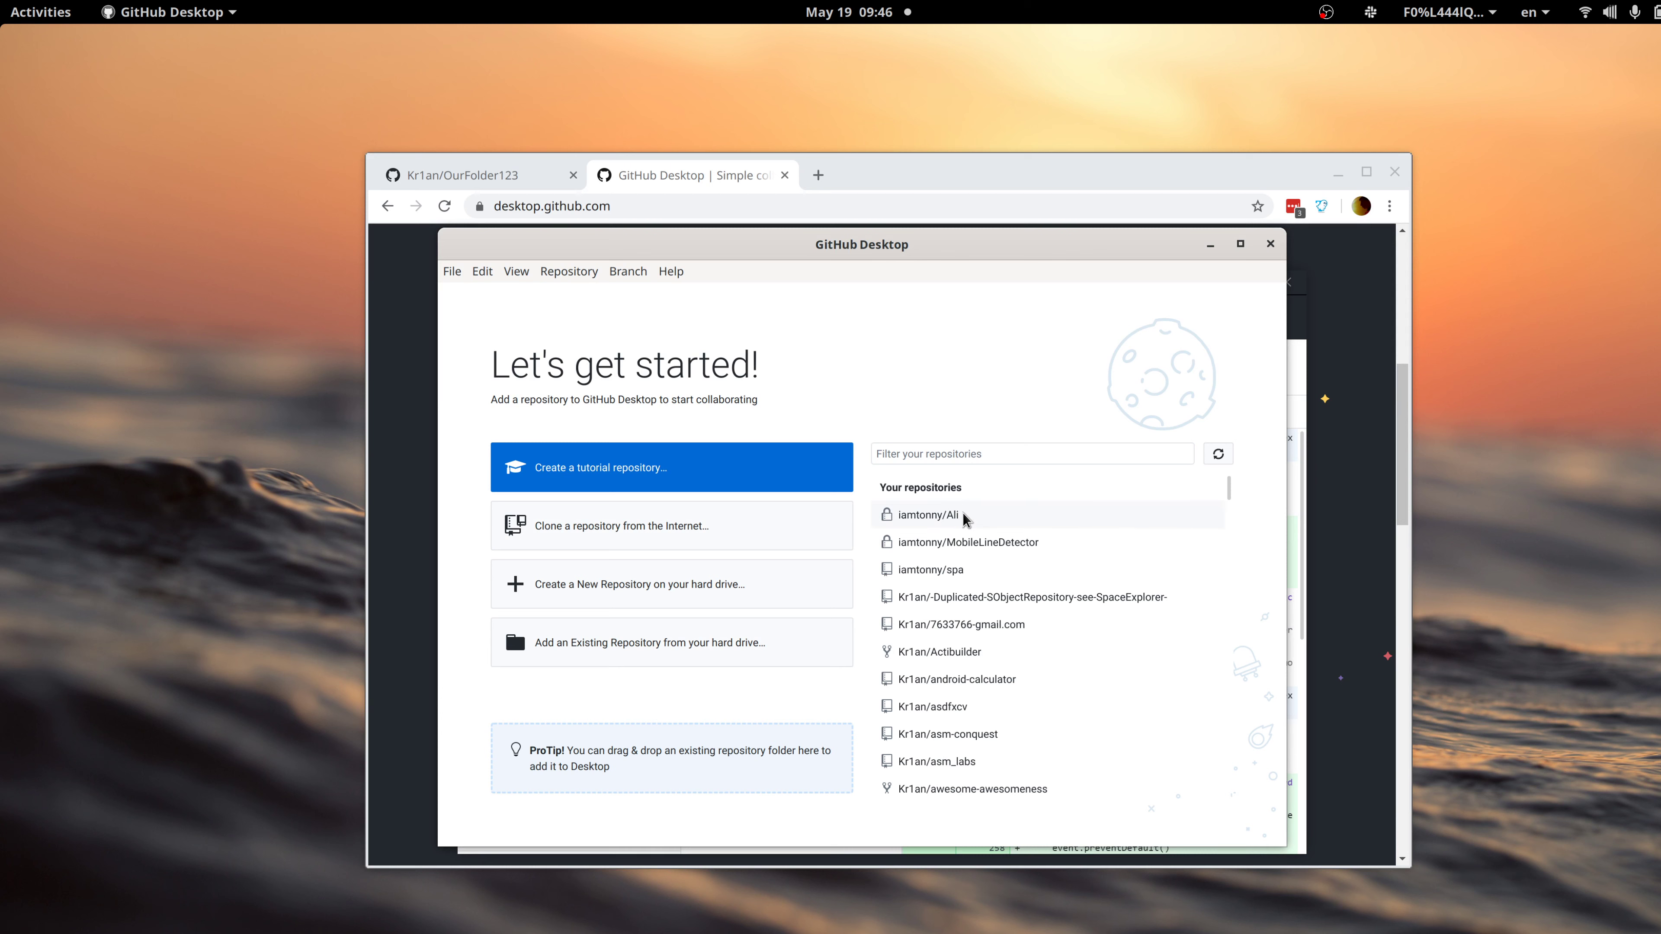
{"action": "left_click", "coordinate": [916, 516]}
{"action": "left_click", "coordinate": [824, 422]}
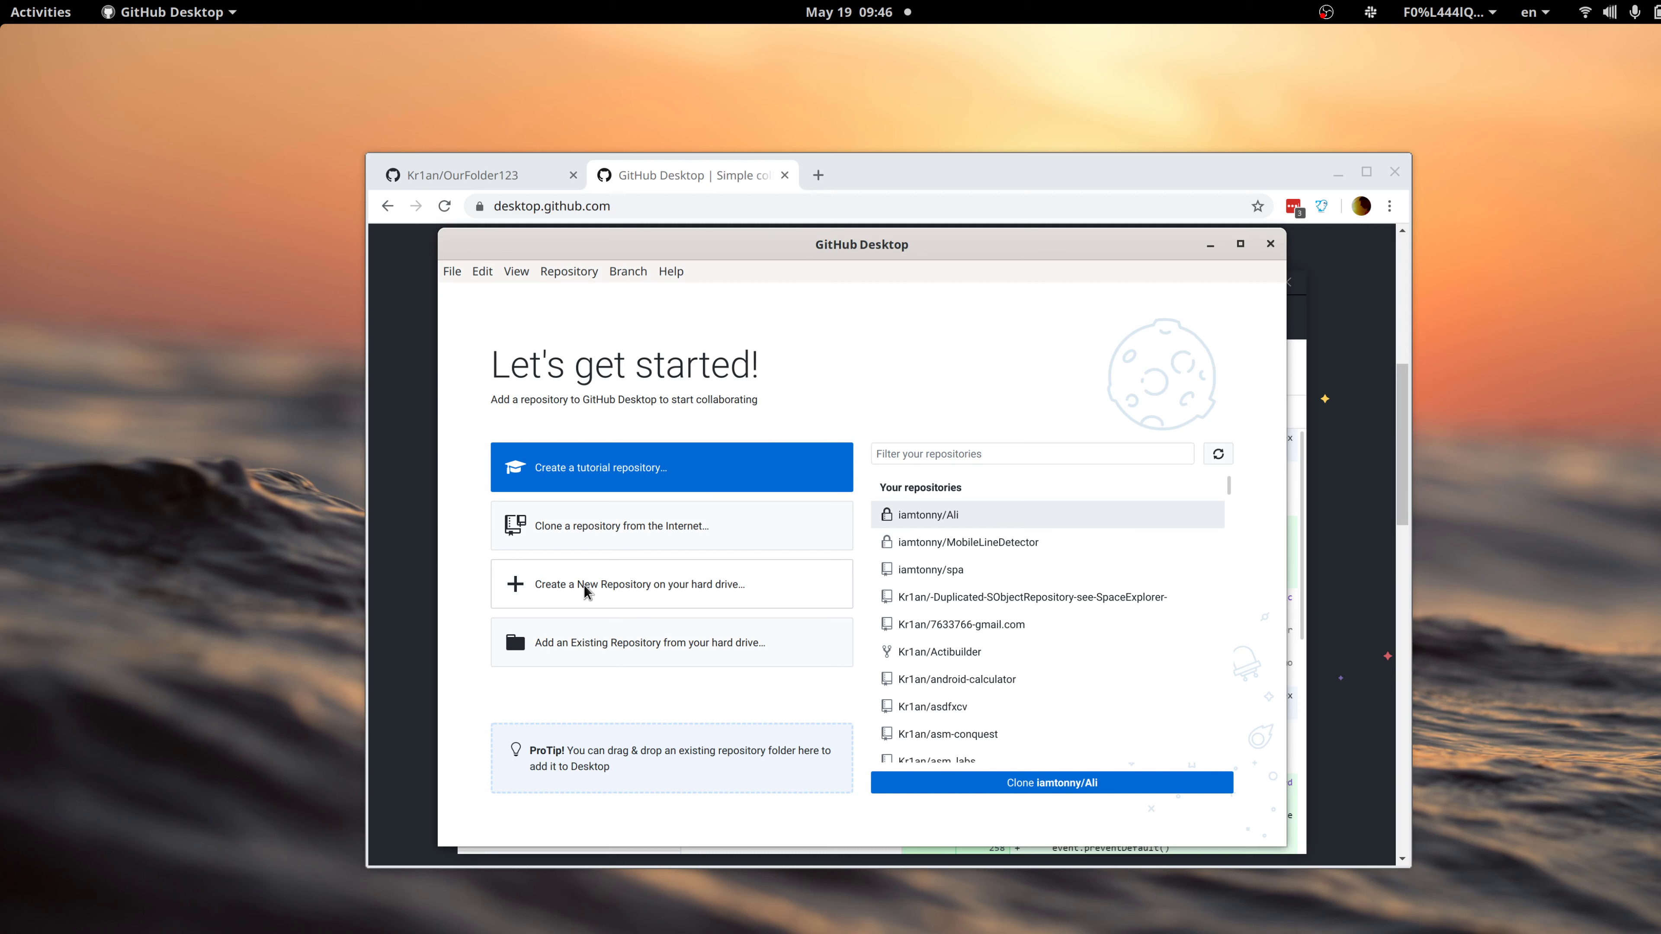
Show the OurFolder123 repository page in the browser, compare it with GitHub Desktop's start screen and return to GitHub Desktop.
{"action": "key", "text": "ctrl+shift+Tab"}
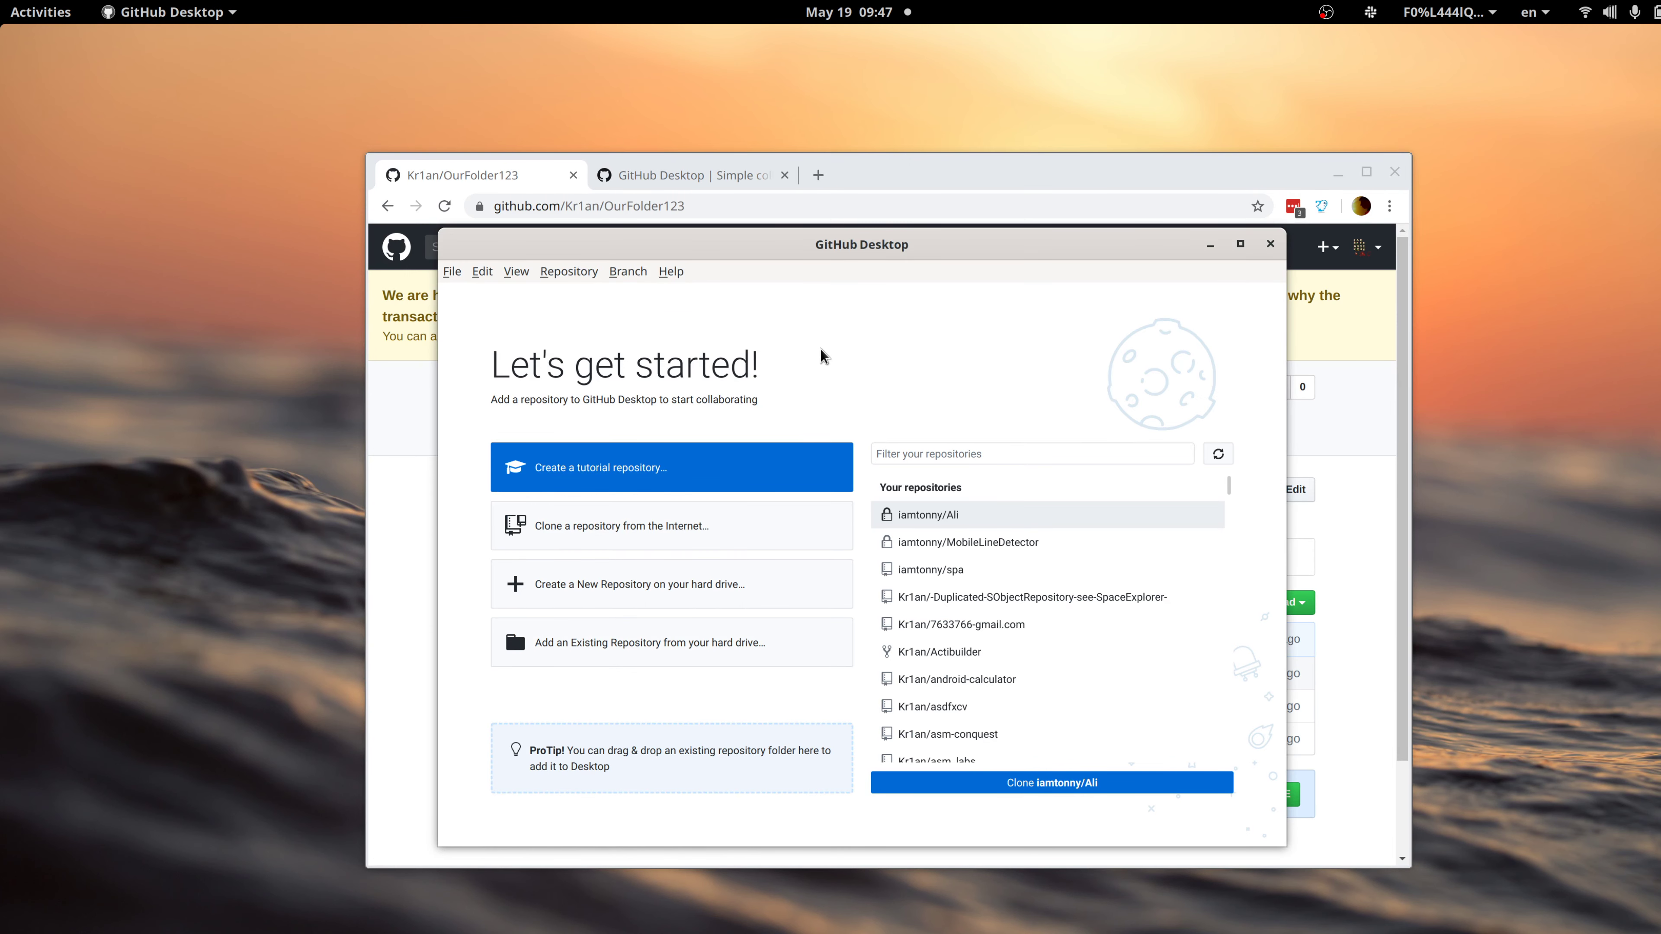
{"action": "key", "text": "alt+Tab"}
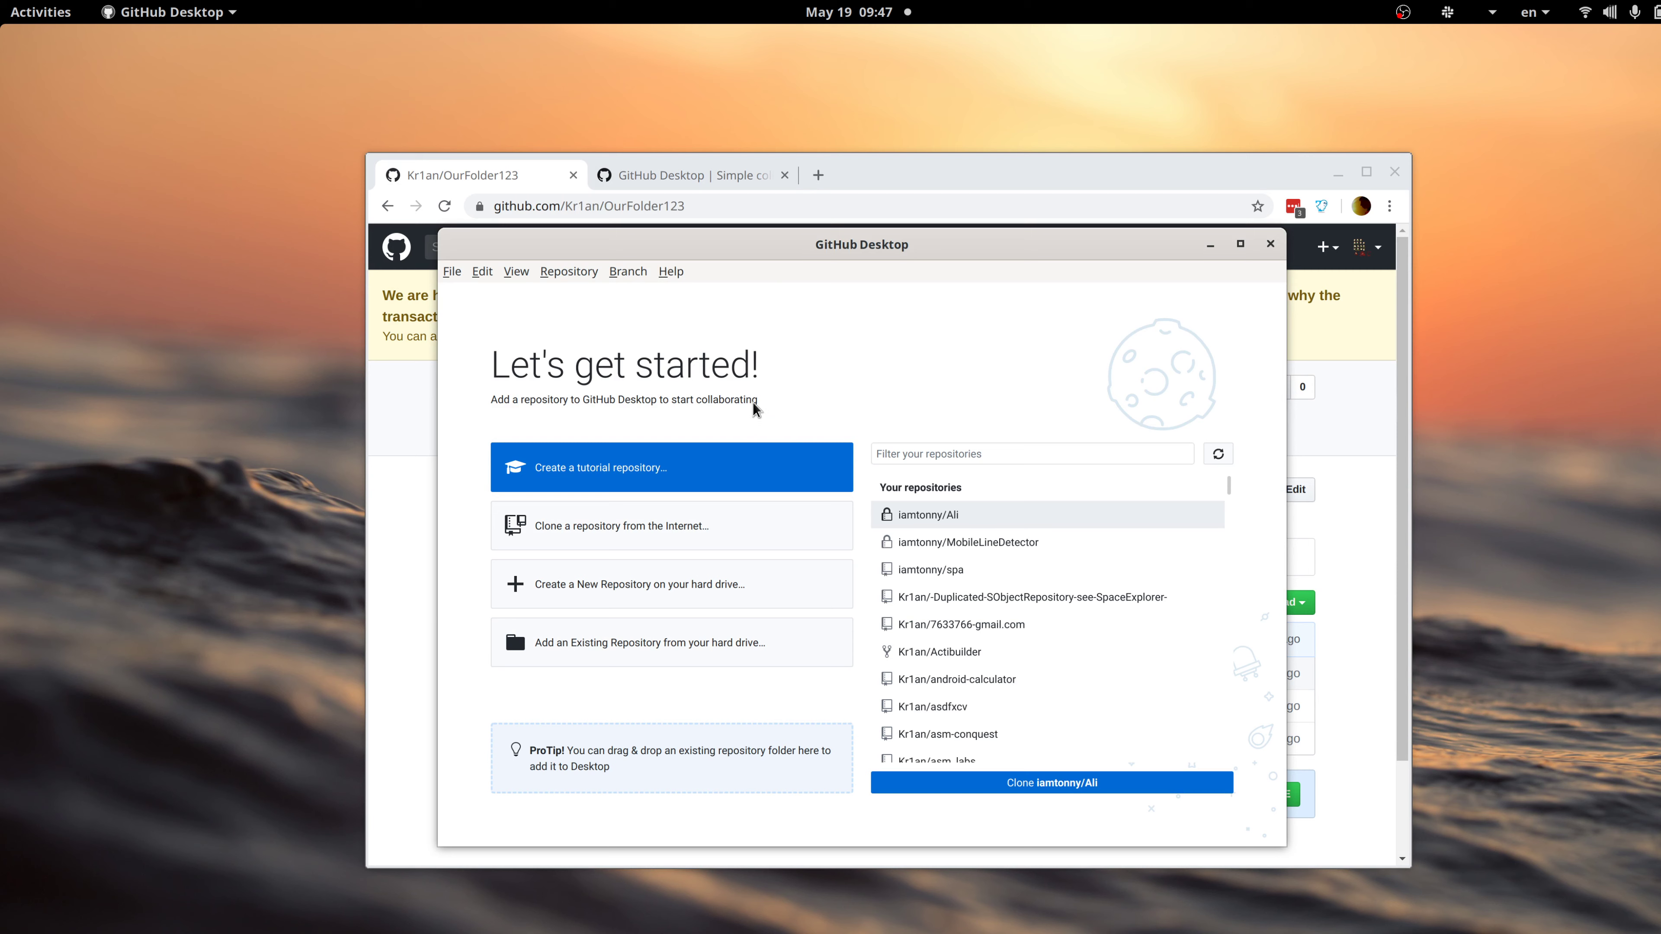
{"action": "key", "text": "alt+Tab"}
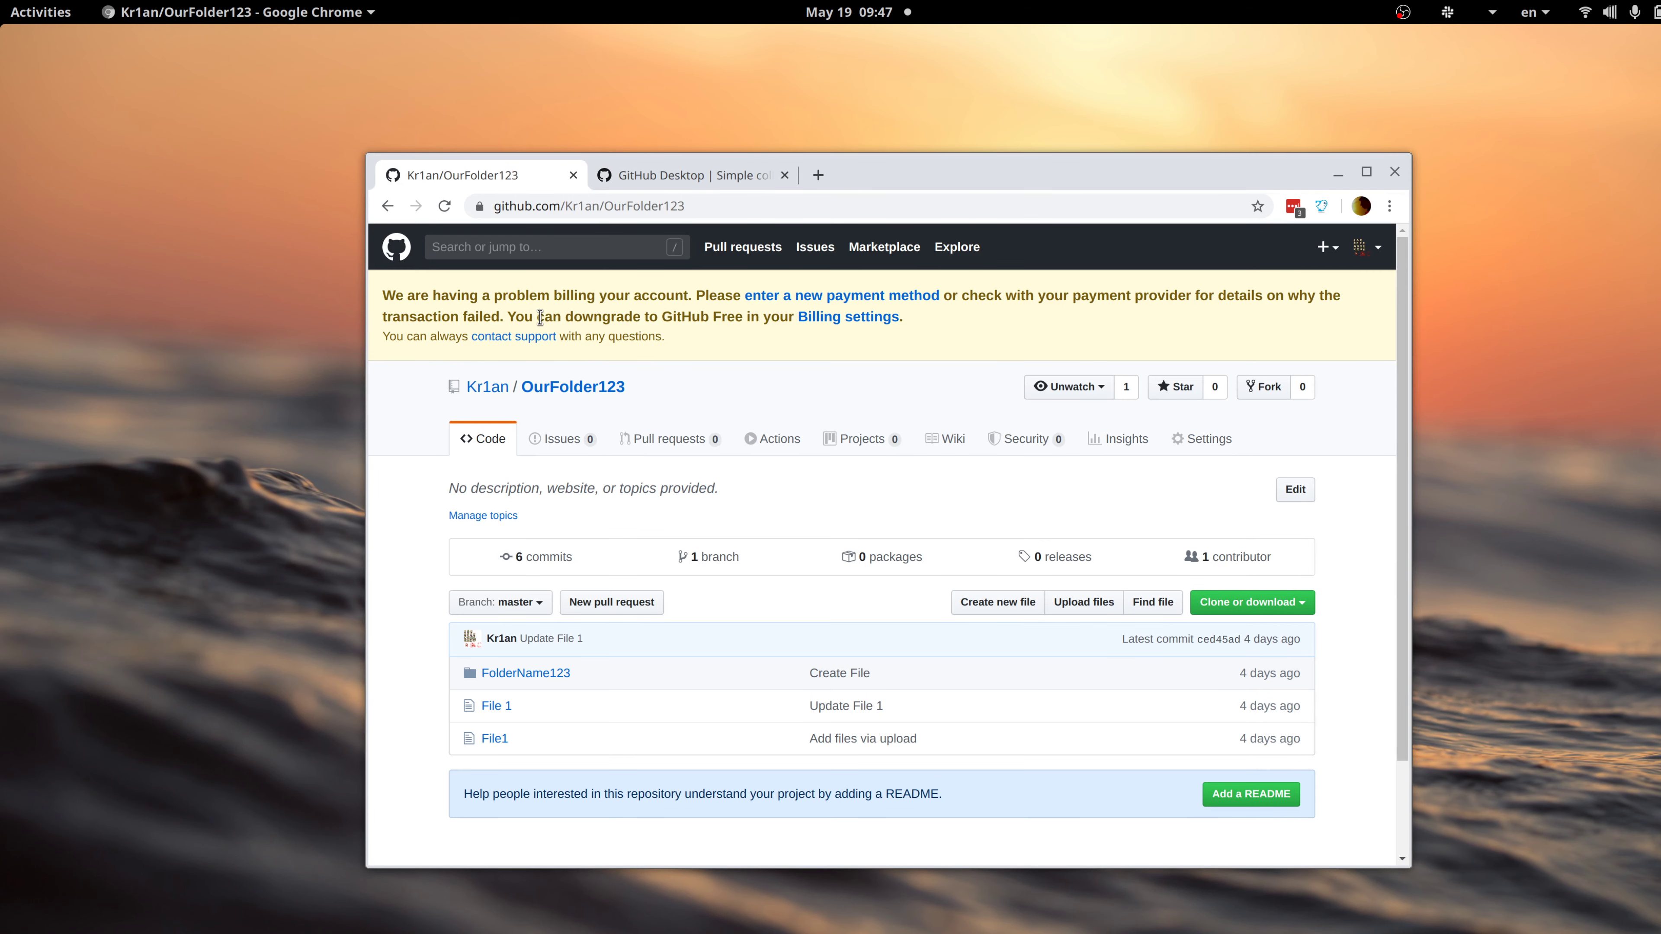
{"action": "key", "text": "alt+Tab"}
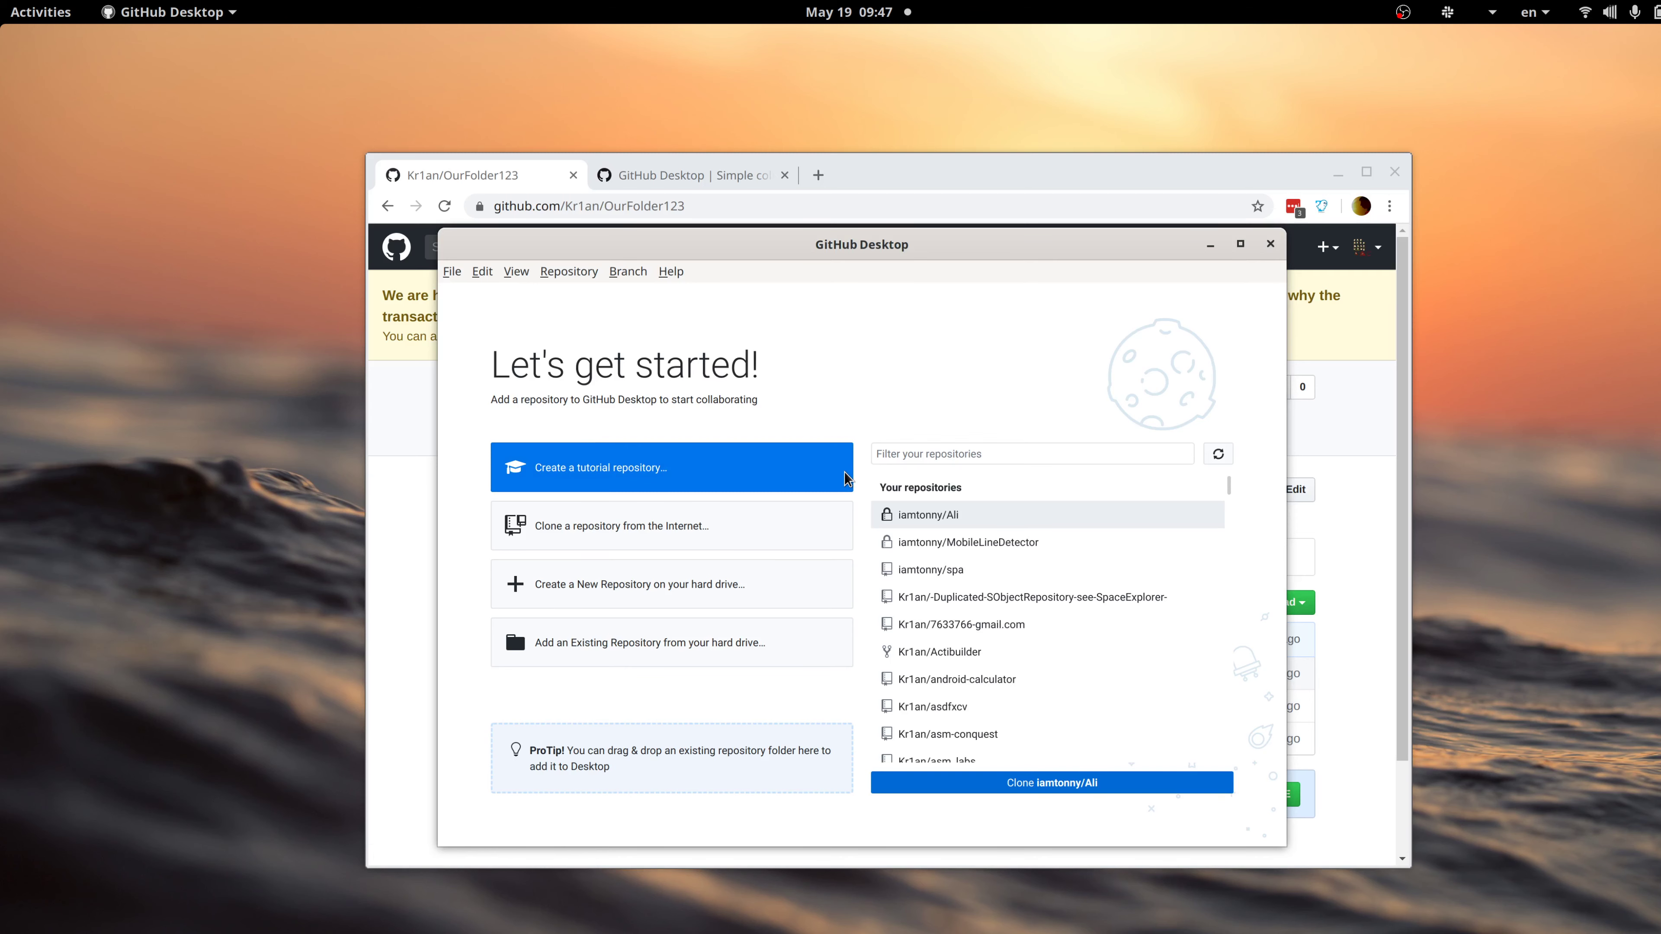
{"action": "key", "text": "alt+Tab"}
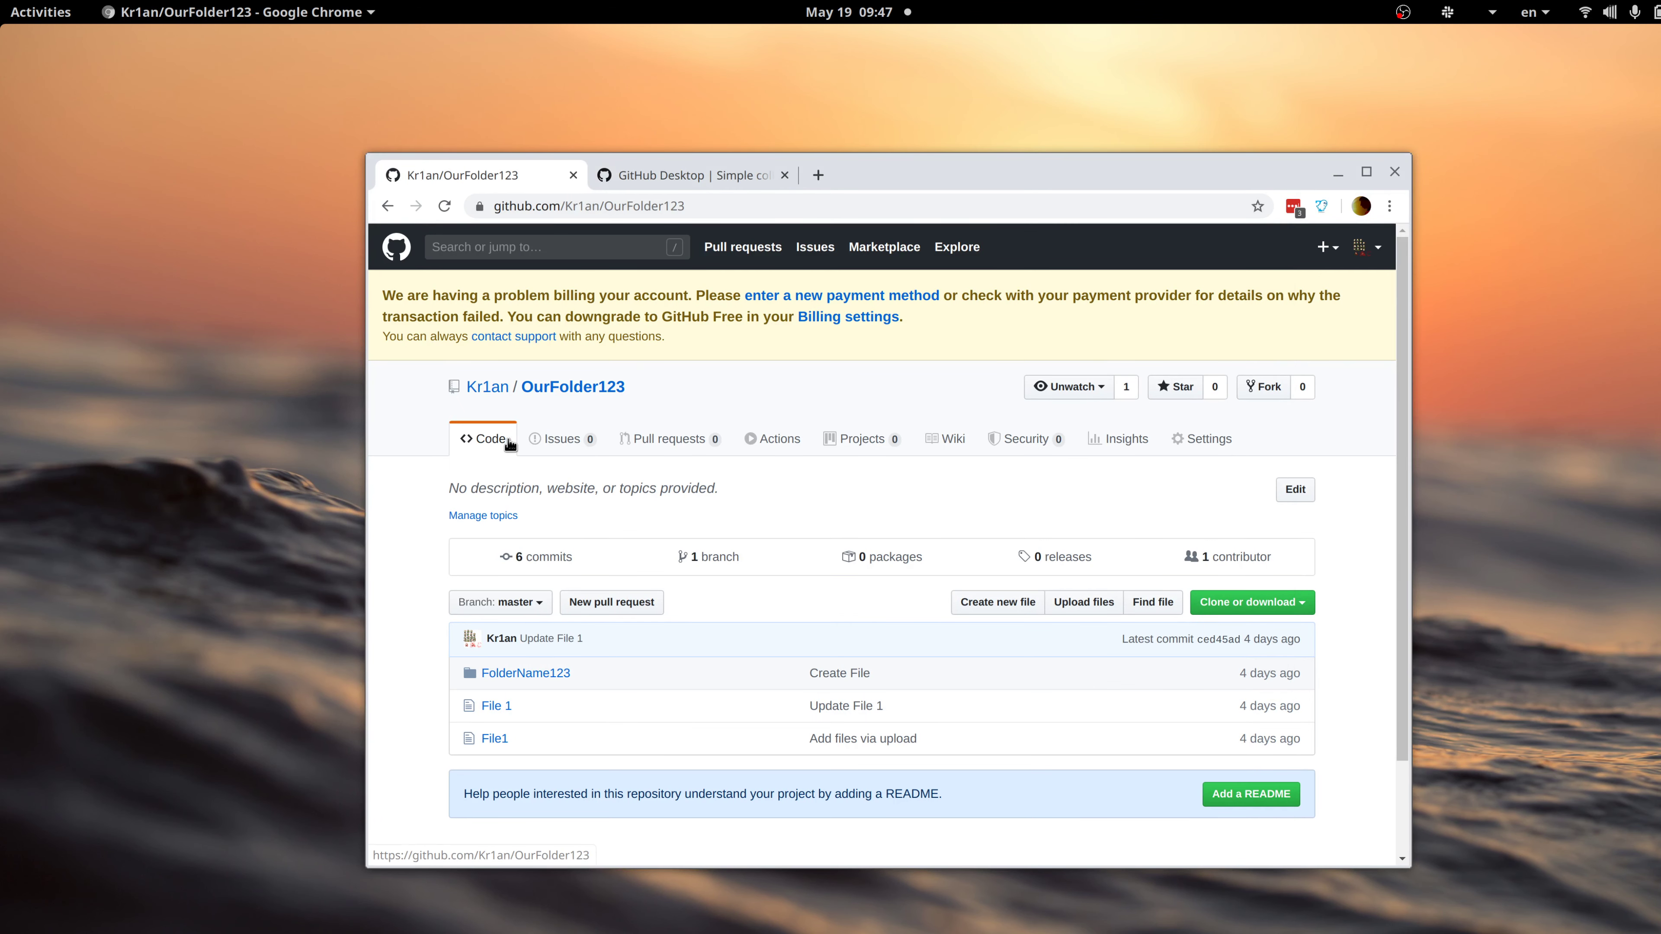
{"action": "key", "text": "alt+Tab"}
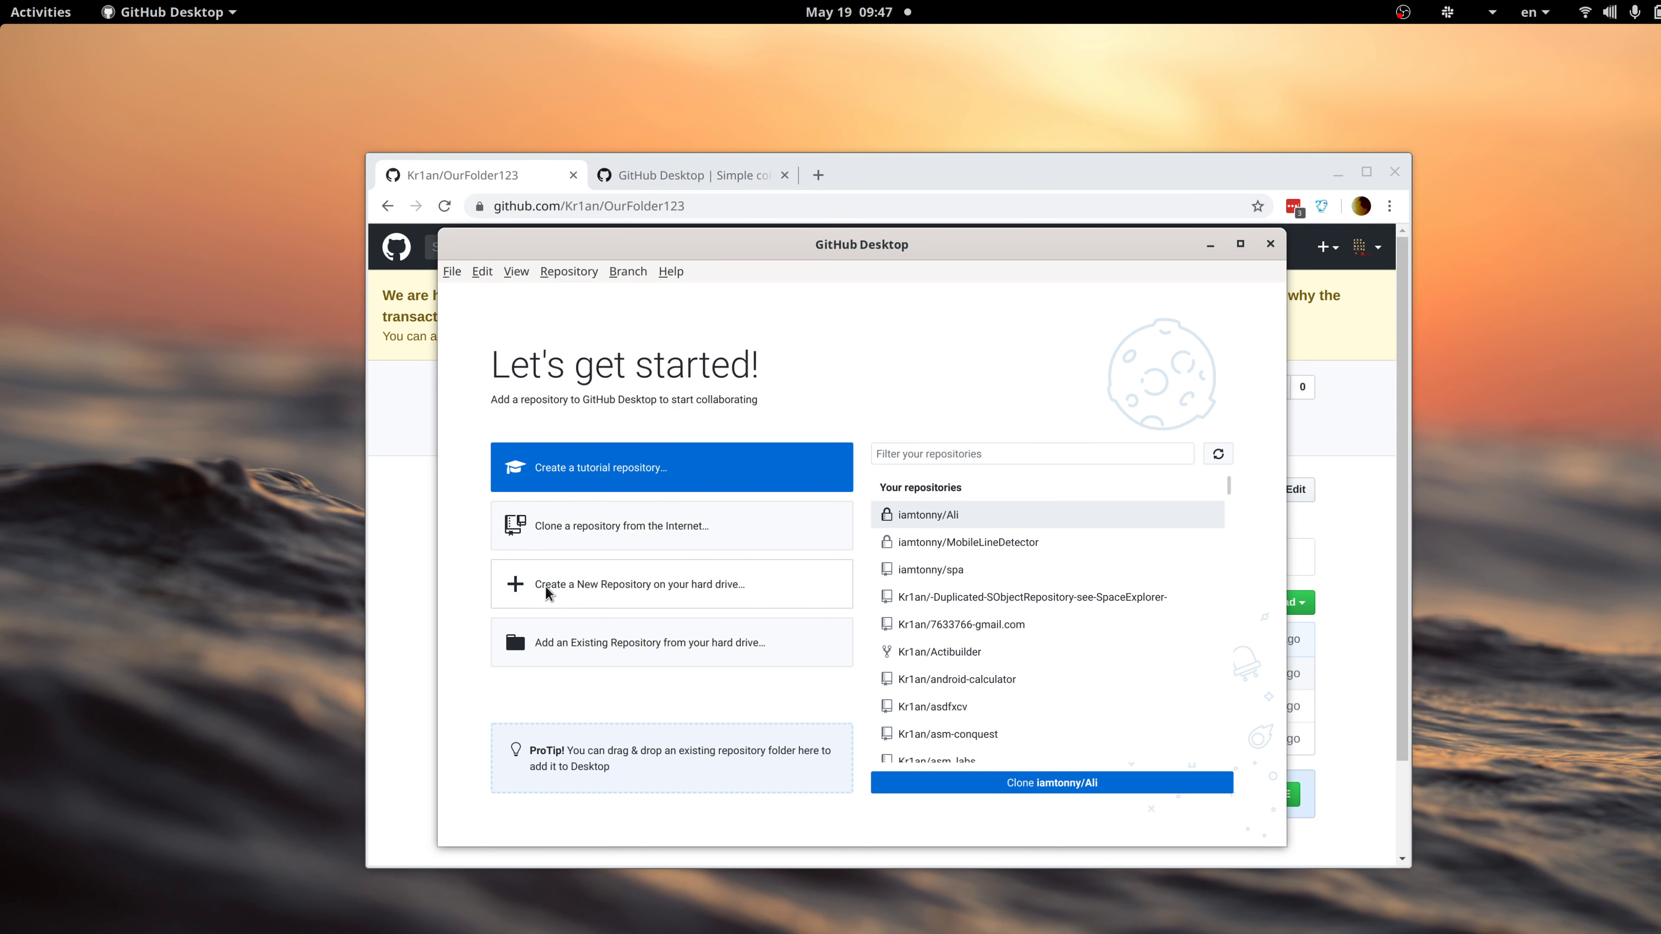
Create a new repository on the hard drive named Folder1234 with the description "option descr", keeping the default local path.
{"action": "left_click", "coordinate": [580, 587]}
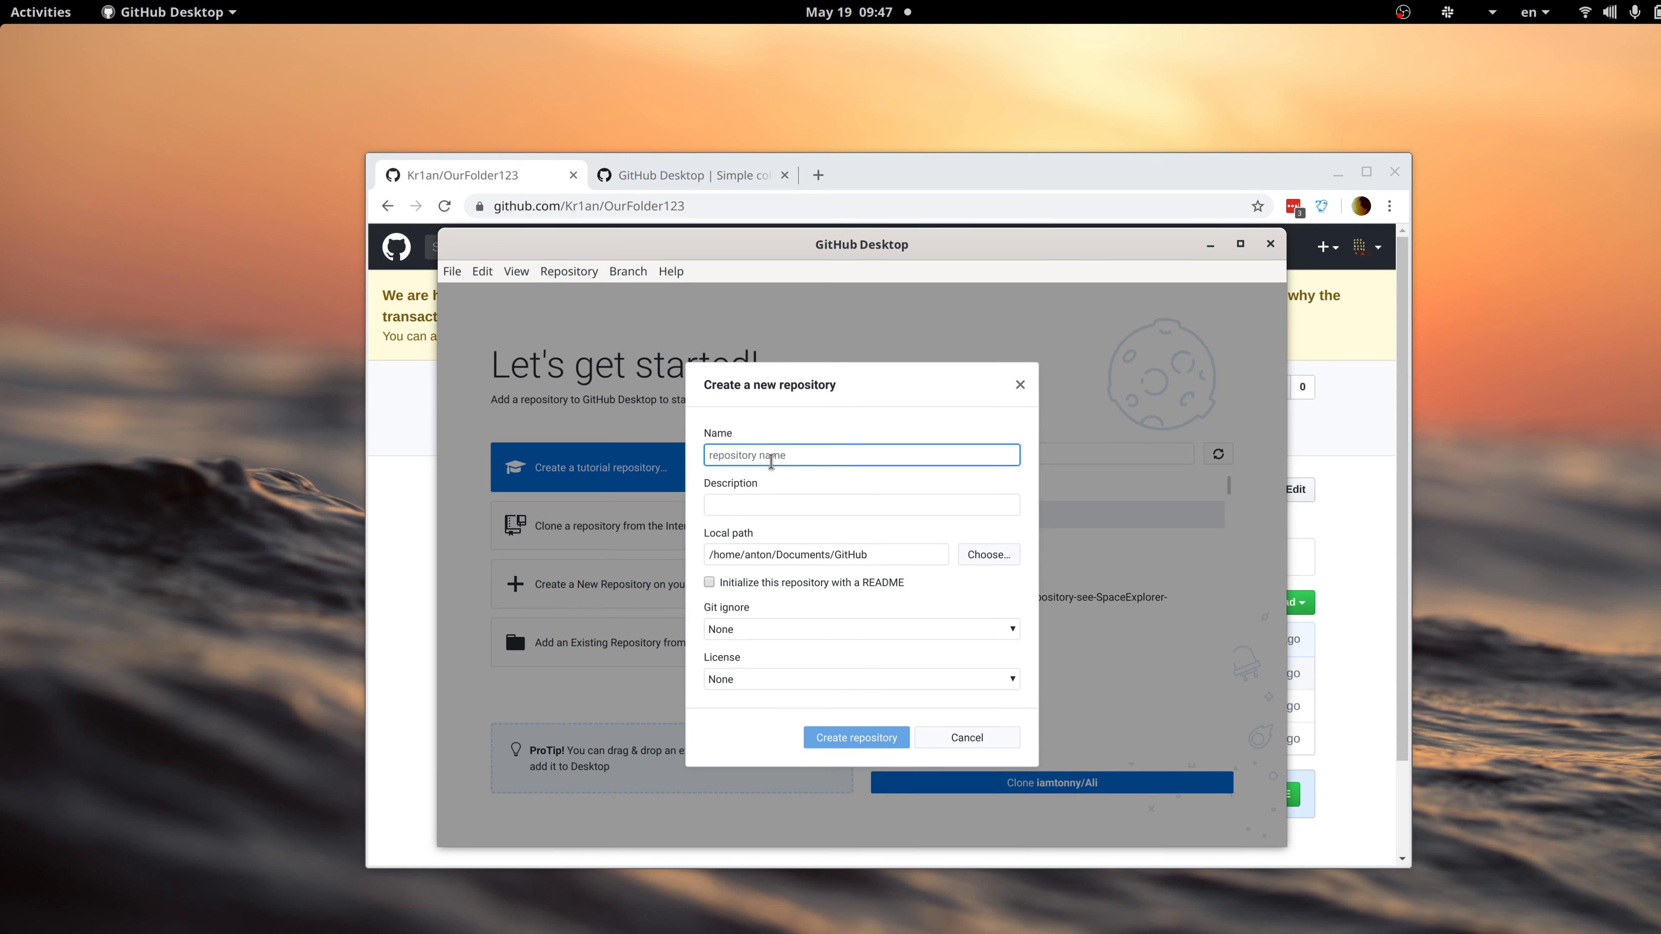
{"action": "type", "text": "Folder1234"}
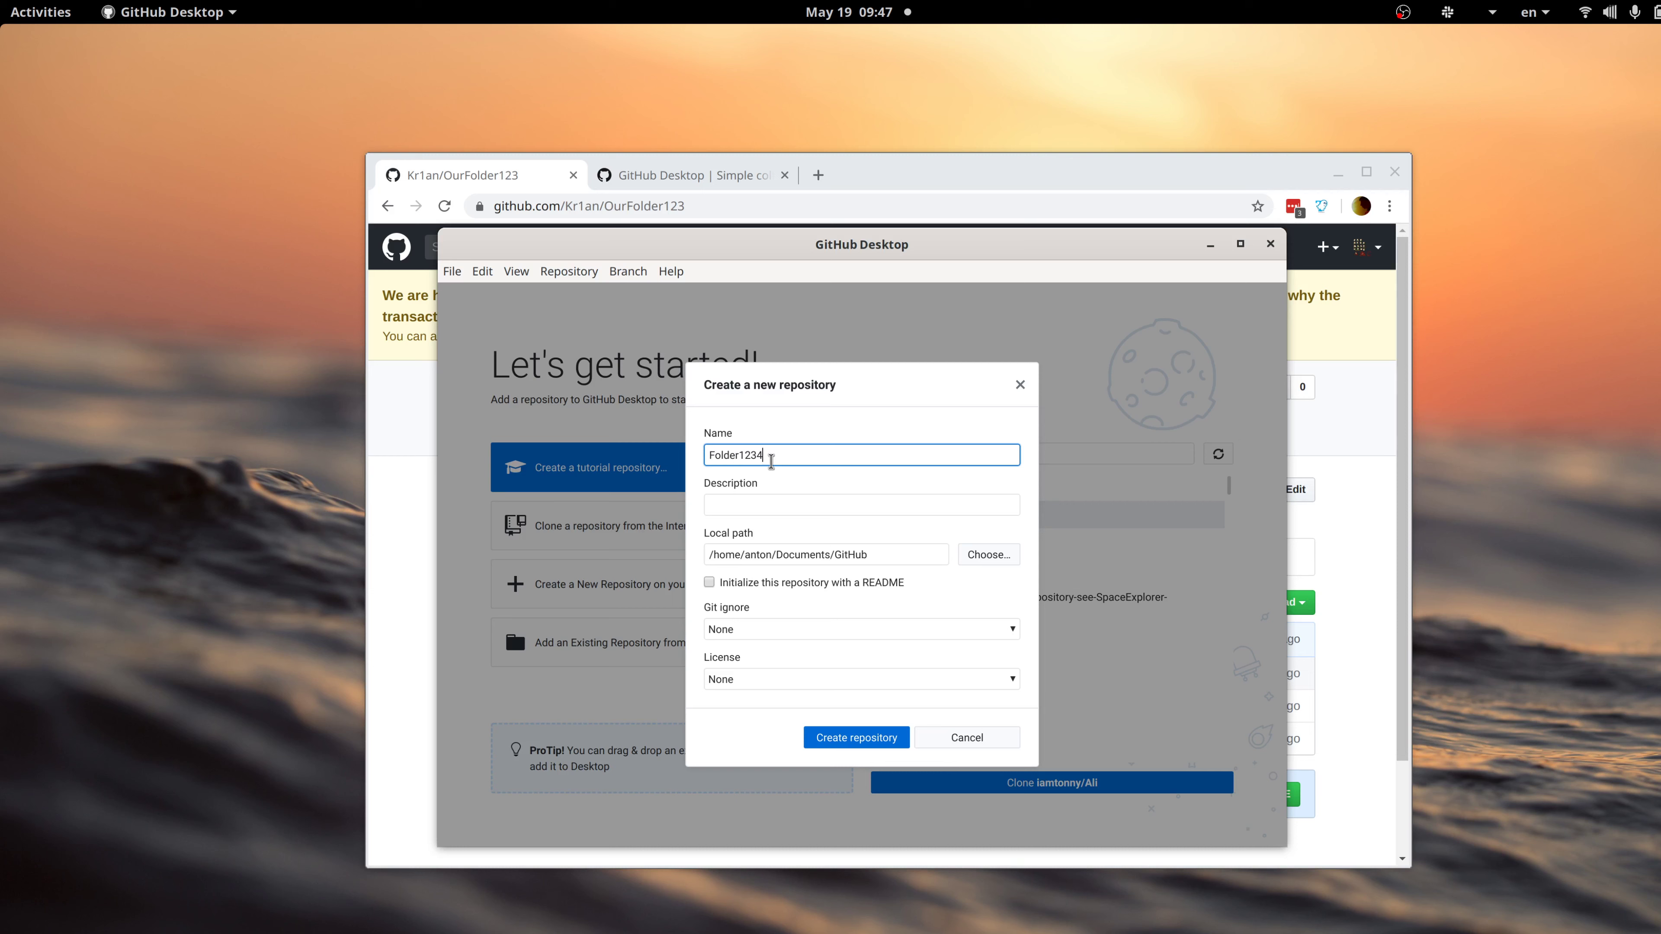
{"action": "left_click", "coordinate": [751, 504]}
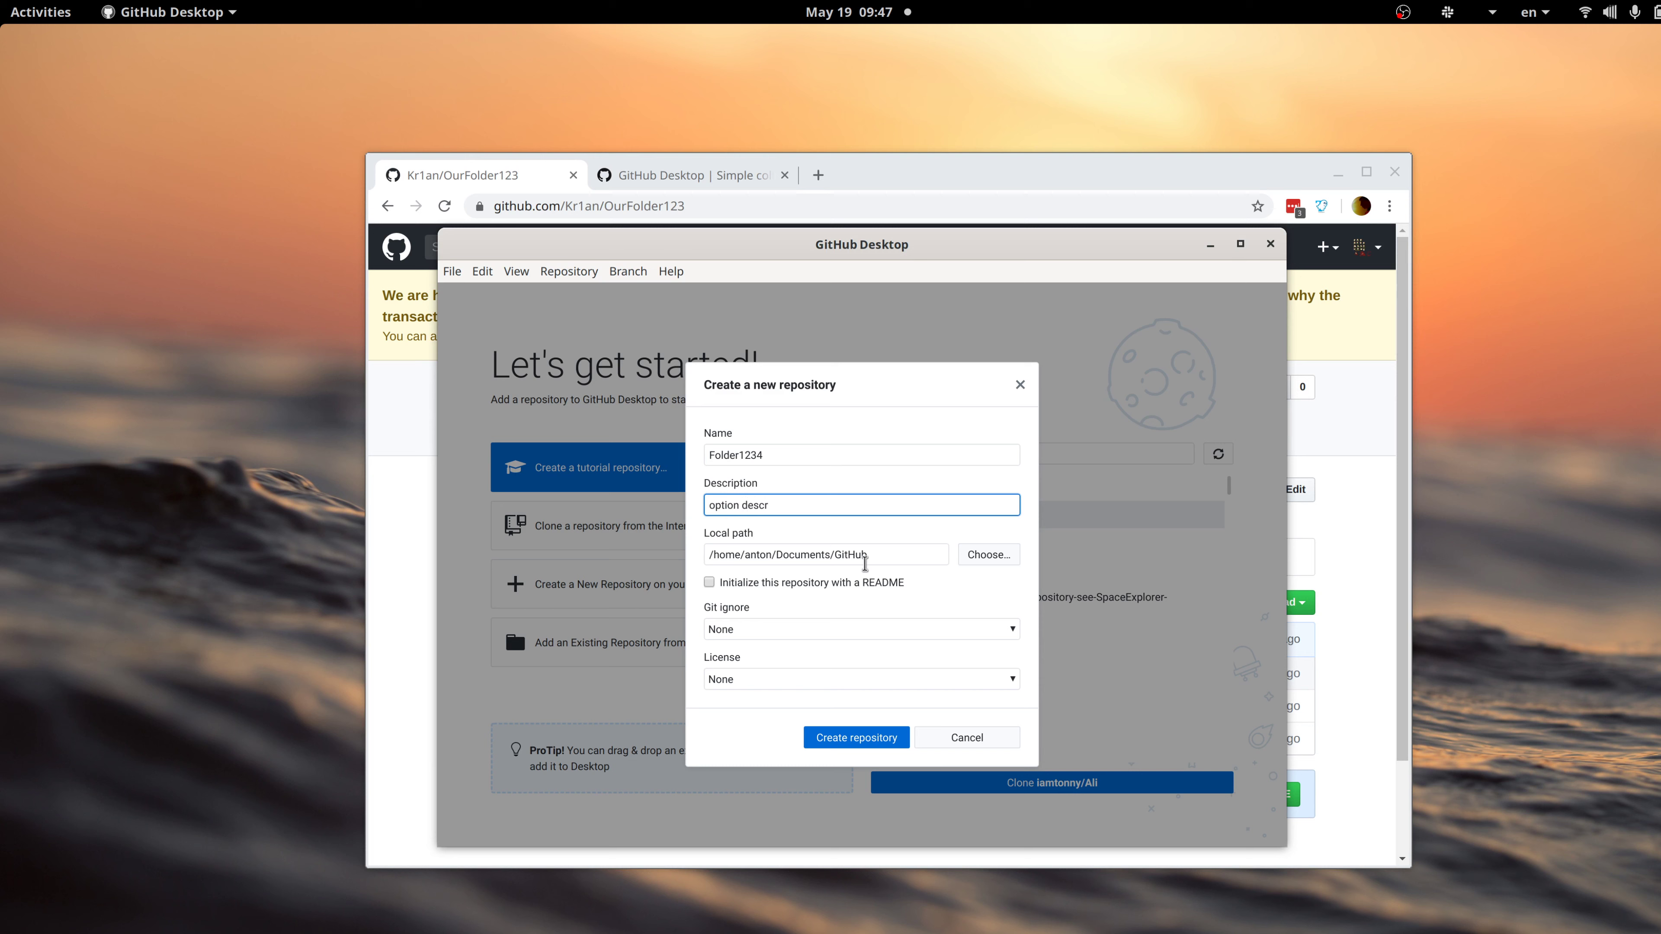
{"action": "left_click_drag", "start_coordinate": [888, 557], "coordinate": [725, 546]}
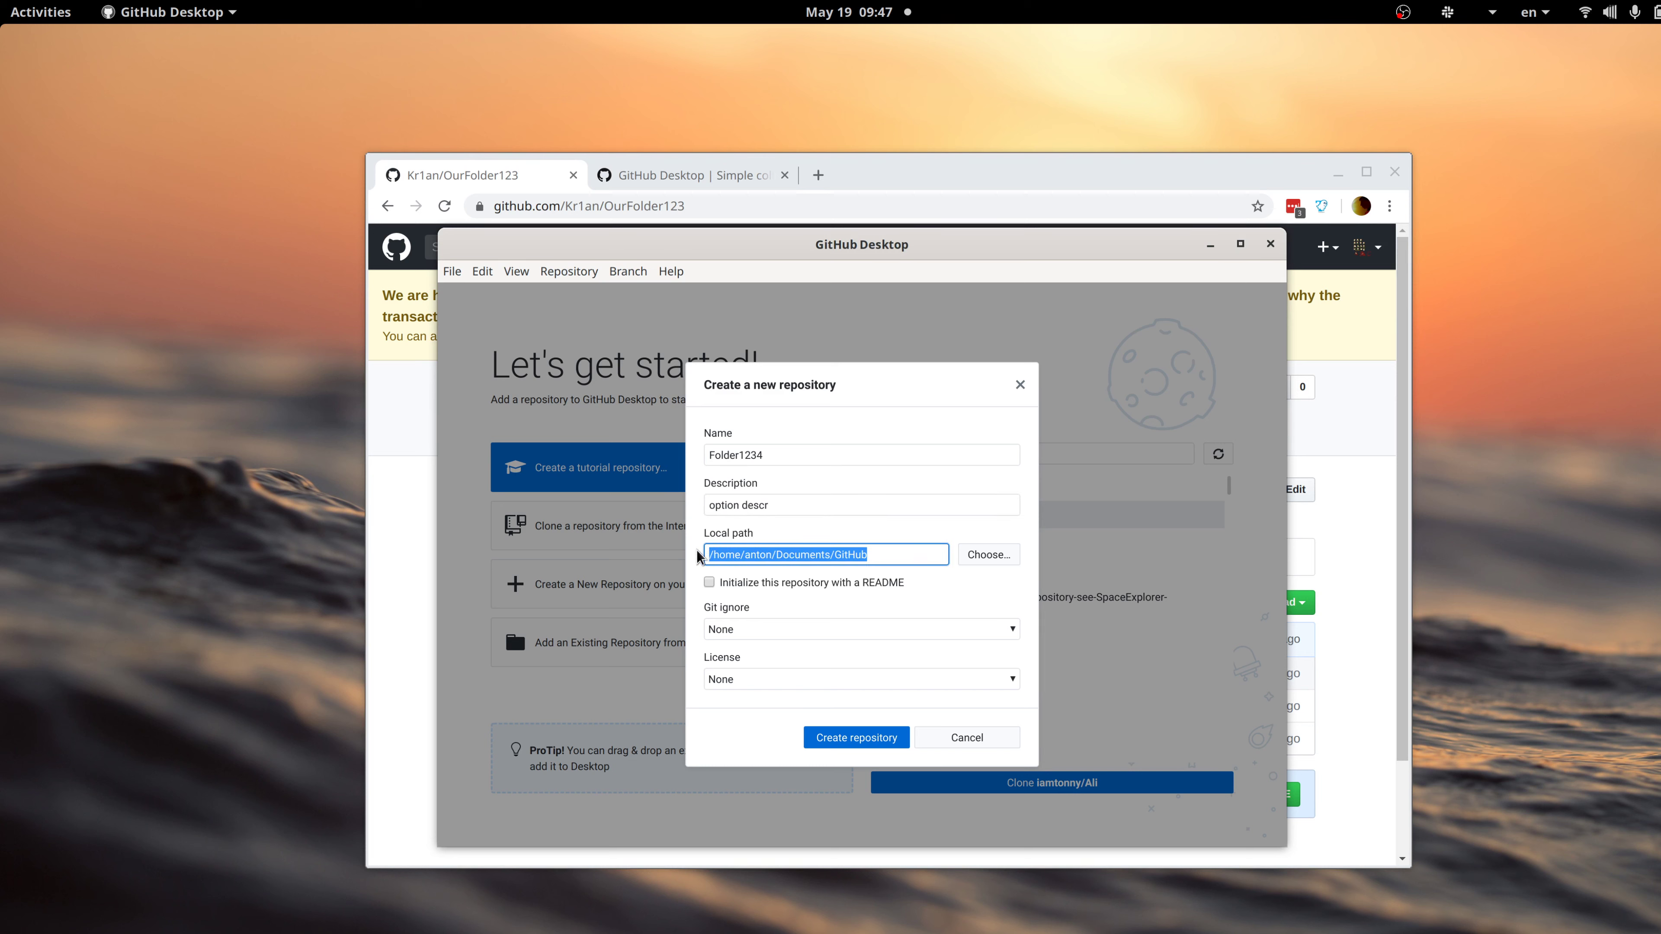
{"action": "left_click", "coordinate": [714, 555]}
{"action": "left_click_drag", "start_coordinate": [878, 556], "coordinate": [850, 557]}
{"action": "left_click", "coordinate": [851, 555]}
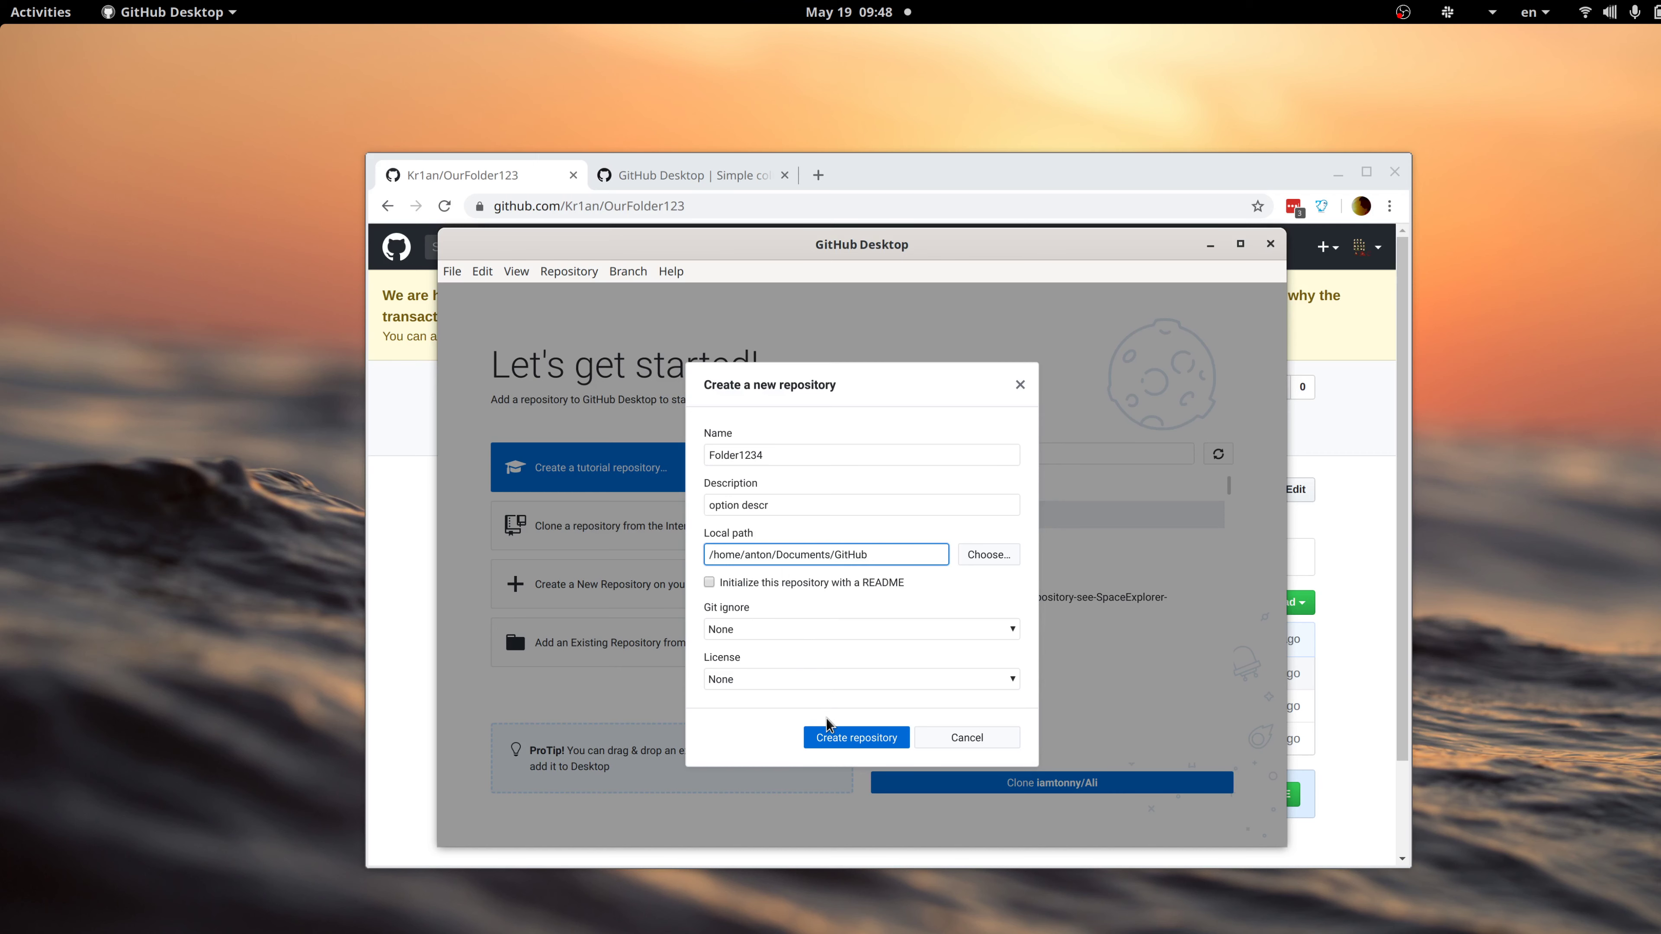
{"action": "left_click", "coordinate": [841, 740]}
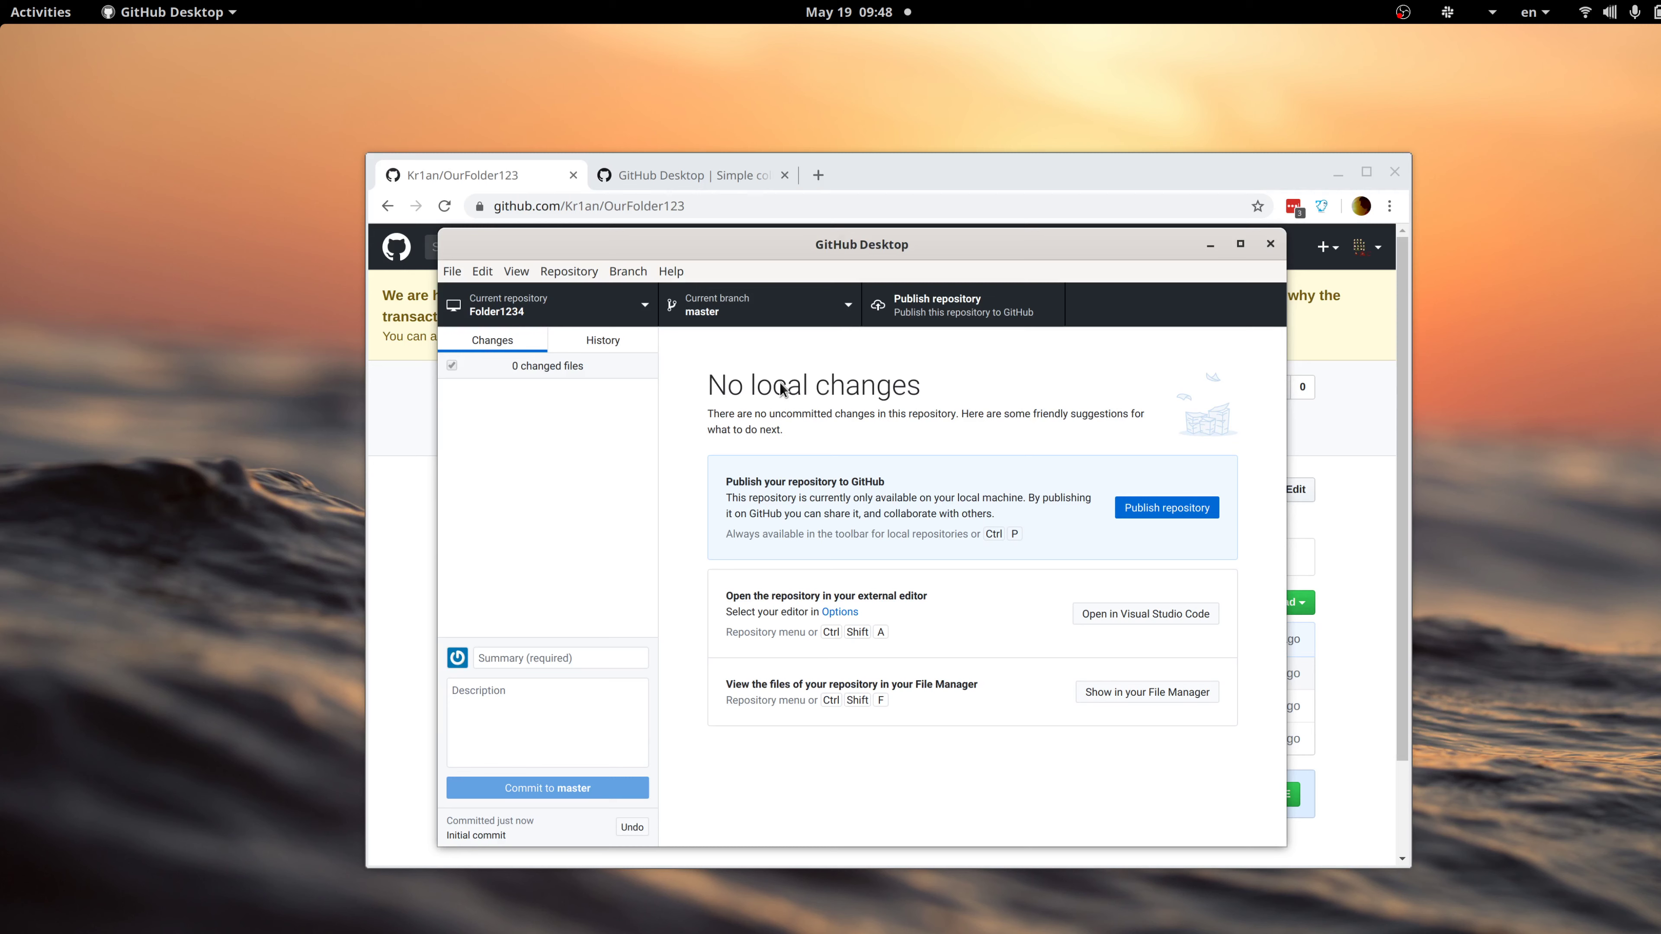
Examine the initial commit and its .gitattributes file in the repository's history, then return to the pending changes.
{"action": "left_click", "coordinate": [567, 345]}
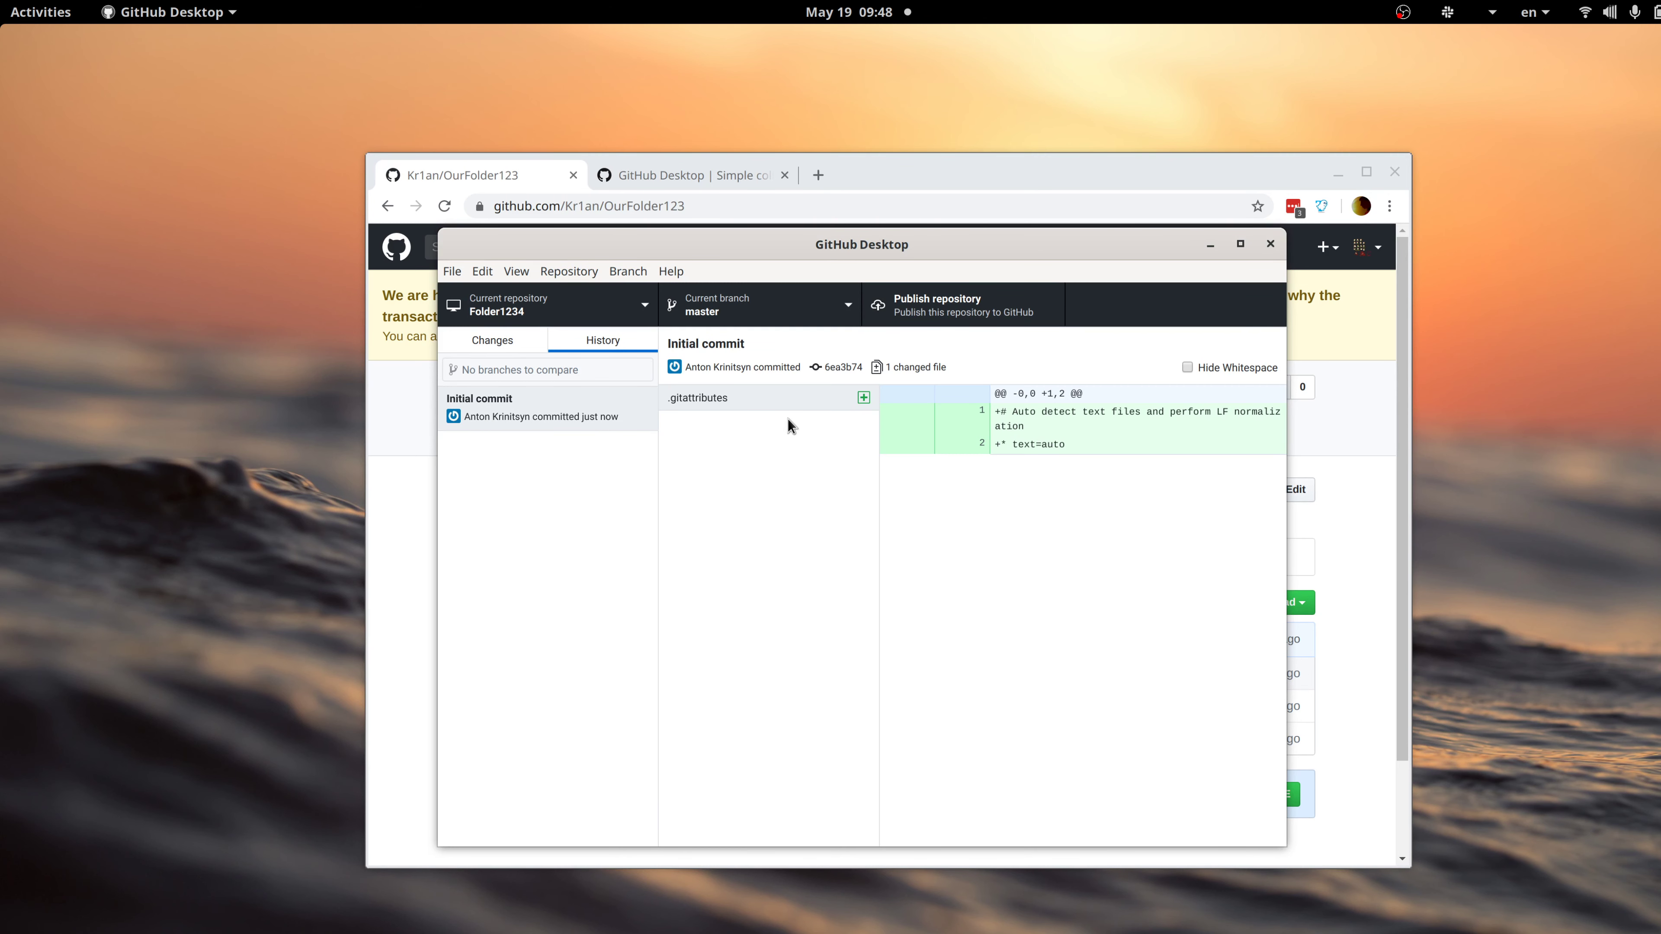
{"action": "left_click", "coordinate": [500, 339]}
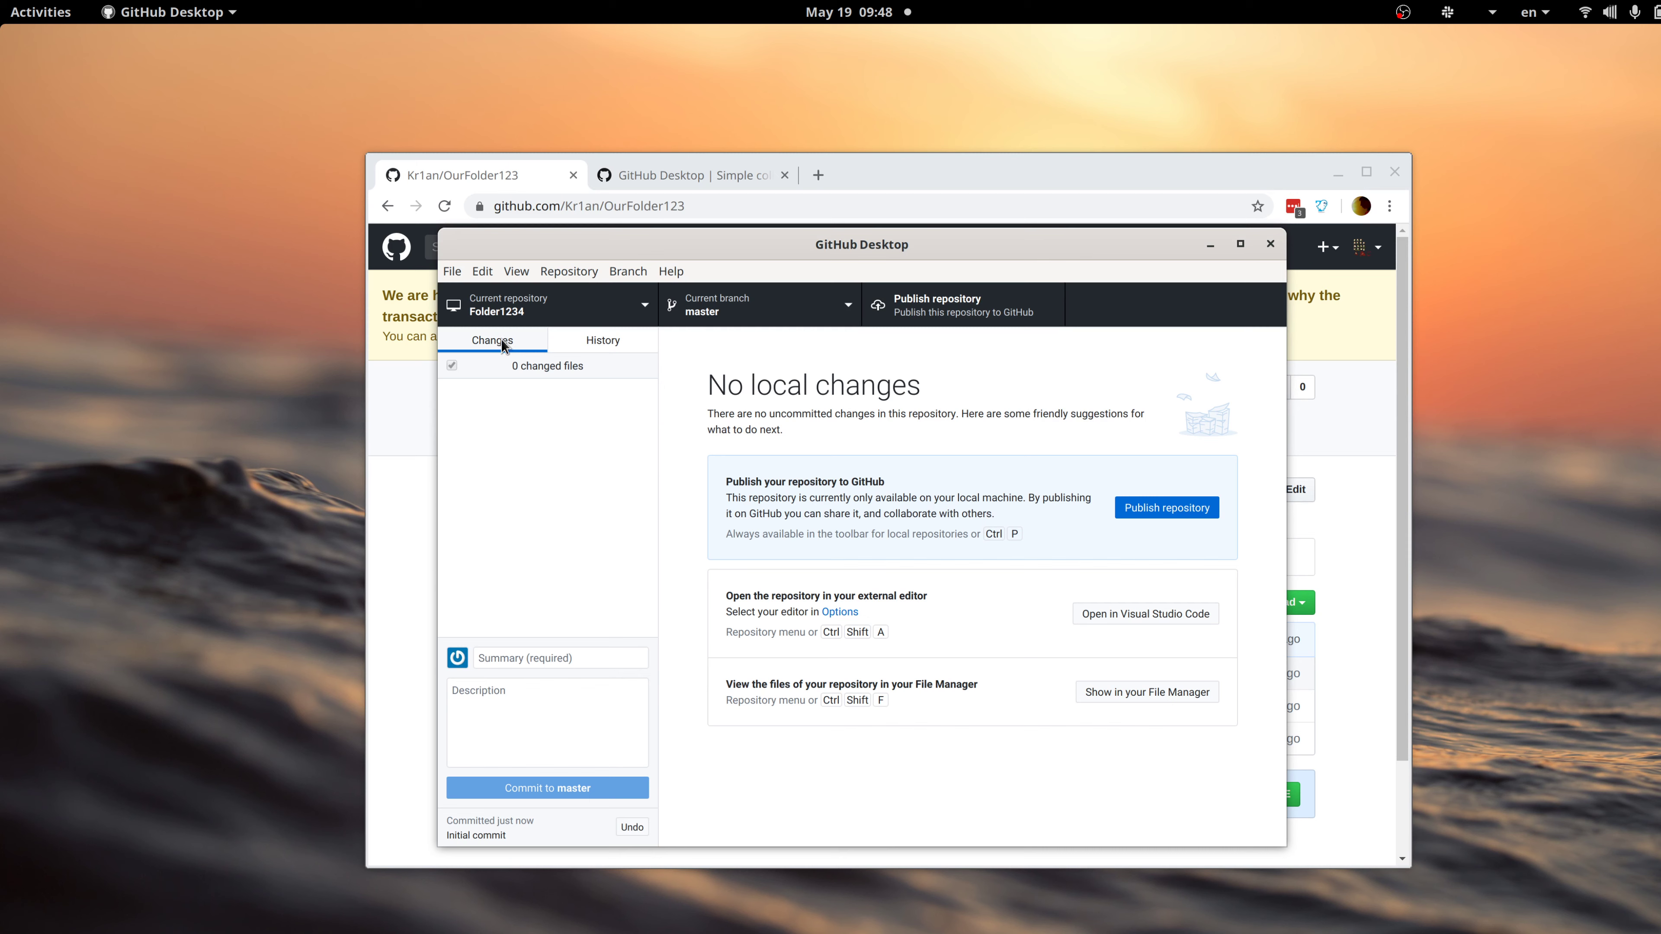
{"action": "left_click", "coordinate": [599, 339]}
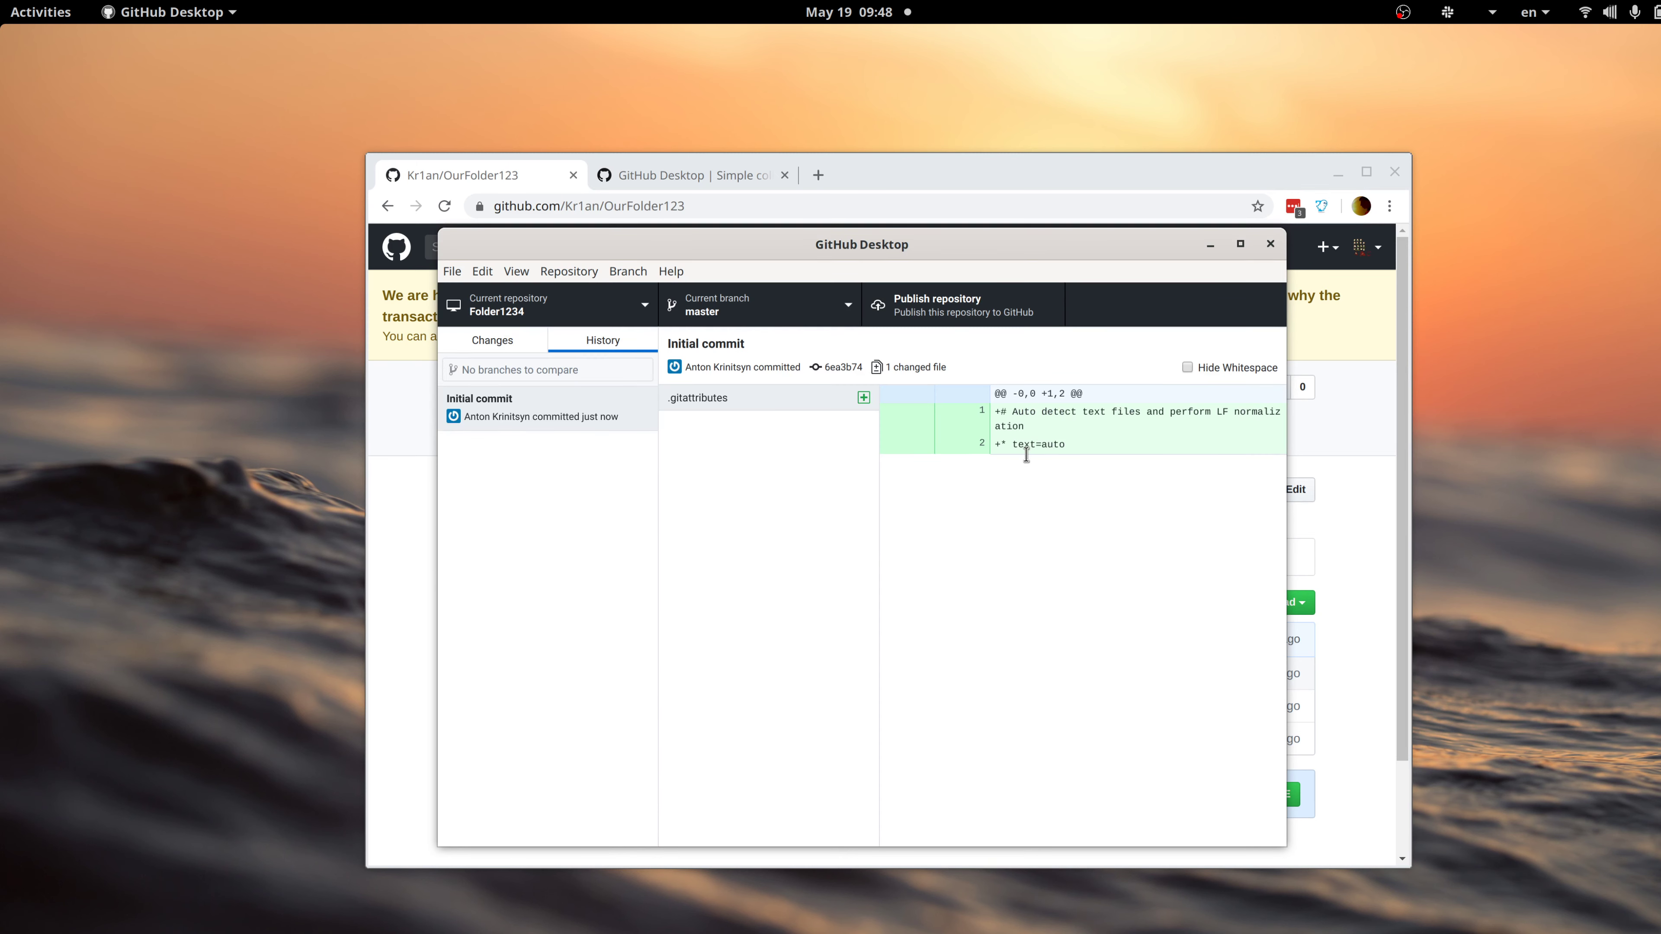
{"action": "left_click", "coordinate": [488, 341]}
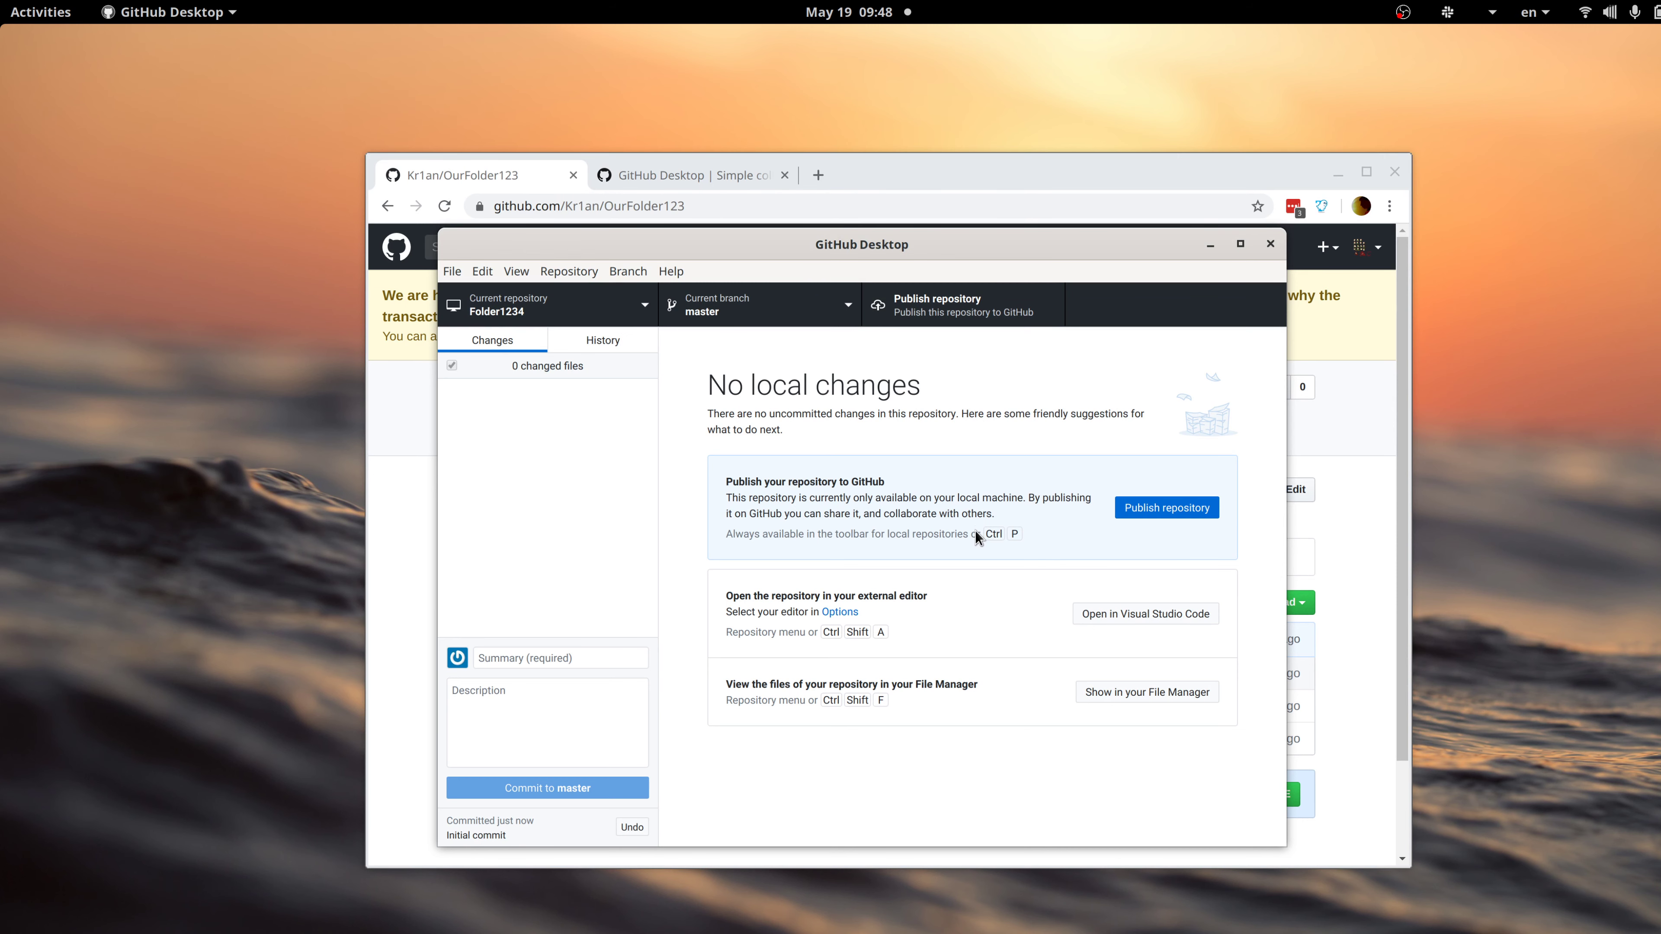
Publish Folder1234 to GitHub.com as a public repository by turning off the option to keep the code private.
{"action": "left_click", "coordinate": [1141, 512]}
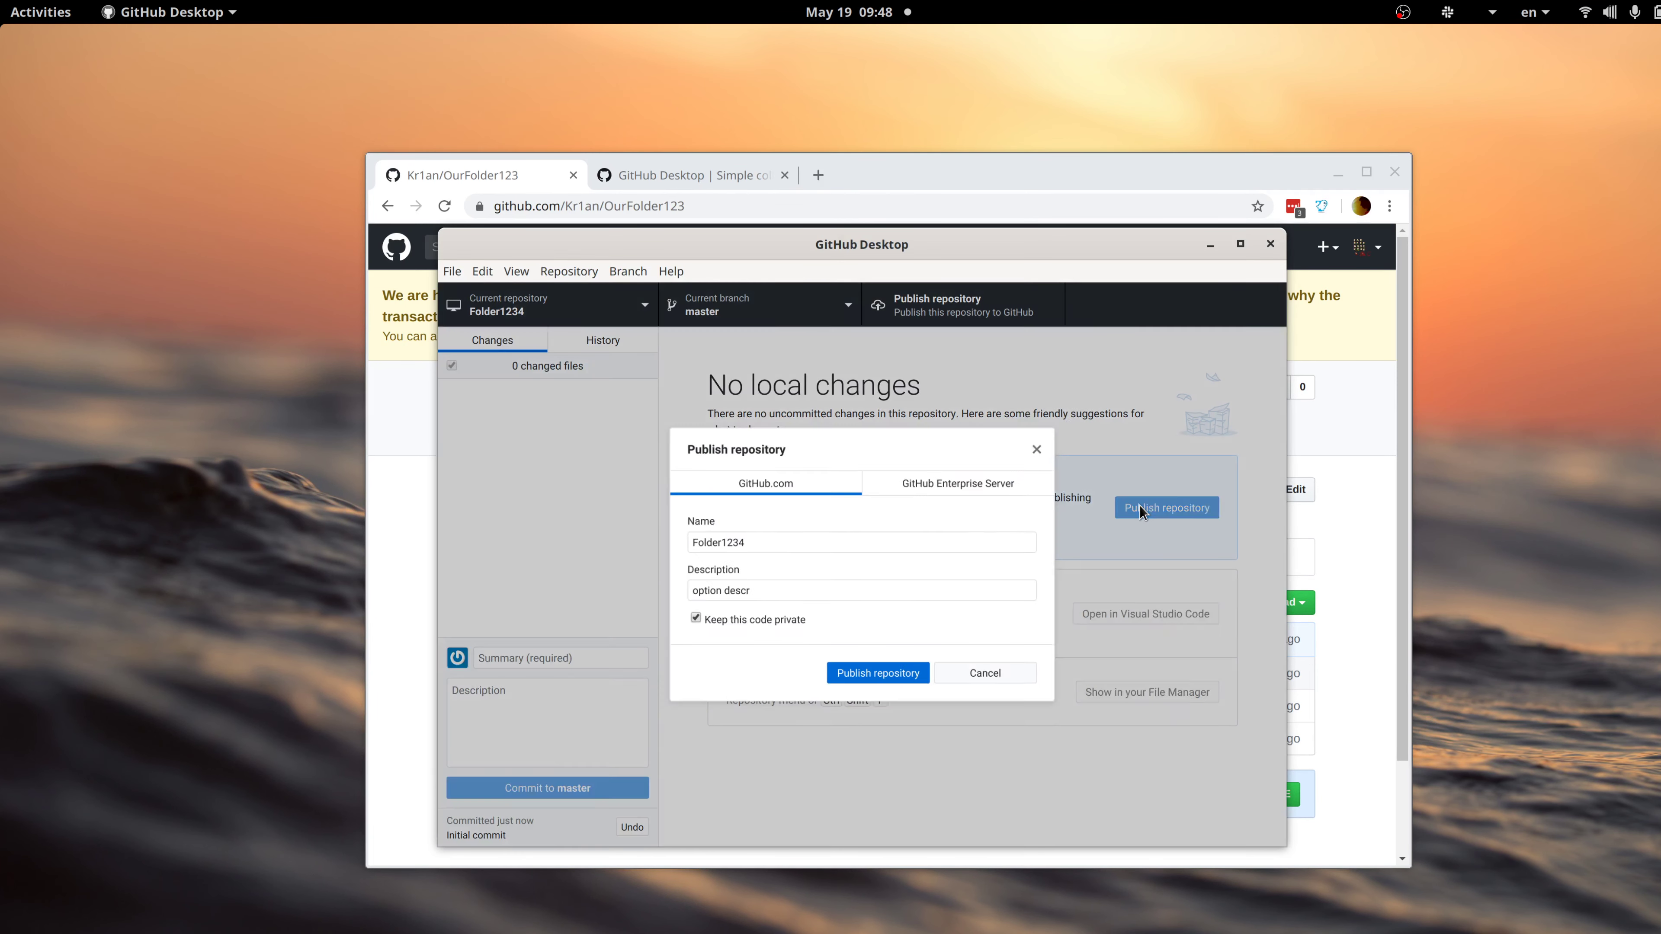
{"action": "left_click", "coordinate": [896, 542]}
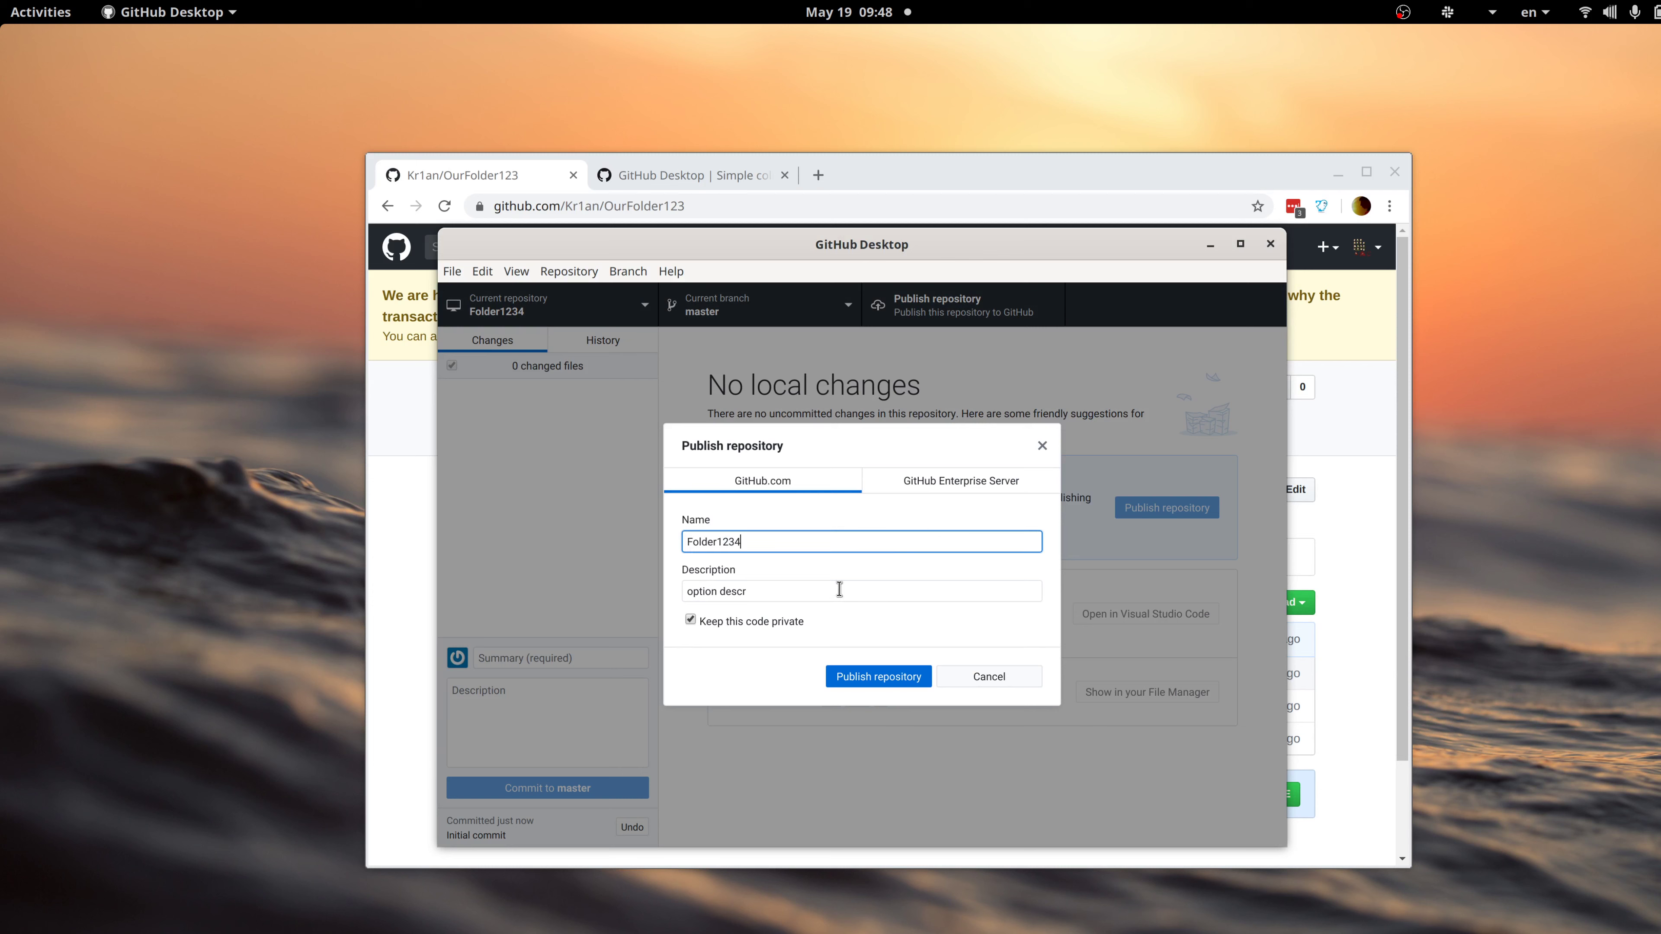
{"action": "left_click", "coordinate": [766, 622]}
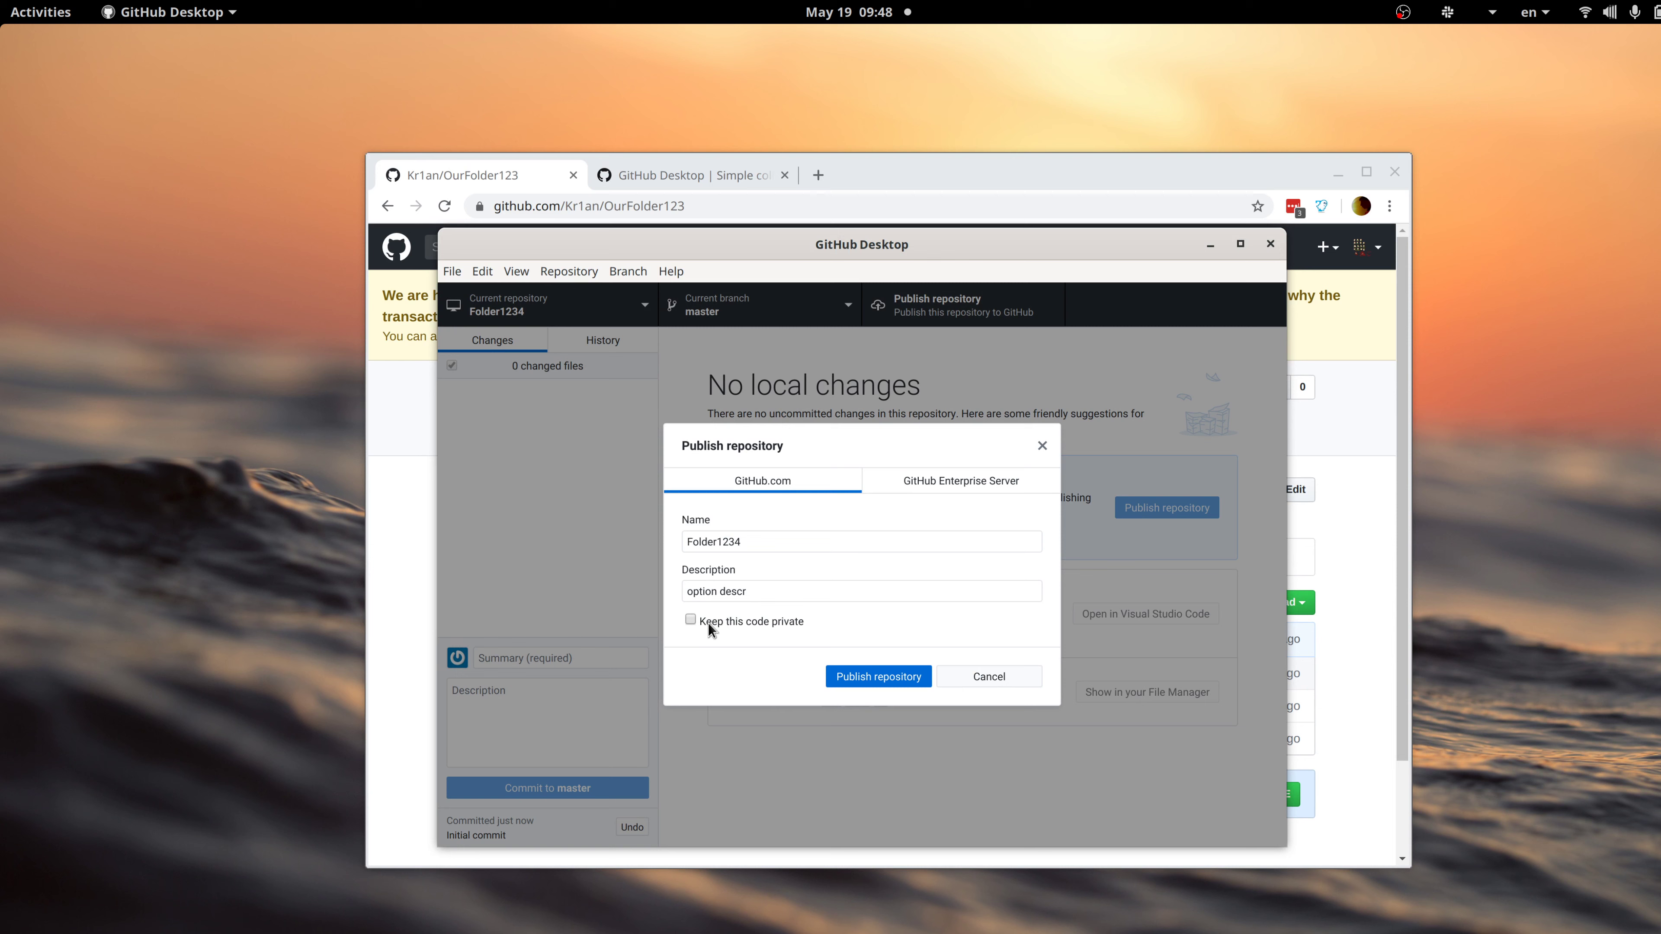
{"action": "left_click", "coordinate": [855, 675]}
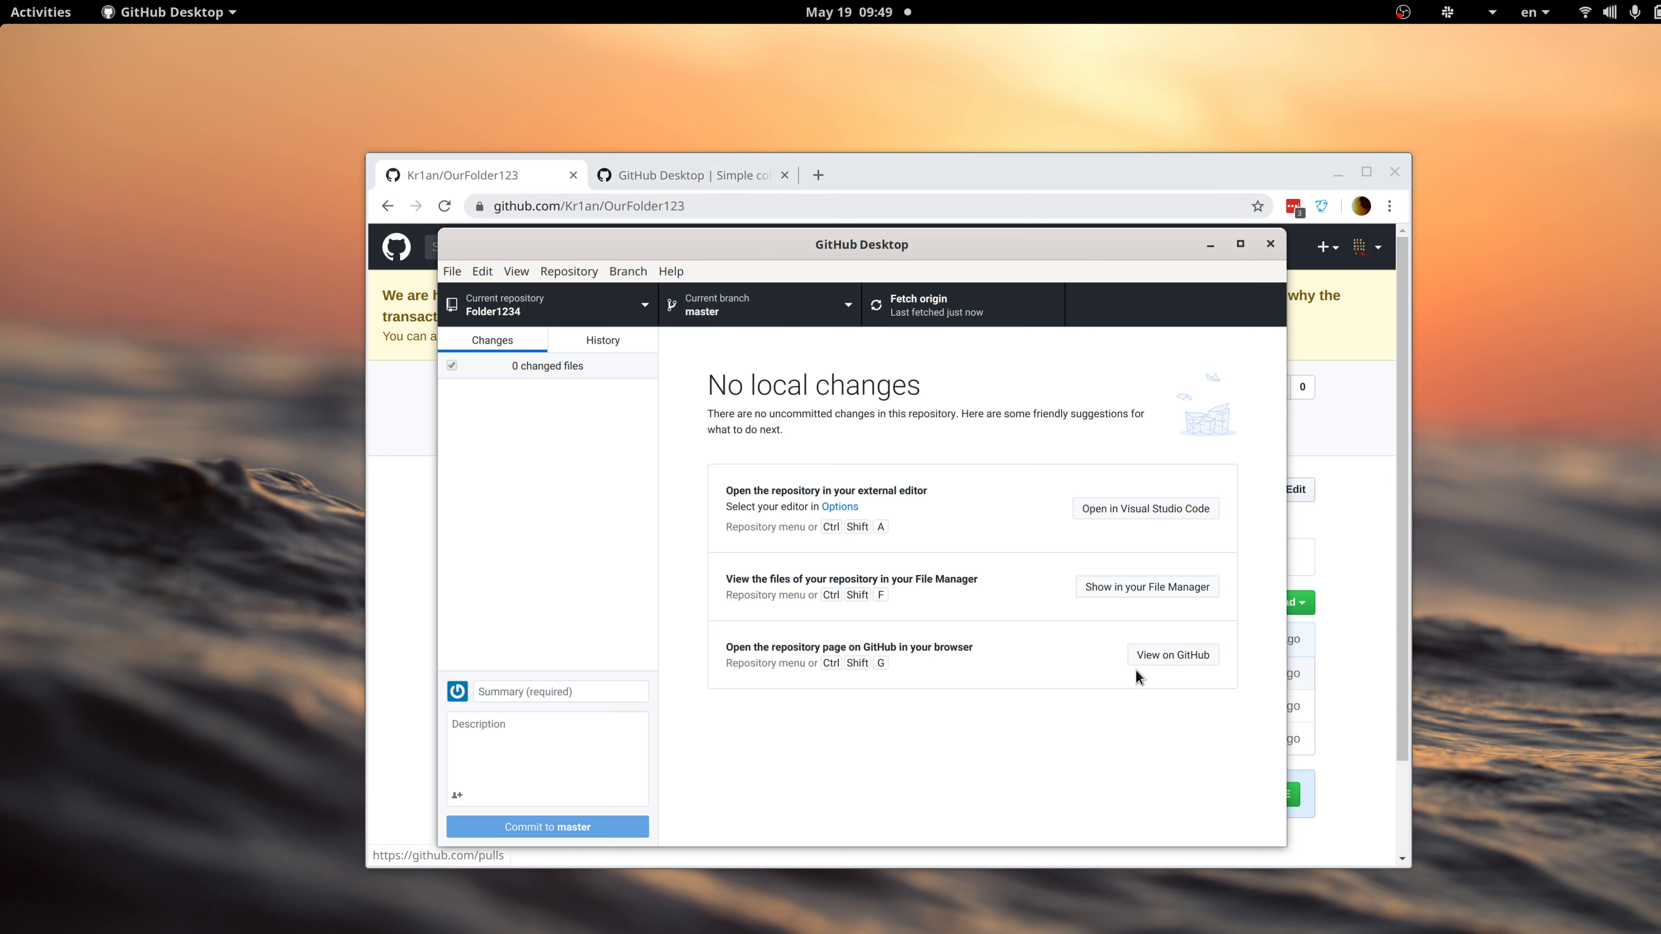
Open the published Folder1234 repository on GitHub in the browser and examine its address and initial commit.
{"action": "left_click", "coordinate": [1159, 660]}
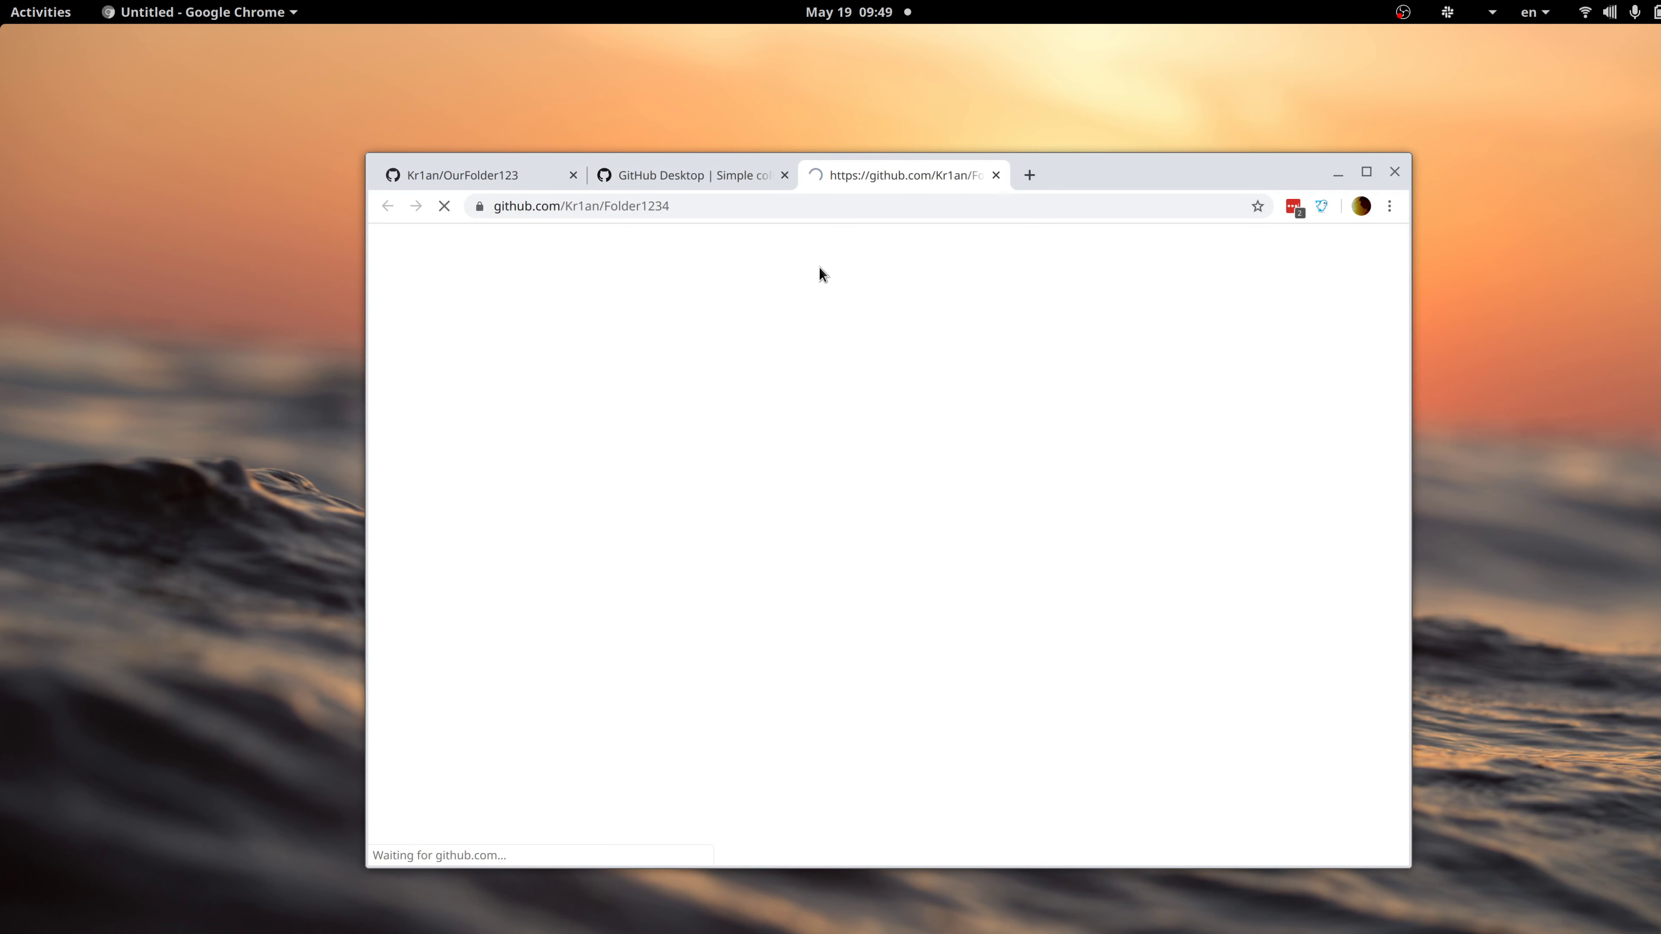
{"action": "left_click_drag", "start_coordinate": [683, 206], "coordinate": [605, 205]}
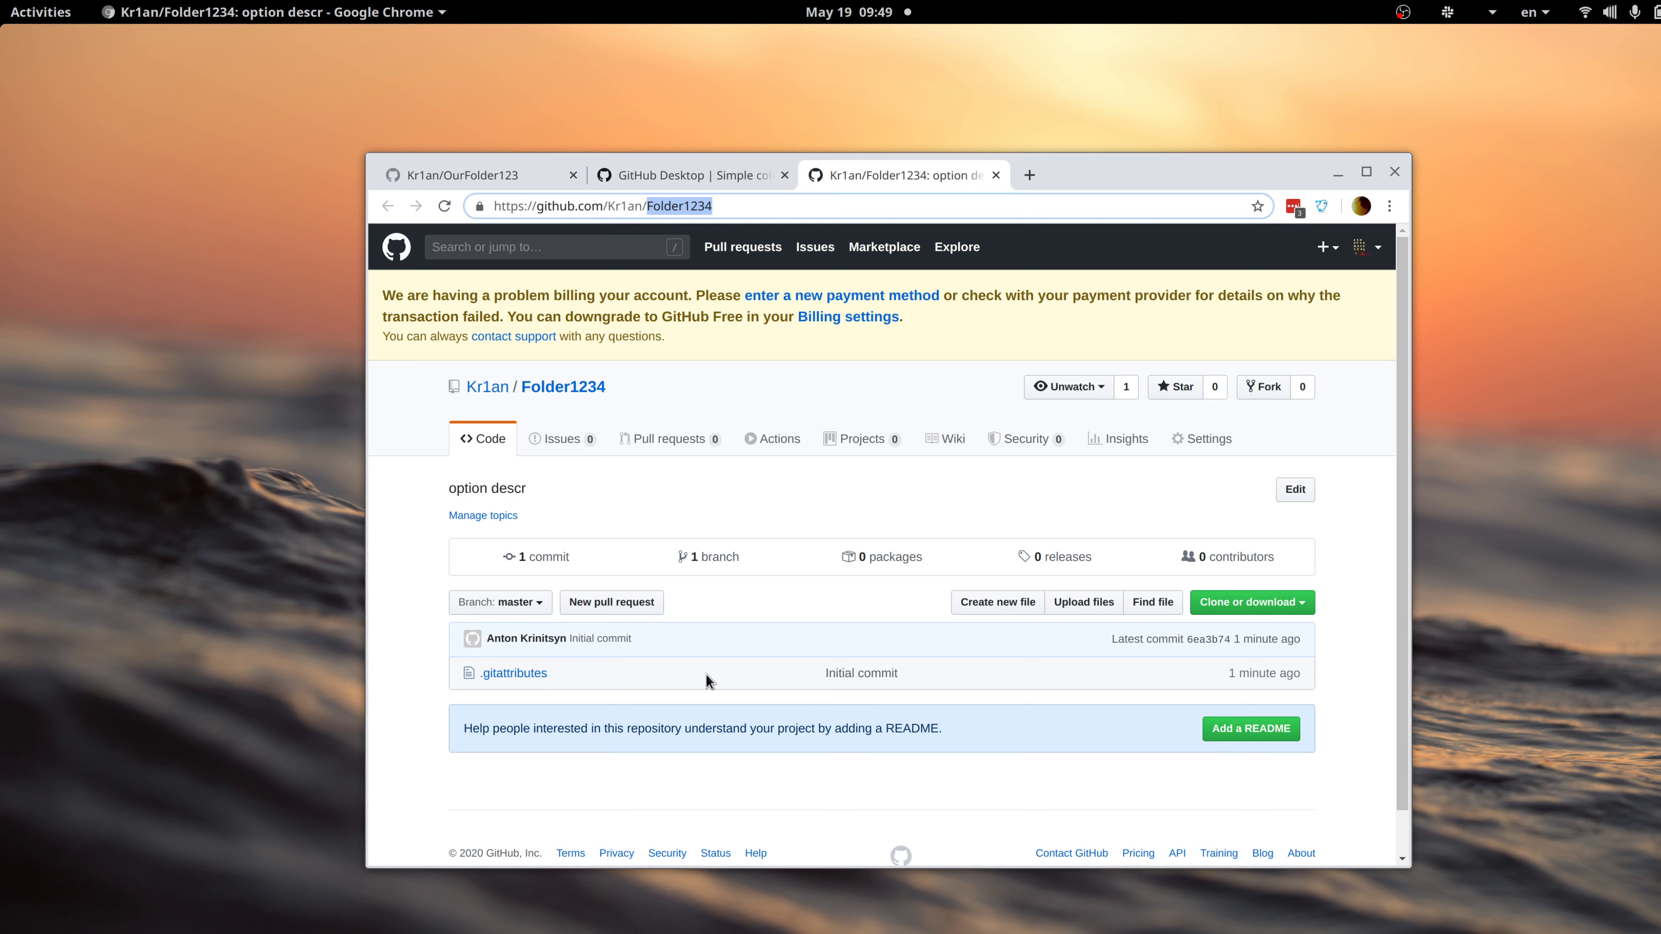
{"action": "left_click_drag", "start_coordinate": [914, 679], "coordinate": [824, 680]}
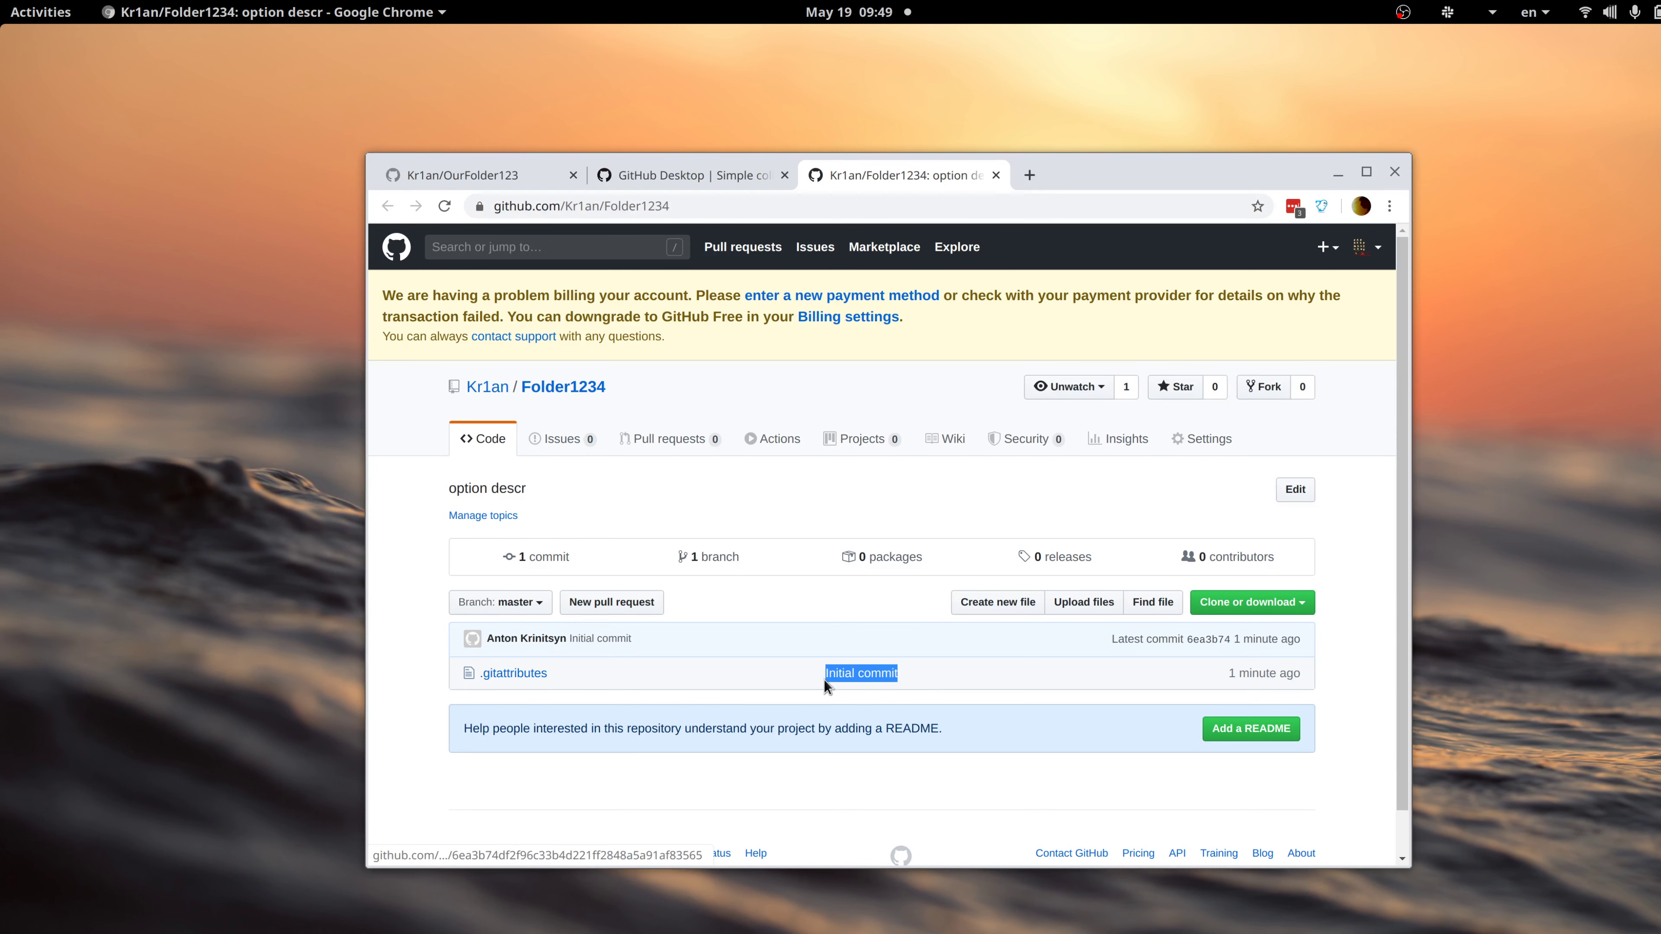
{"action": "left_click", "coordinate": [815, 676]}
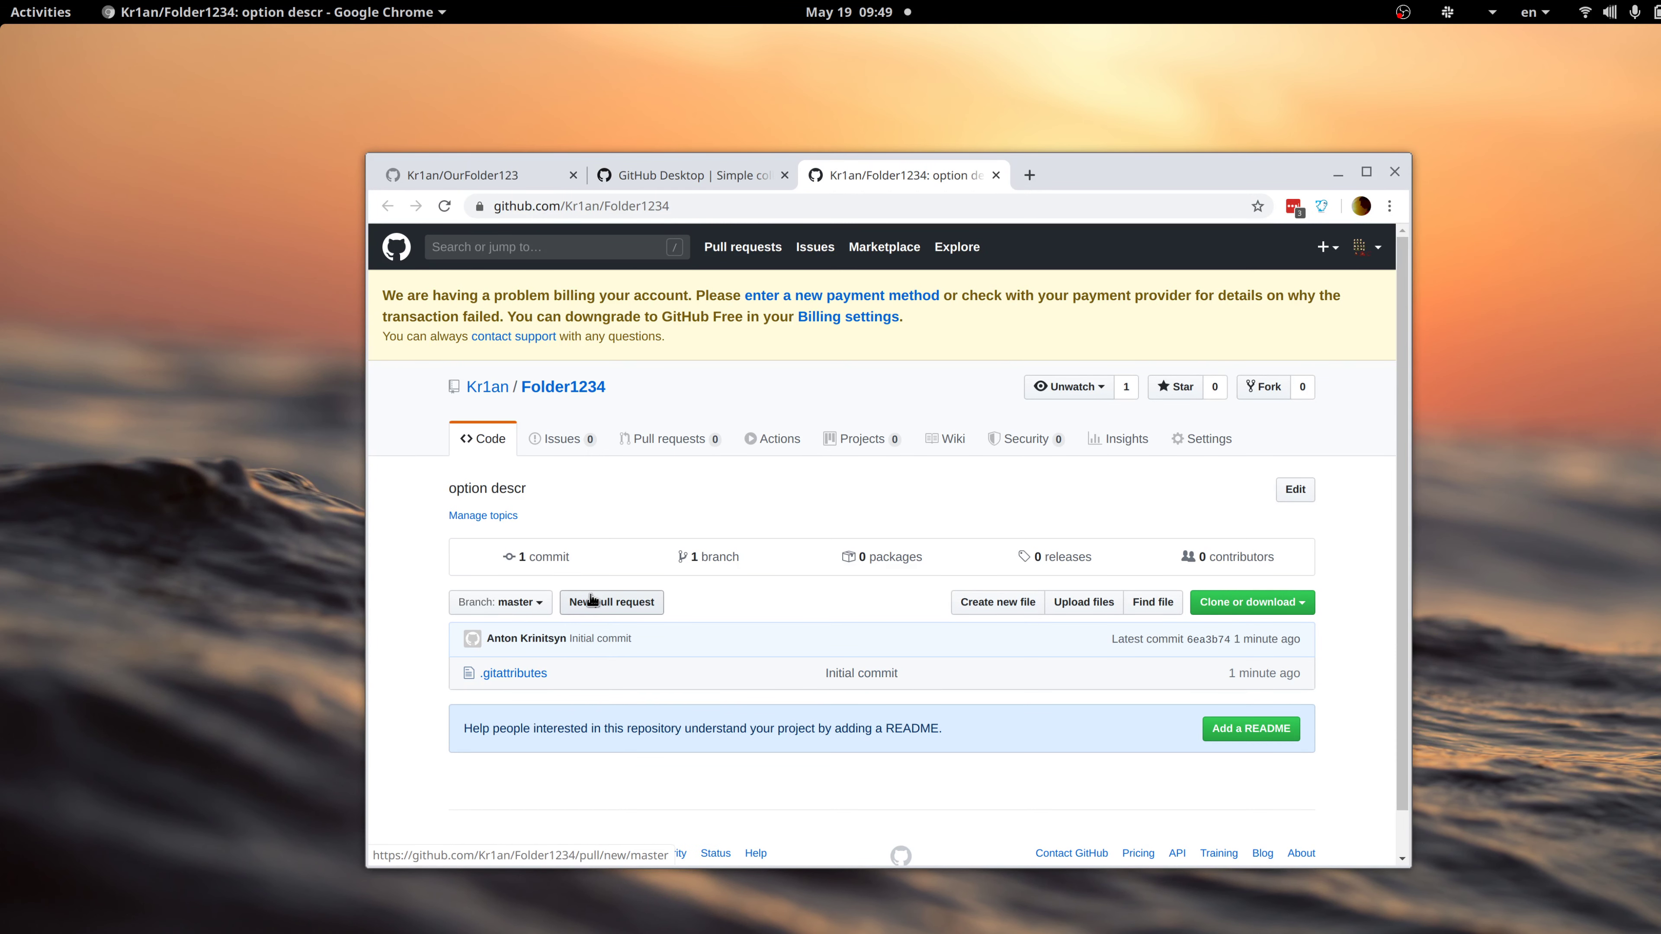
{"action": "scroll", "coordinate": [738, 603], "scroll_direction": "down", "scroll_amount": 1}
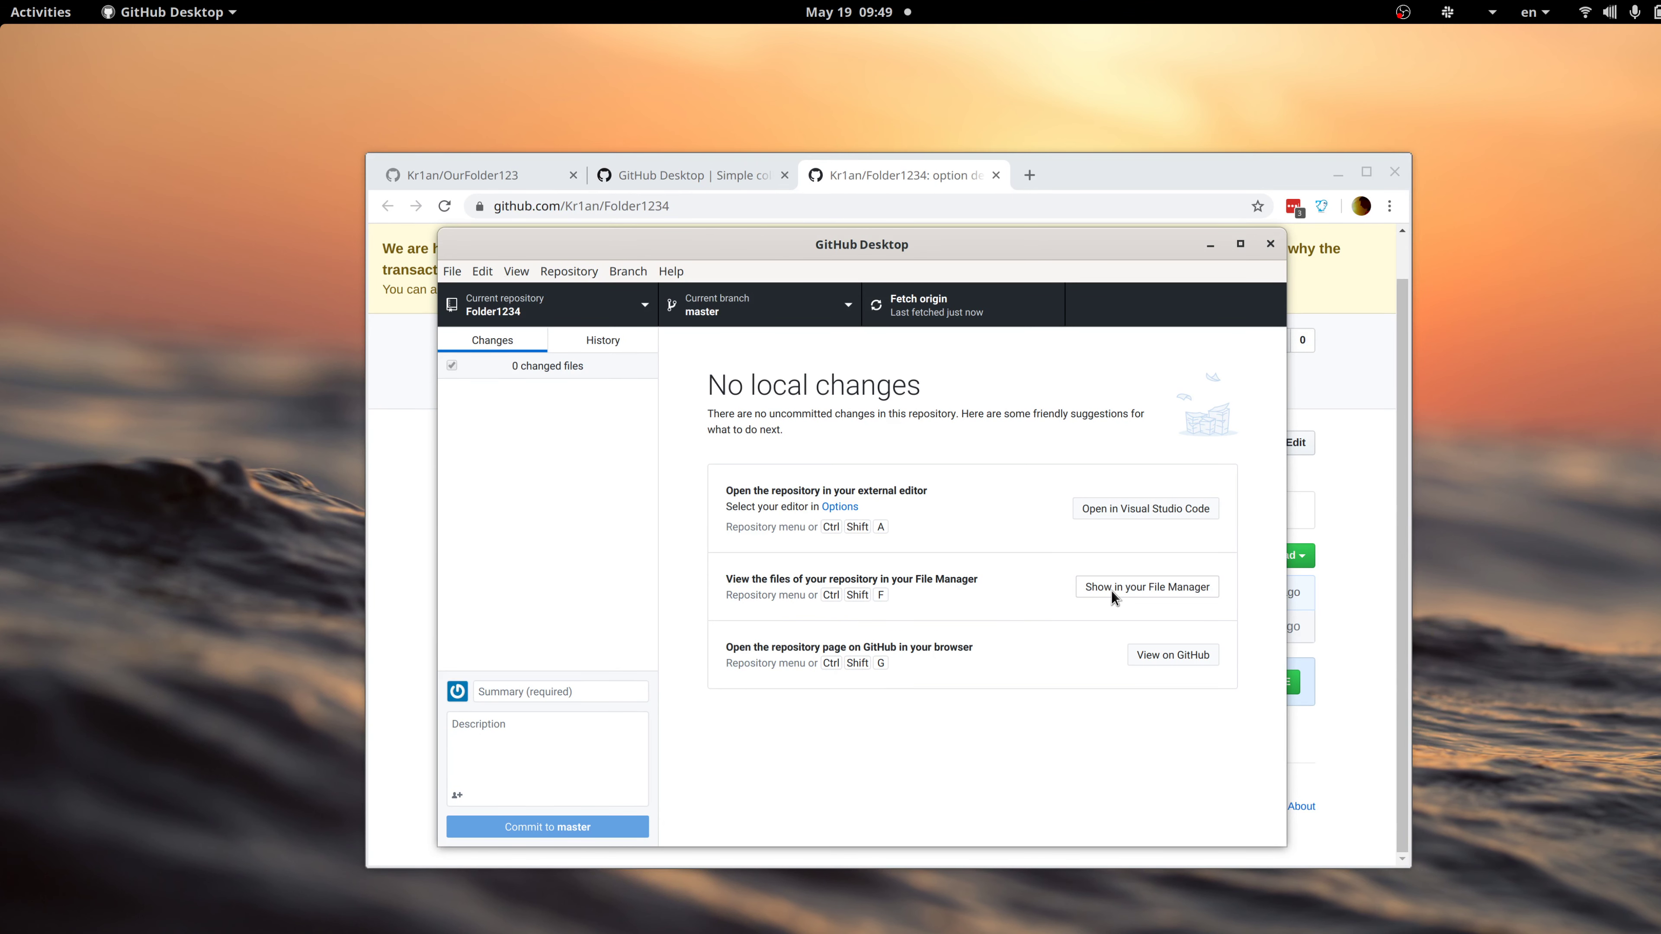
Examine the new-file editor for Folder1234 on GitHub in the browser, leave it without creating a file, and return to GitHub Desktop.
{"action": "key", "text": "alt+Tab"}
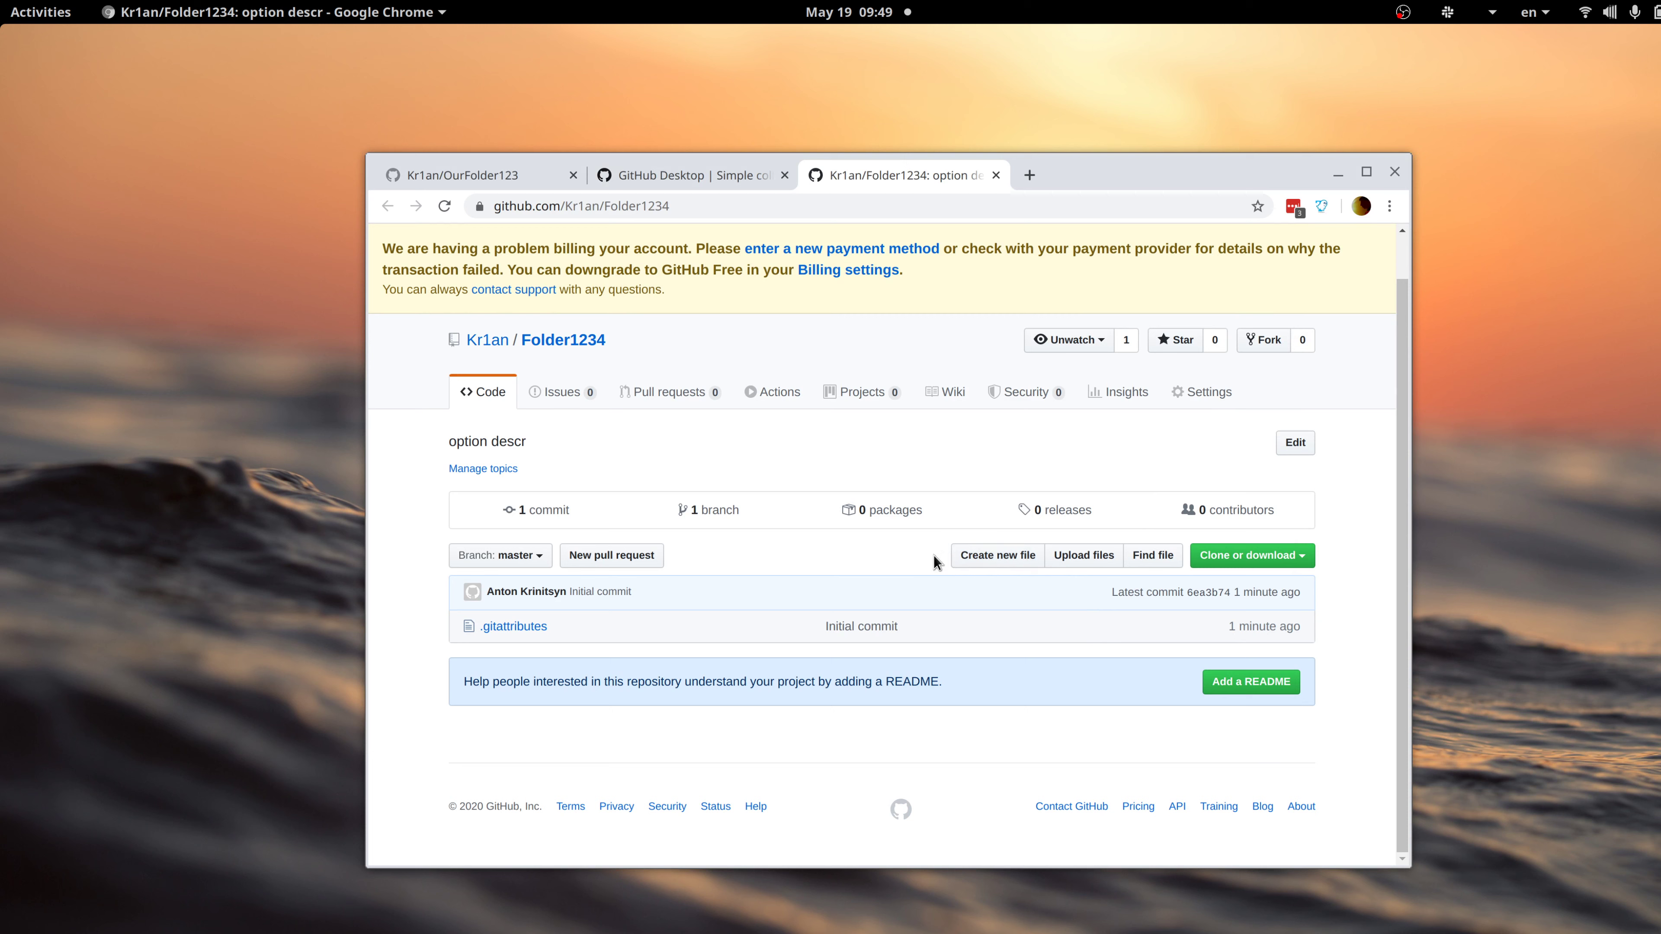
{"action": "left_click", "coordinate": [1006, 567]}
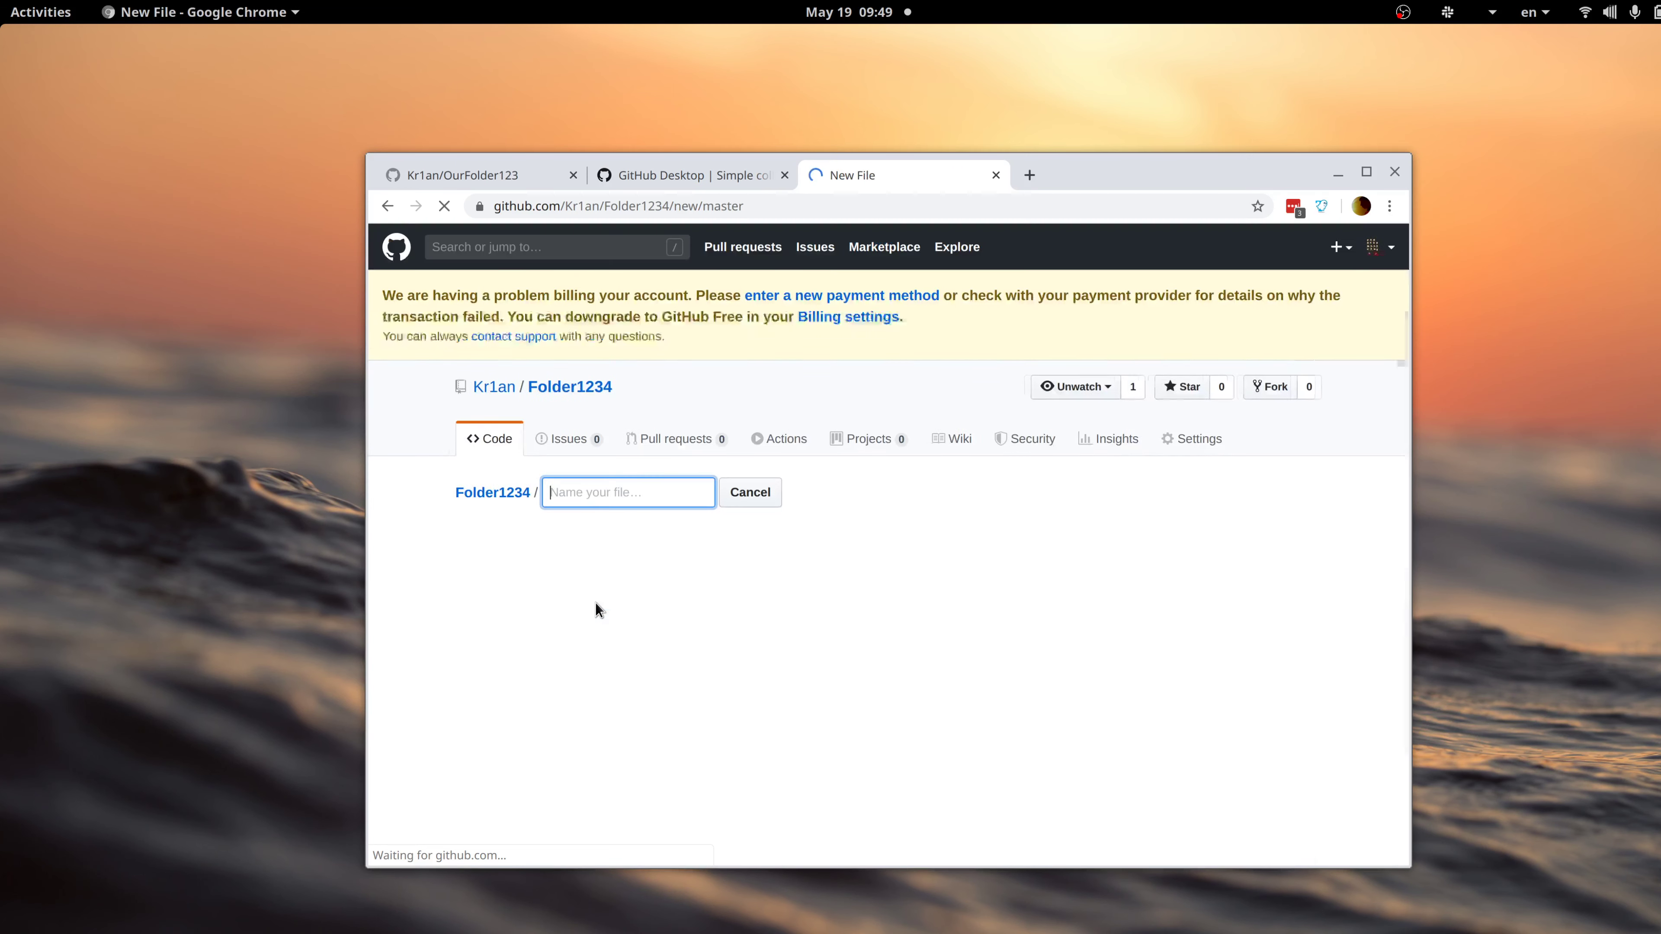
{"action": "scroll", "coordinate": [577, 546], "scroll_direction": "up", "scroll_amount": 1}
{"action": "scroll", "coordinate": [576, 552], "scroll_direction": "up", "scroll_amount": 3}
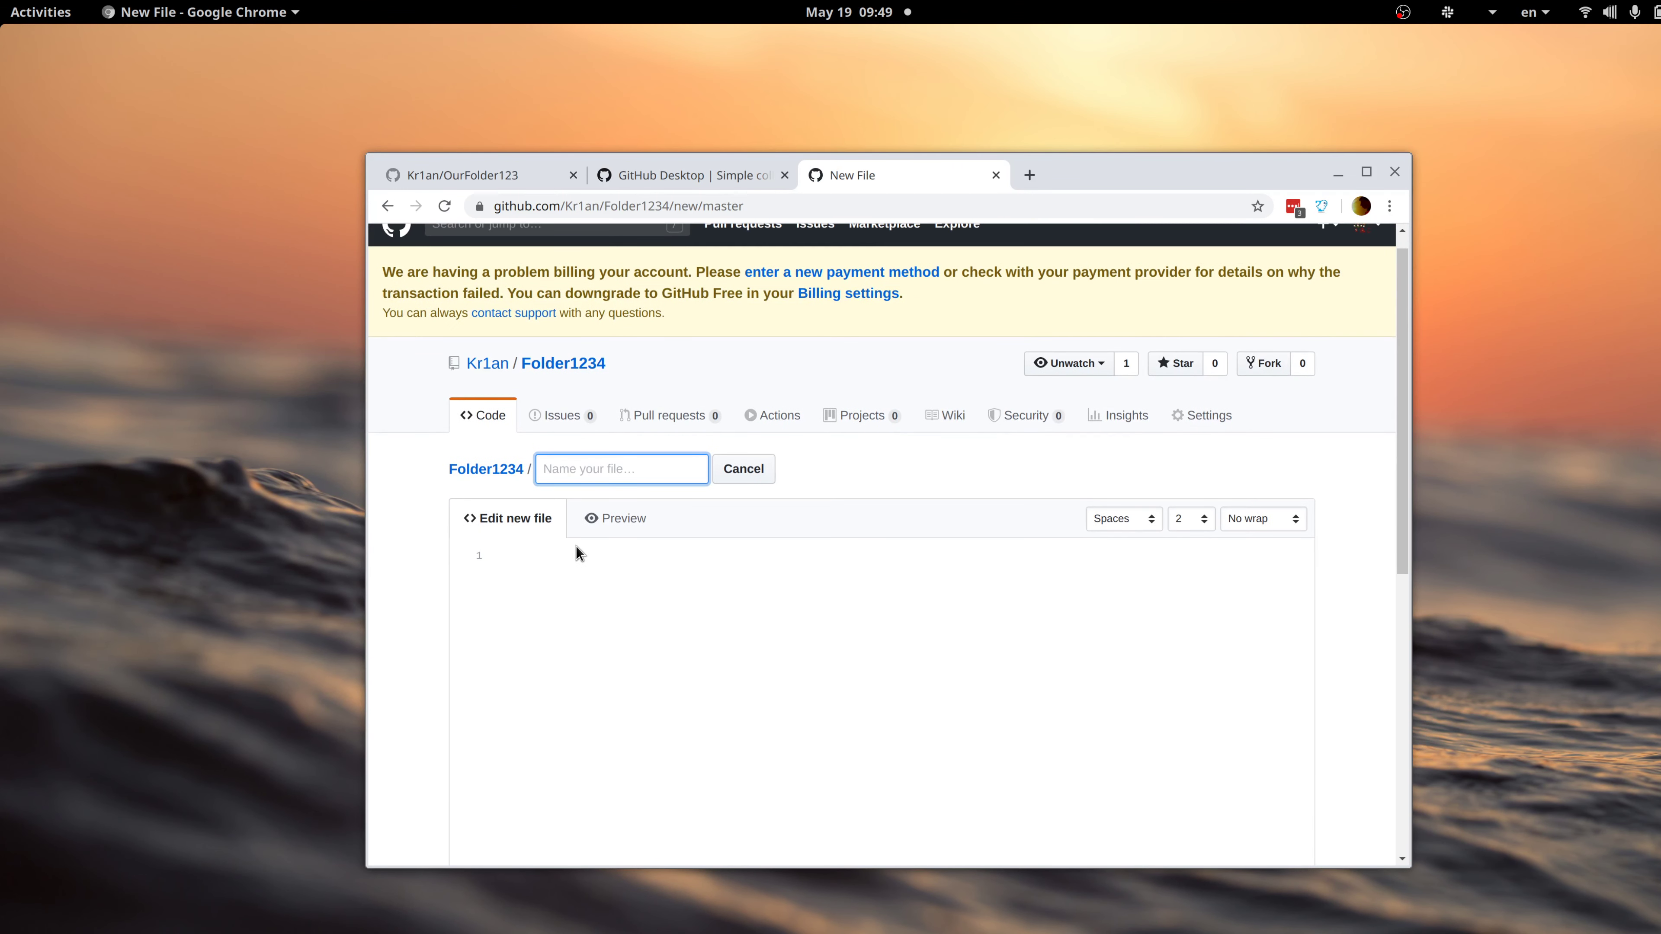
{"action": "scroll", "coordinate": [593, 587], "scroll_direction": "down", "scroll_amount": 10}
{"action": "scroll", "coordinate": [593, 587], "scroll_direction": "up", "scroll_amount": 9}
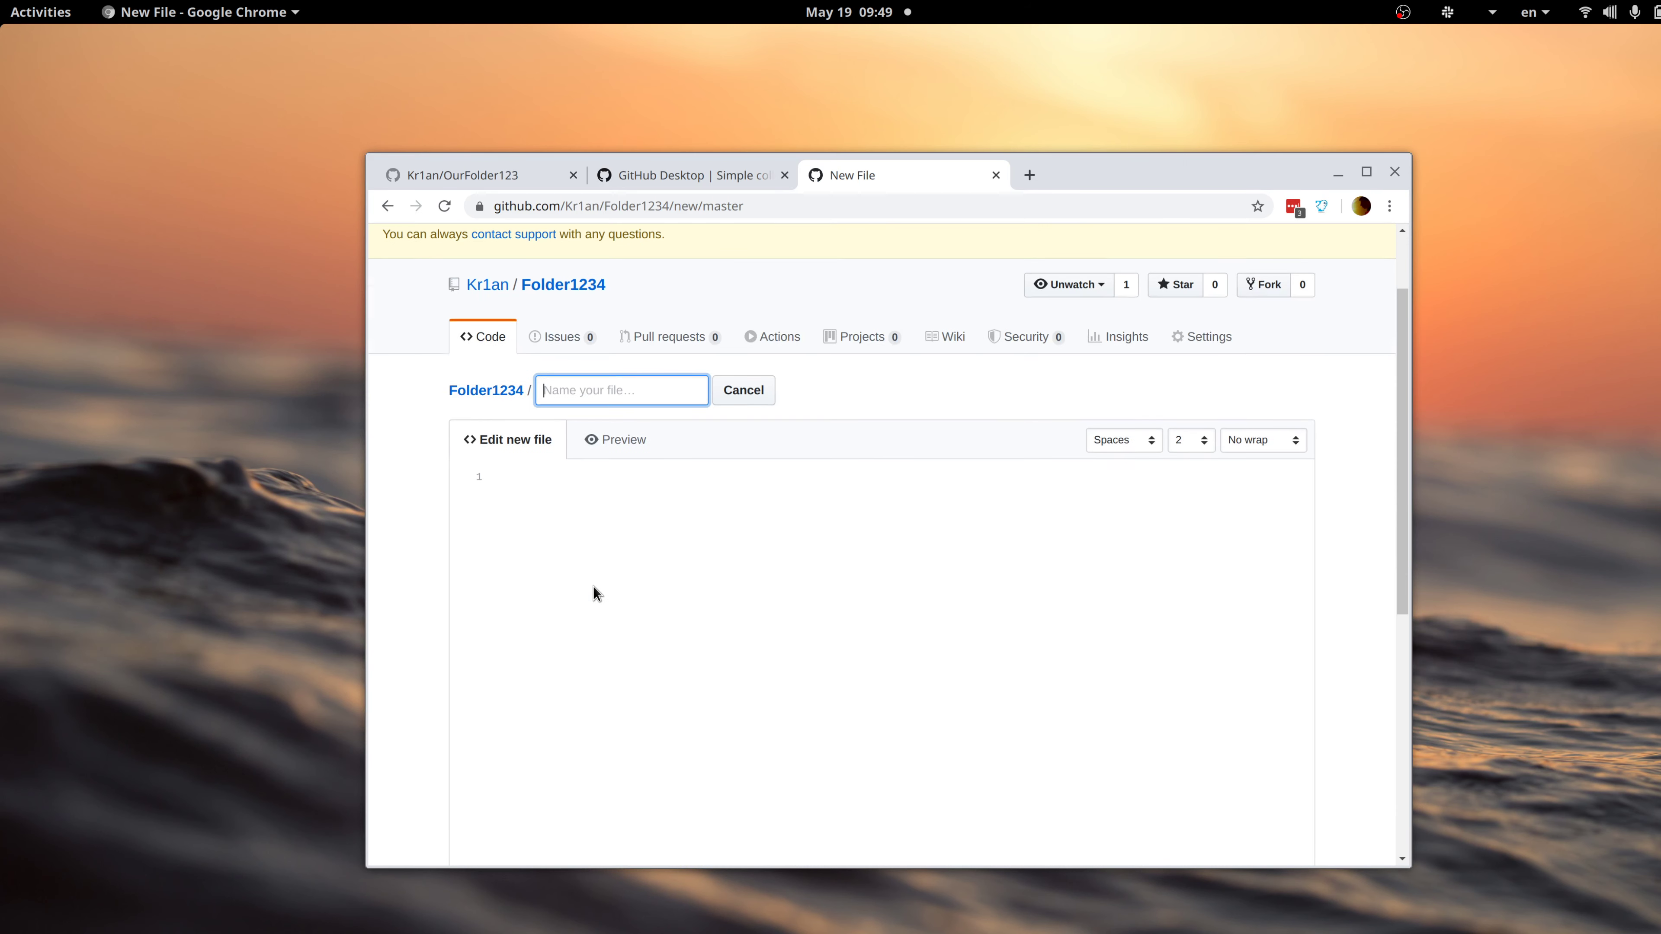
{"action": "left_click", "coordinate": [589, 521]}
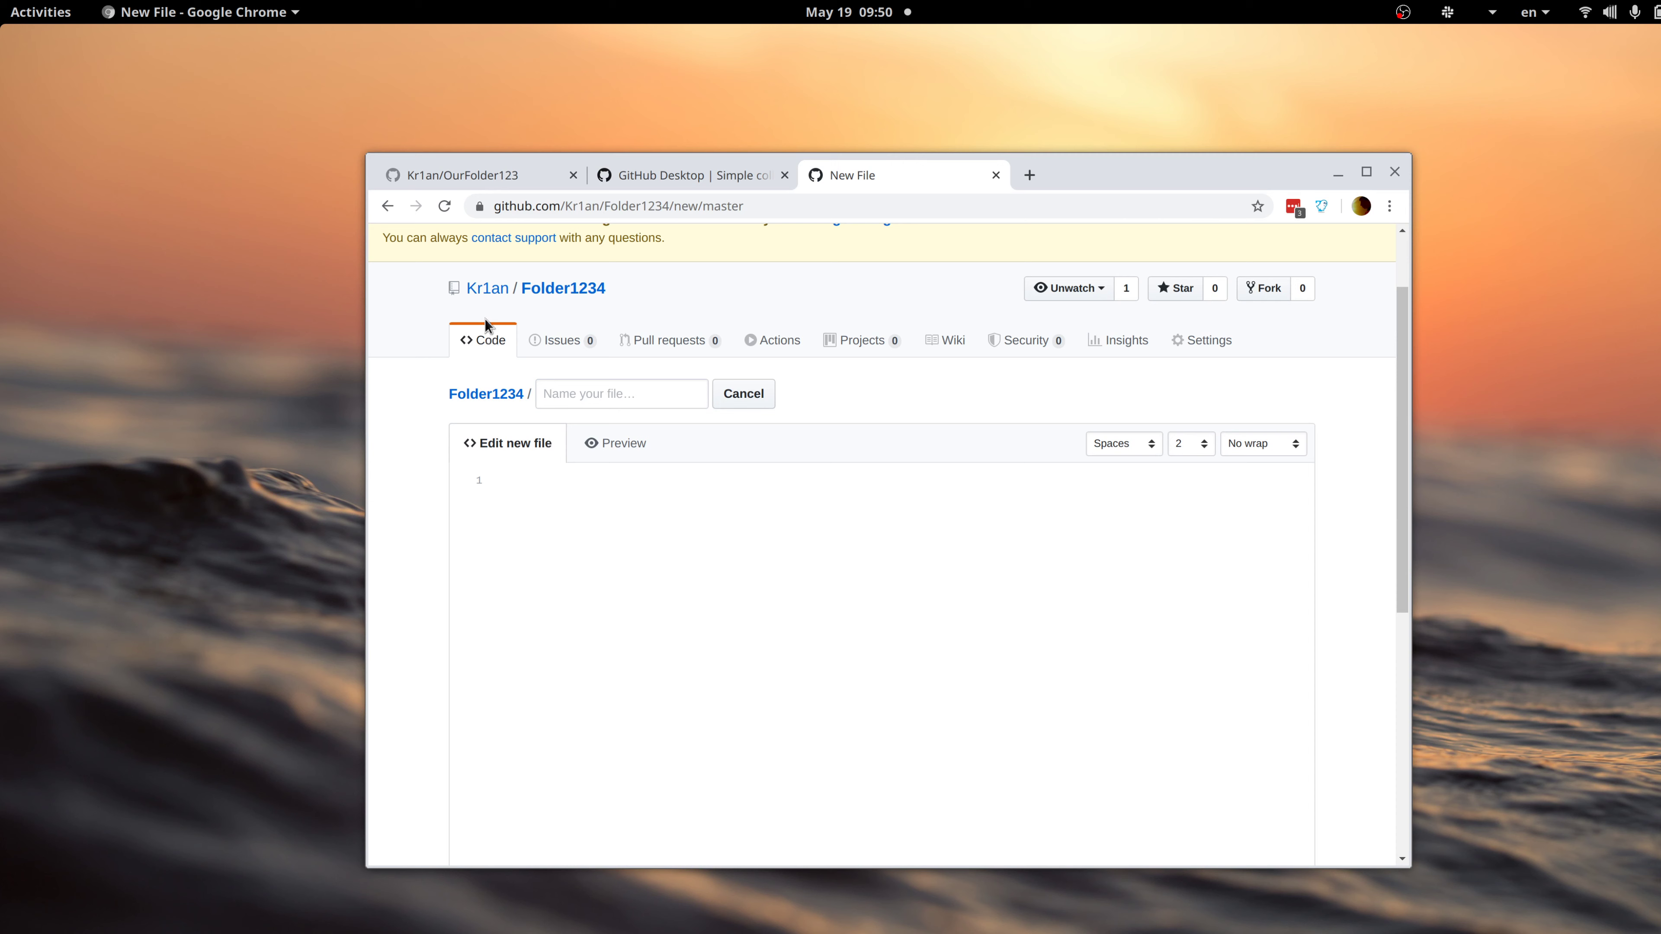
{"action": "left_click", "coordinate": [493, 347]}
{"action": "key", "text": "alt+Tab"}
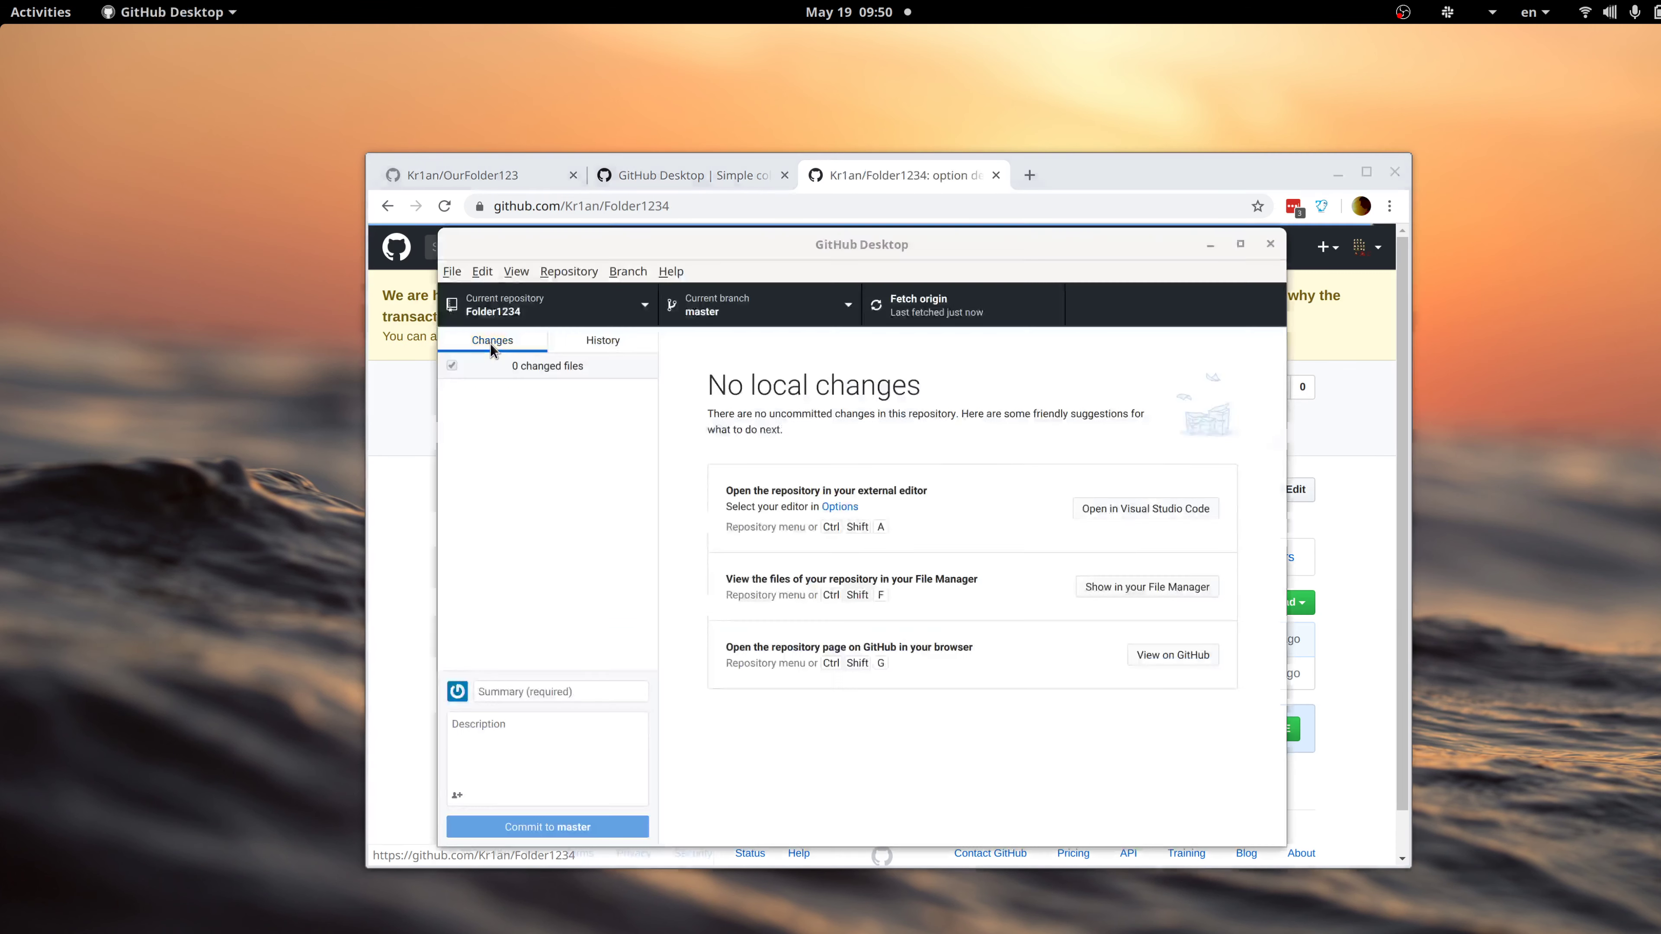
{"action": "key", "text": "alt+Tab"}
{"action": "key", "text": "alt+Tab"}
{"action": "key", "text": "alt+Tab"}
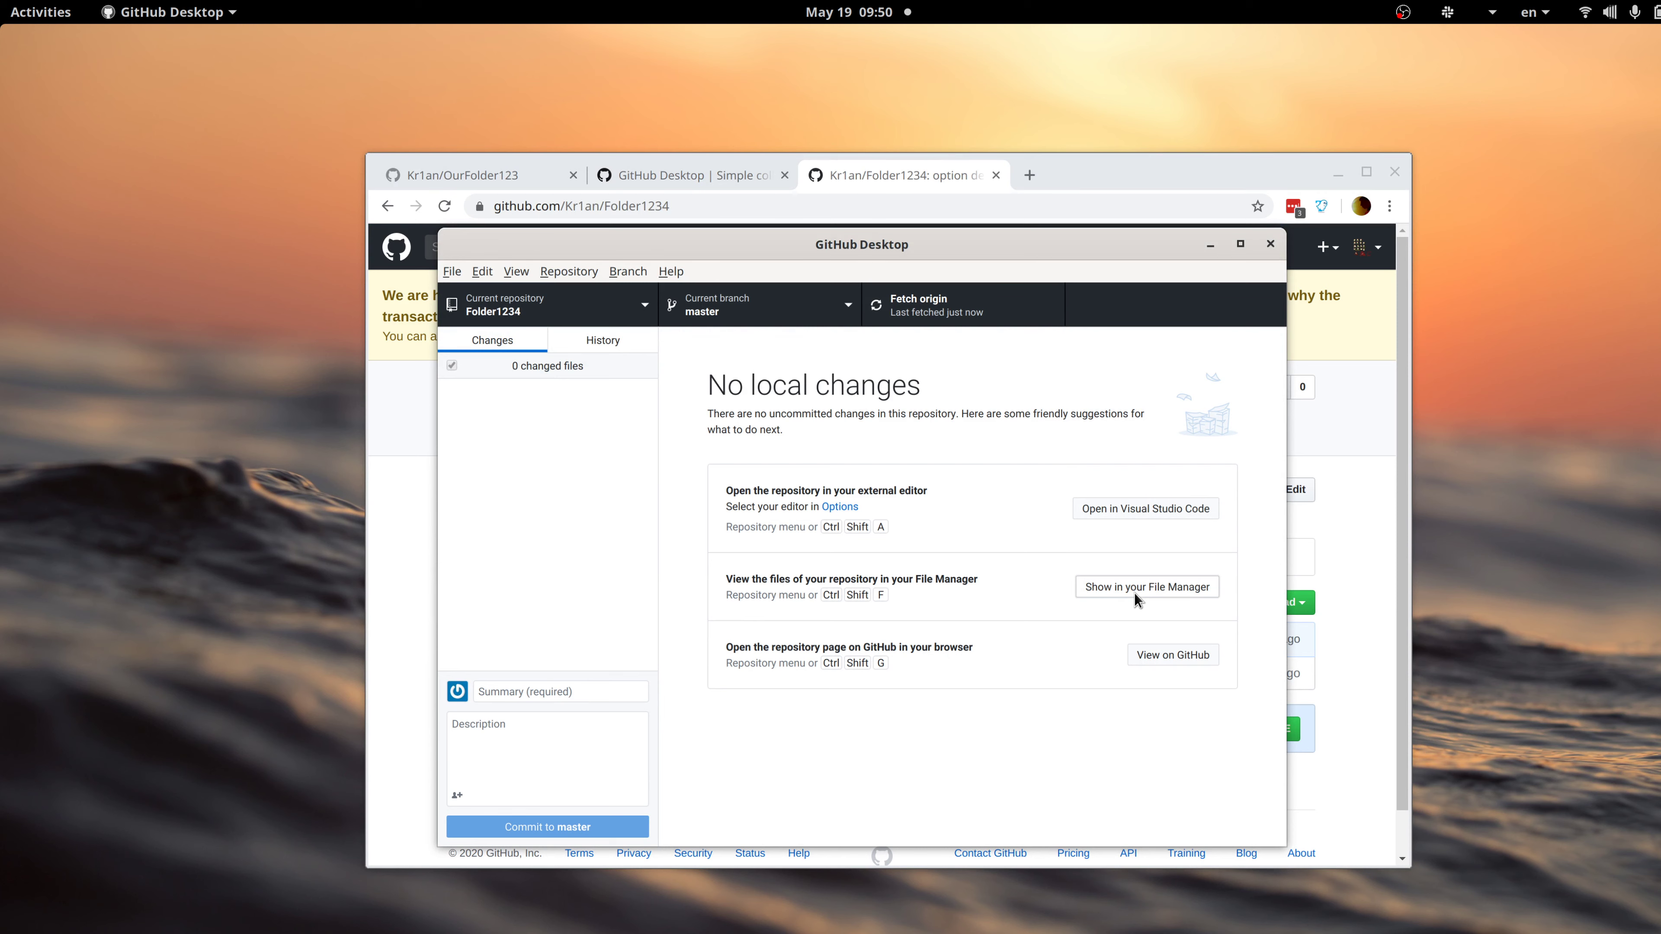
Show the Folder1234 repository in the file manager to check its location and contents, then close the file manager.
{"action": "left_click", "coordinate": [1134, 592]}
{"action": "left_click_drag", "start_coordinate": [548, 274], "coordinate": [1000, 512]}
{"action": "left_click", "coordinate": [854, 310]}
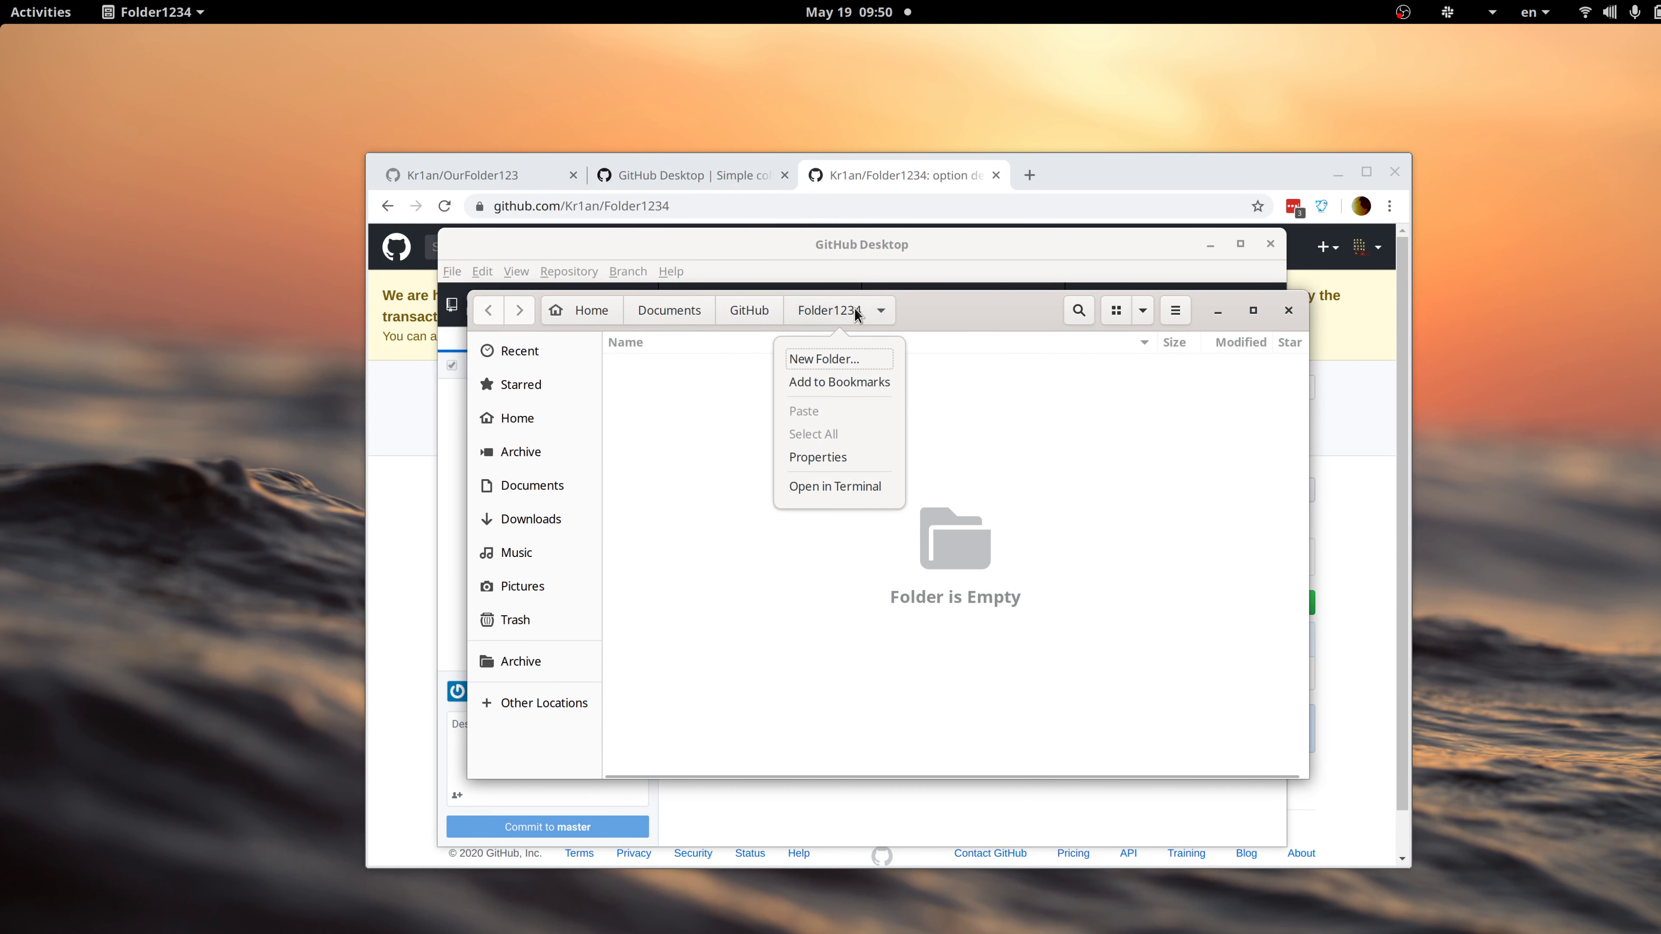
{"action": "left_click", "coordinate": [857, 316]}
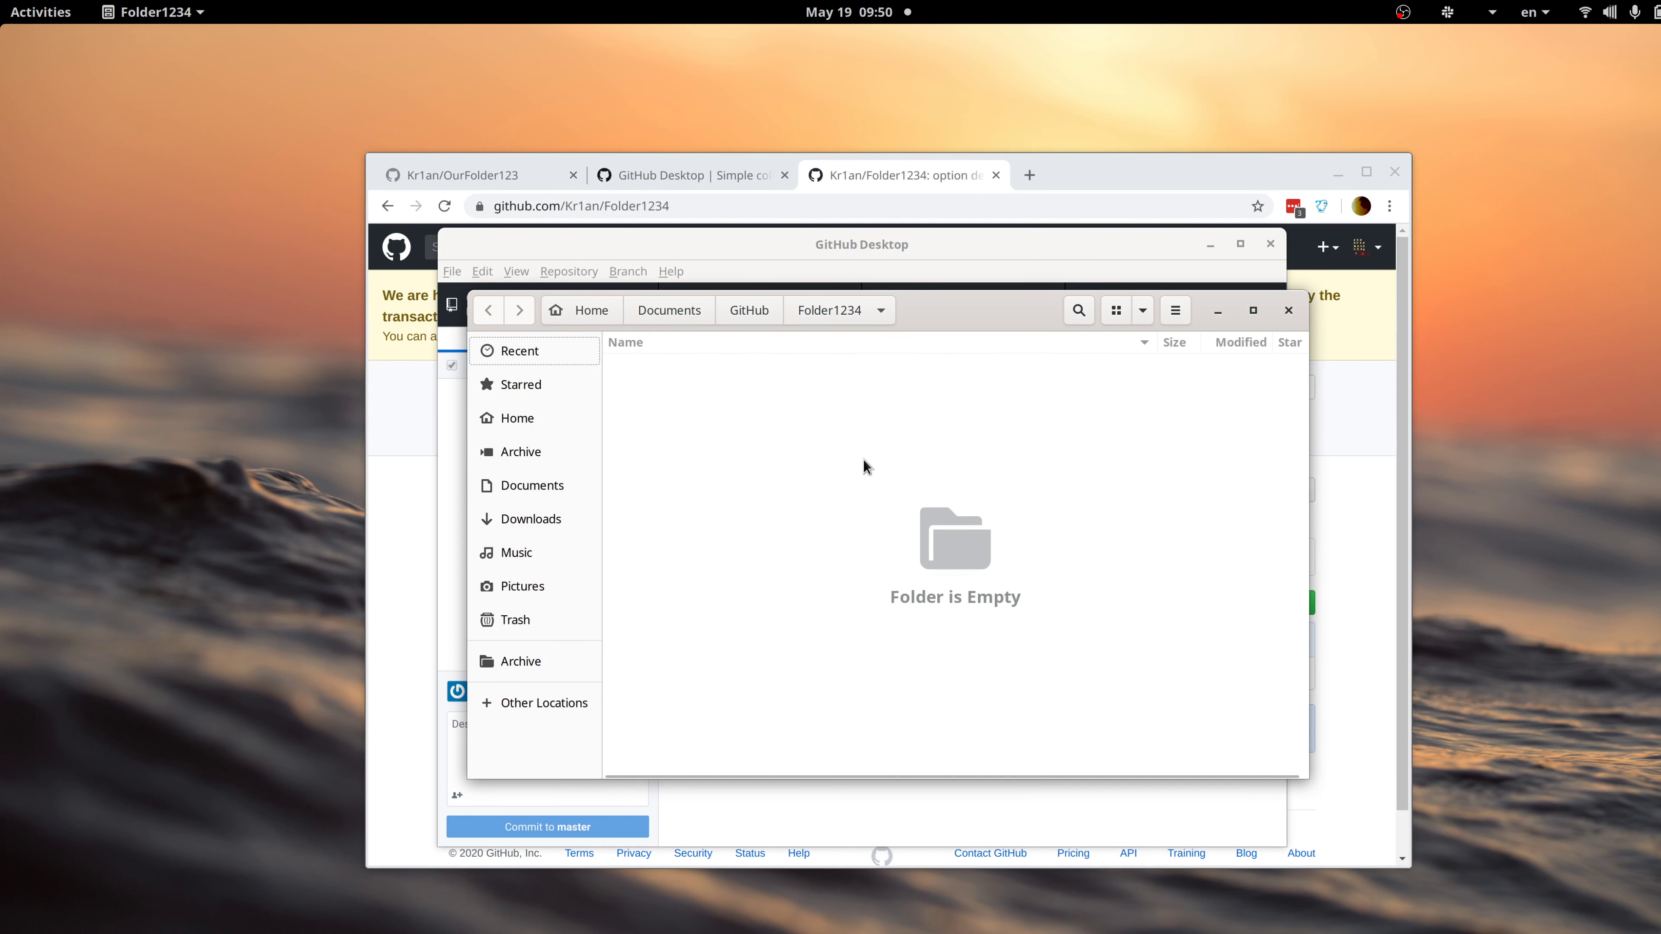
{"action": "left_click", "coordinate": [1286, 311]}
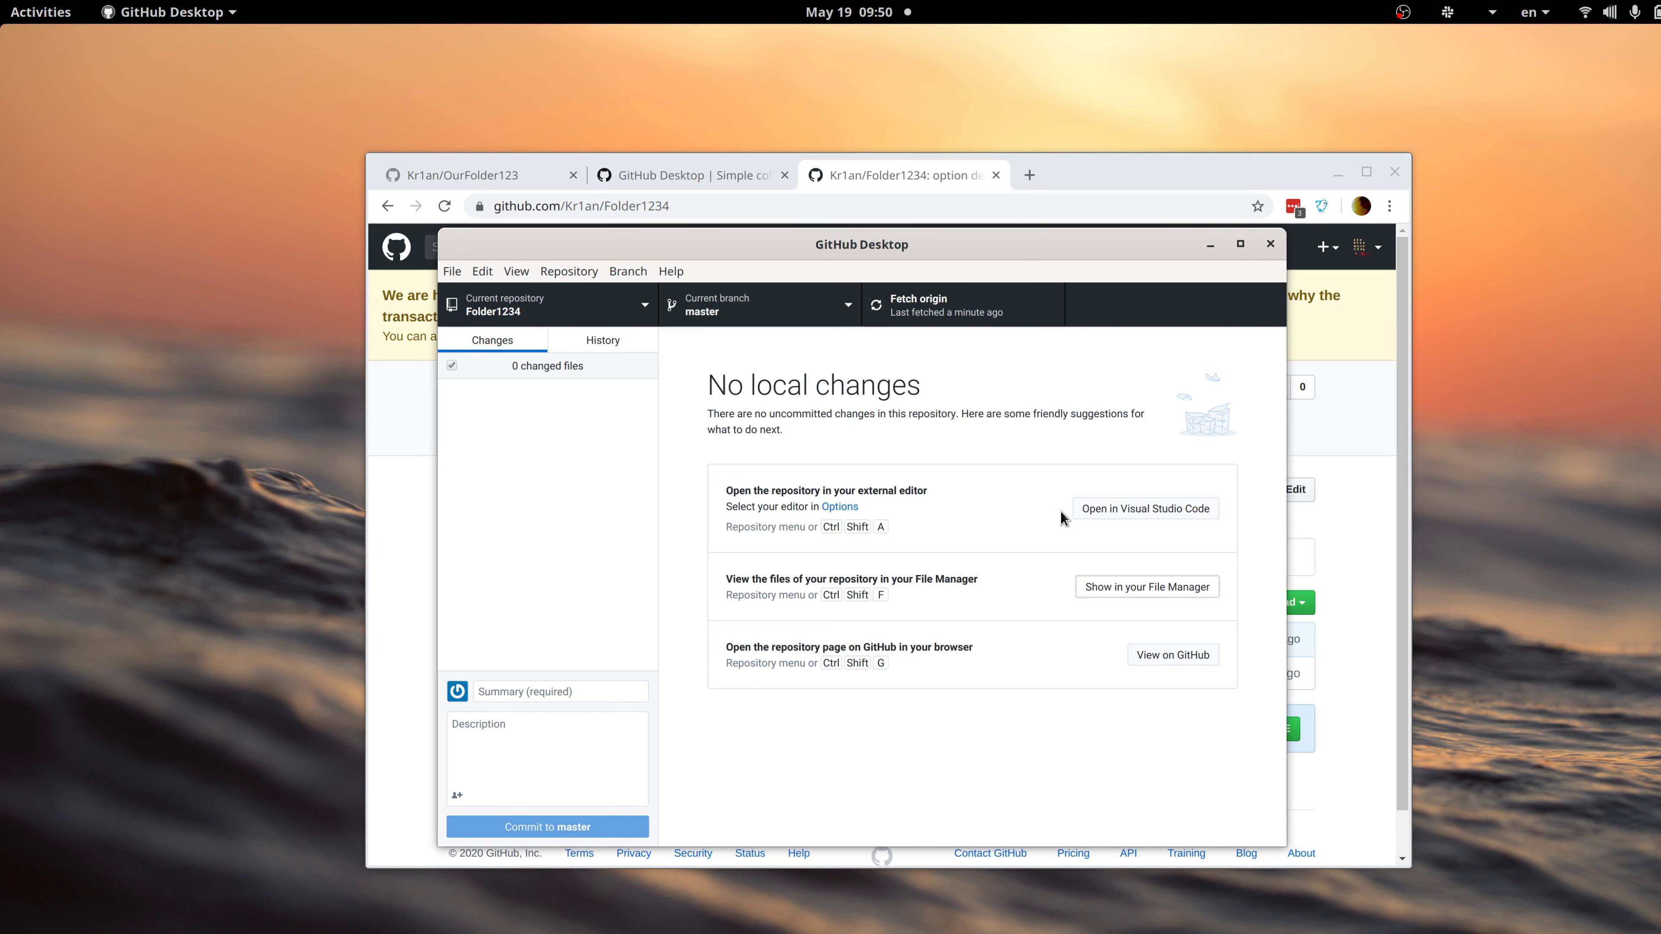
Open the Folder1234 repository in the external code editor from GitHub Desktop.
{"action": "left_click", "coordinate": [1116, 512]}
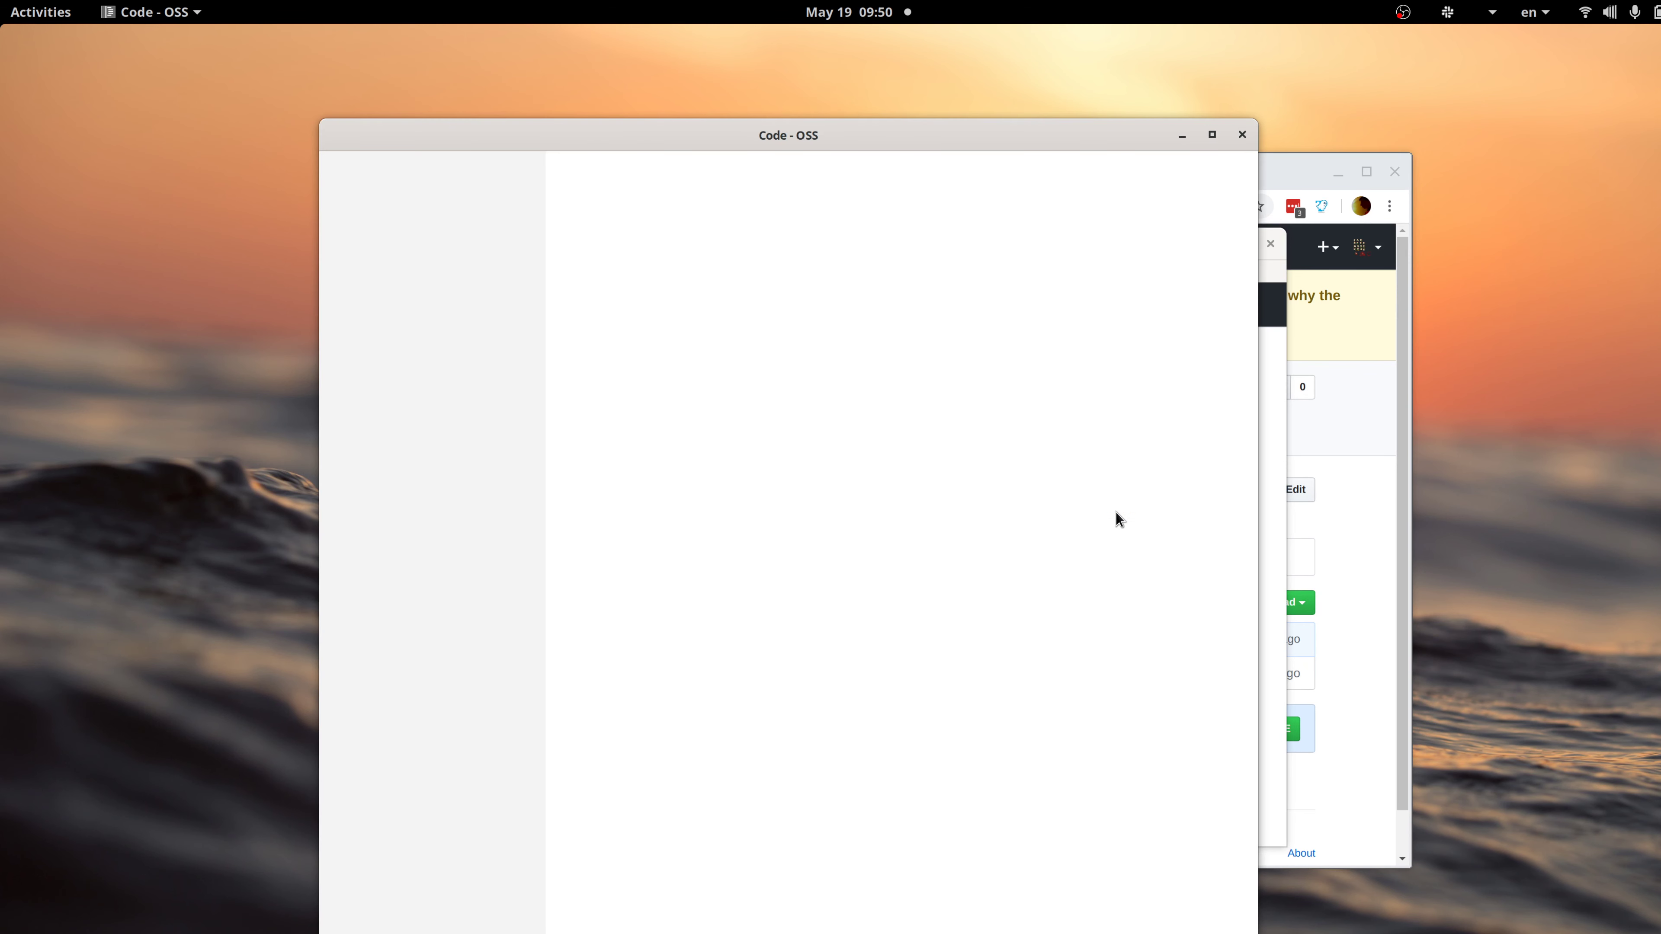
{"action": "left_click_drag", "start_coordinate": [1022, 513], "coordinate": [1097, 501]}
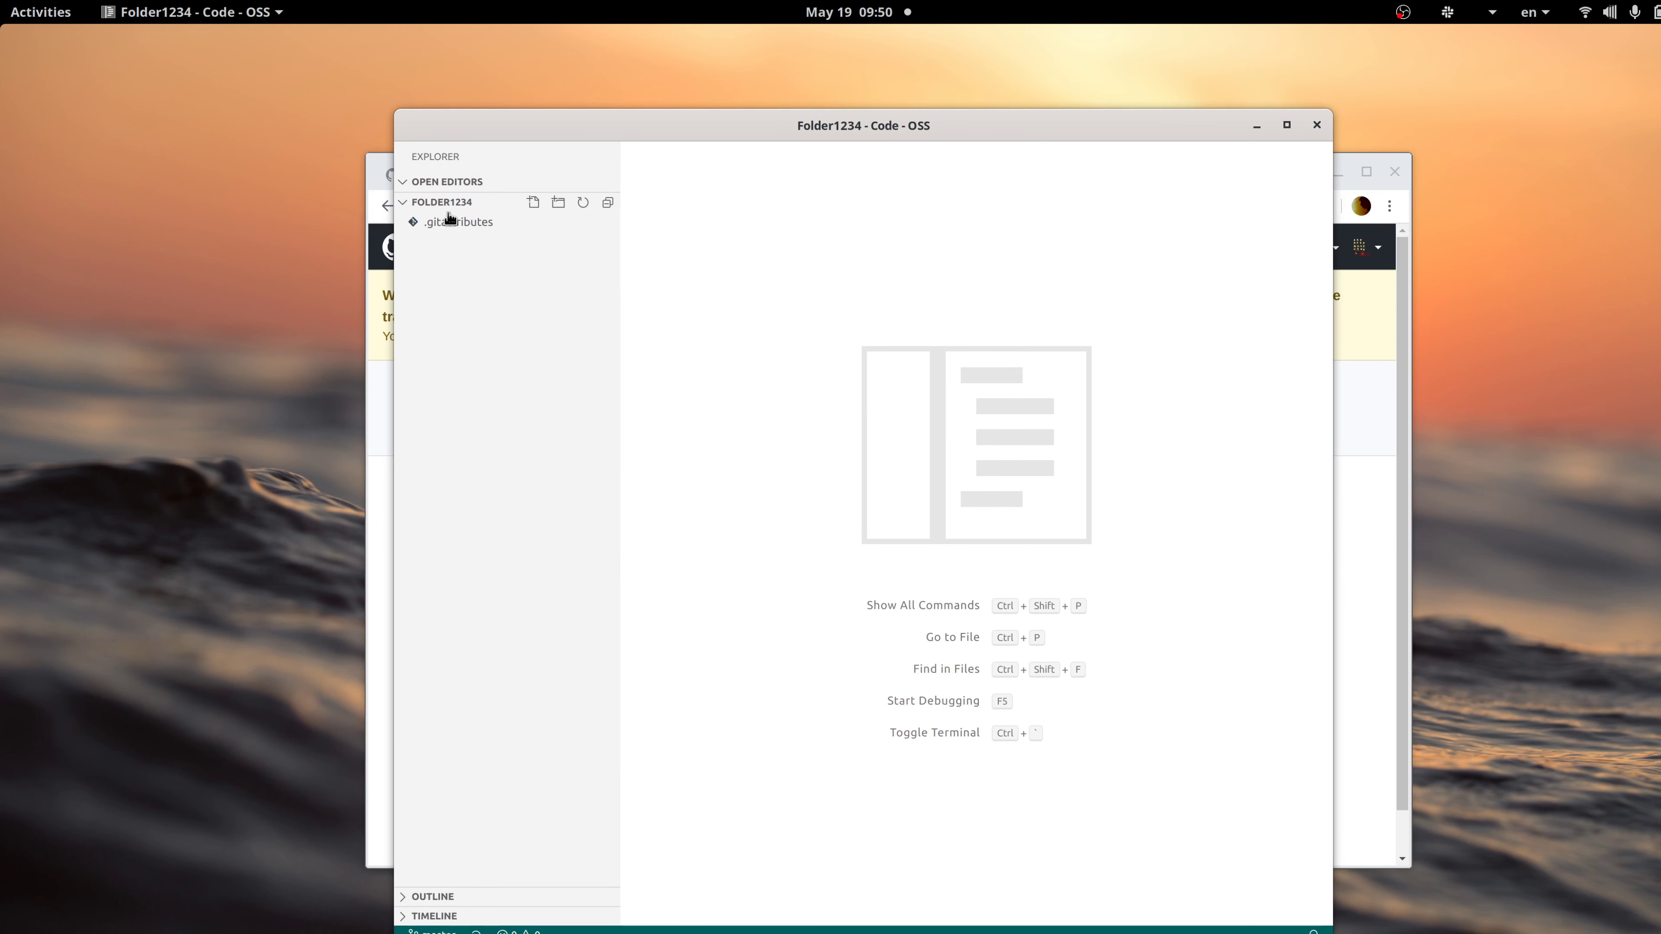
{"action": "left_click", "coordinate": [426, 280]}
{"action": "right_click", "coordinate": [455, 280]}
{"action": "key", "text": "Escape"}
Examine the OurFolder123 repository's files and folder on GitHub in the browser, then return to the code editor.
{"action": "key", "text": "alt+Tab"}
{"action": "key", "text": "alt+Tab"}
{"action": "key", "text": "alt+Tab"}
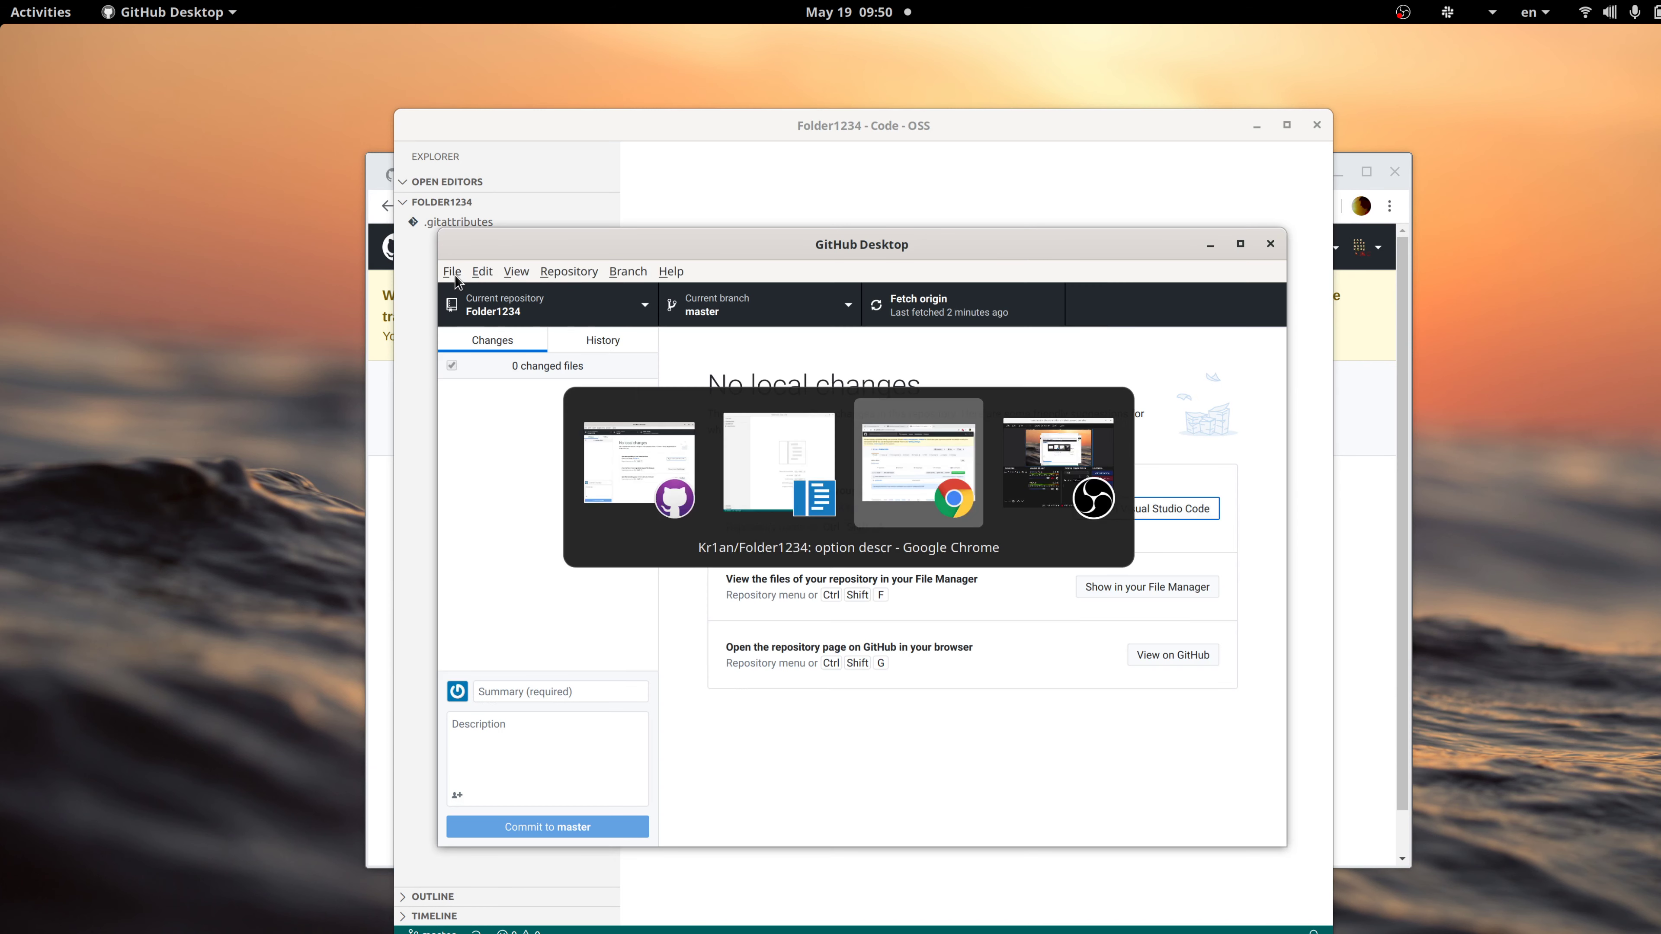
{"action": "left_click", "coordinate": [452, 174]}
{"action": "left_click", "coordinate": [501, 485]}
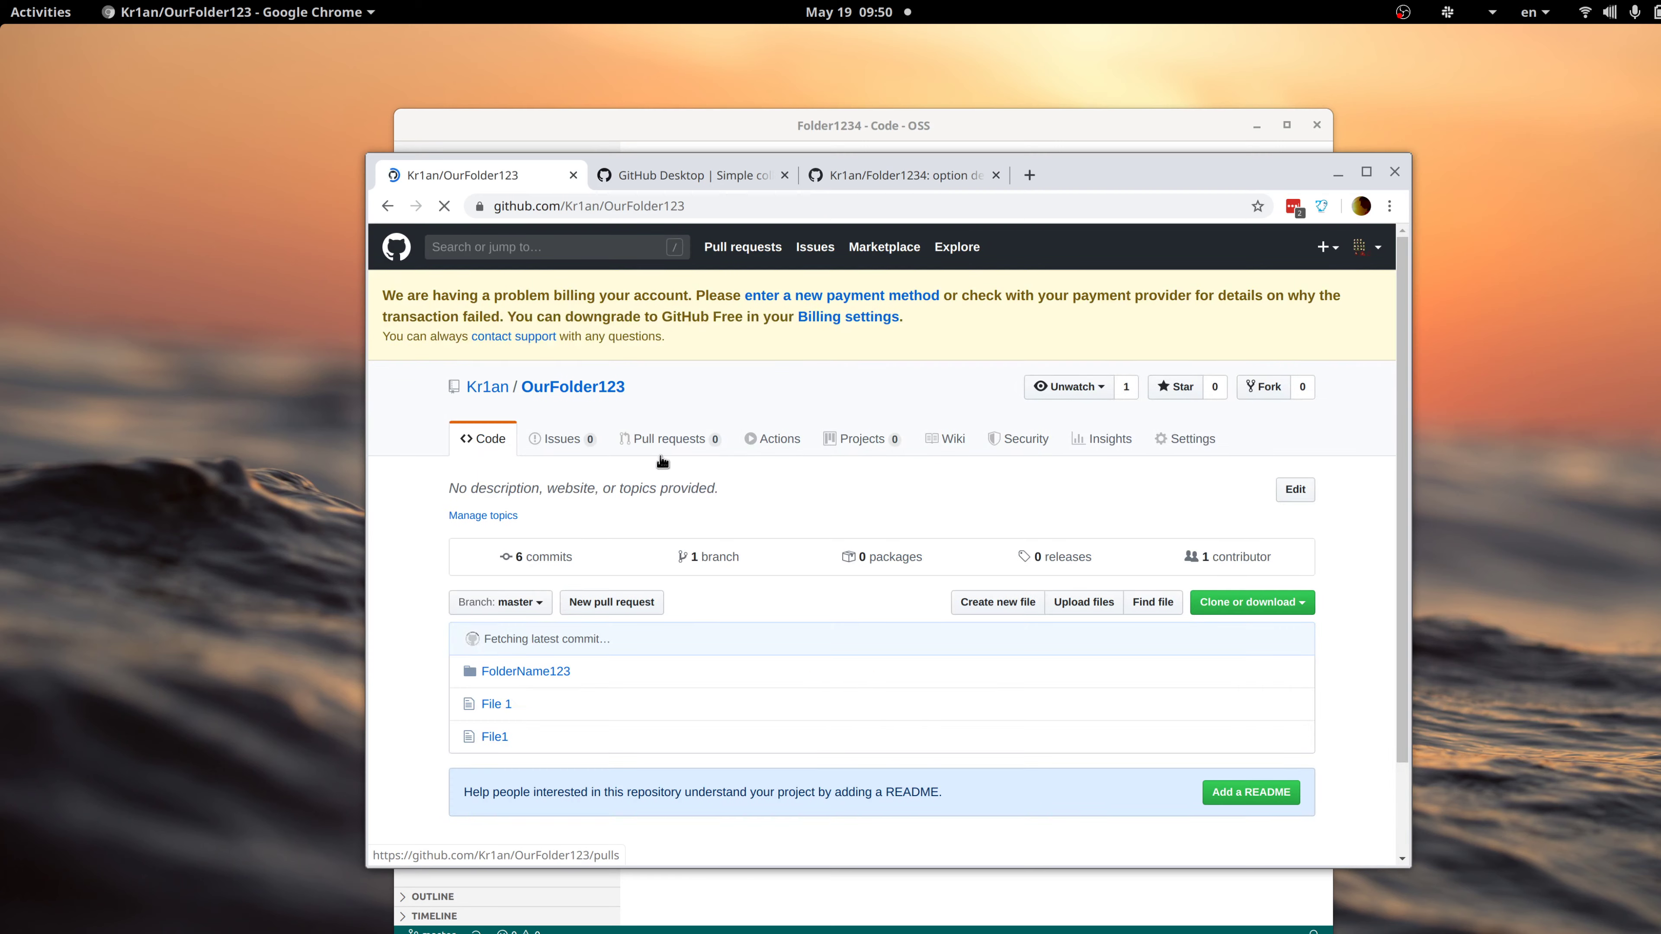
{"action": "scroll", "coordinate": [548, 657], "scroll_direction": "down", "scroll_amount": 1}
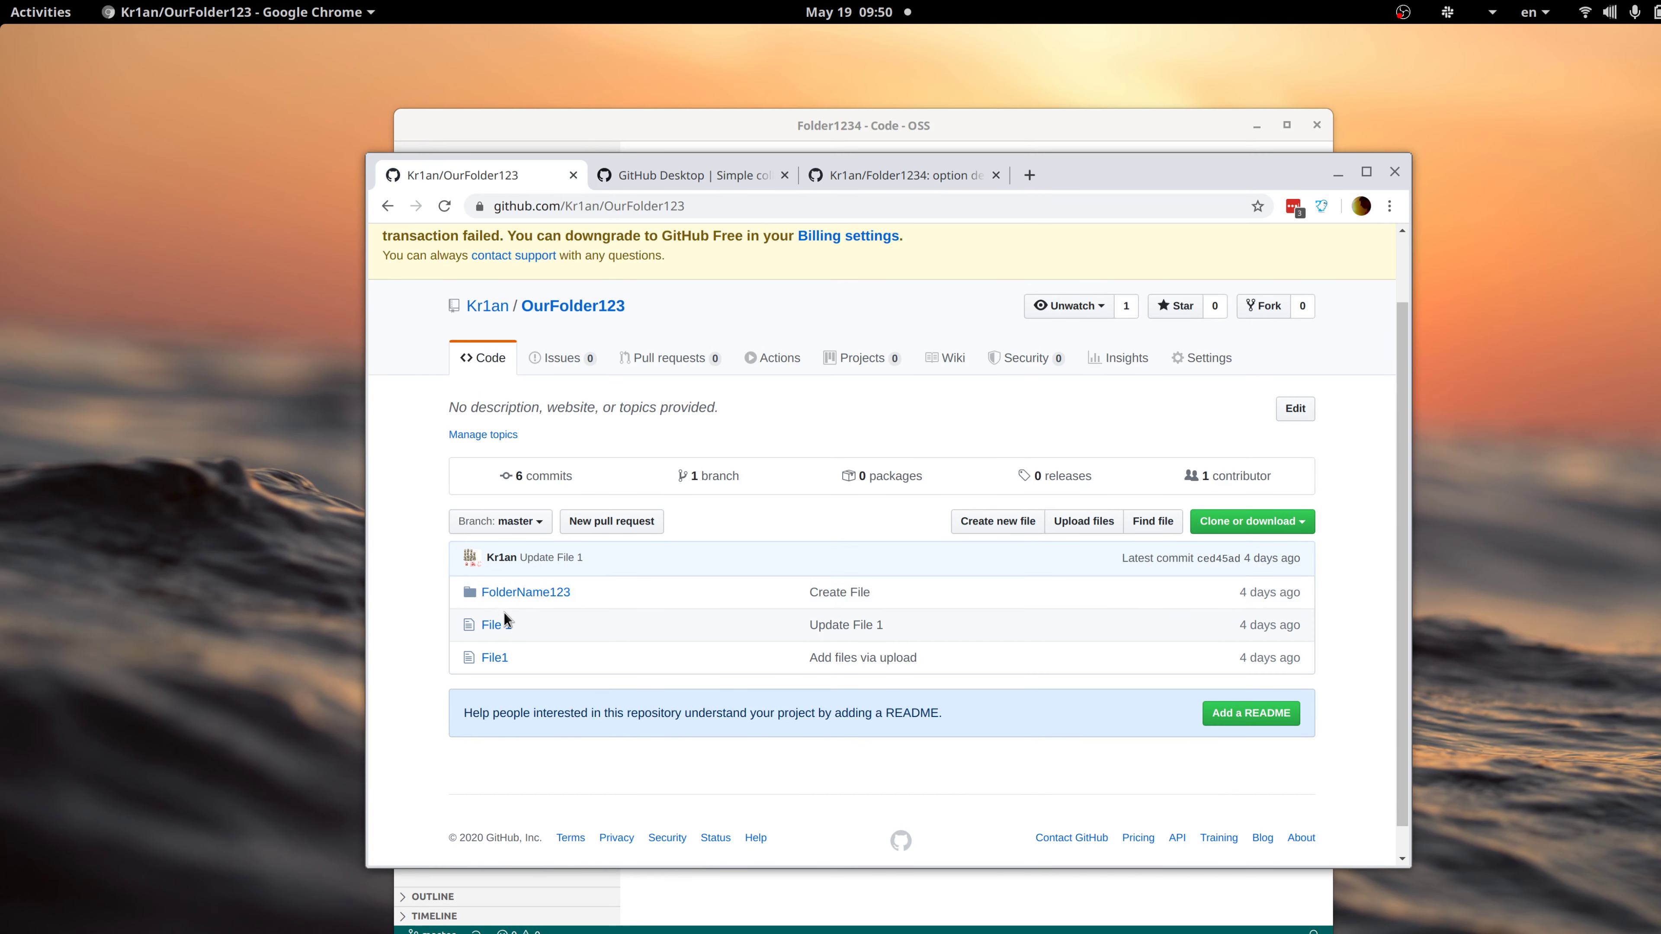
{"action": "scroll", "coordinate": [531, 613], "scroll_direction": "up", "scroll_amount": 1}
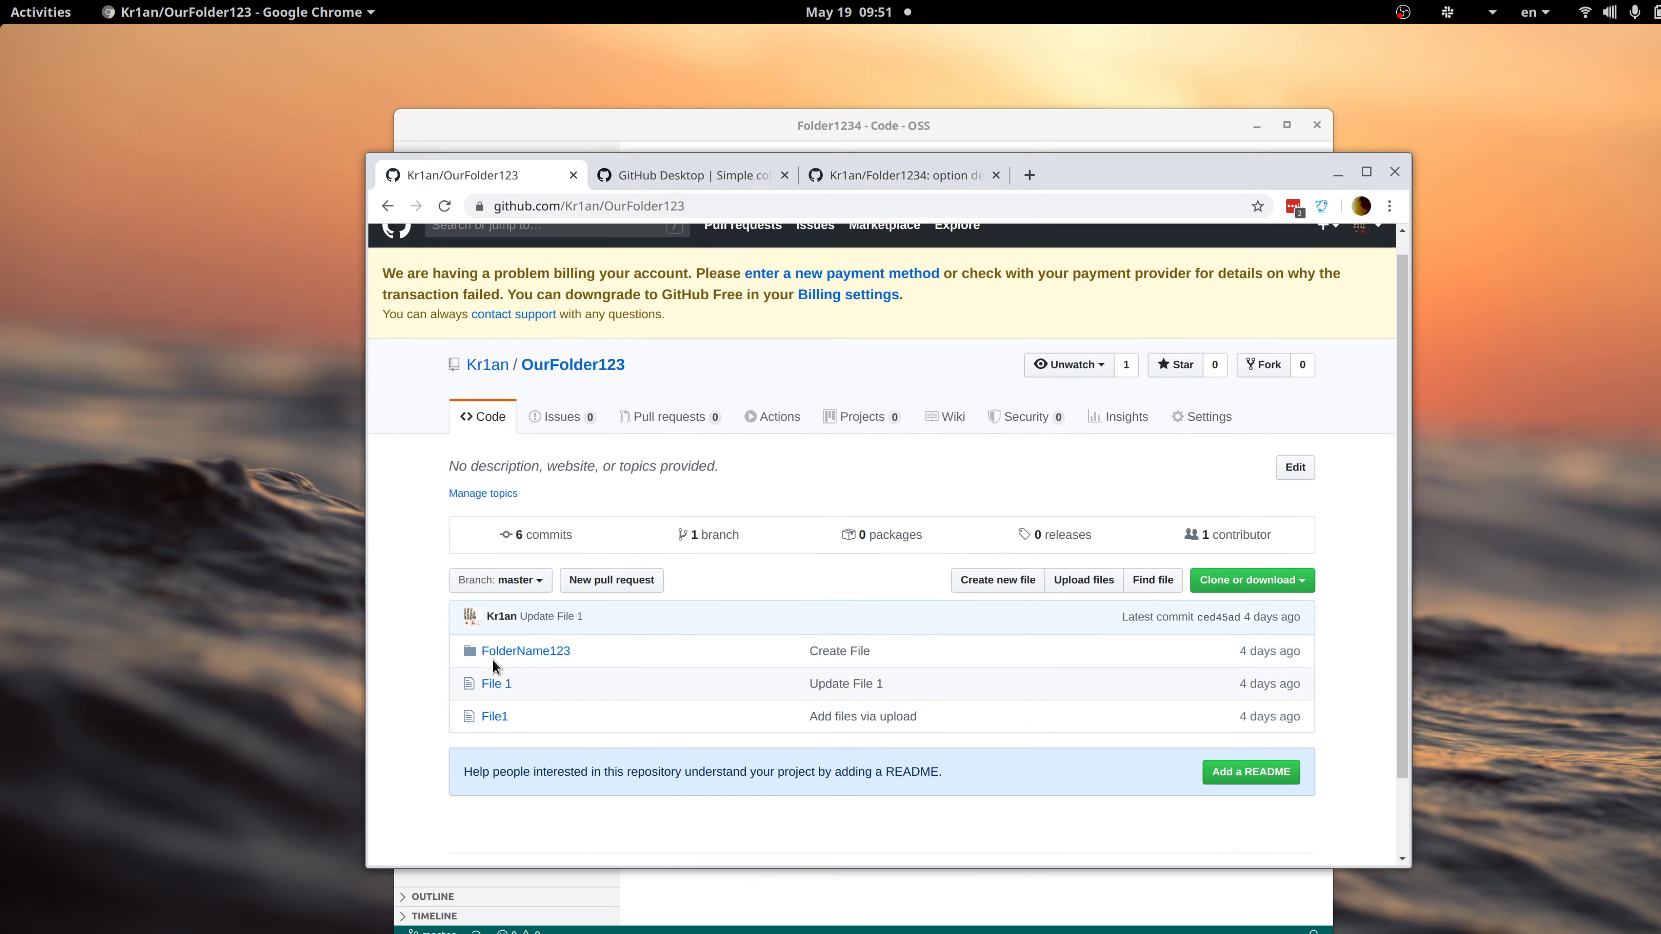
{"action": "key", "text": "alt+Tab"}
{"action": "key", "text": "alt+Tab"}
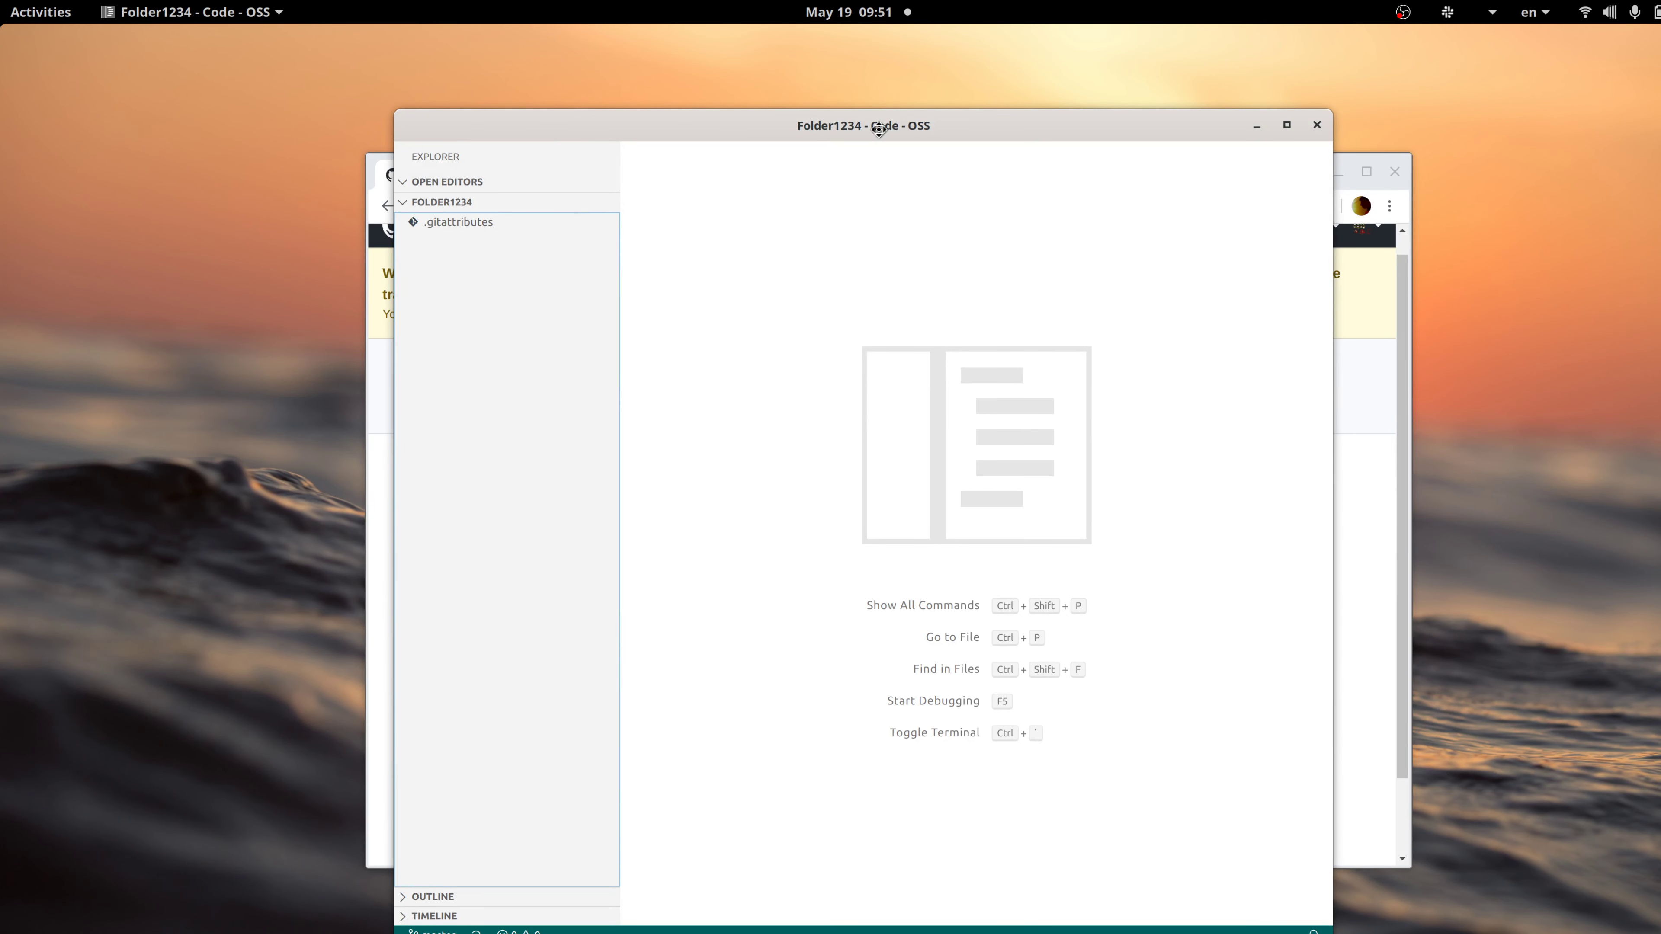
{"action": "mouse_move", "coordinate": [875, 130]}
{"action": "left_mouse_down"}
{"action": "mouse_move", "coordinate": [870, 104]}
{"action": "mouse_move", "coordinate": [893, 108]}
{"action": "left_mouse_up"}
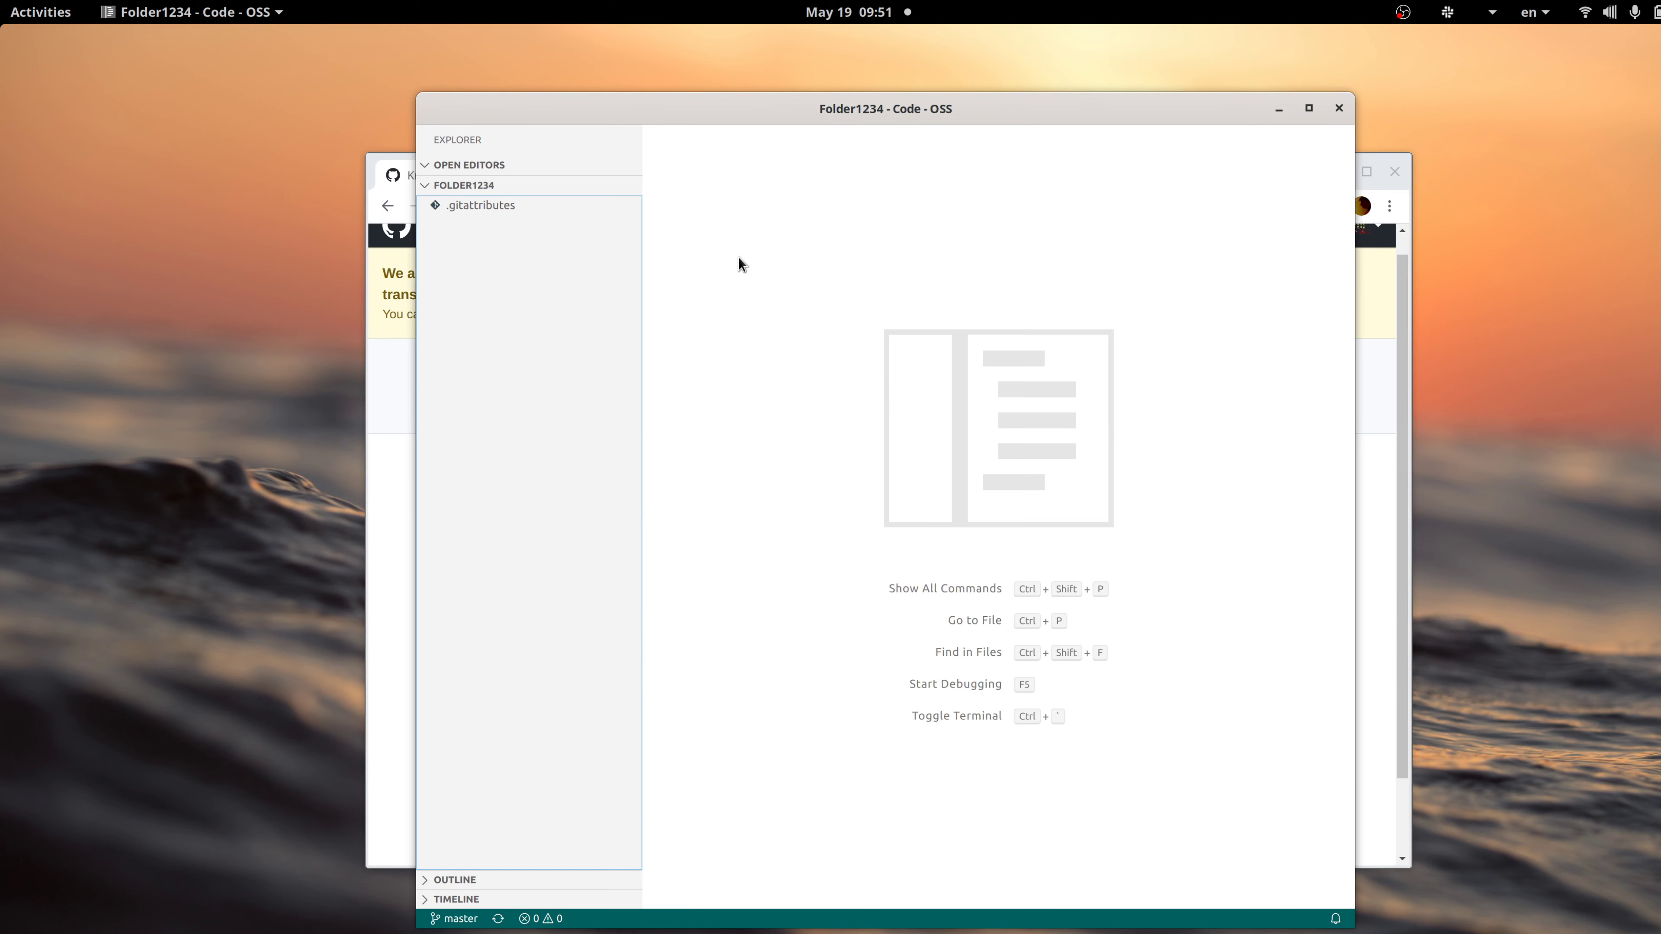
{"action": "left_click", "coordinate": [395, 177]}
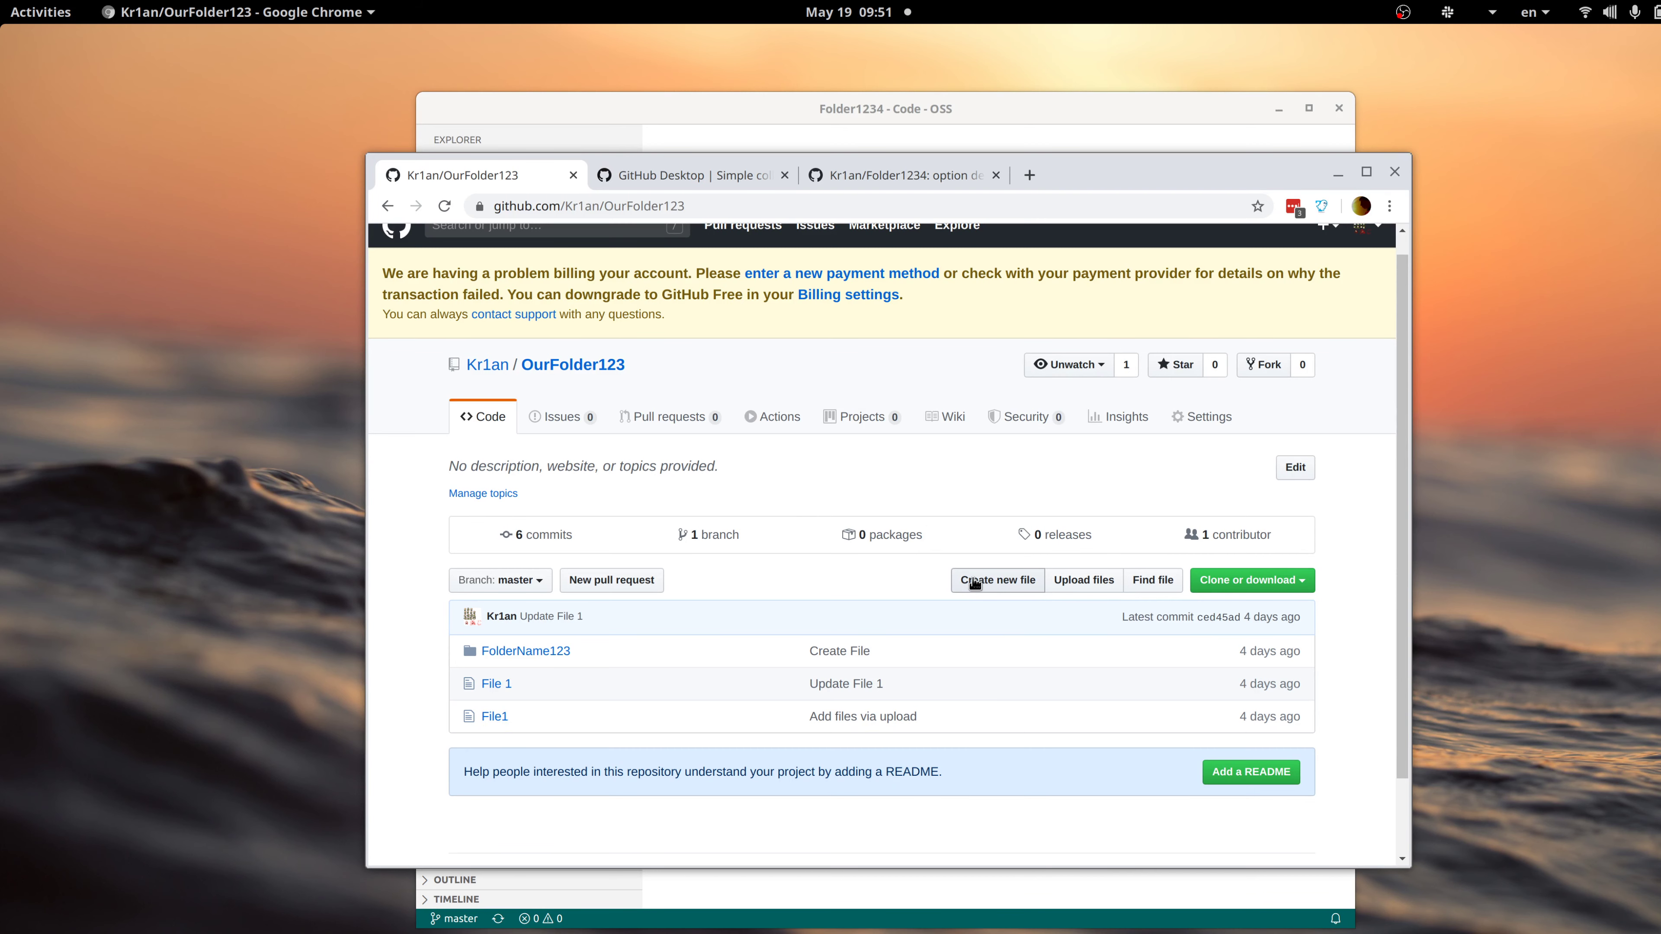
{"action": "key", "text": "alt+Tab"}
{"action": "key", "text": "alt+Tab"}
{"action": "key", "text": "alt+Tab"}
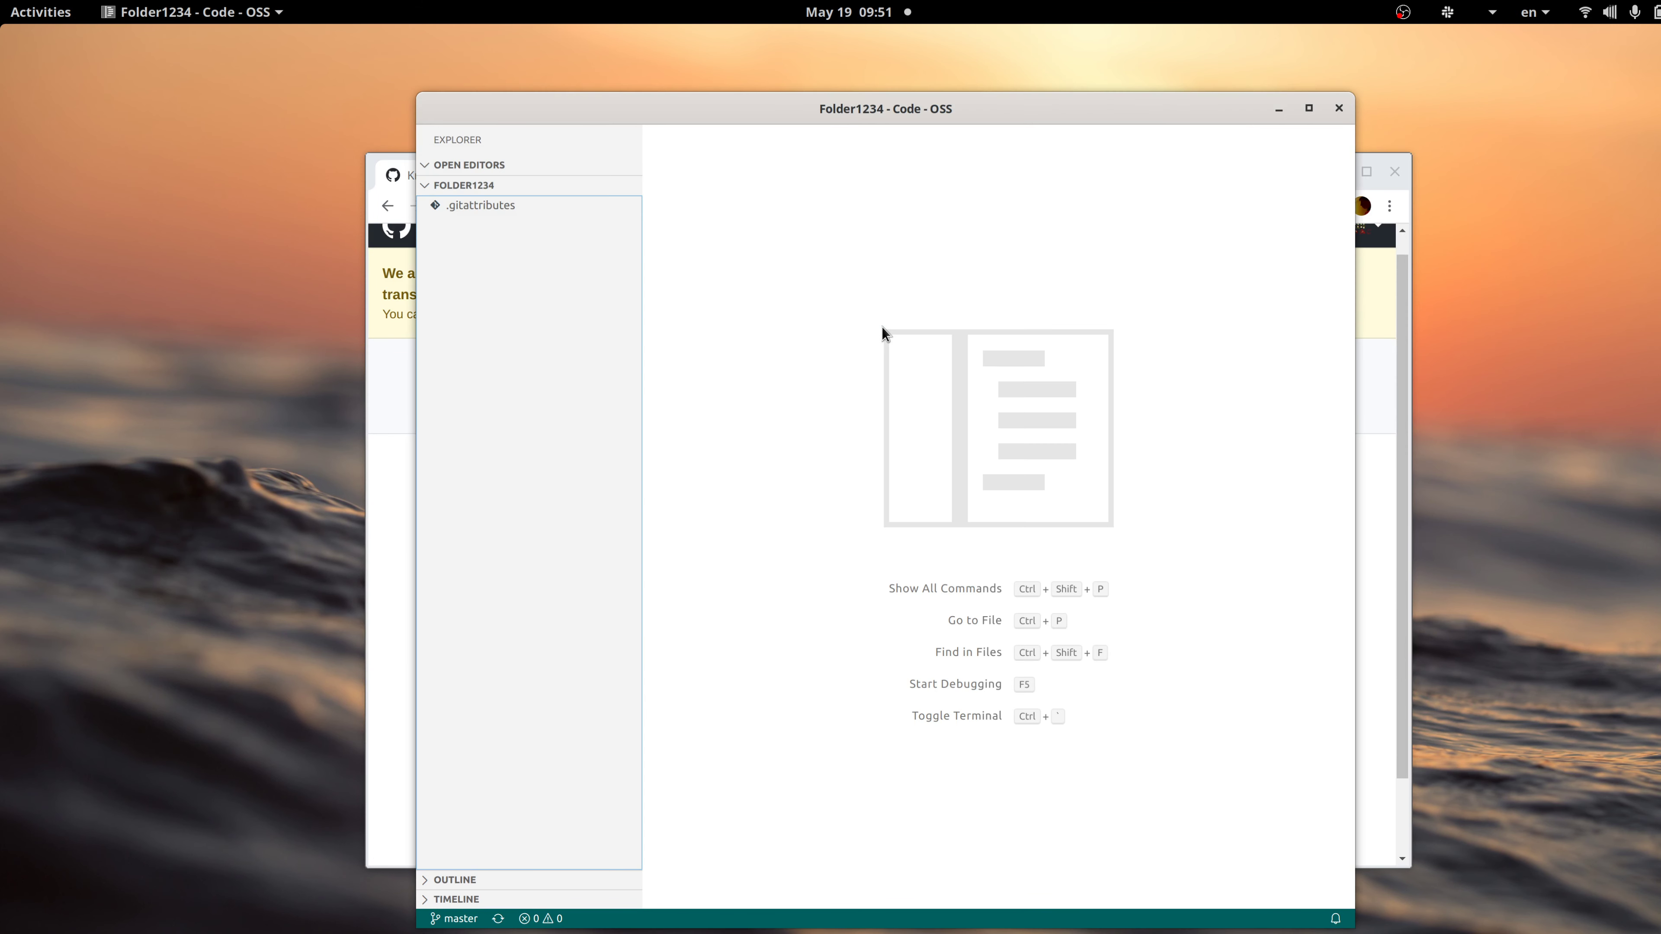
Create a file named file1 in Folder1234 containing the text "qweasd", then save and close it.
{"action": "key", "text": "ctrl+shift+p"}
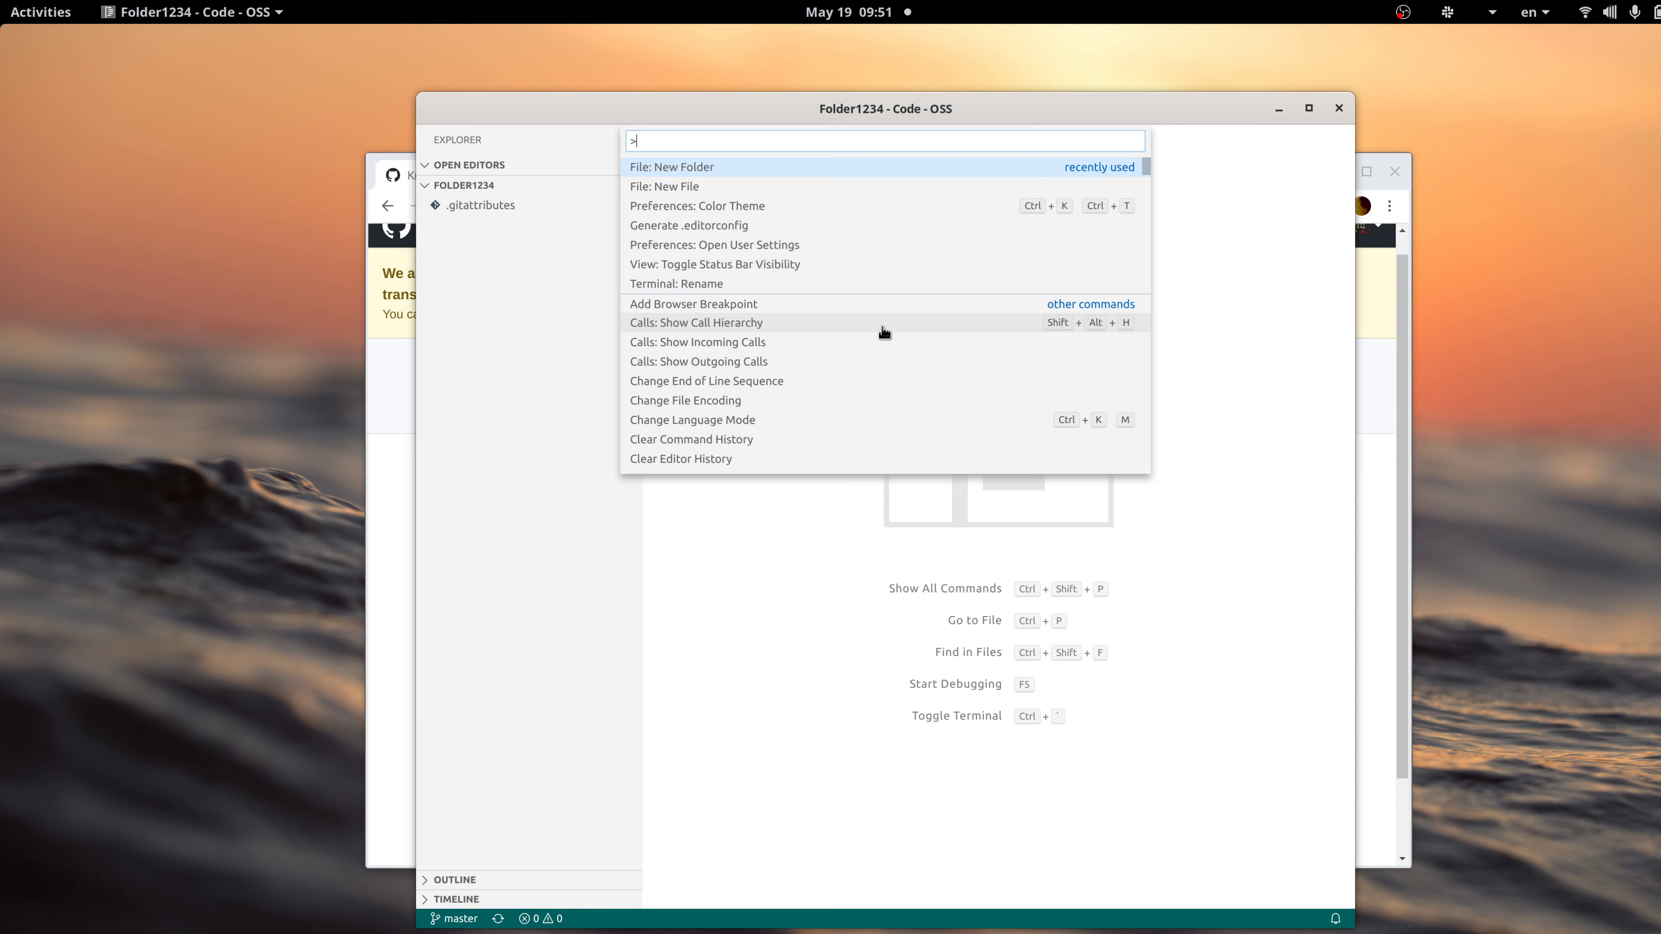
{"action": "key", "text": "Down"}
{"action": "key", "text": "Return"}
{"action": "type", "text": "file1"}
{"action": "key", "text": "Return"}
{"action": "type", "text": "qweasd"}
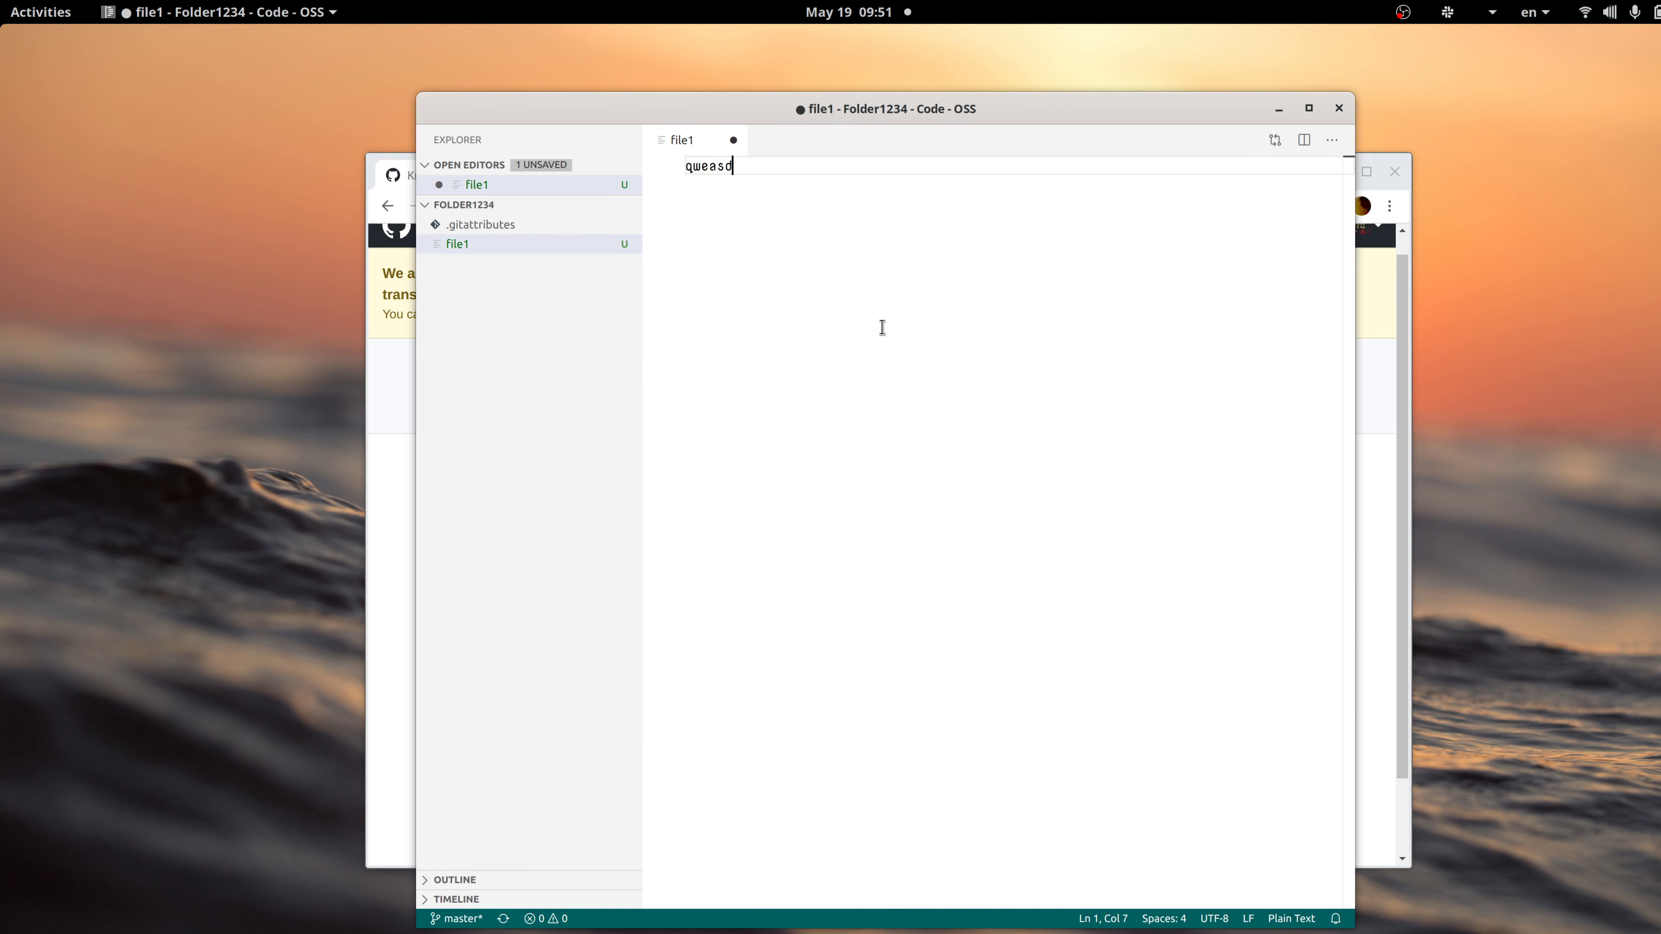
{"action": "key", "text": "ctrl+s"}
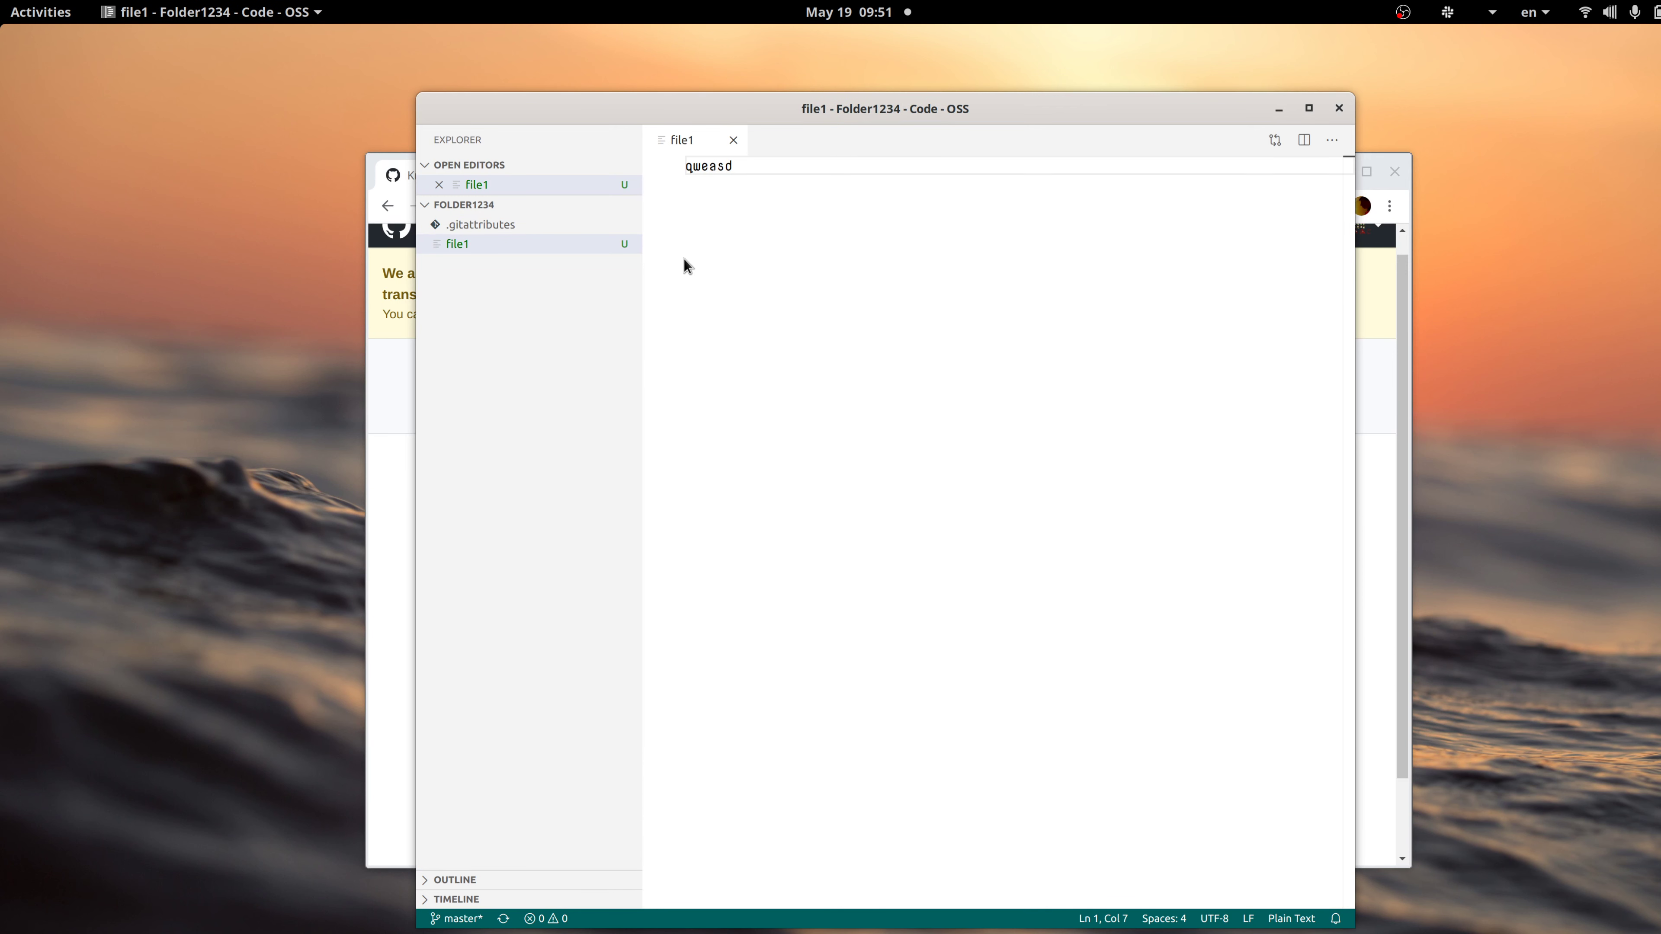
{"action": "key", "text": "ctrl+w"}
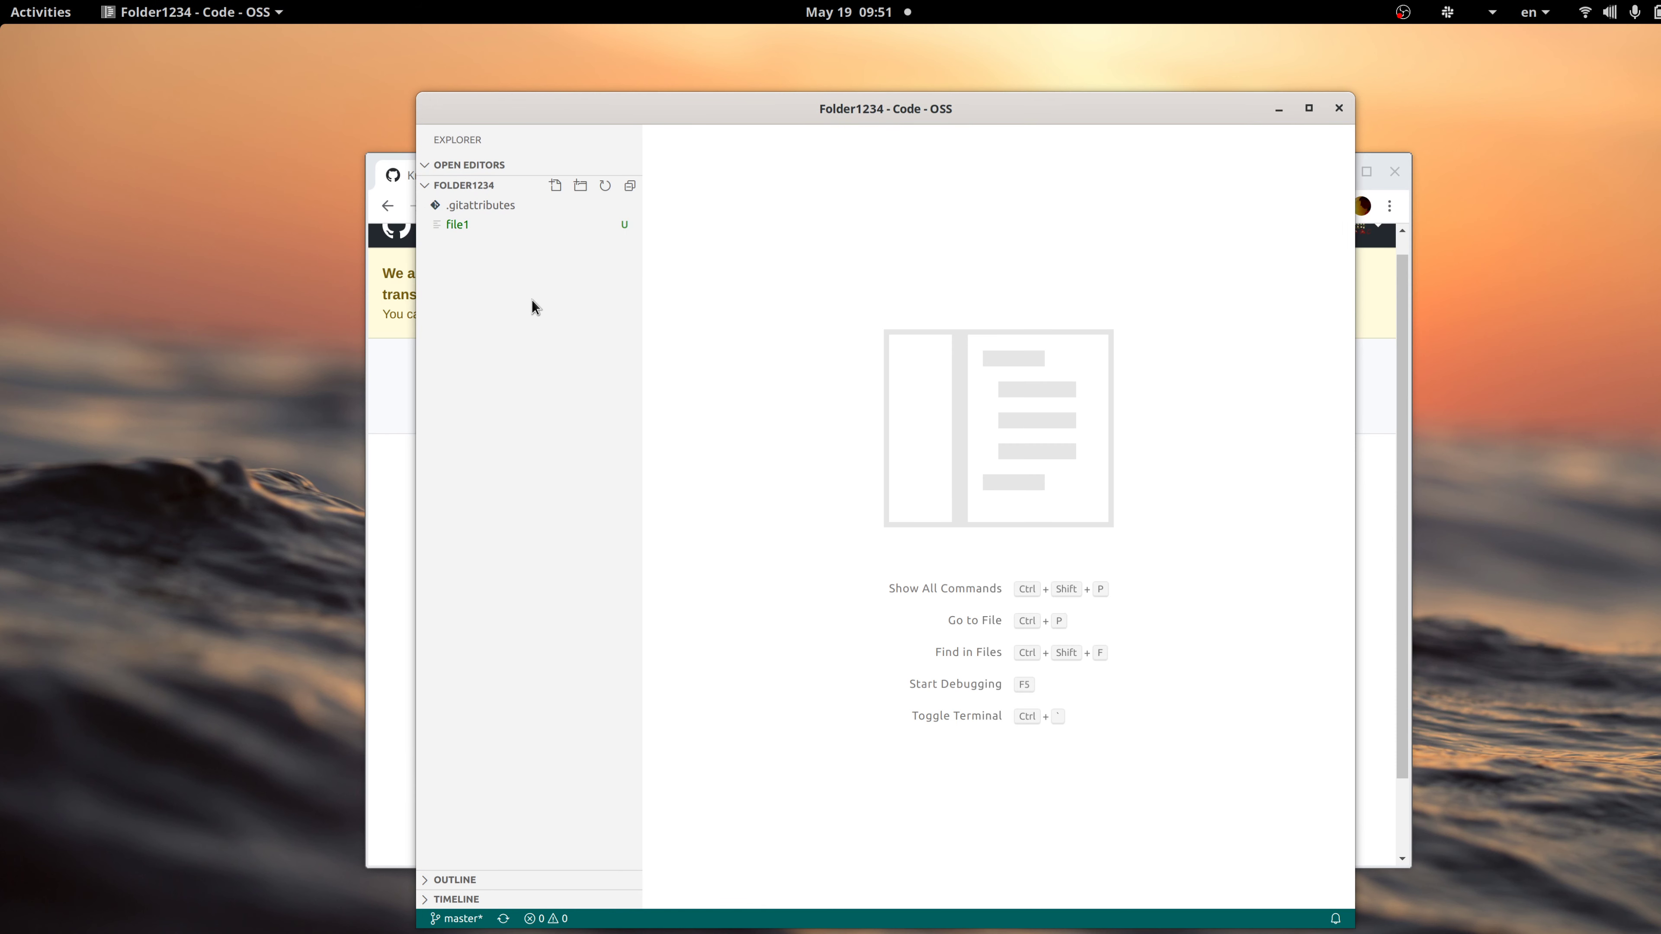
Create a folder named folder1 in Folder1234.
{"action": "key", "text": "ctrl+shift+p"}
{"action": "type", "text": "new"}
{"action": "key", "text": "Down"}
{"action": "key", "text": "Return"}
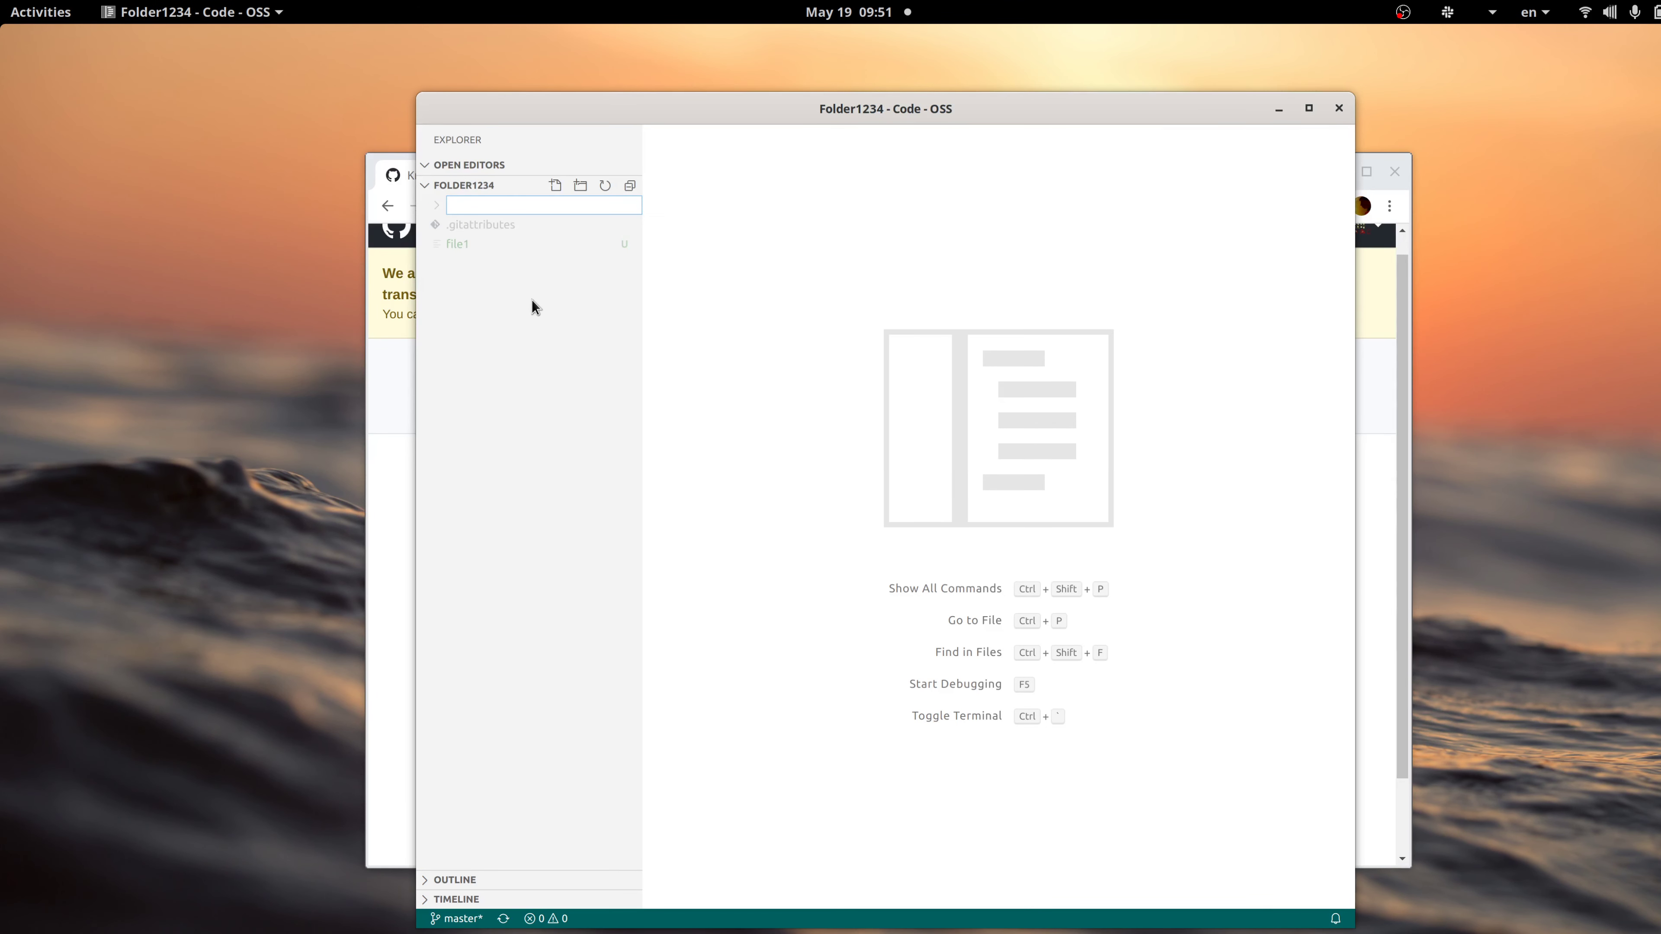
{"action": "type", "text": "folder1"}
{"action": "key", "text": "Return"}
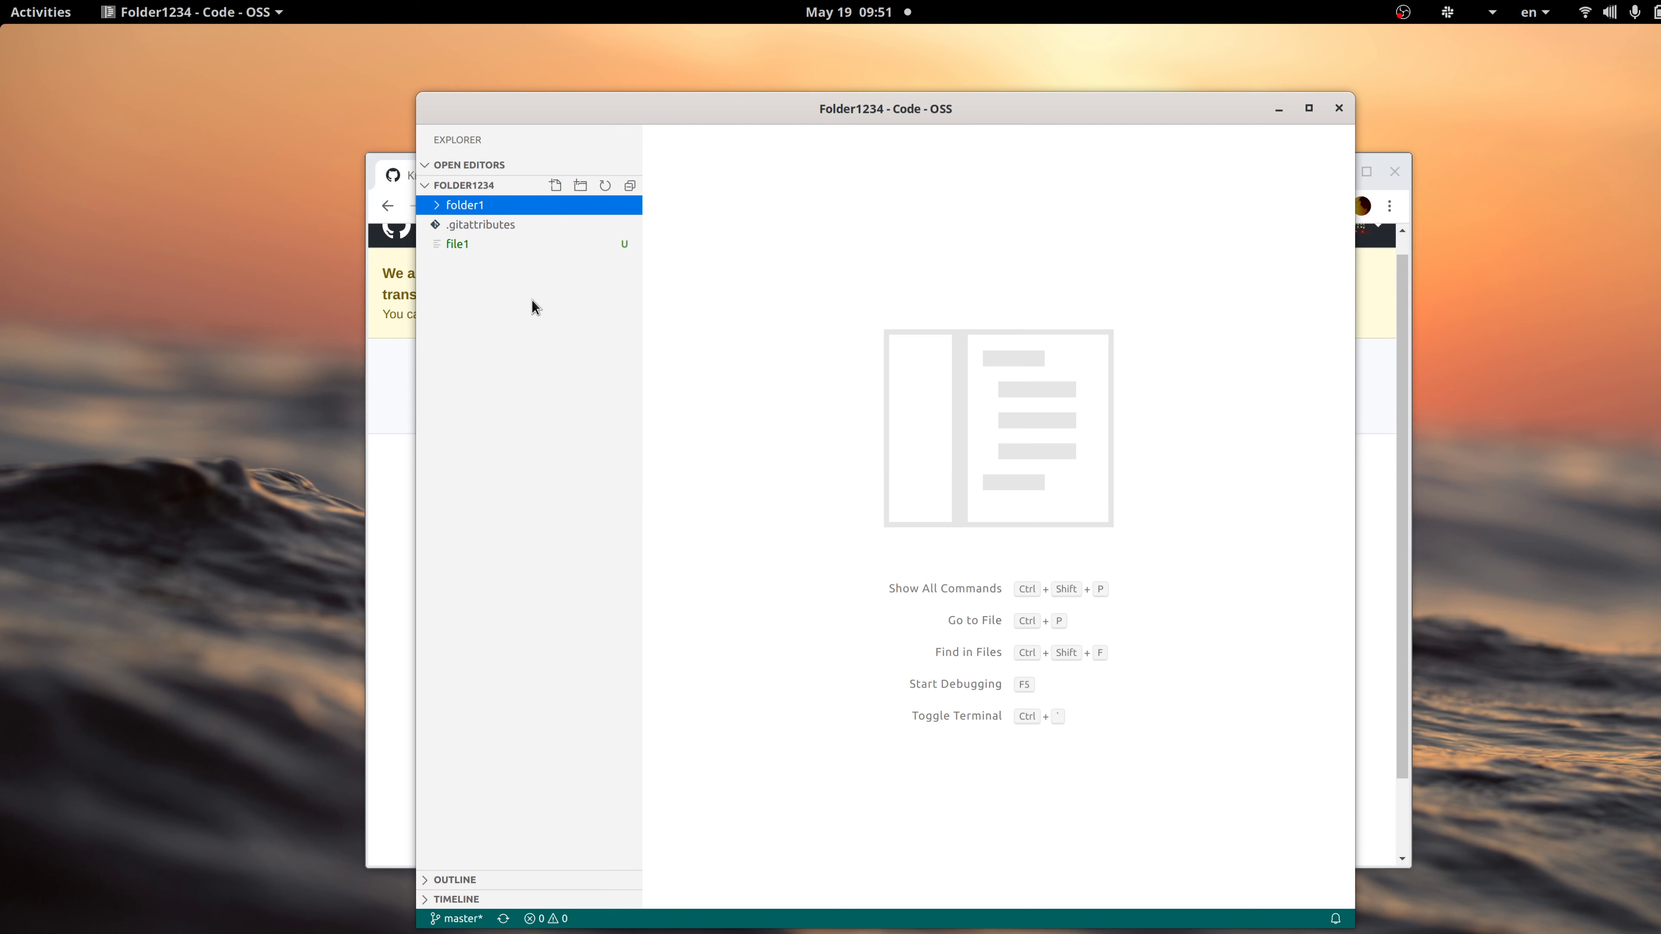
Create a file named file2 inside folder1 containing the text "sdfadf", then save and close it.
{"action": "key", "text": "ctrl+shift+p"}
{"action": "type", "text": "new"}
{"action": "key", "text": "Down"}
{"action": "key", "text": "Return"}
{"action": "type", "text": "file2"}
{"action": "key", "text": "Return"}
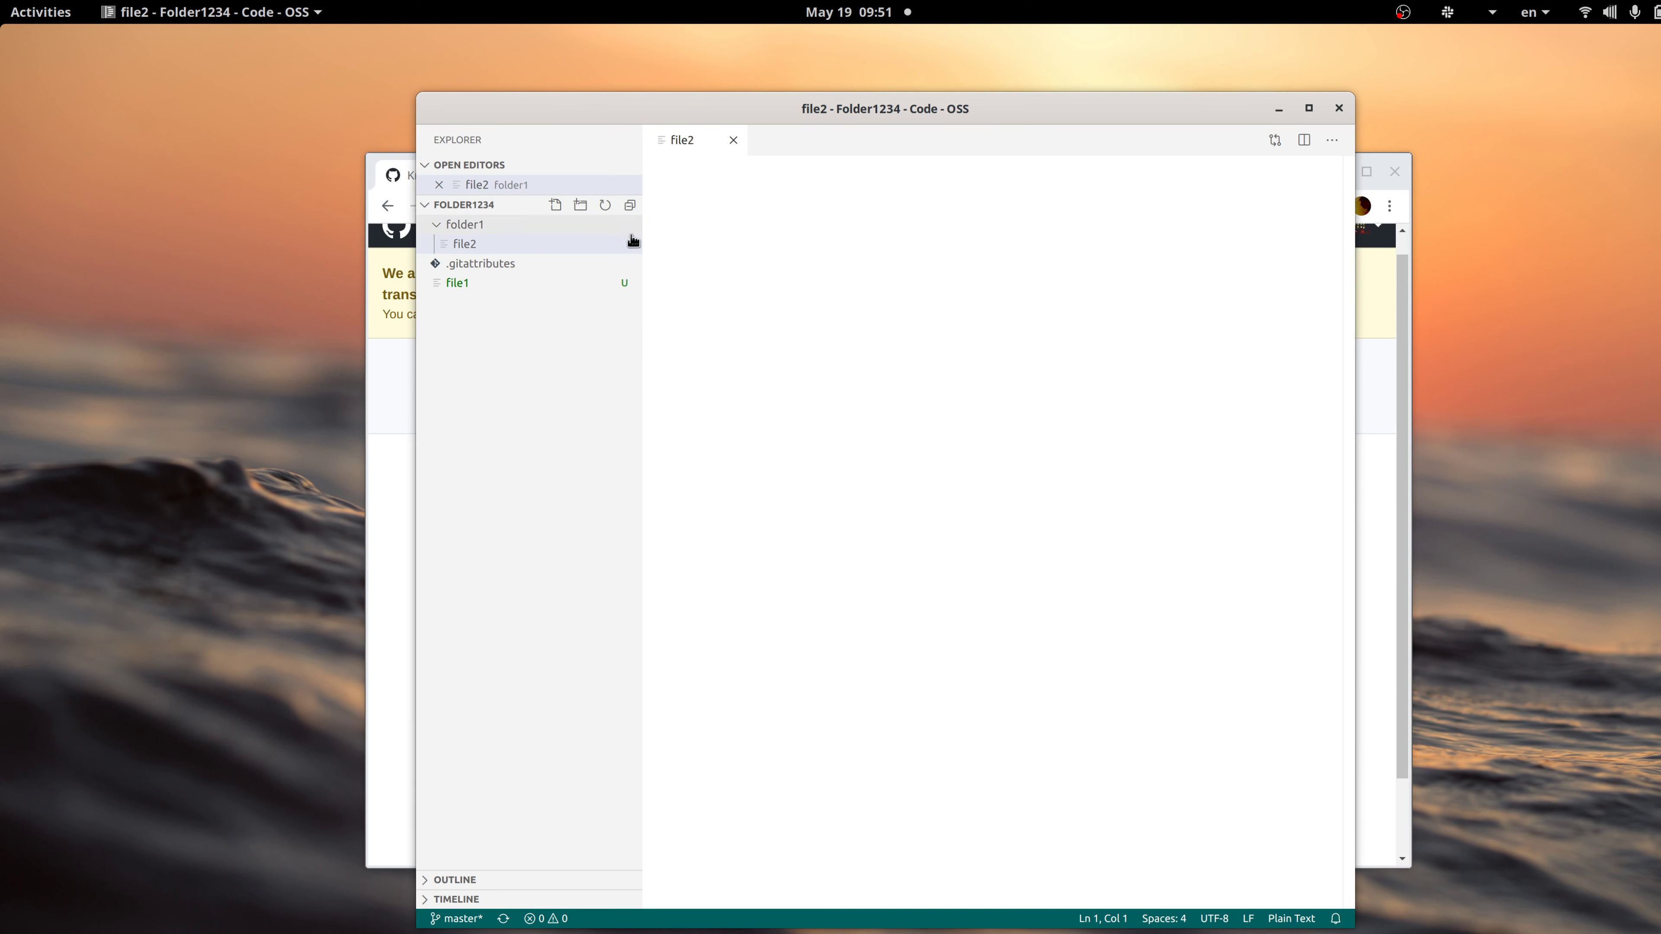
{"action": "type", "text": "sdfadf"}
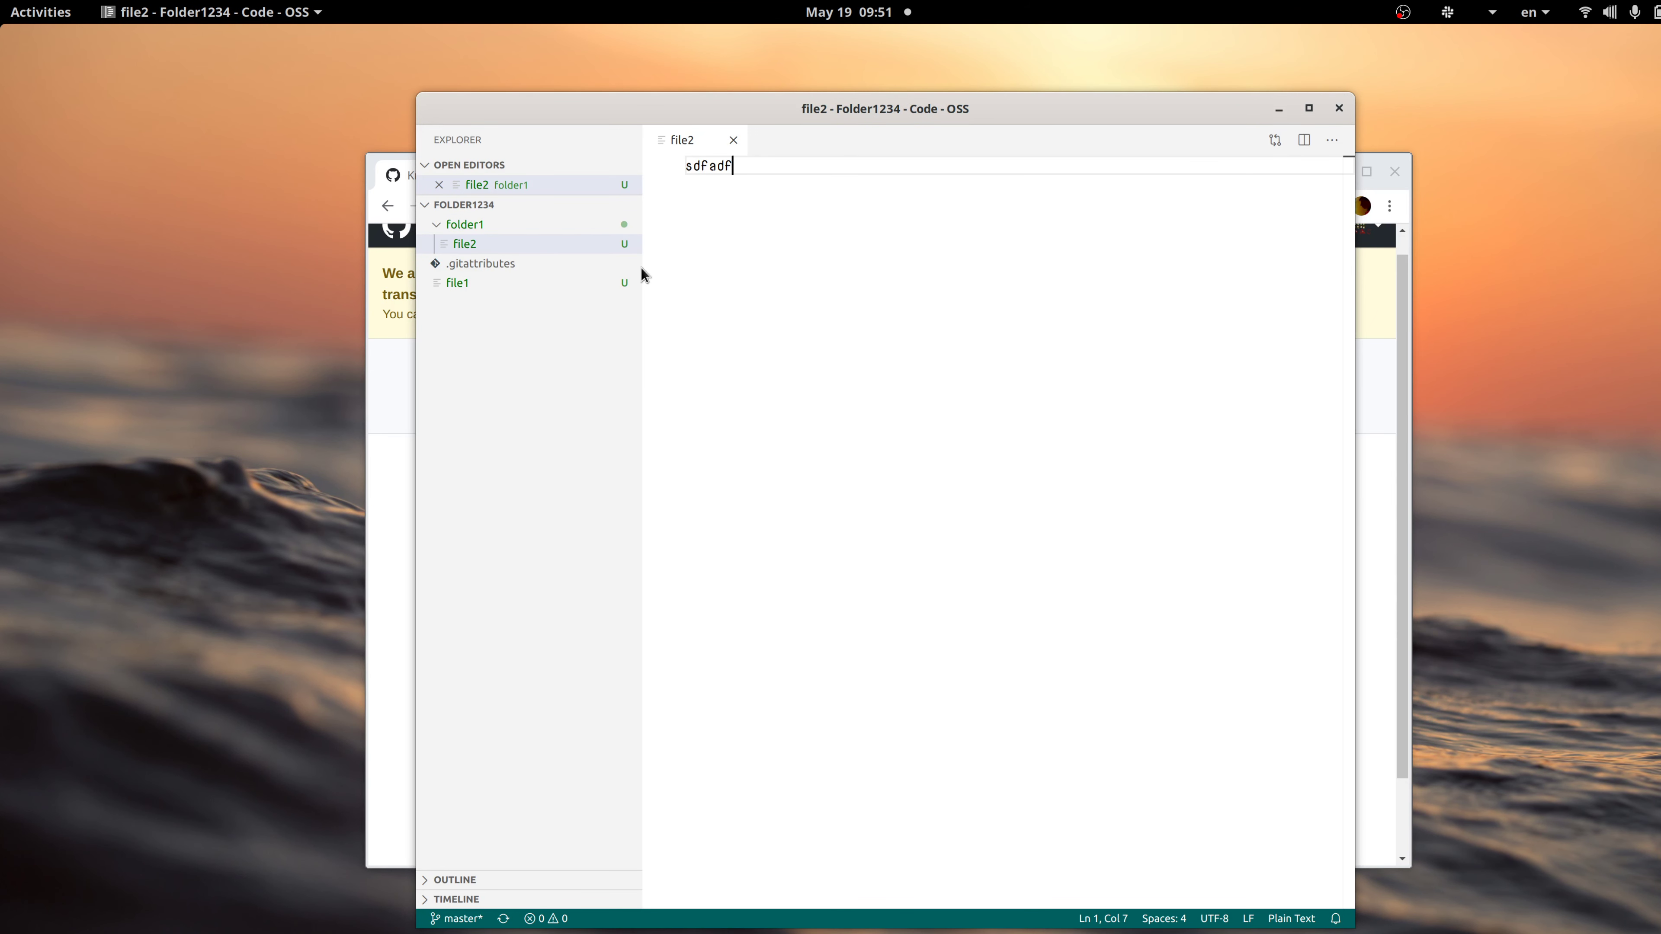
{"action": "key", "text": "ctrl+w"}
Compare the new files in the code editor with the pending changes to file1 and folder1/file2 in GitHub Desktop.
{"action": "key", "text": "alt+Tab"}
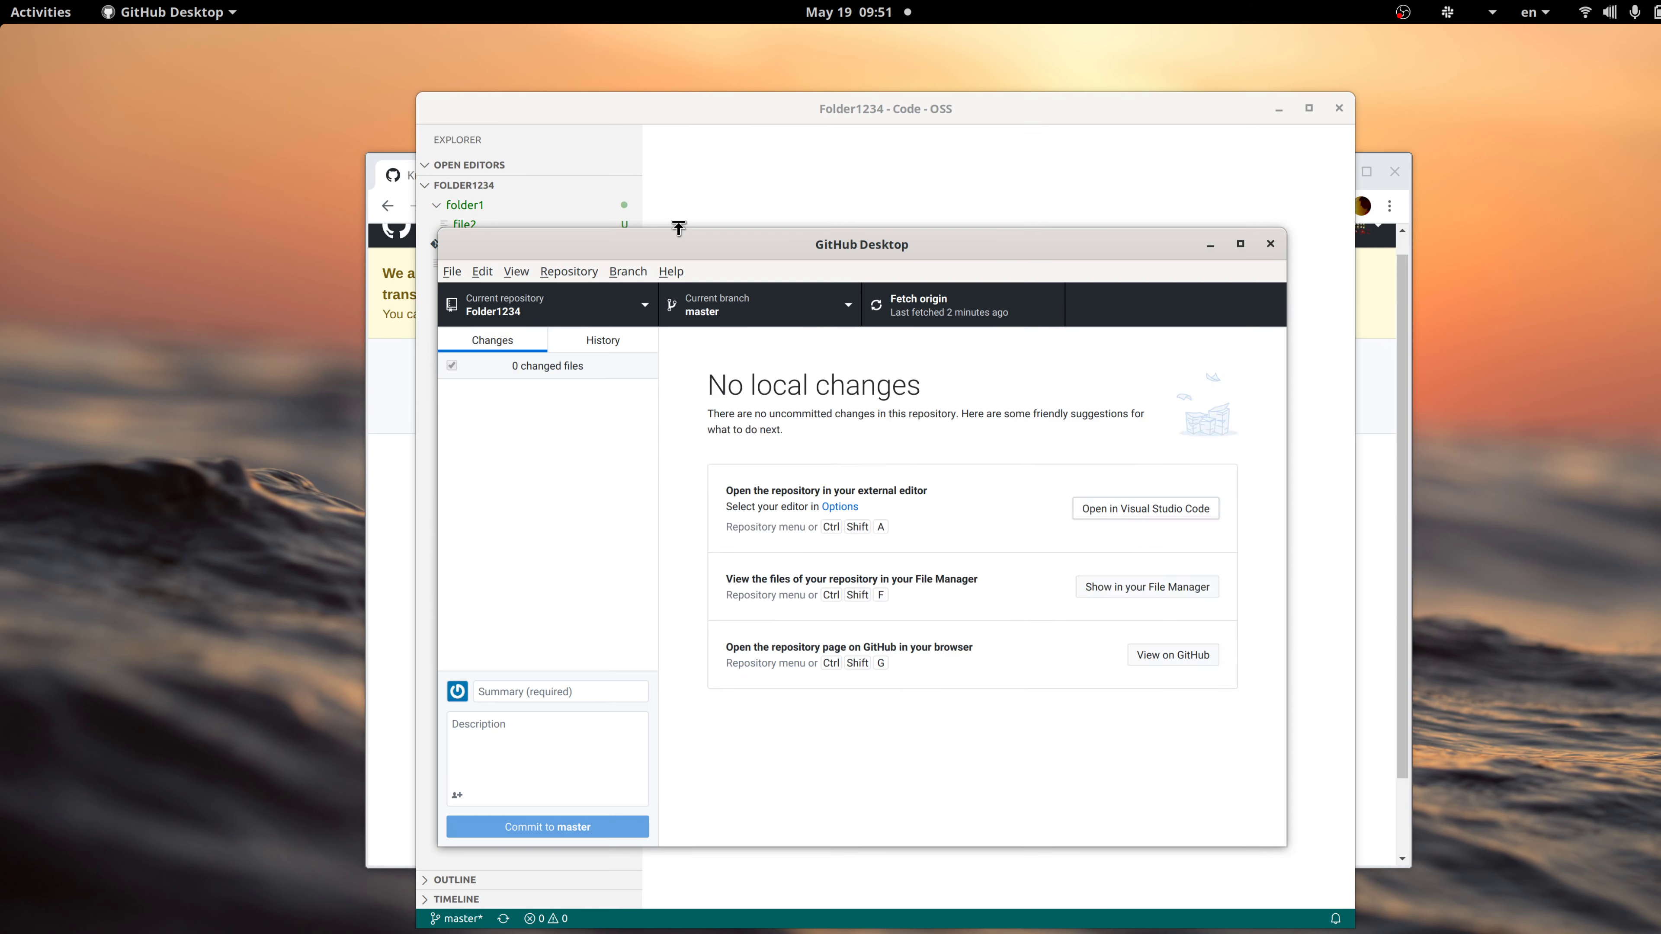
{"action": "left_click", "coordinate": [695, 180]}
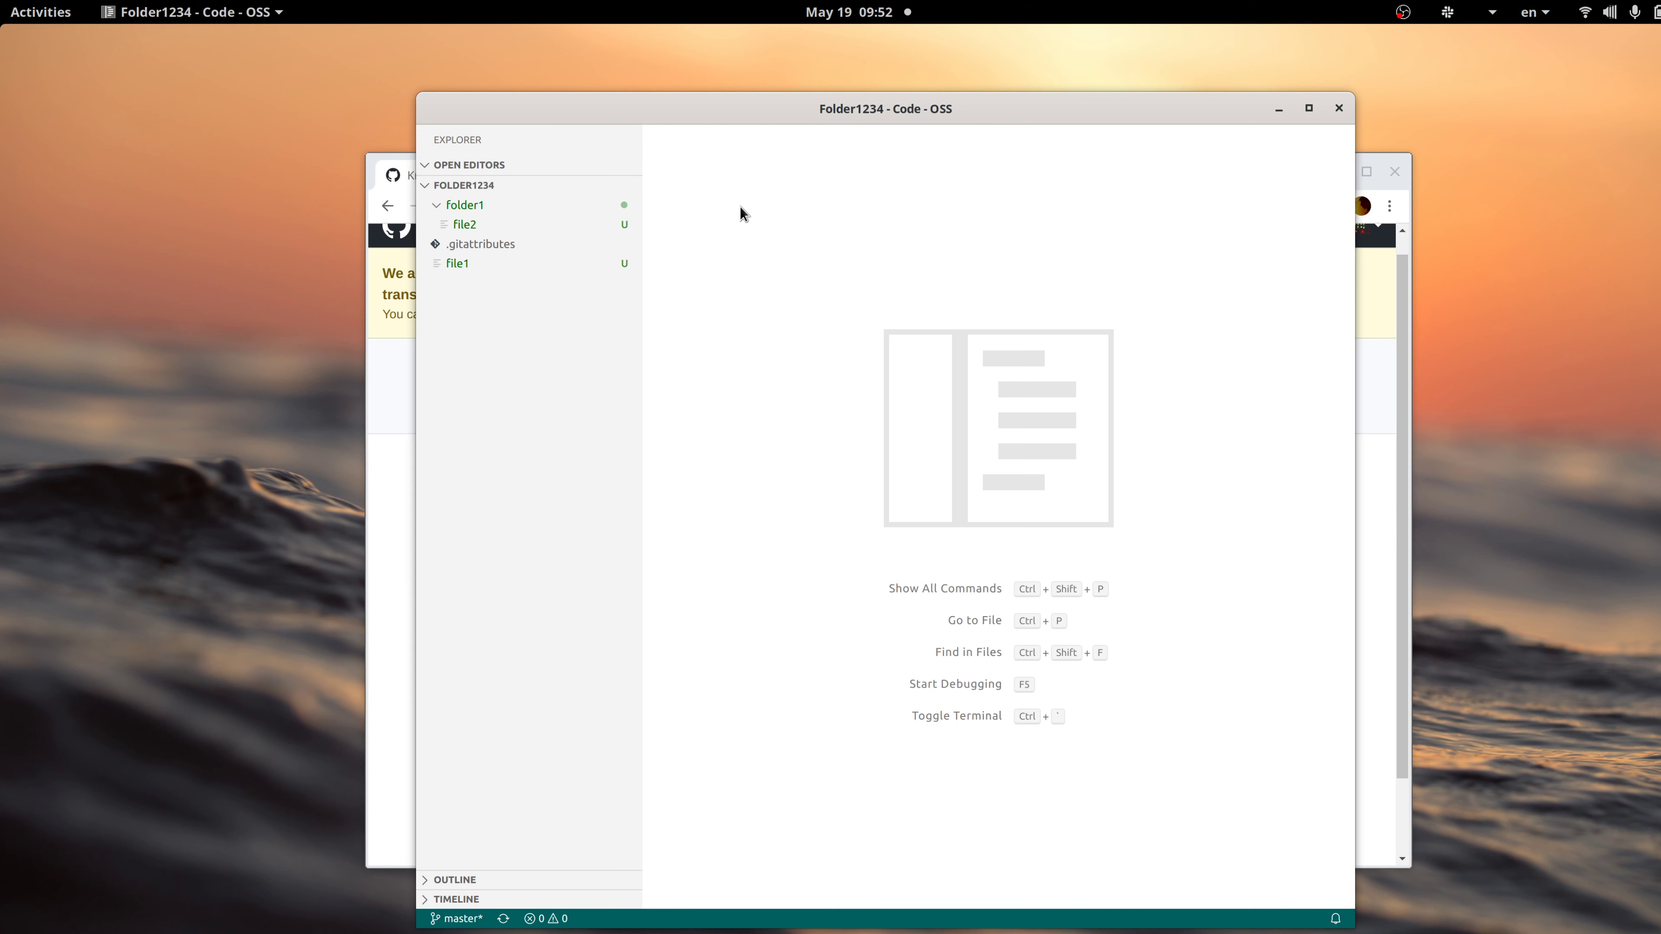
{"action": "mouse_move", "coordinate": [751, 110]}
{"action": "left_mouse_down"}
{"action": "mouse_move", "coordinate": [746, 126]}
{"action": "mouse_move", "coordinate": [743, 100]}
{"action": "mouse_move", "coordinate": [764, 95]}
{"action": "left_mouse_up"}
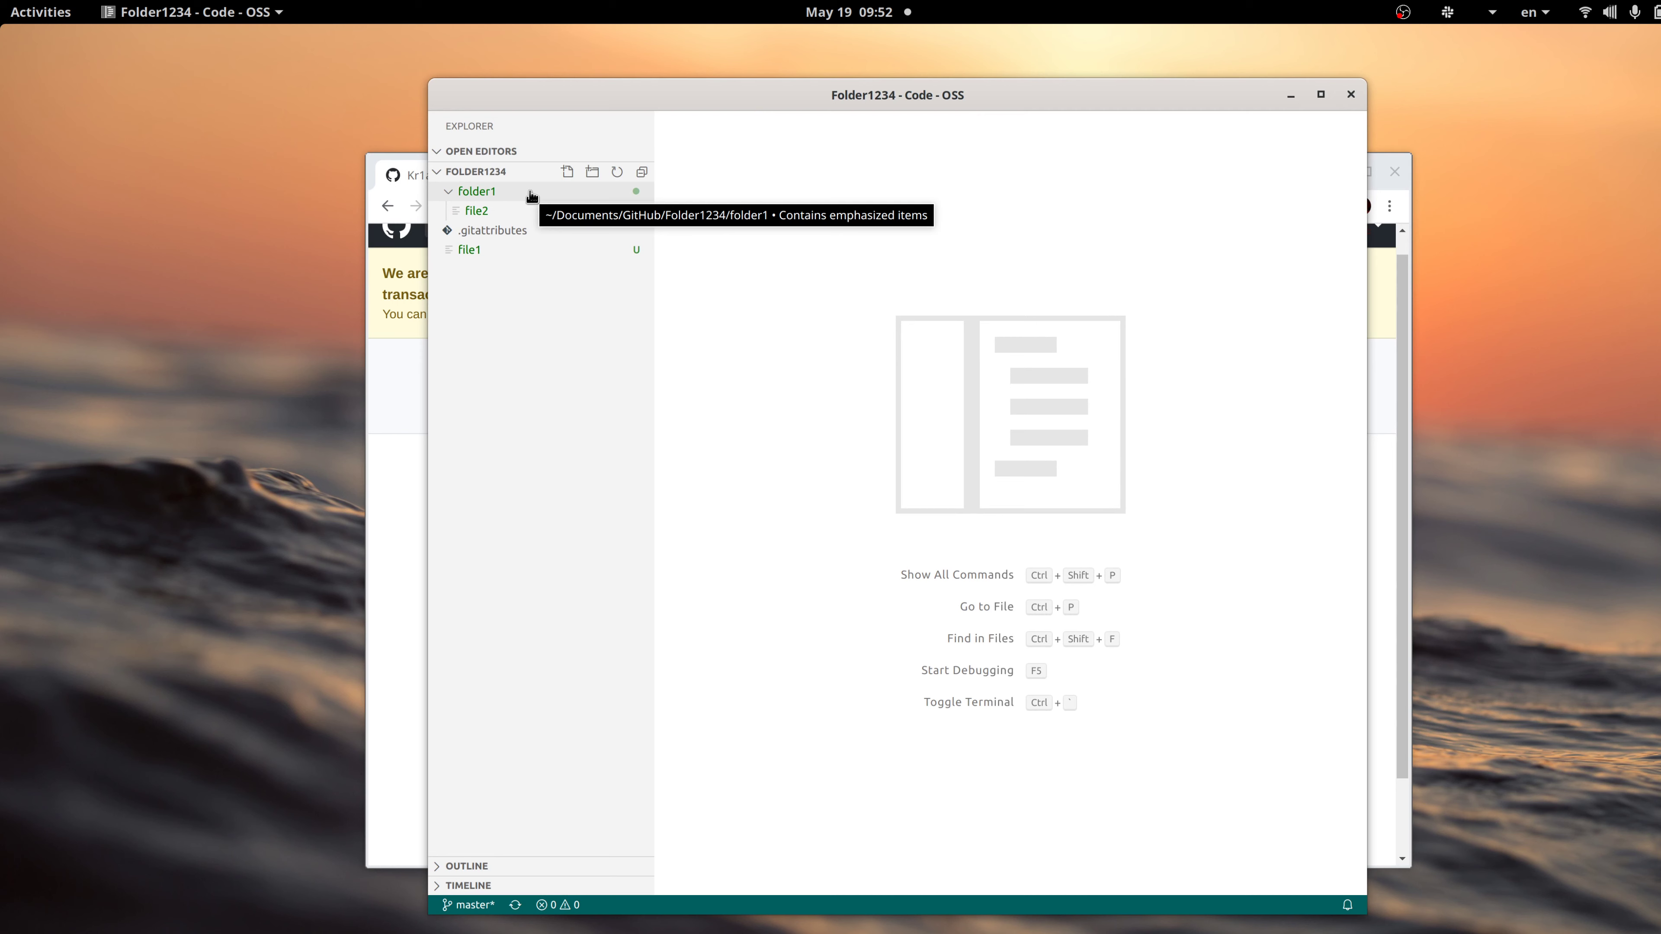
{"action": "key", "text": "alt+Tab"}
{"action": "key", "text": "alt+shift+Tab"}
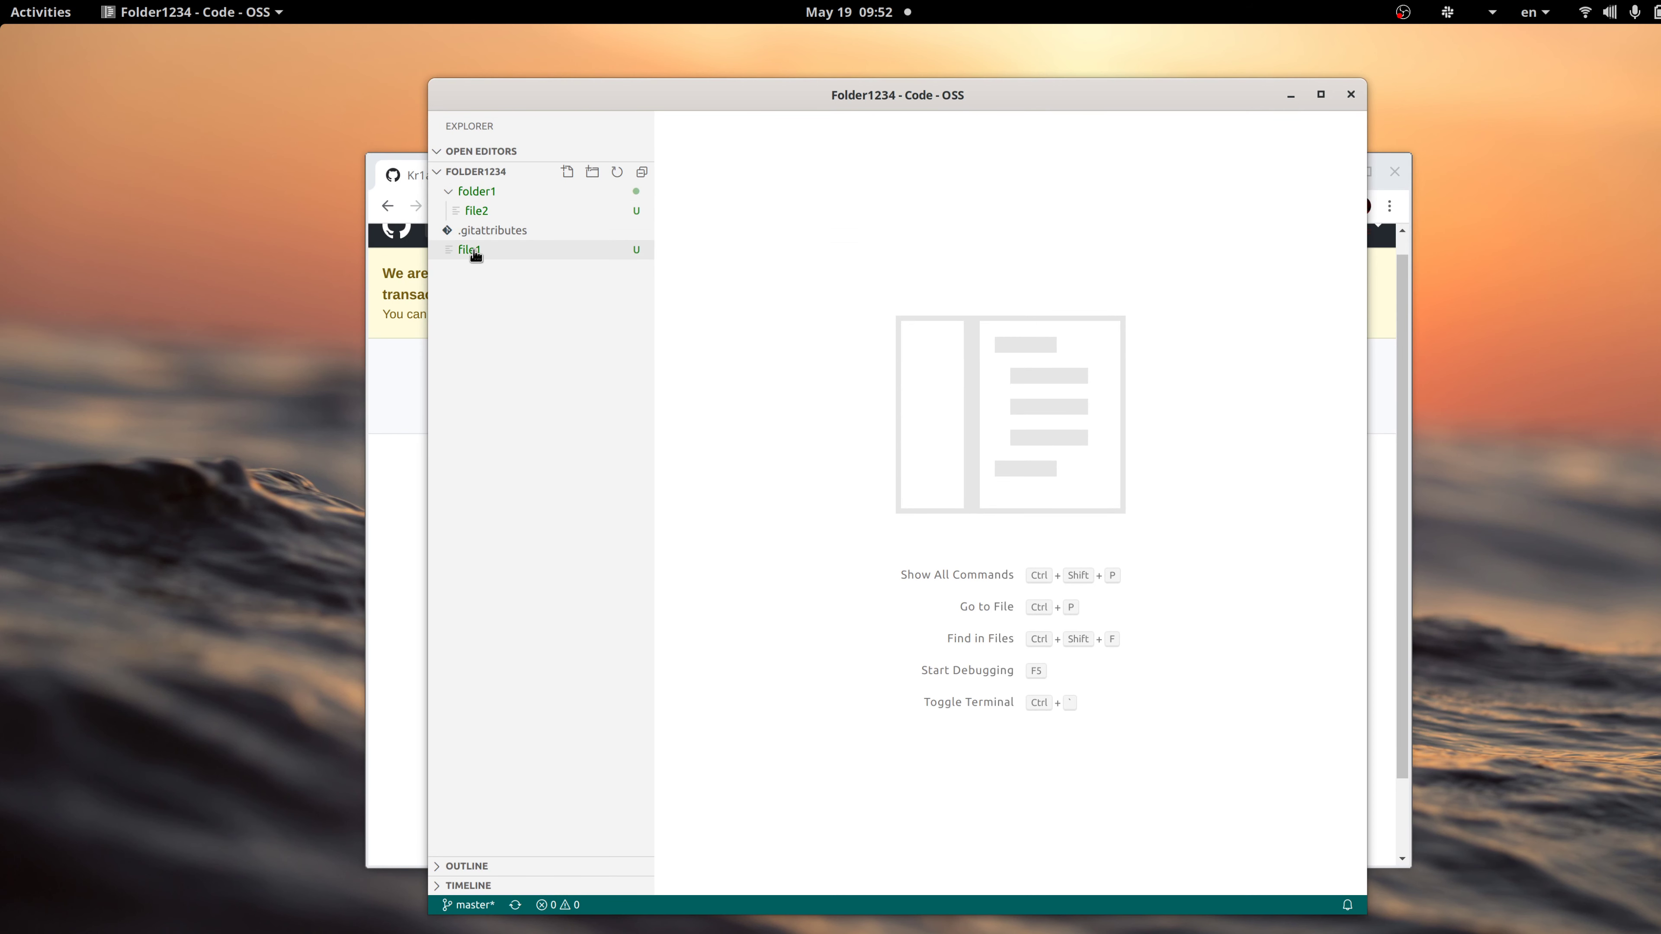
{"action": "key", "text": "alt+Tab"}
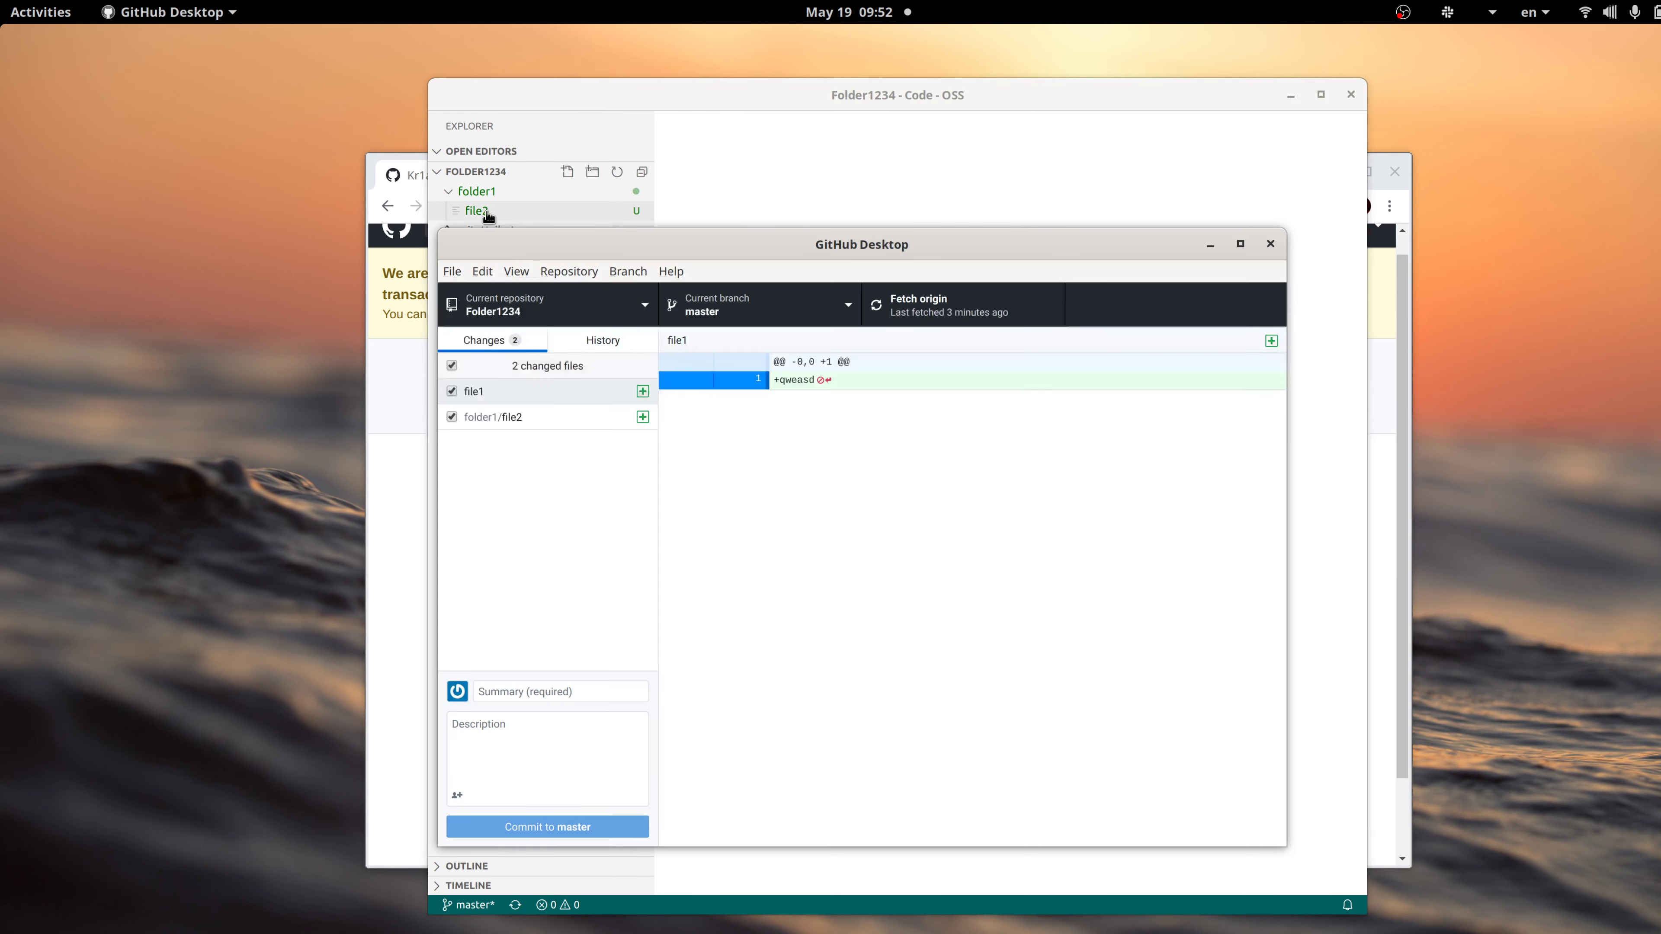
{"action": "mouse_move", "coordinate": [768, 243]}
{"action": "left_mouse_down"}
{"action": "mouse_move", "coordinate": [797, 215]}
{"action": "mouse_move", "coordinate": [789, 236]}
{"action": "left_mouse_up"}
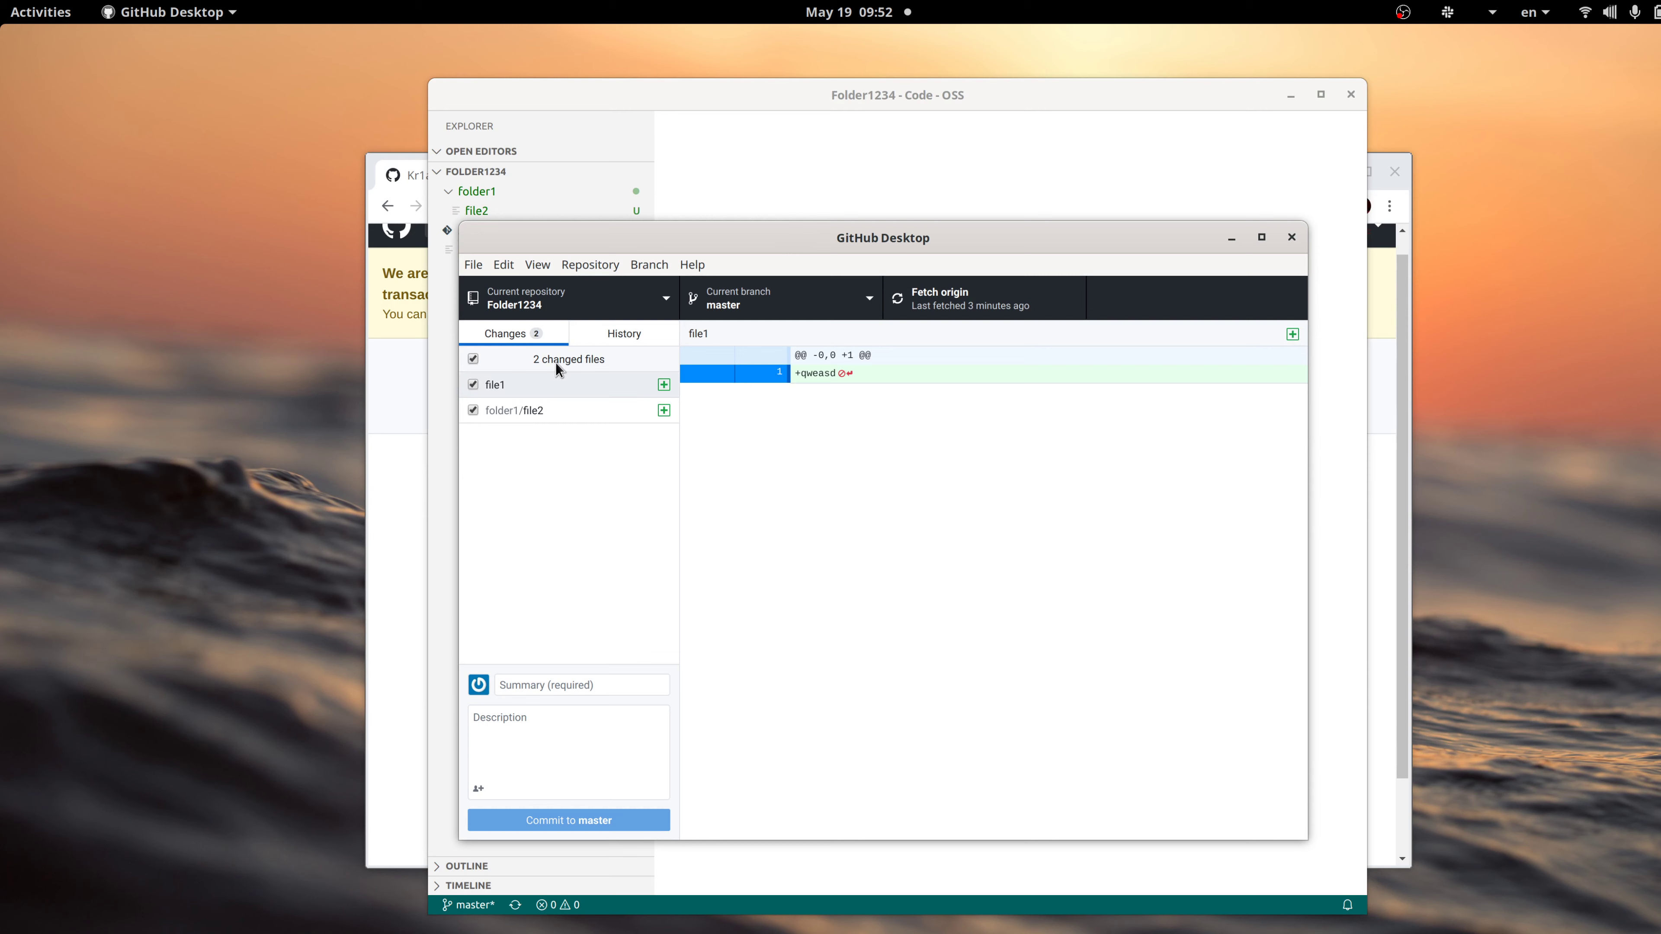
{"action": "left_click", "coordinate": [506, 336]}
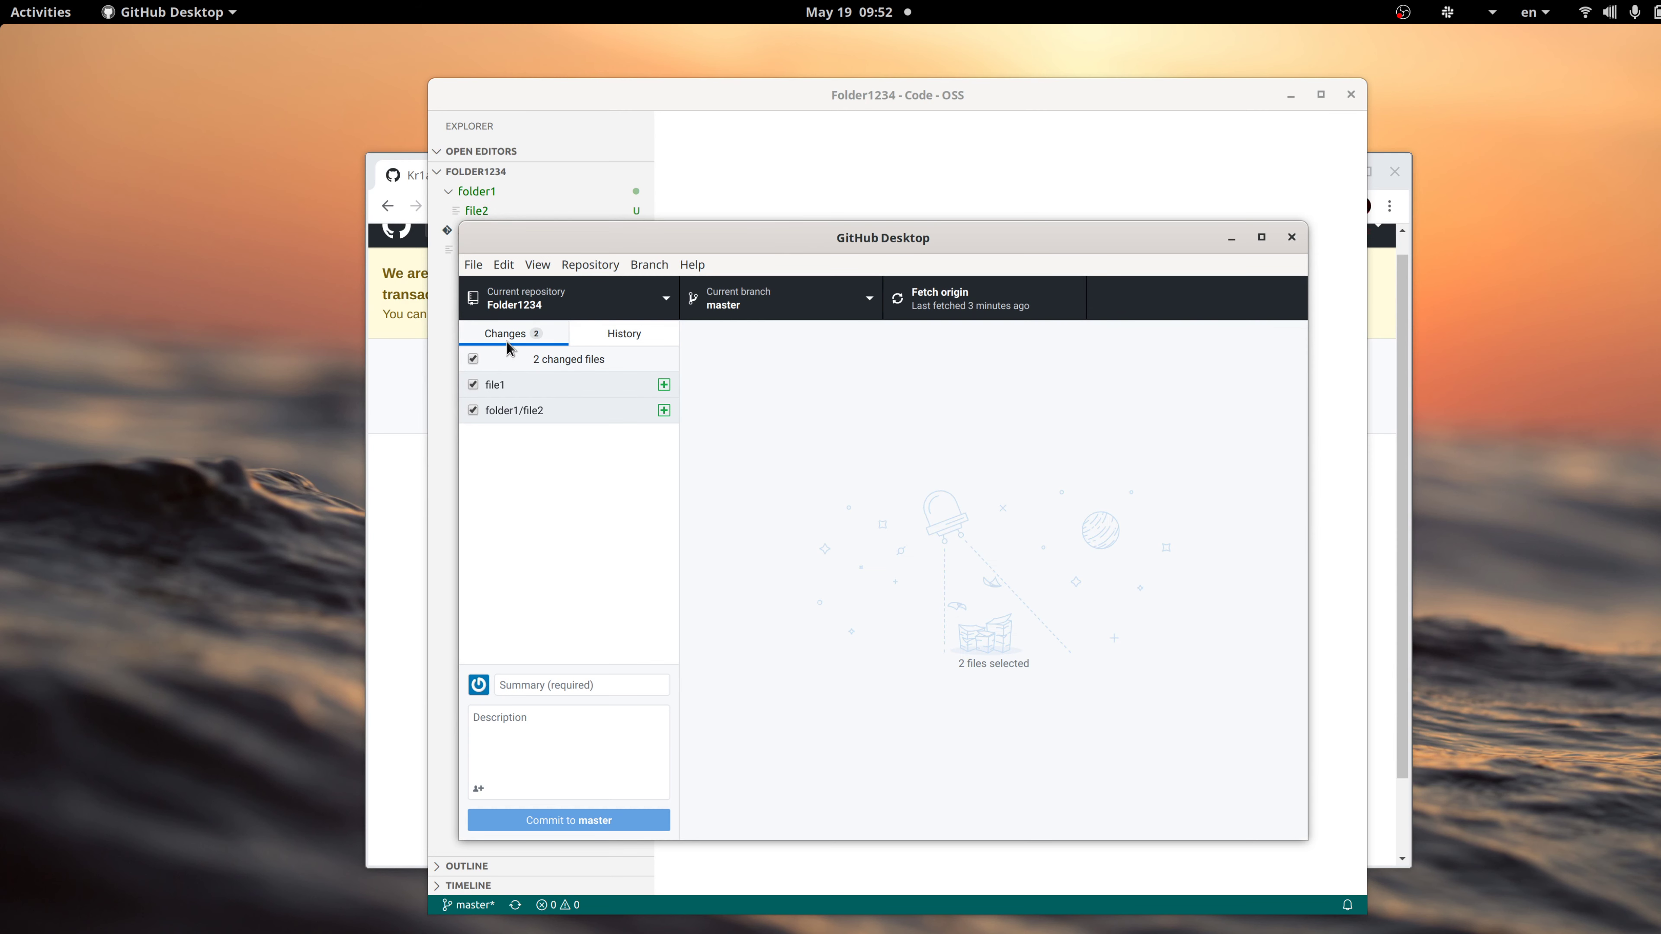
Review the pending diffs of file1 and folder1/file2 among the changed files.
{"action": "left_click", "coordinate": [500, 386]}
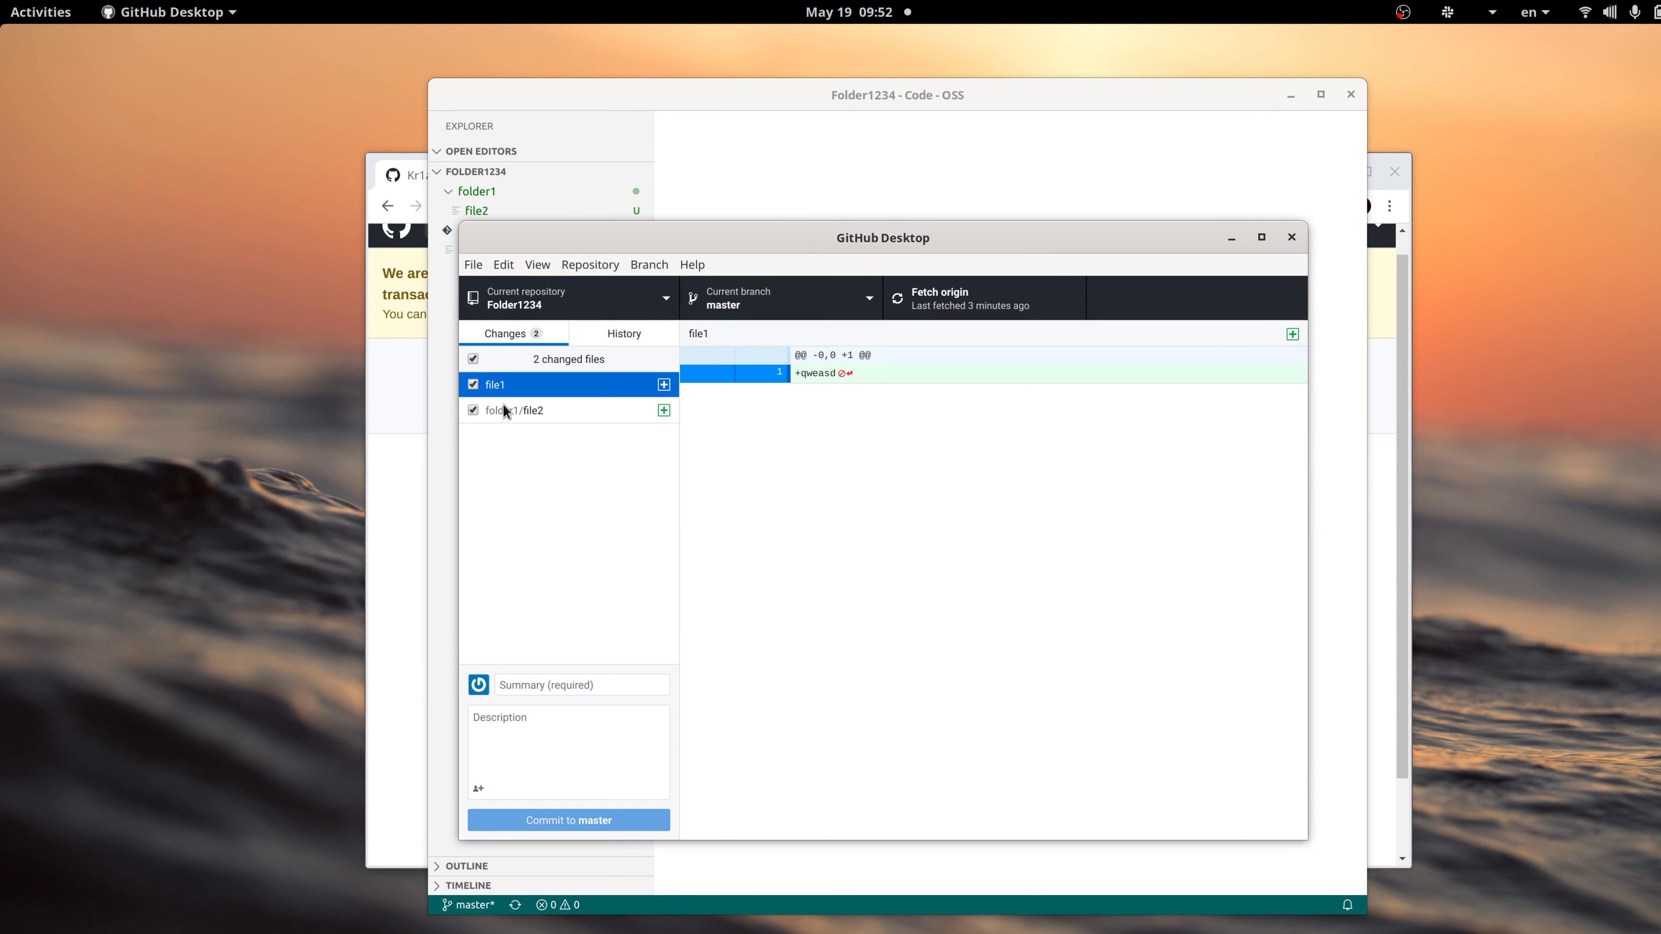
{"action": "left_click", "coordinate": [504, 409]}
{"action": "left_click", "coordinate": [508, 384]}
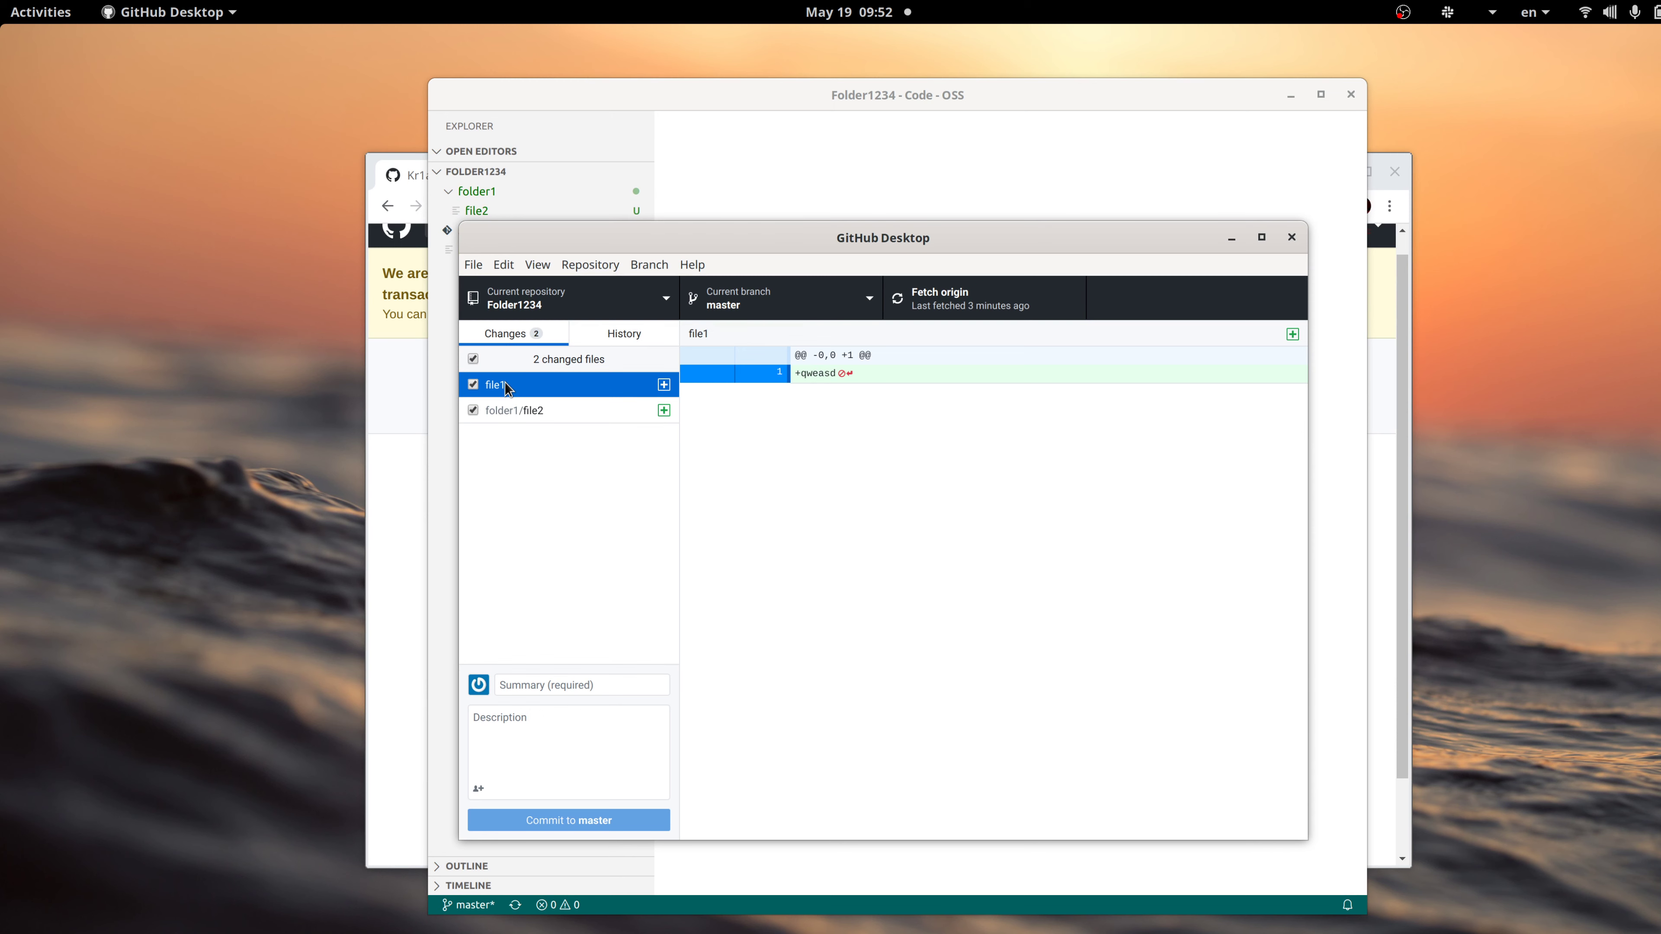
{"action": "left_click", "coordinate": [509, 418]}
{"action": "left_click", "coordinate": [501, 386]}
Compare the OurFolder123 repository page in Chrome with the pending Folder1234 changes in GitHub Desktop.
{"action": "key", "text": "alt+Tab"}
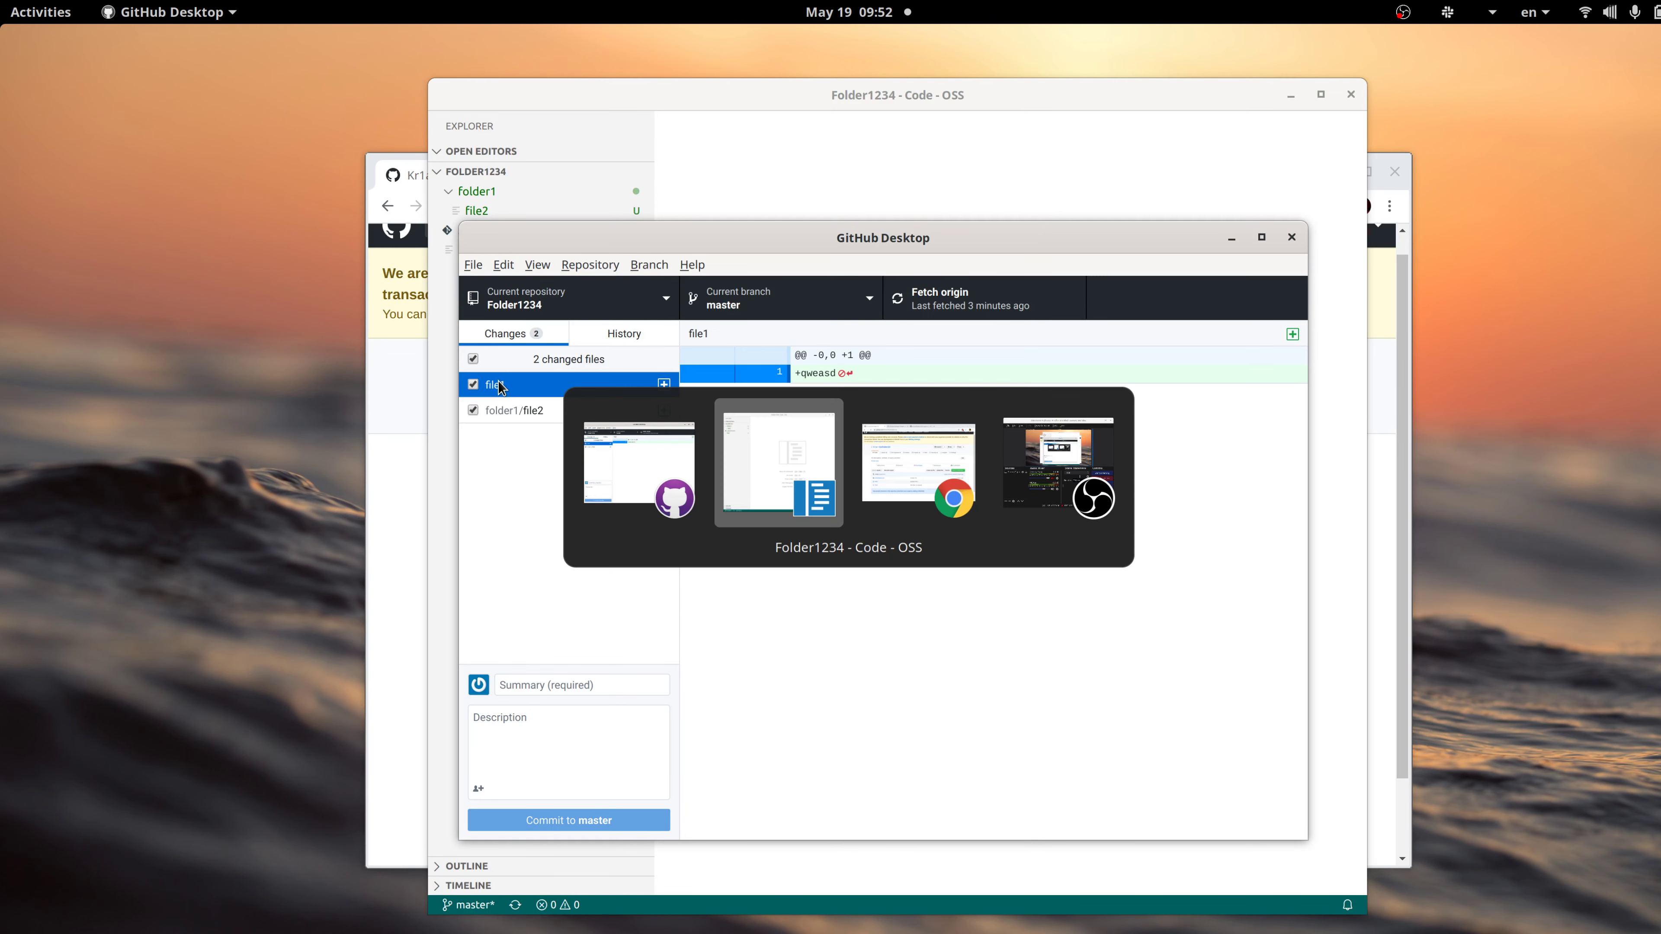
{"action": "key", "text": "alt+Tab"}
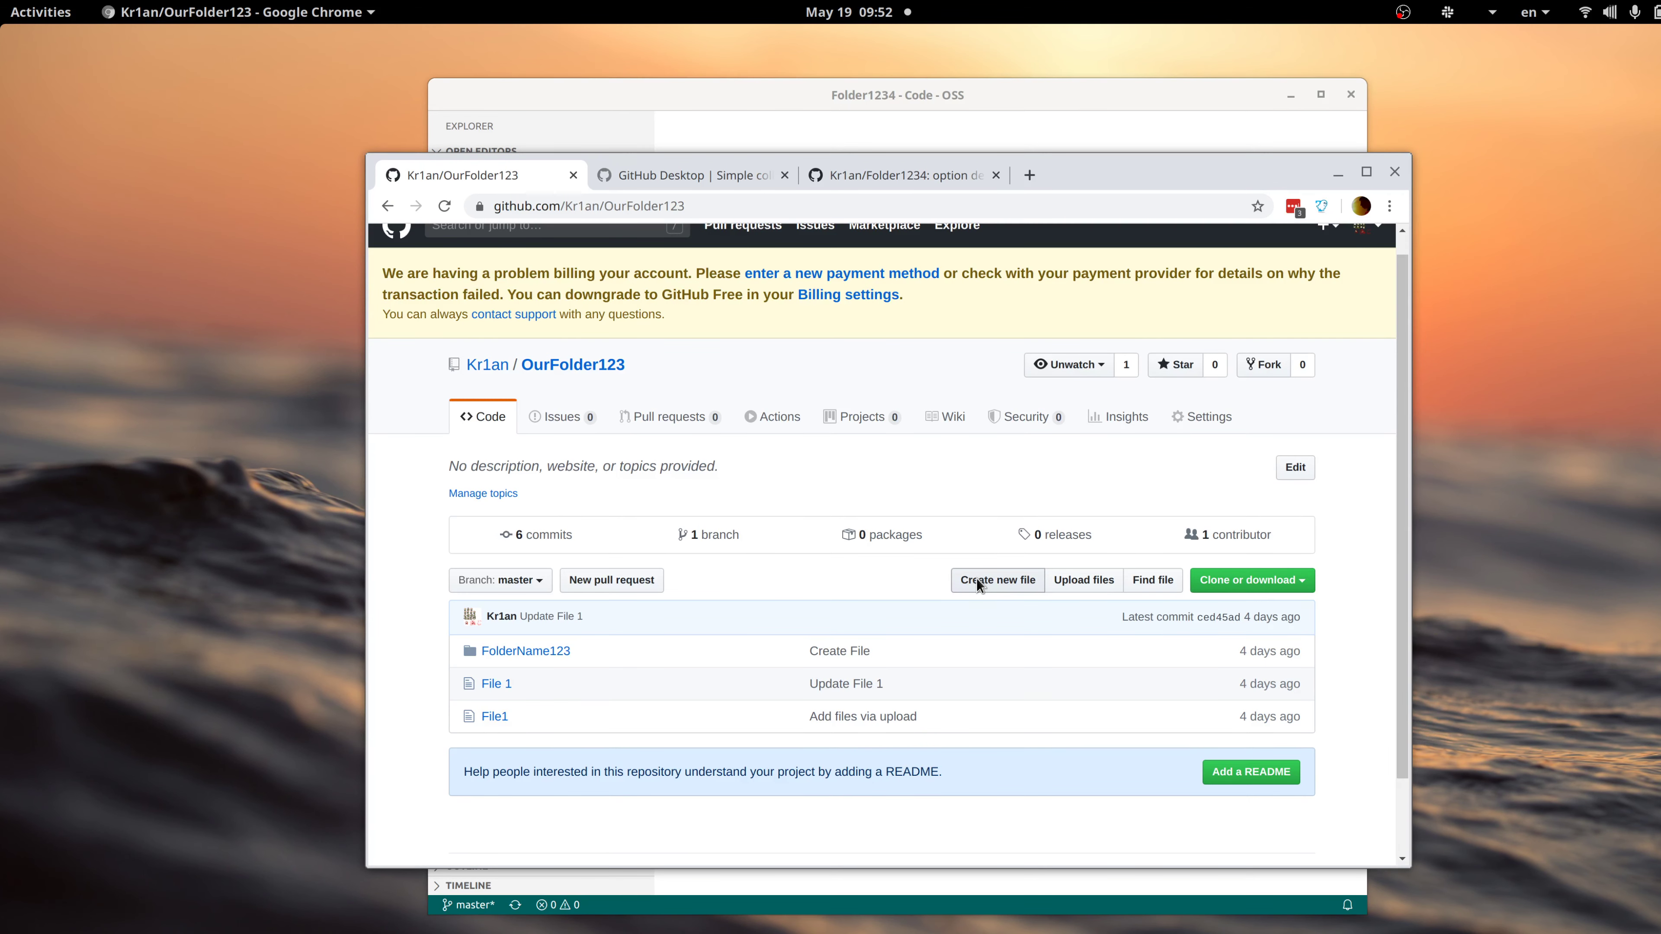
{"action": "key", "text": "alt+Tab"}
{"action": "key", "text": "alt+Tab"}
{"action": "left_click", "coordinate": [702, 84]}
{"action": "key", "text": "alt+Tab"}
{"action": "key", "text": "alt+Tab"}
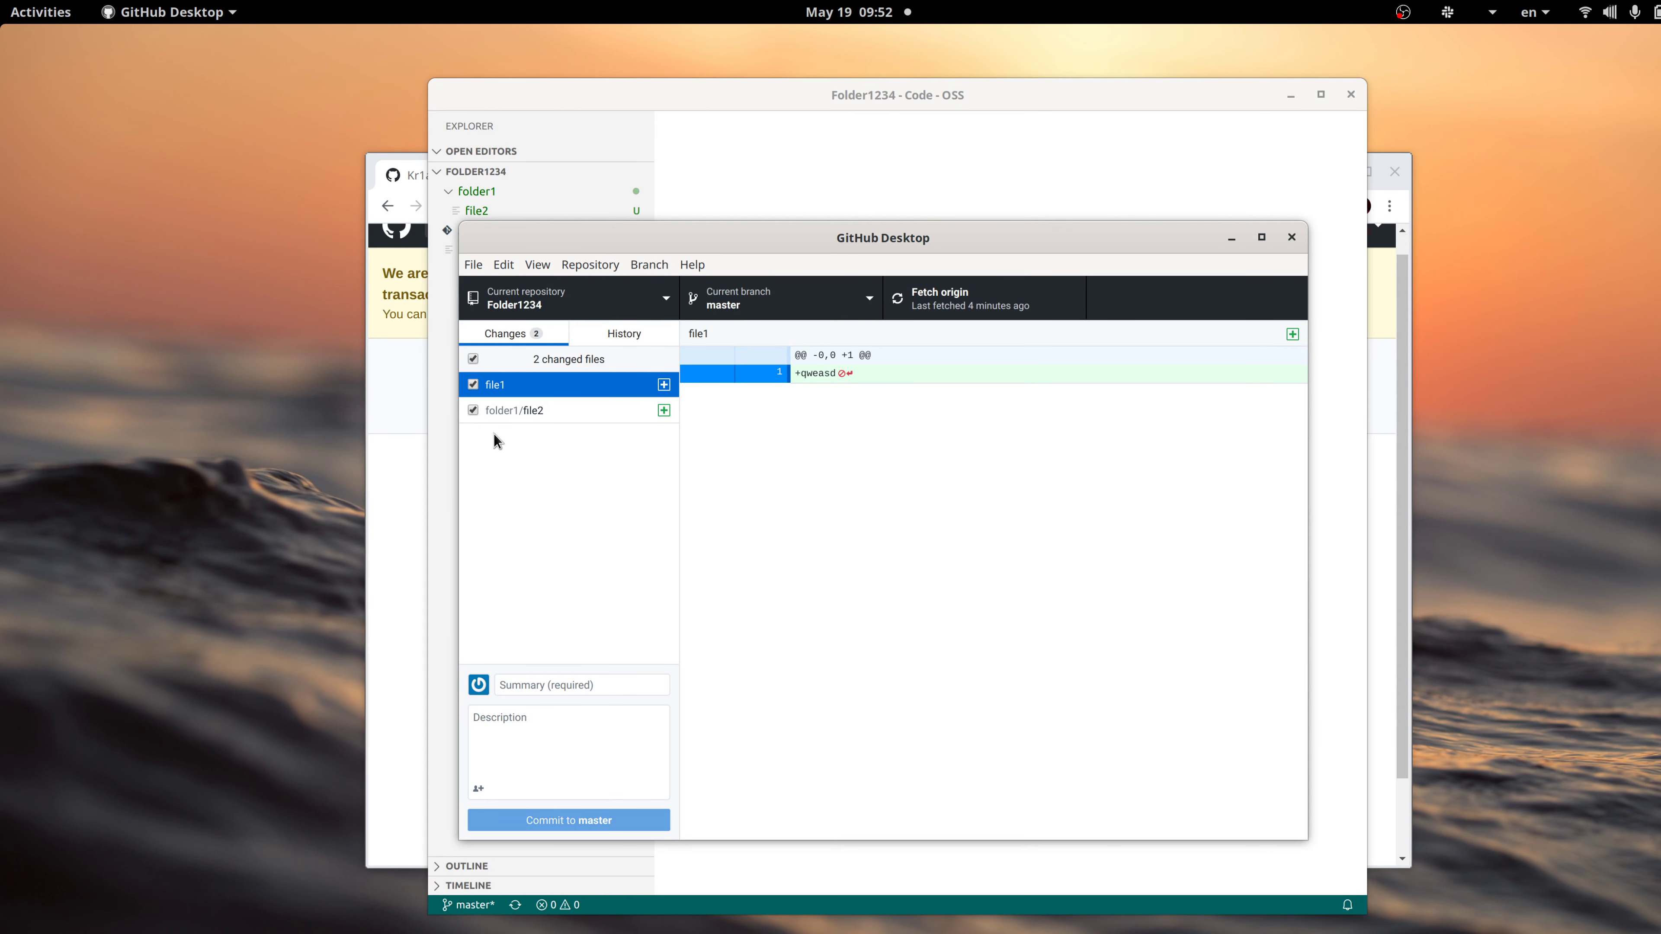
{"action": "left_click", "coordinate": [405, 434]}
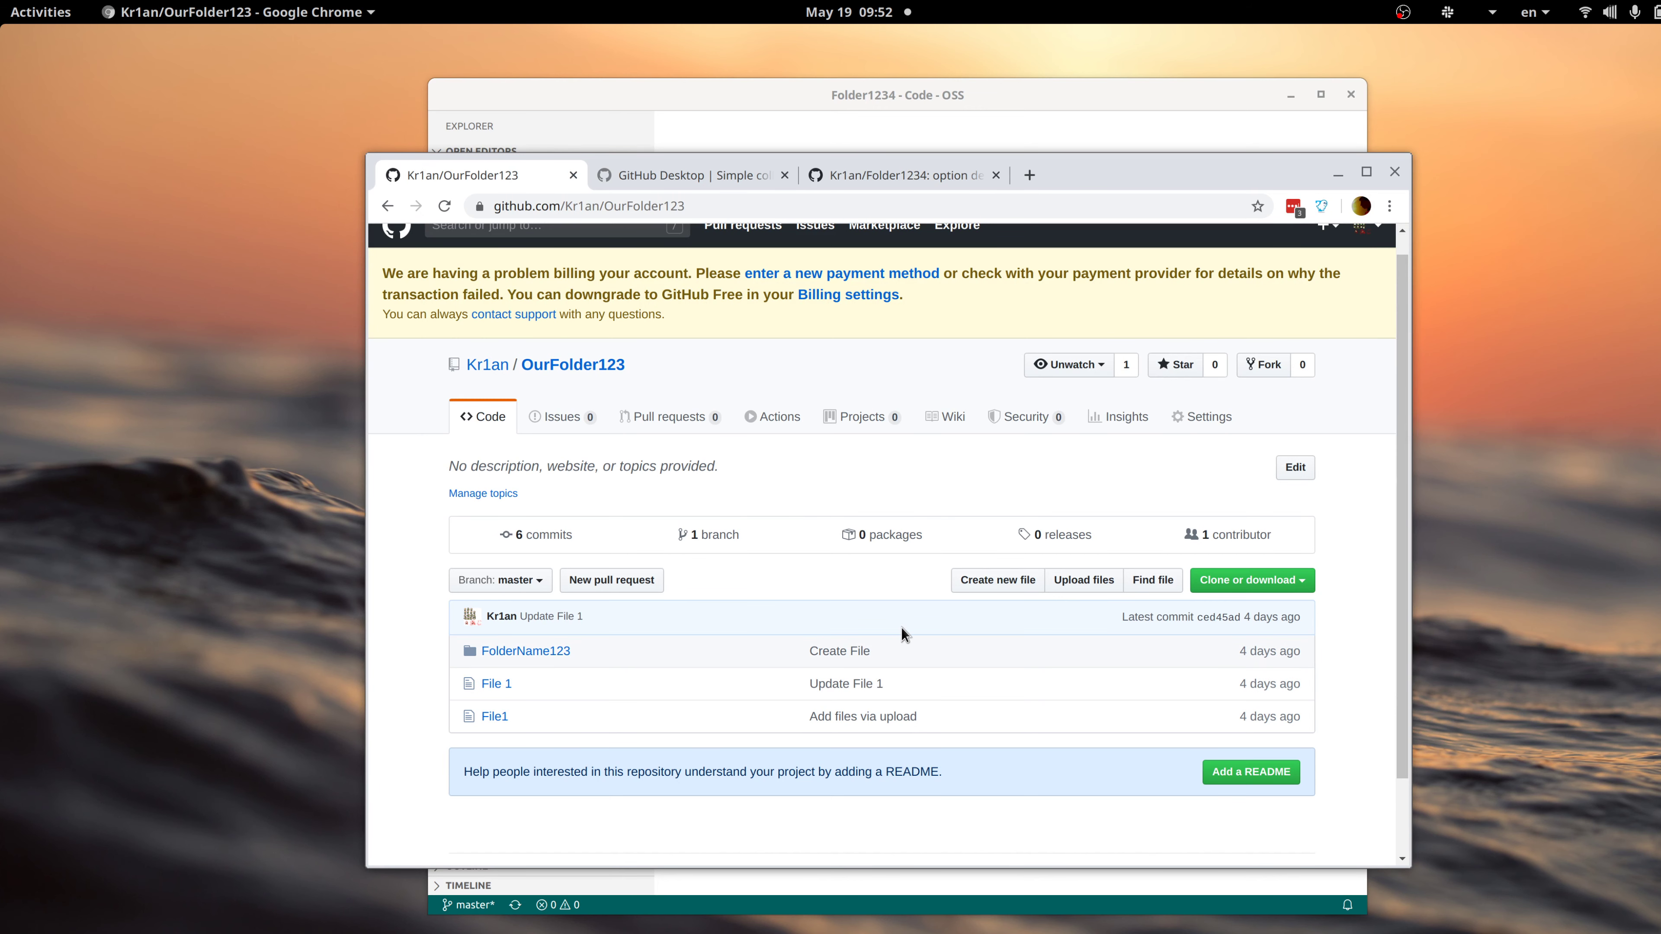
In GitHub Desktop, commit file1 and folder1/file2 to master with the summary "add test files".
{"action": "key", "text": "alt+Tab"}
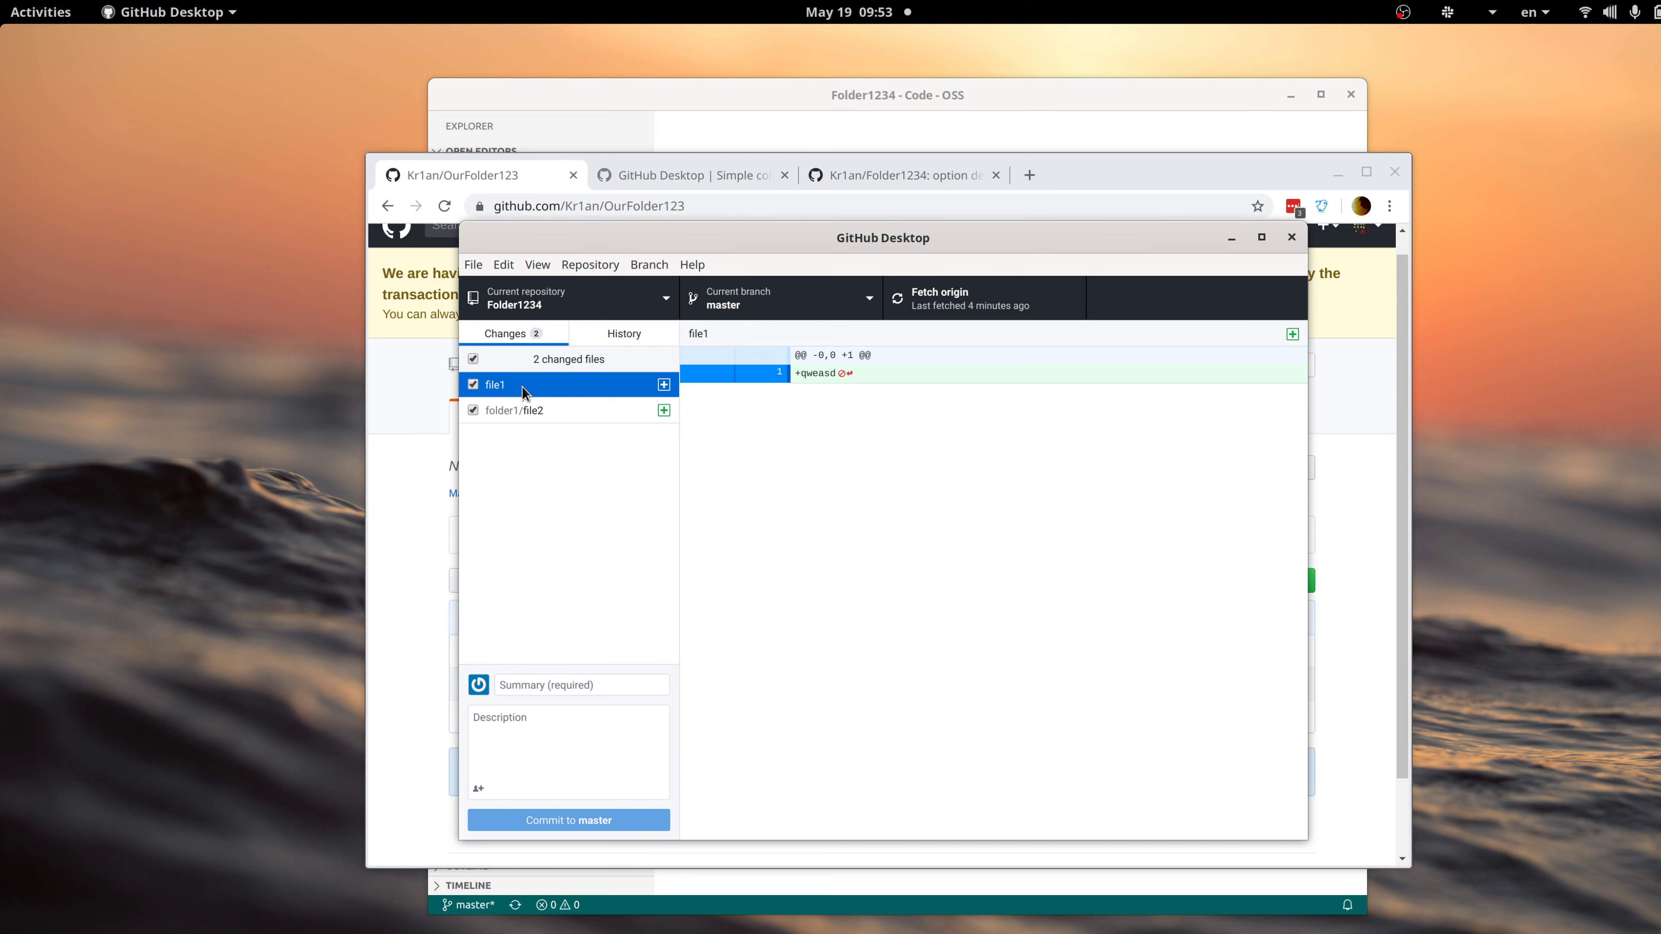
{"action": "left_click", "coordinate": [540, 416]}
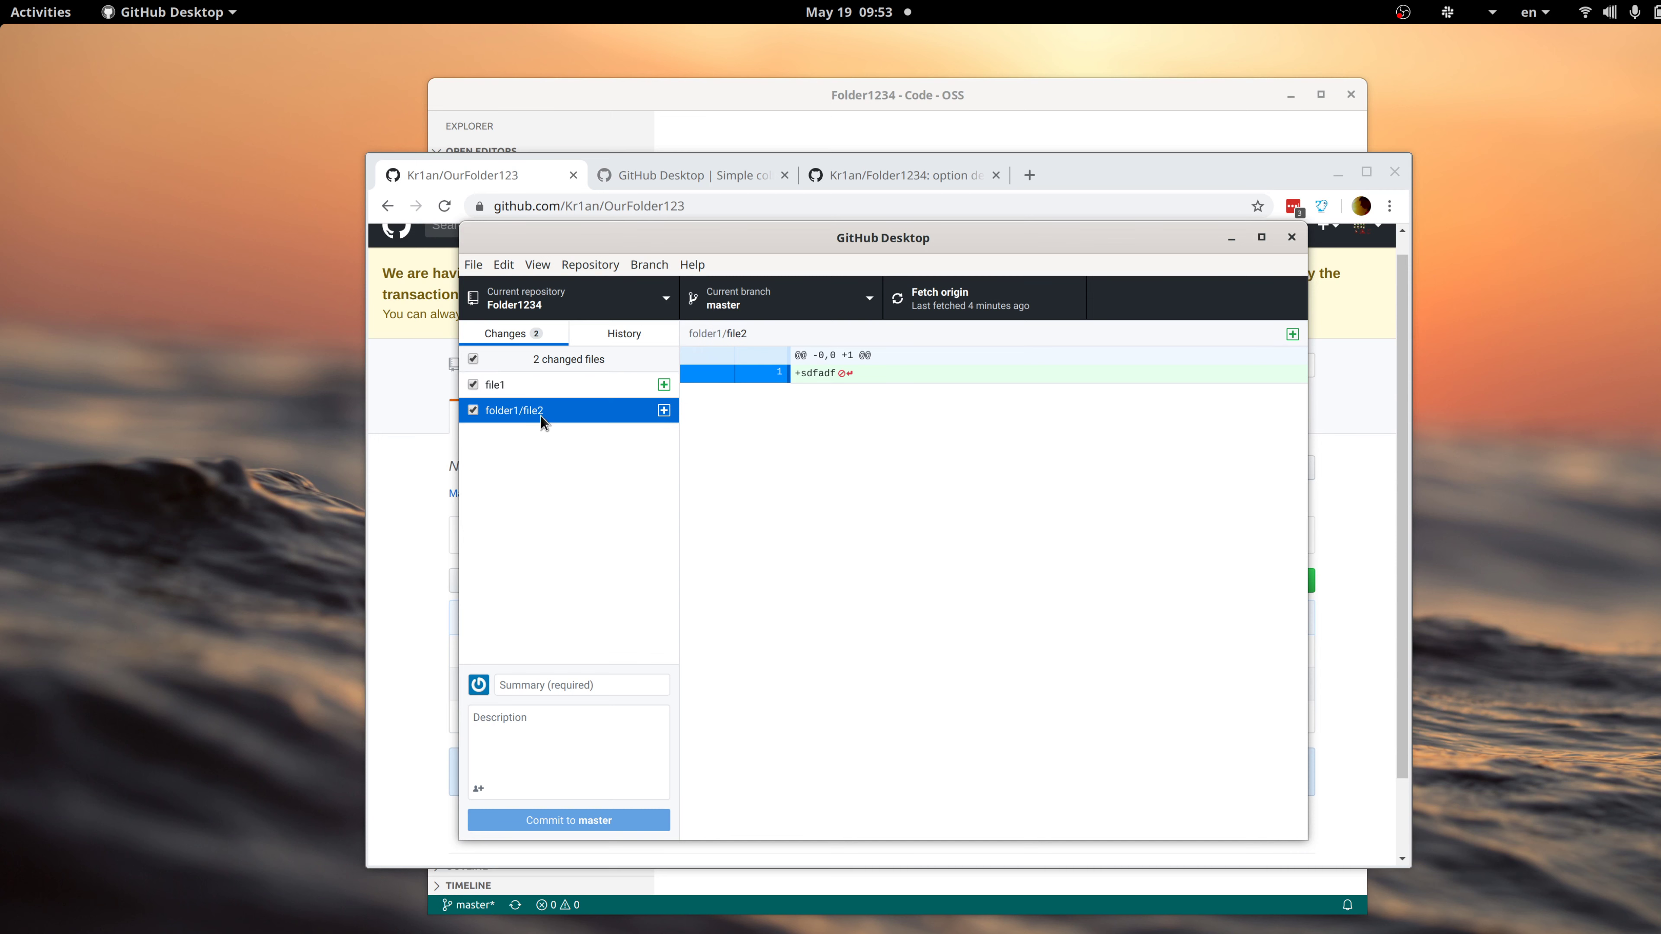
{"action": "left_click", "coordinate": [519, 379]}
{"action": "left_click", "coordinate": [504, 683]}
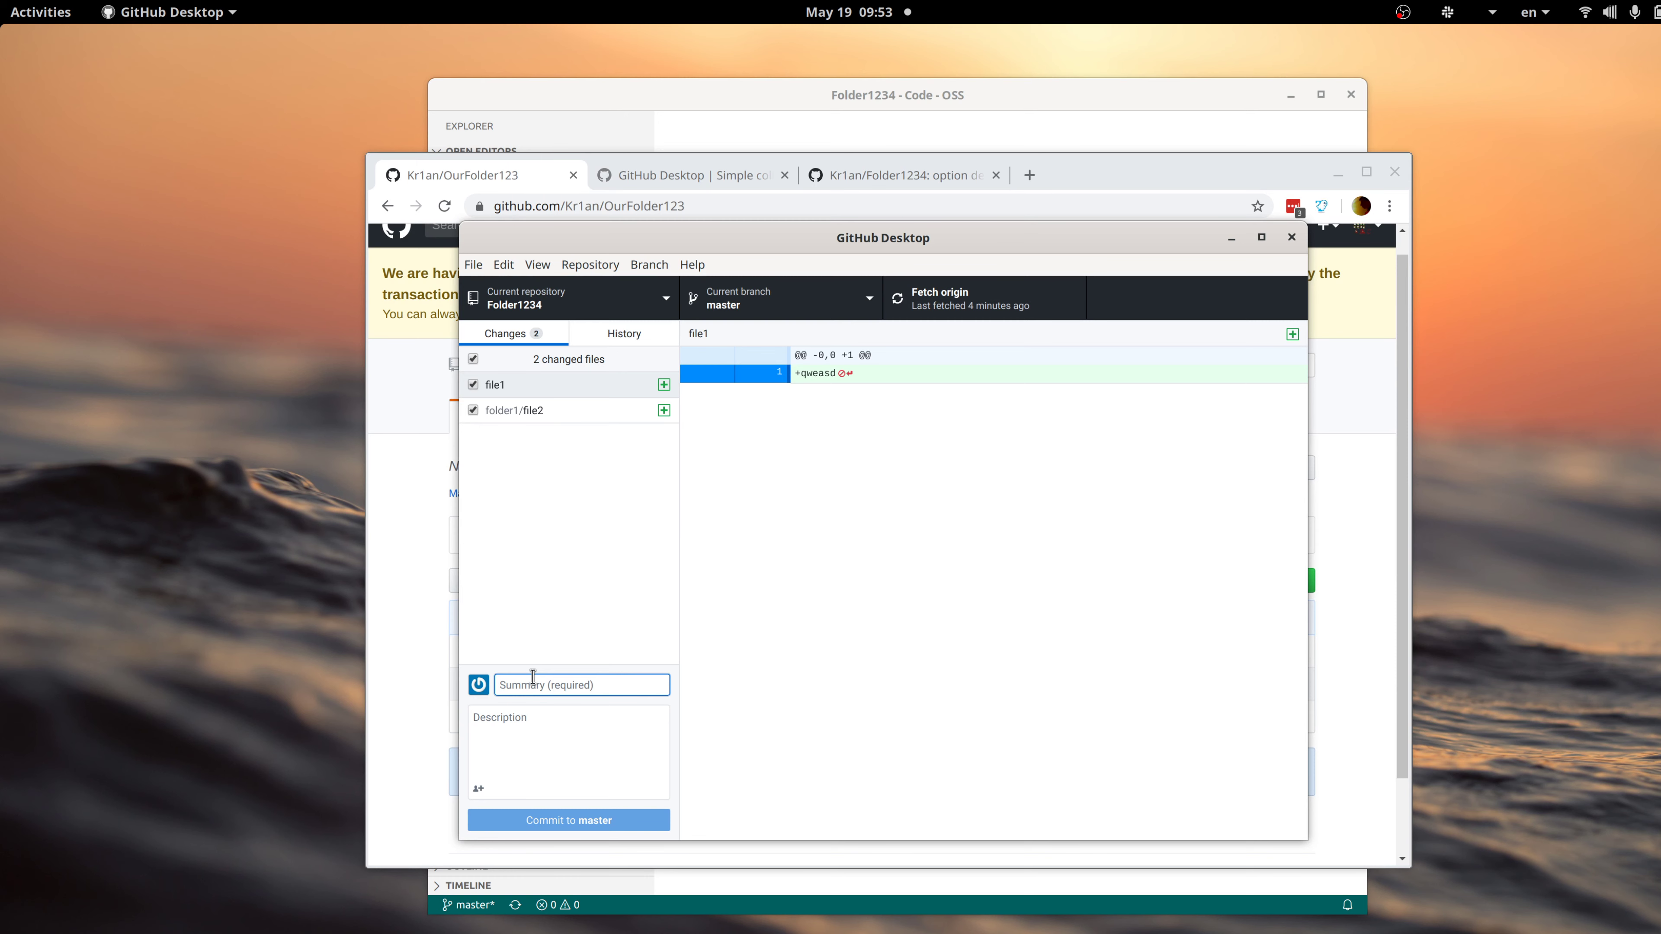
{"action": "type", "text": "add test files"}
{"action": "left_click", "coordinate": [523, 821]}
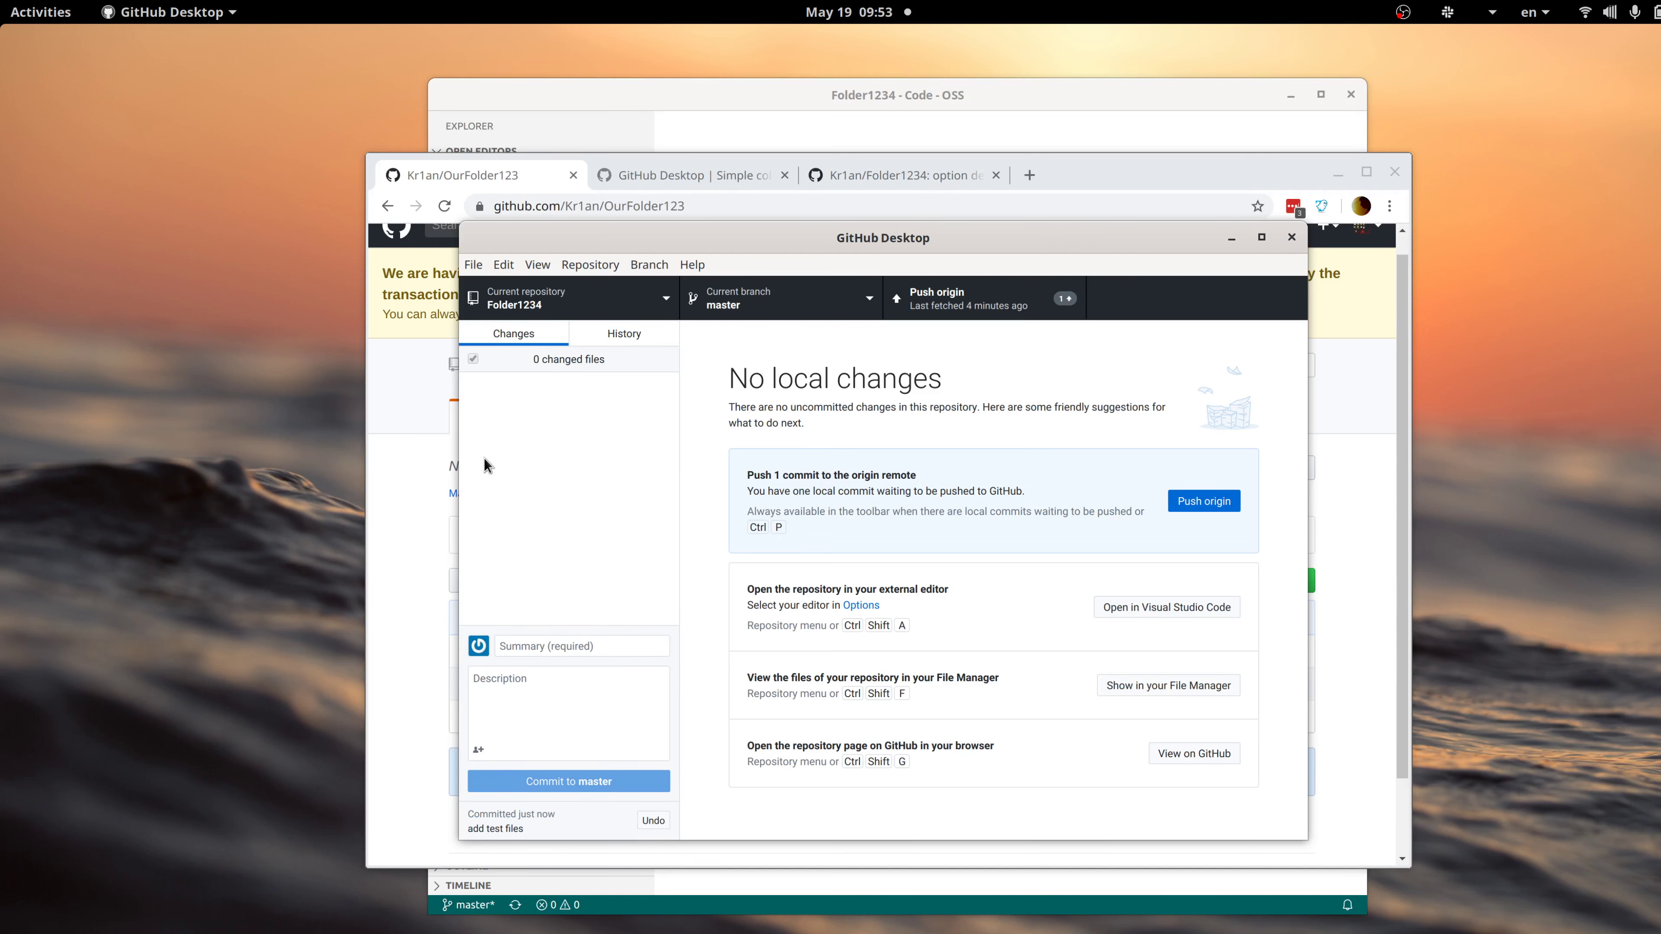
Open the "add test files" commit in the history and view its diffs for file1 and folder1/file2.
{"action": "left_click", "coordinate": [611, 331]}
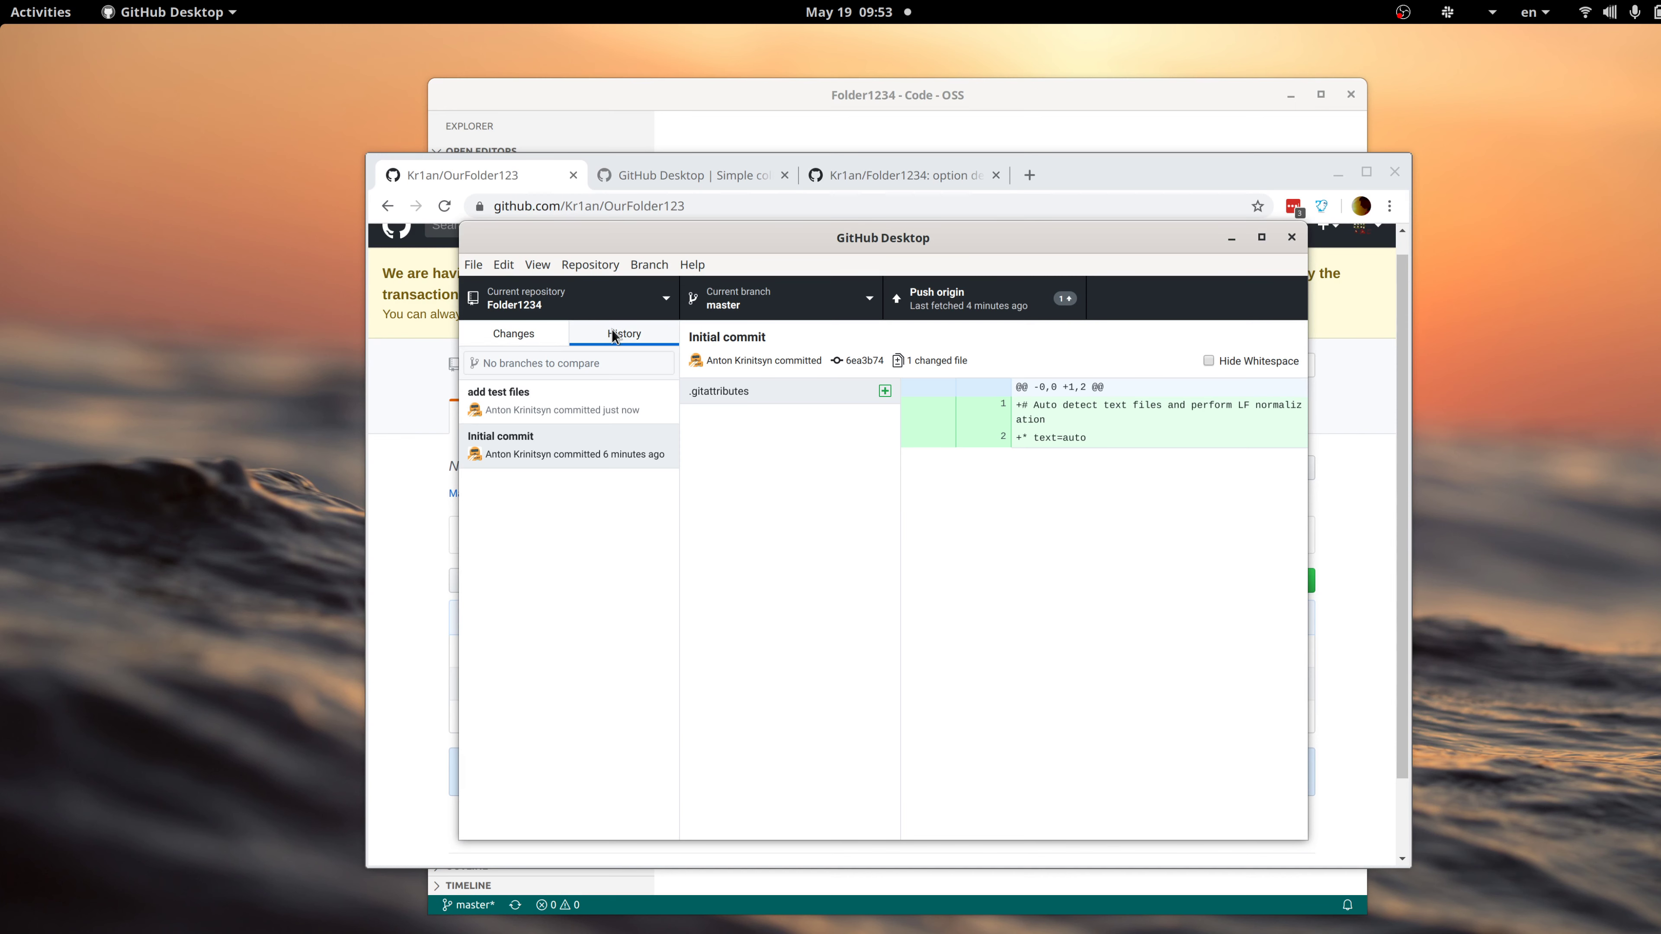
{"action": "left_click", "coordinate": [528, 339]}
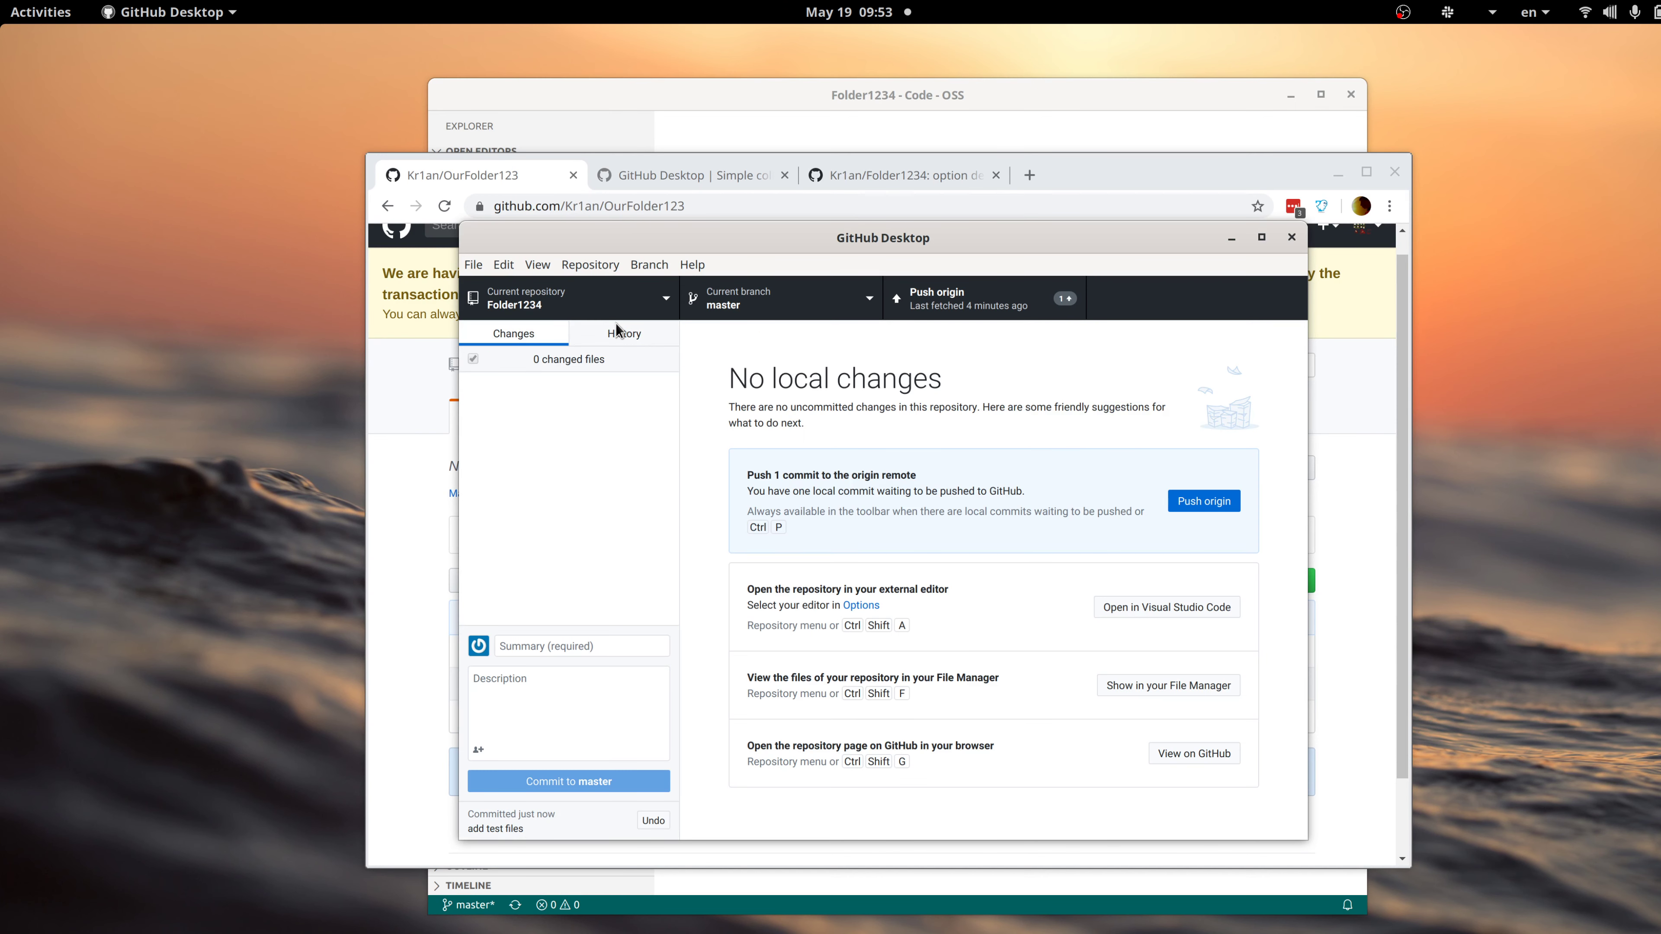
{"action": "left_click", "coordinate": [618, 333]}
{"action": "left_click", "coordinate": [543, 398]}
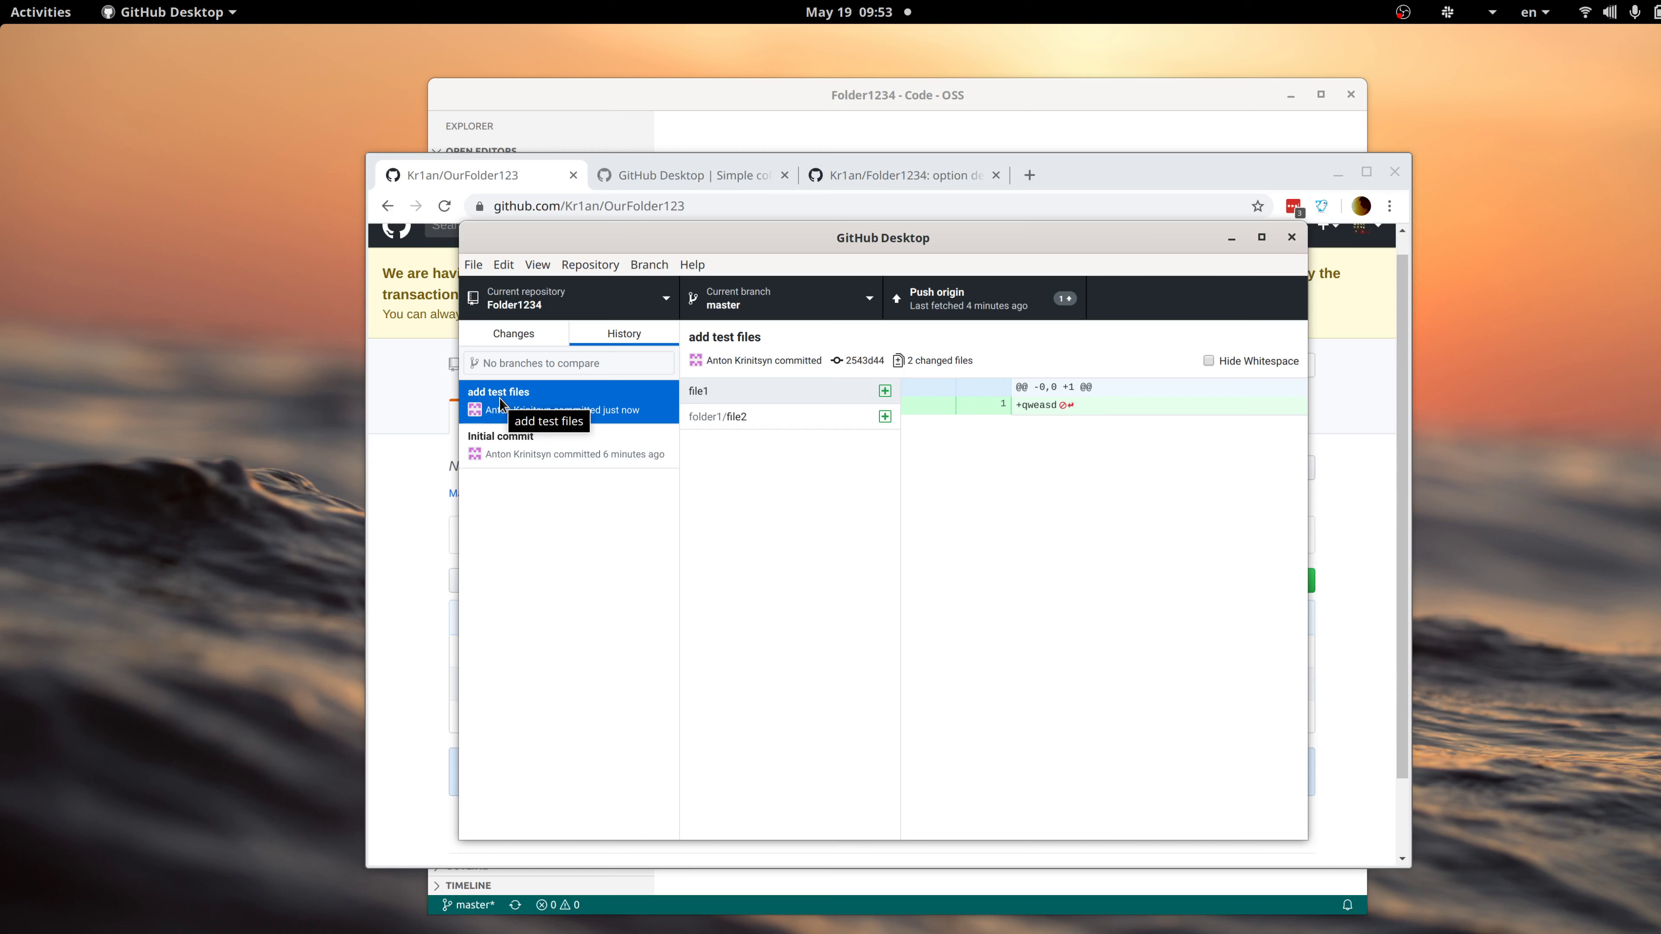
{"action": "left_click", "coordinate": [727, 419]}
{"action": "left_click", "coordinate": [717, 392]}
{"action": "left_click", "coordinate": [726, 415]}
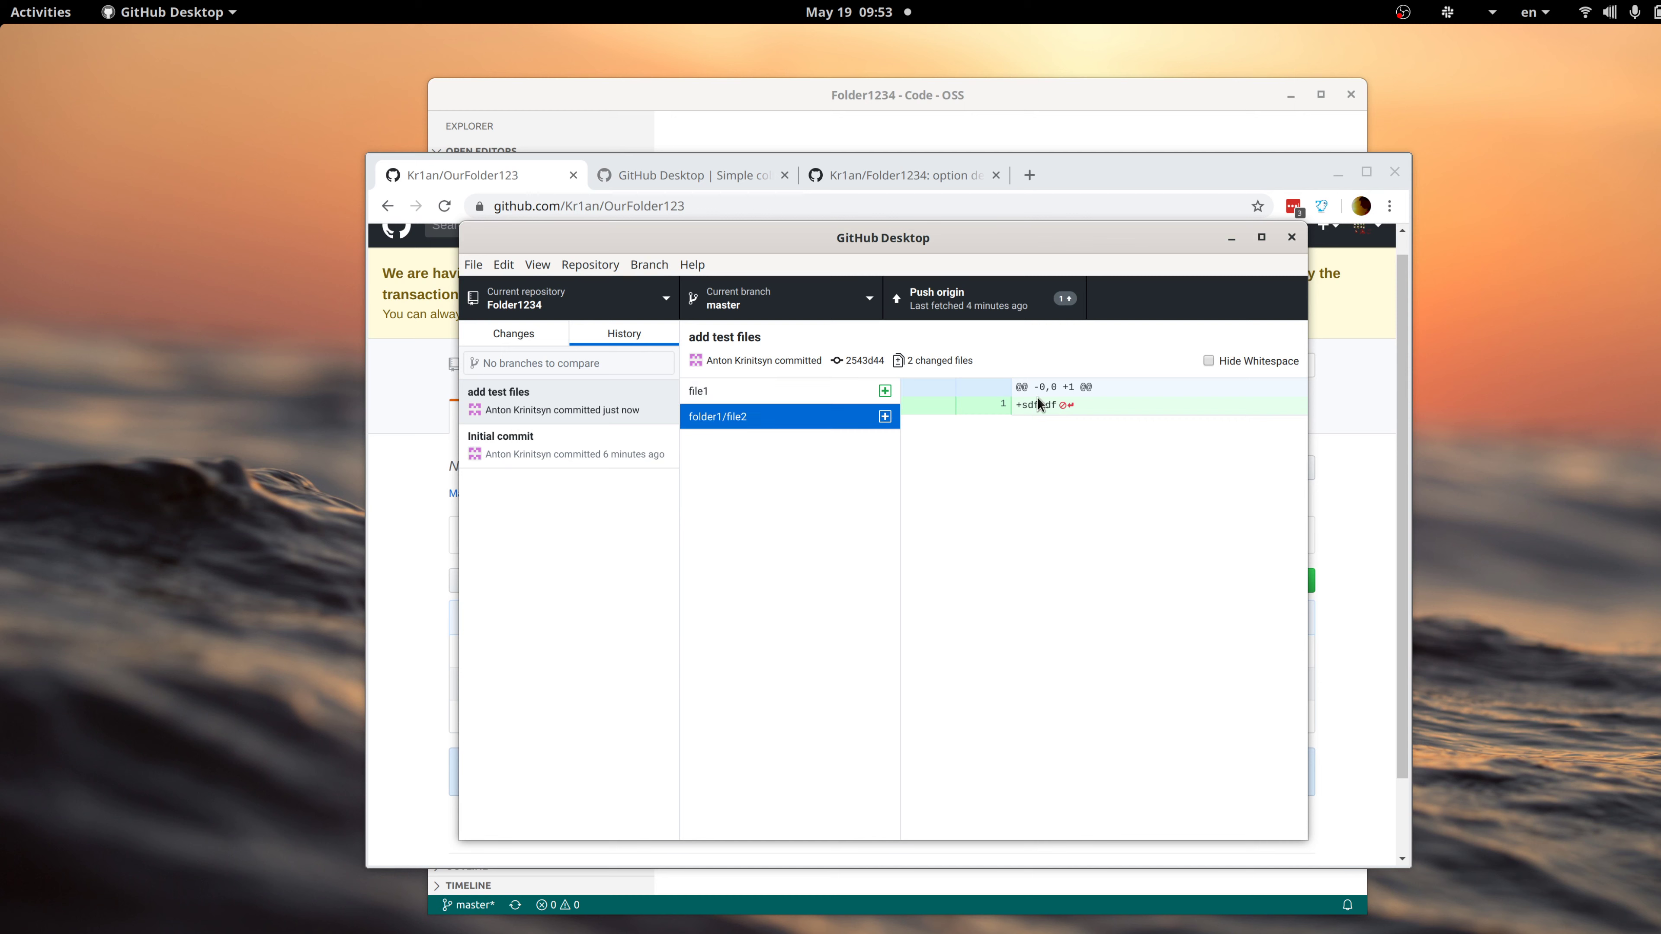
Examine the added text of folder1/file2 and file1 in the commit's diffs, and return to the uncommitted changes view.
{"action": "double_click", "coordinate": [1038, 405]}
{"action": "left_click", "coordinate": [1036, 406]}
{"action": "double_click", "coordinate": [1037, 406]}
{"action": "left_click", "coordinate": [1018, 411]}
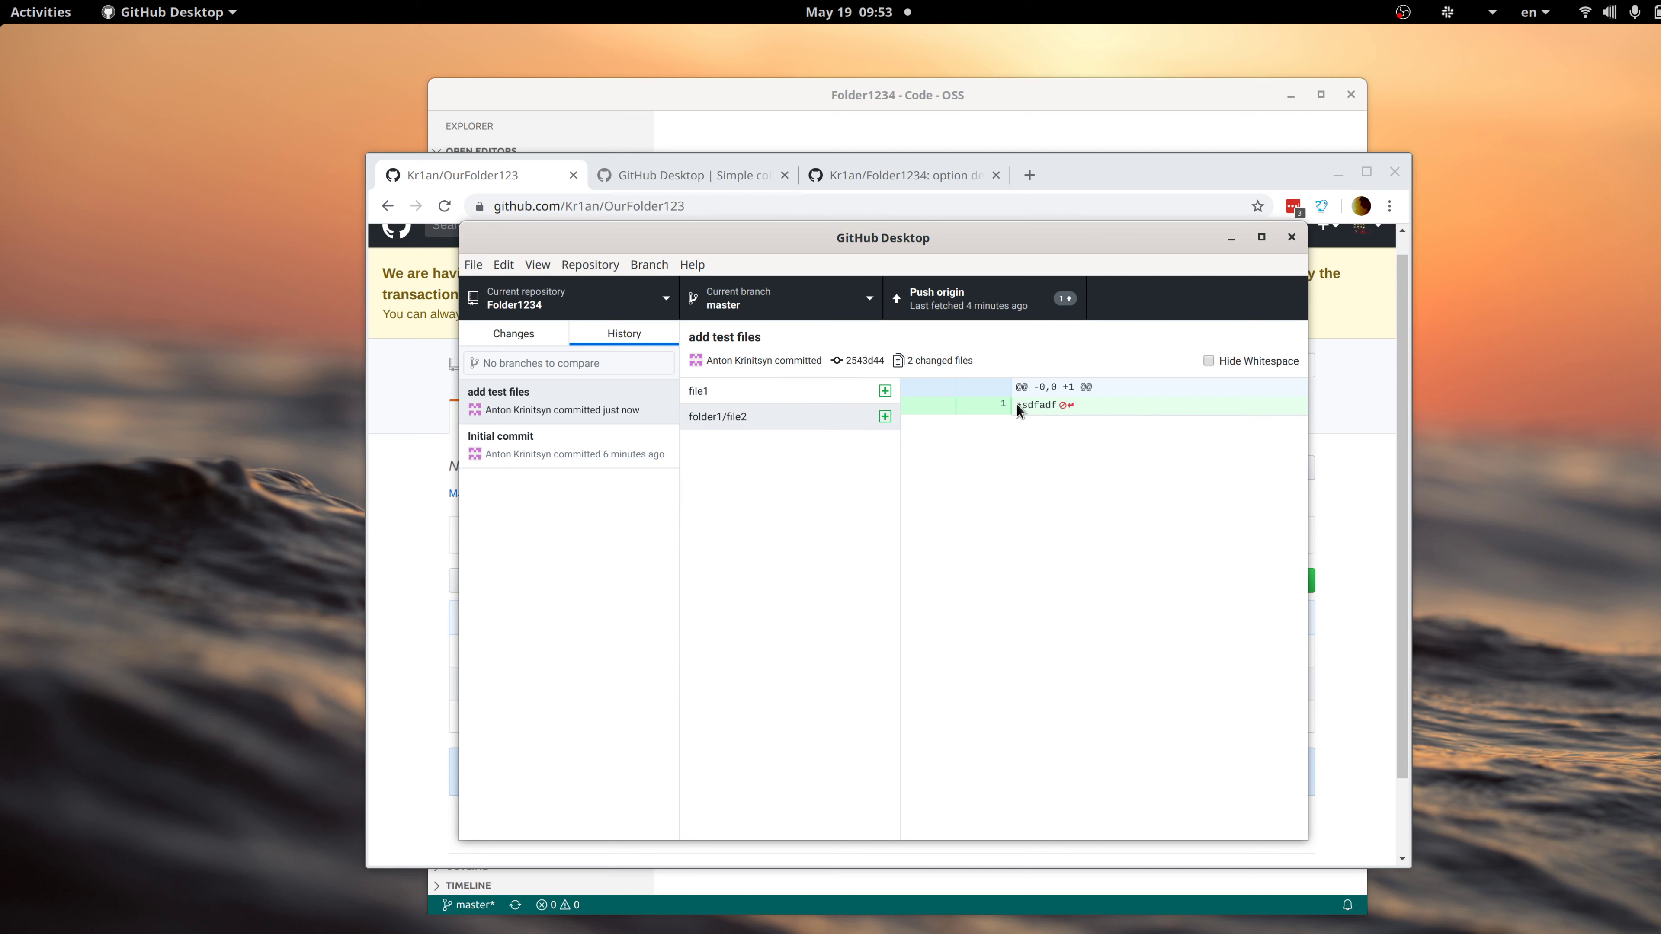
{"action": "left_click_drag", "start_coordinate": [1017, 405], "coordinate": [1070, 406]}
{"action": "left_click", "coordinate": [713, 393]}
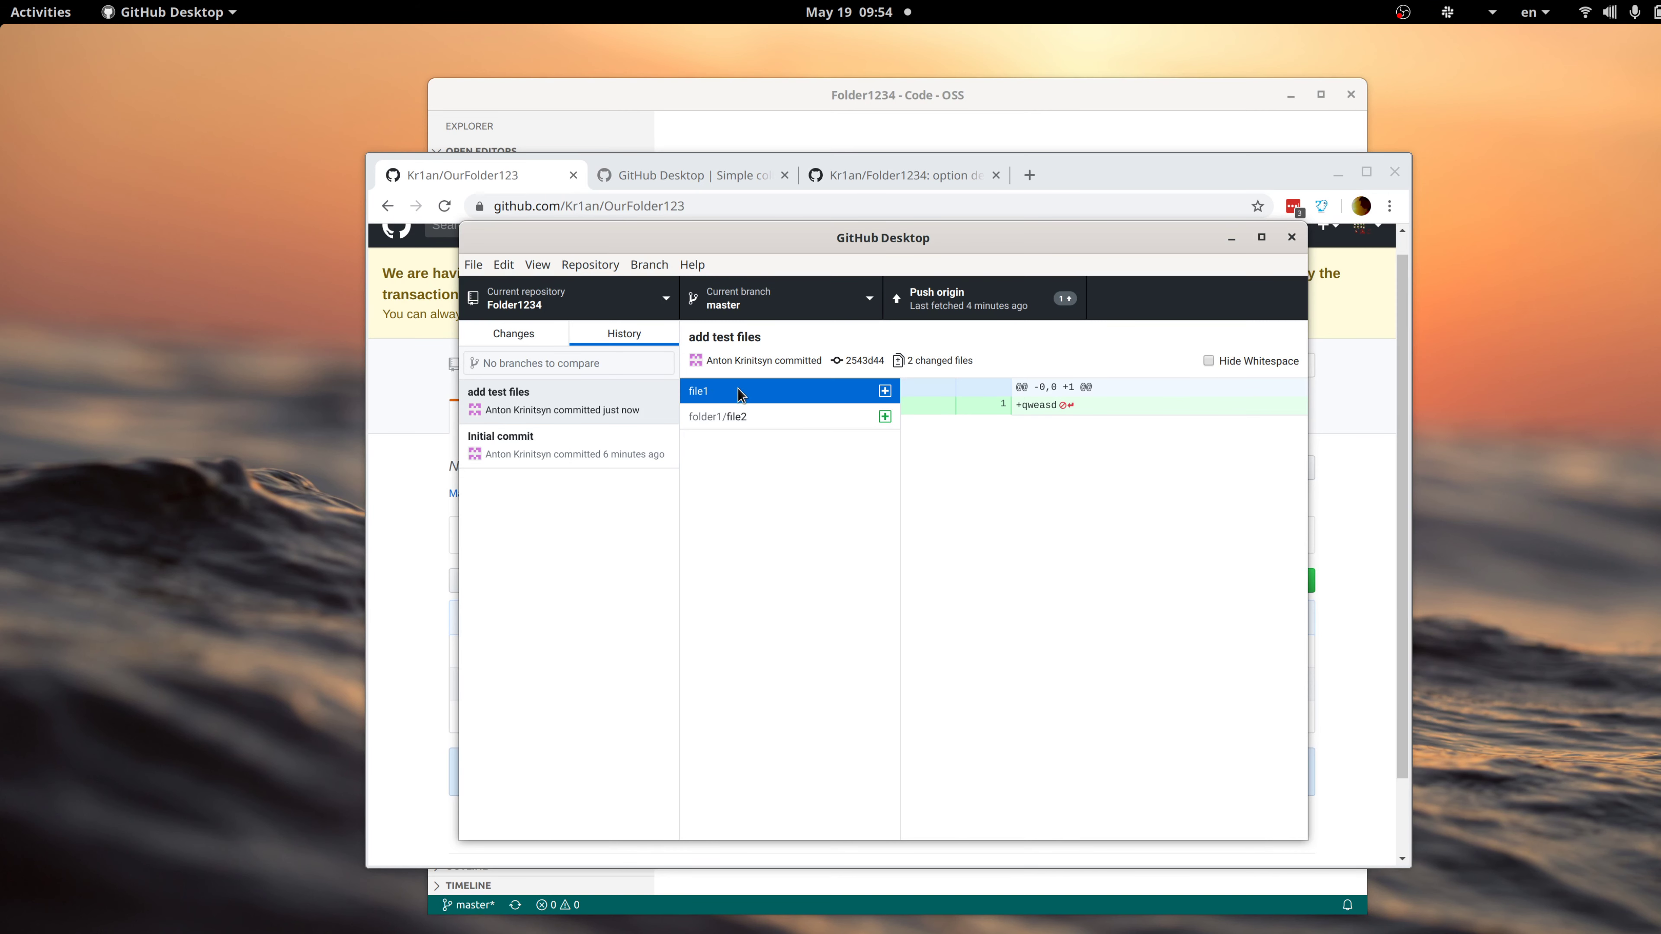
{"action": "left_click_drag", "start_coordinate": [1018, 405], "coordinate": [1058, 405]}
{"action": "left_click", "coordinate": [1057, 405]}
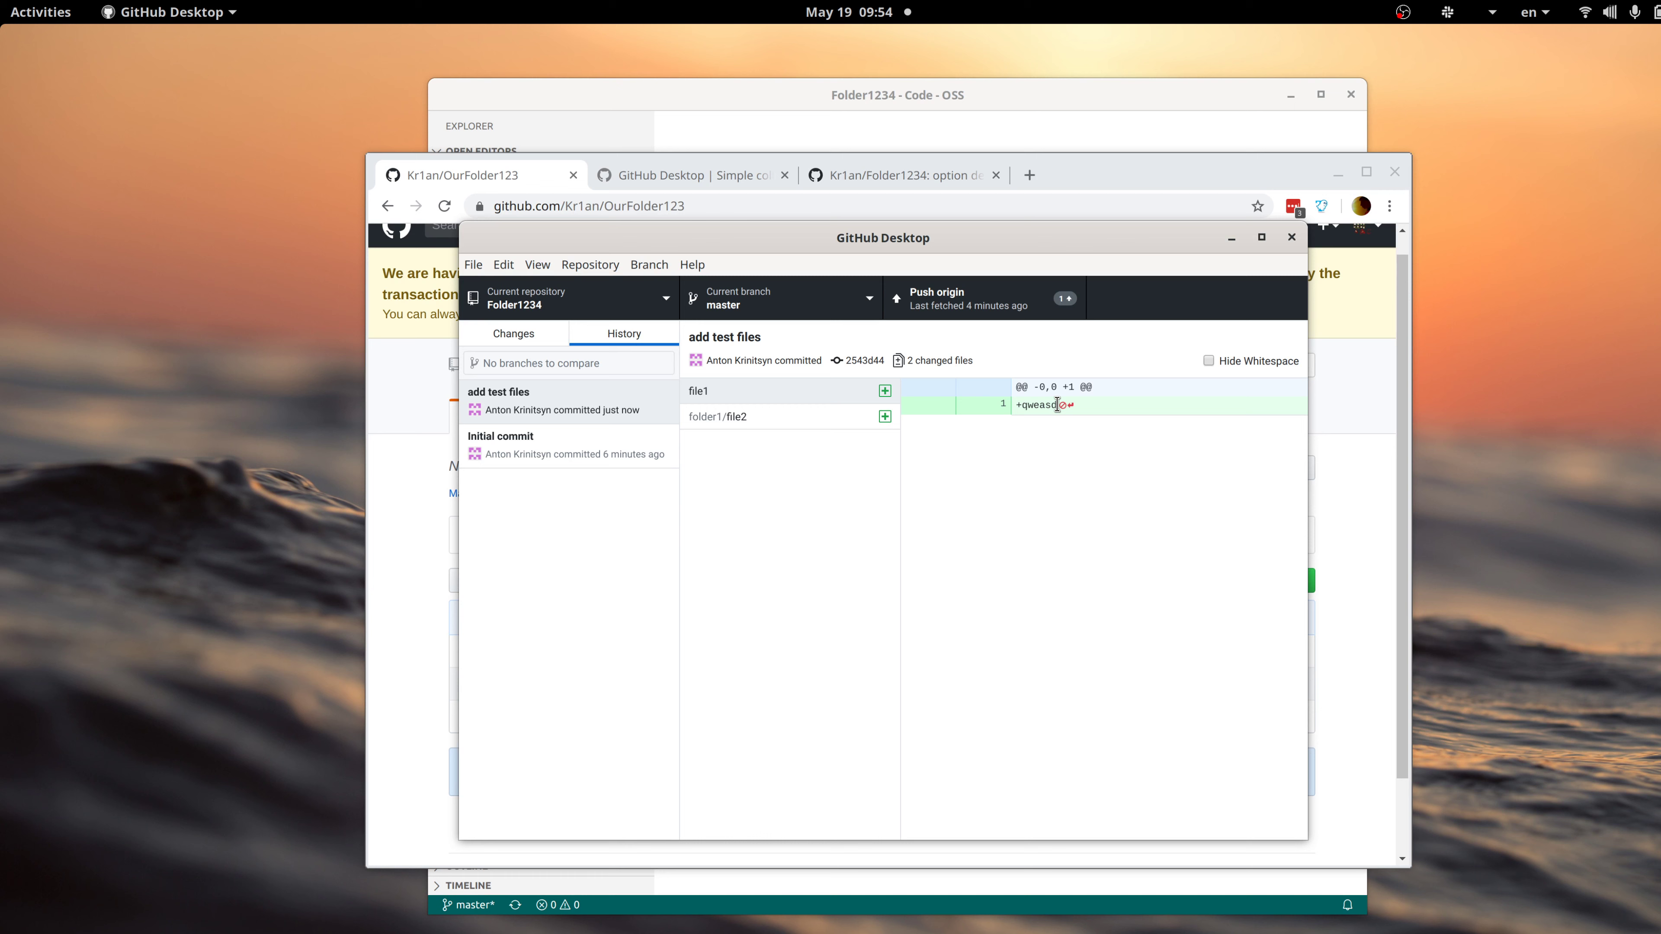
{"action": "left_click_drag", "start_coordinate": [1033, 405], "coordinate": [1062, 406]}
{"action": "left_click", "coordinate": [530, 337]}
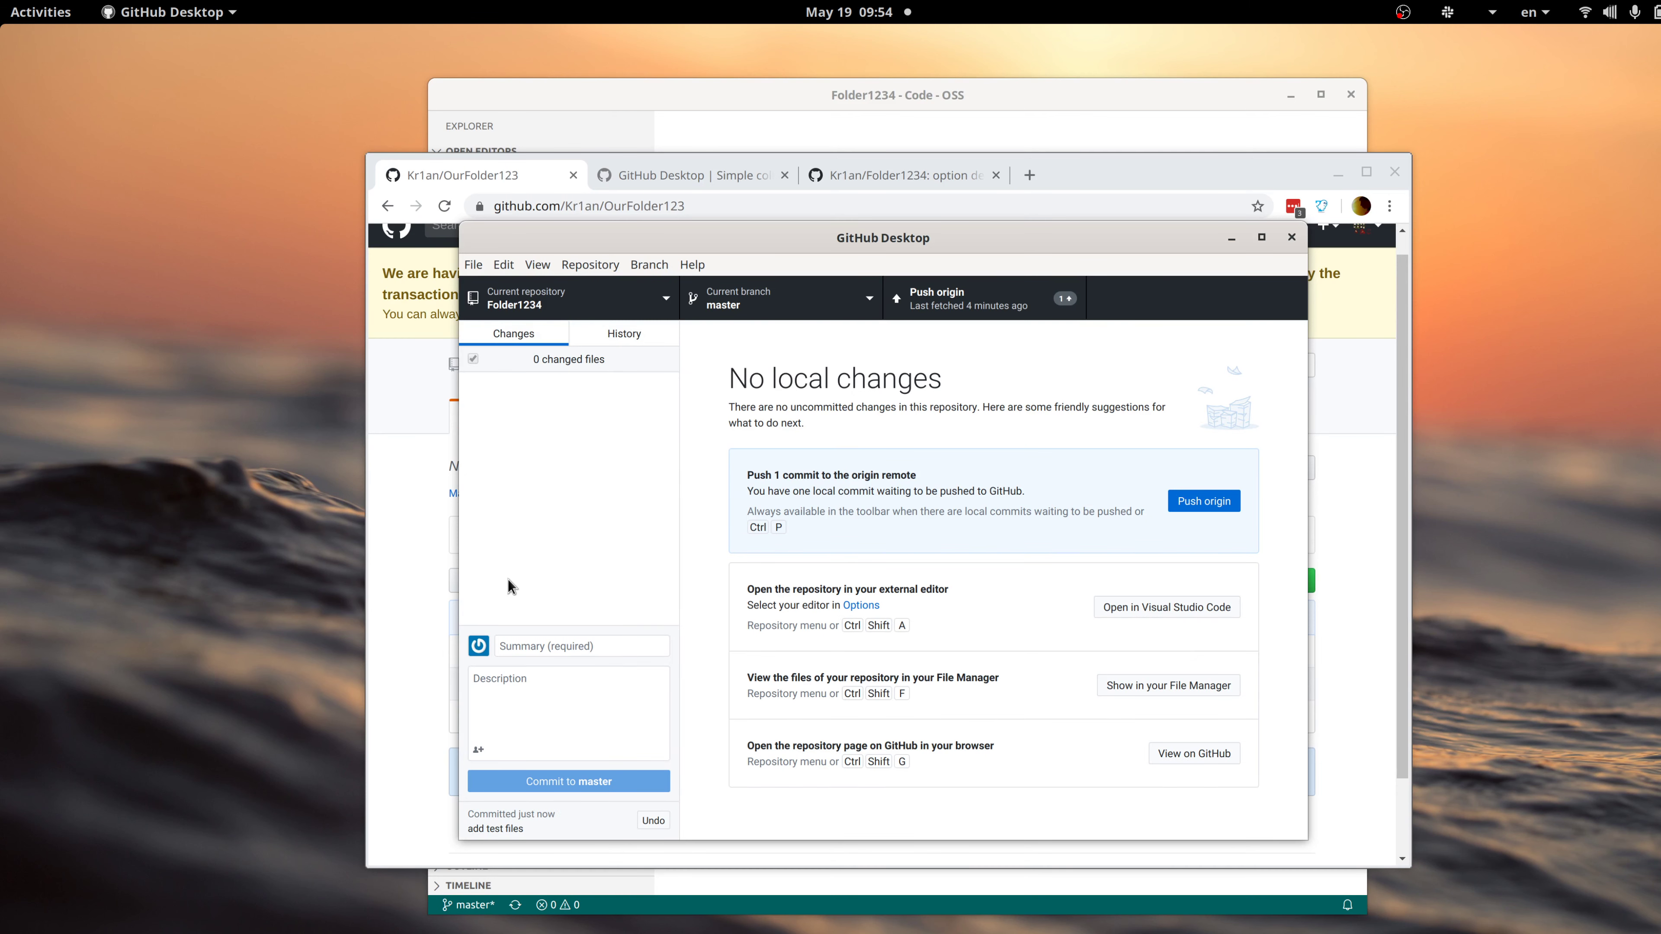
Switch to Chrome and reload the Folder1234 repository page to check which files are on GitHub.
{"action": "key", "text": "alt+Tab"}
{"action": "key", "text": "alt+Tab"}
{"action": "key", "text": "alt+Tab"}
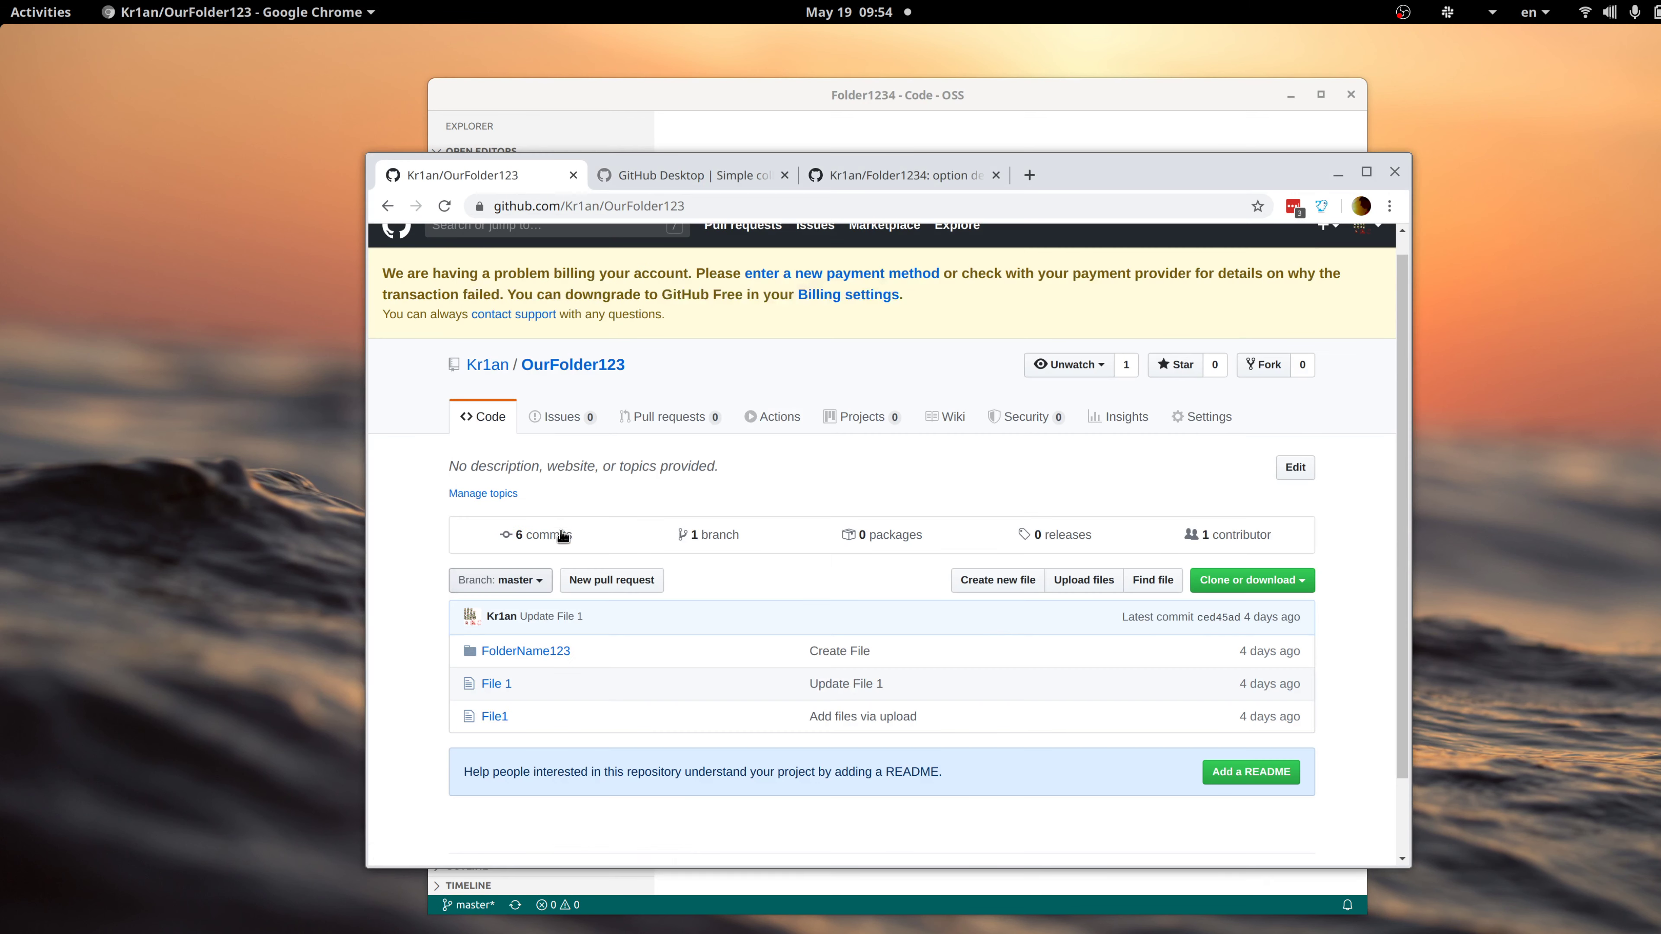
{"action": "left_click", "coordinate": [841, 174]}
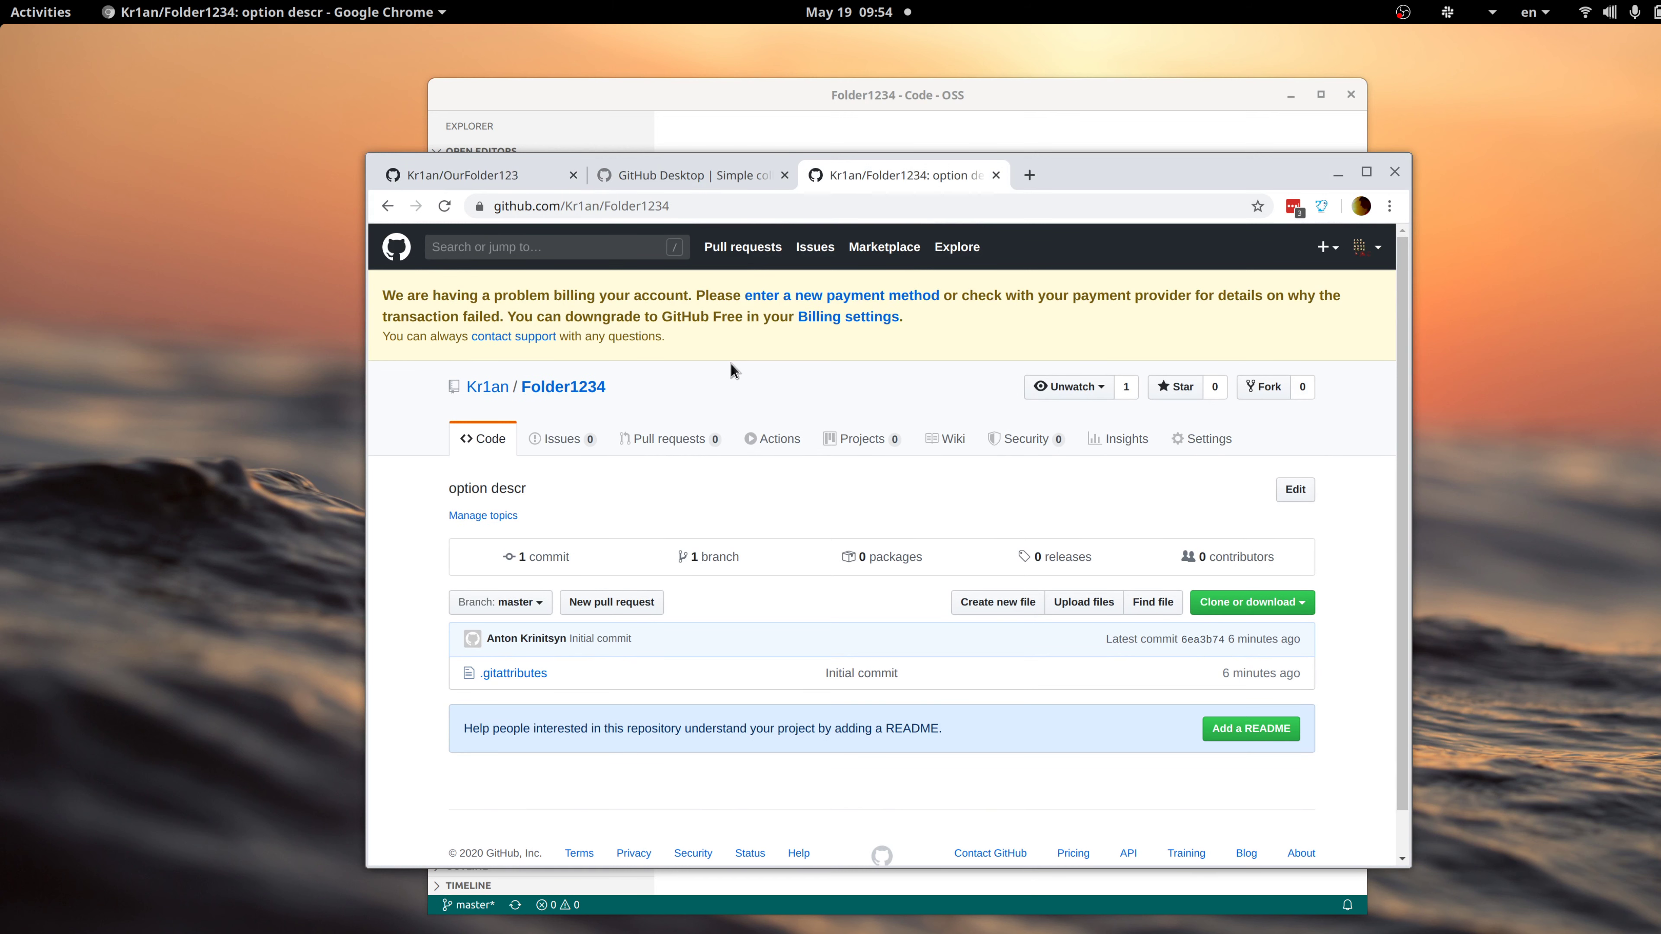
{"action": "key", "text": "F5"}
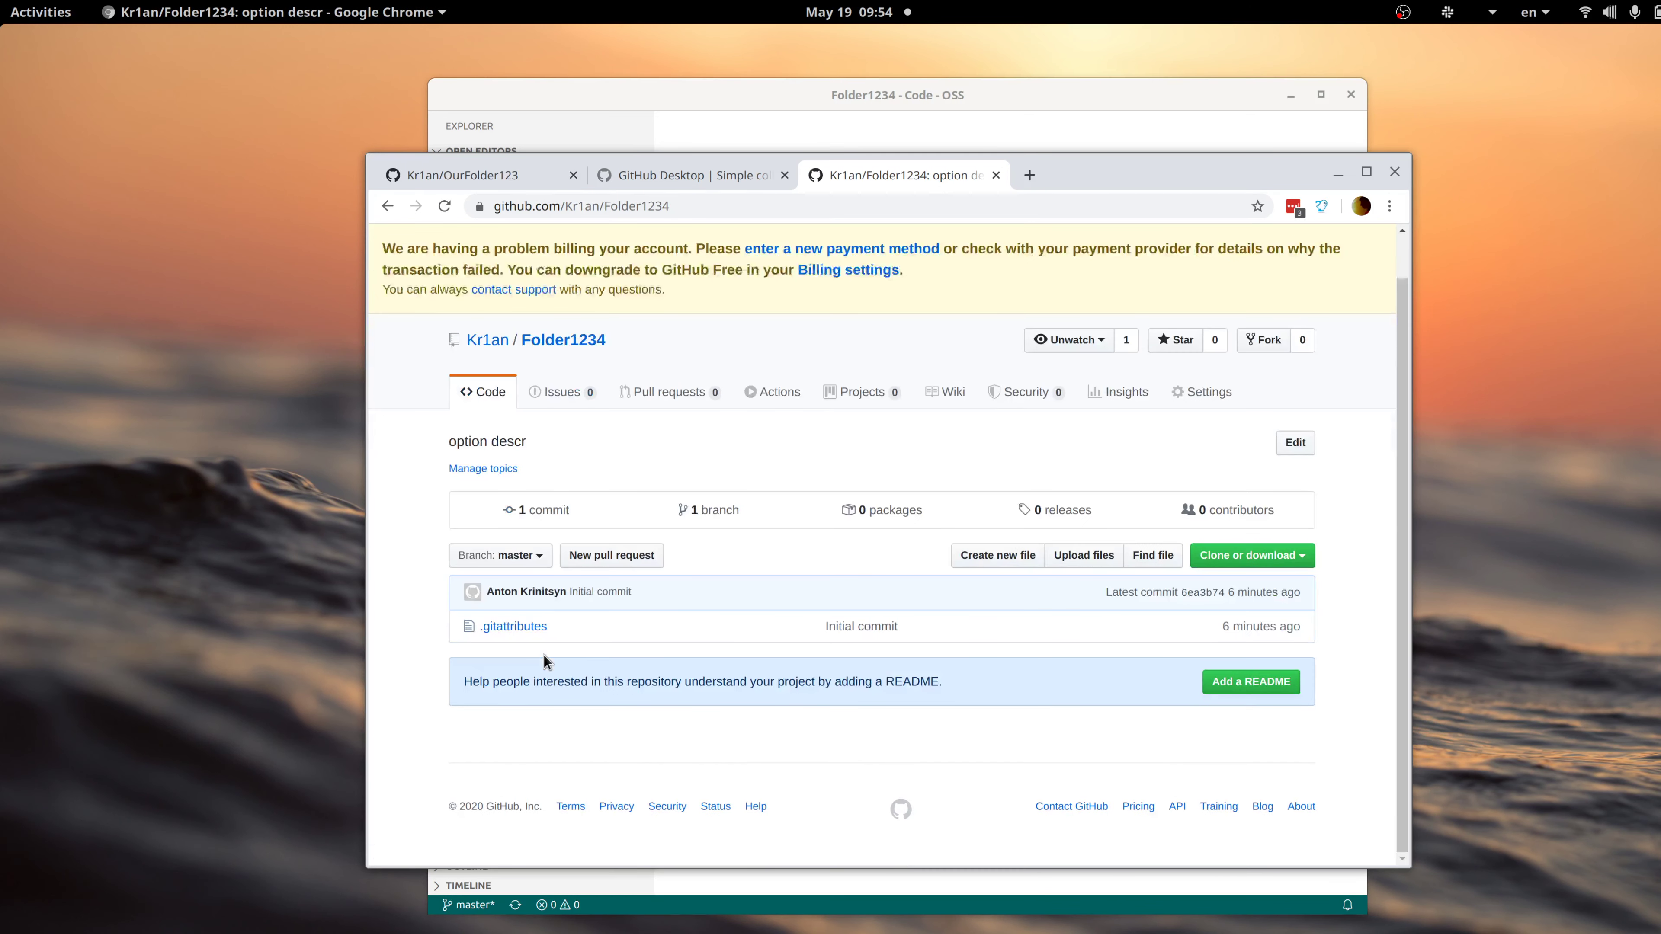
Push the "add test files" commit to origin from GitHub Desktop and reload the Folder1234 page in Chrome.
{"action": "key", "text": "alt+Tab"}
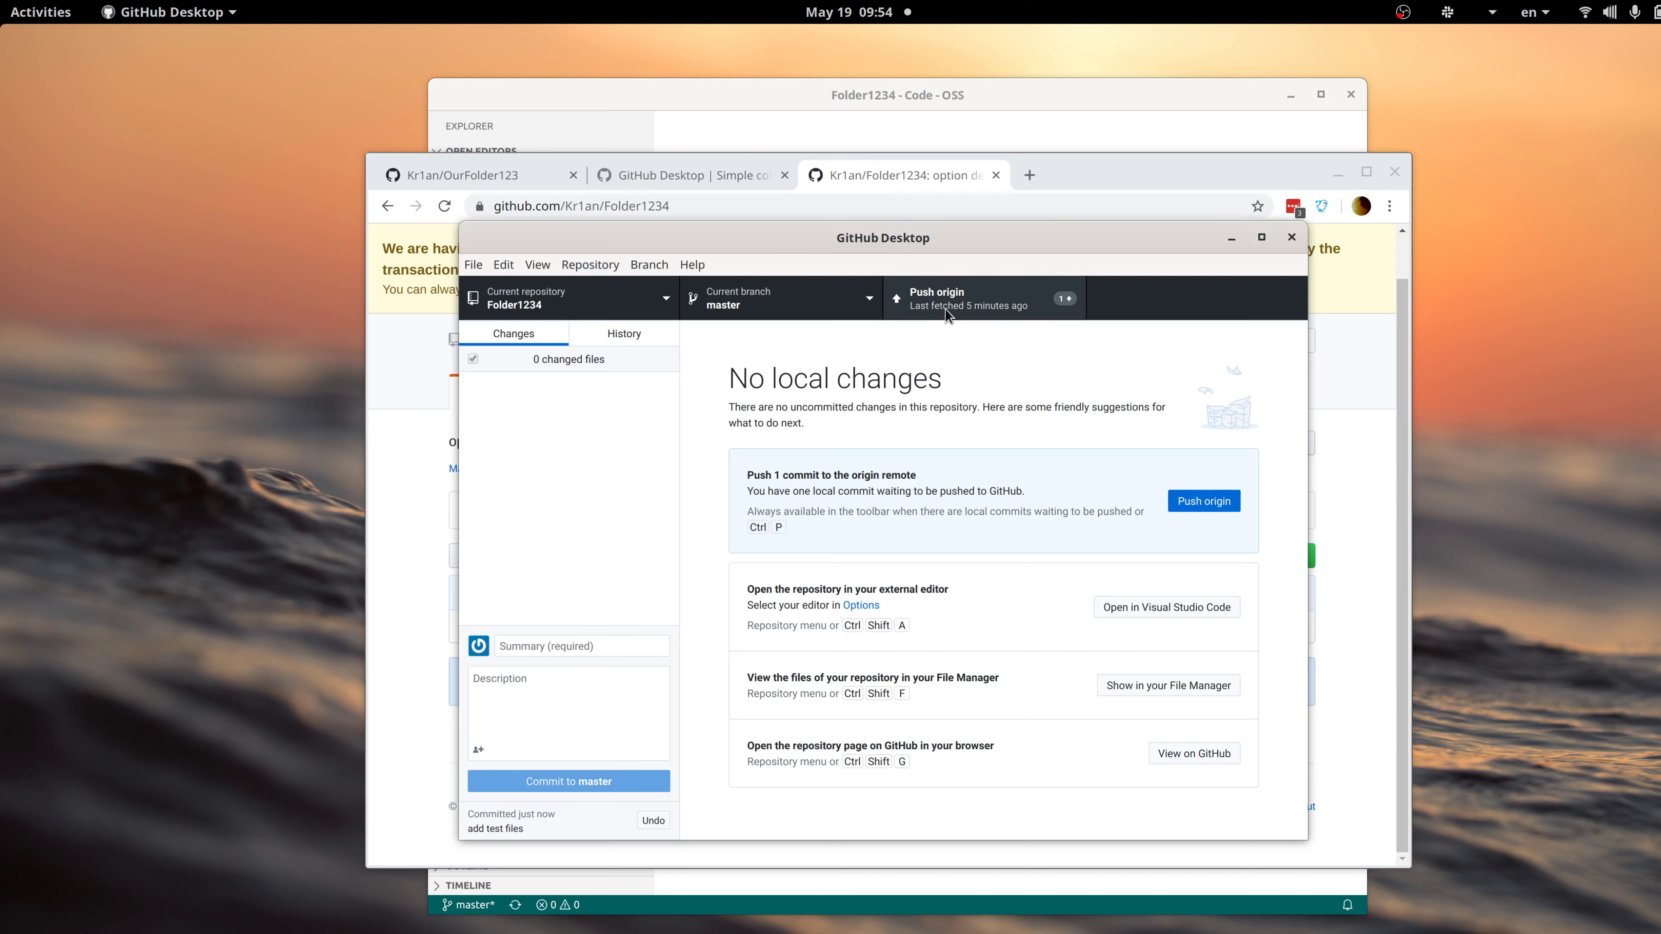
{"action": "left_click", "coordinate": [1202, 502]}
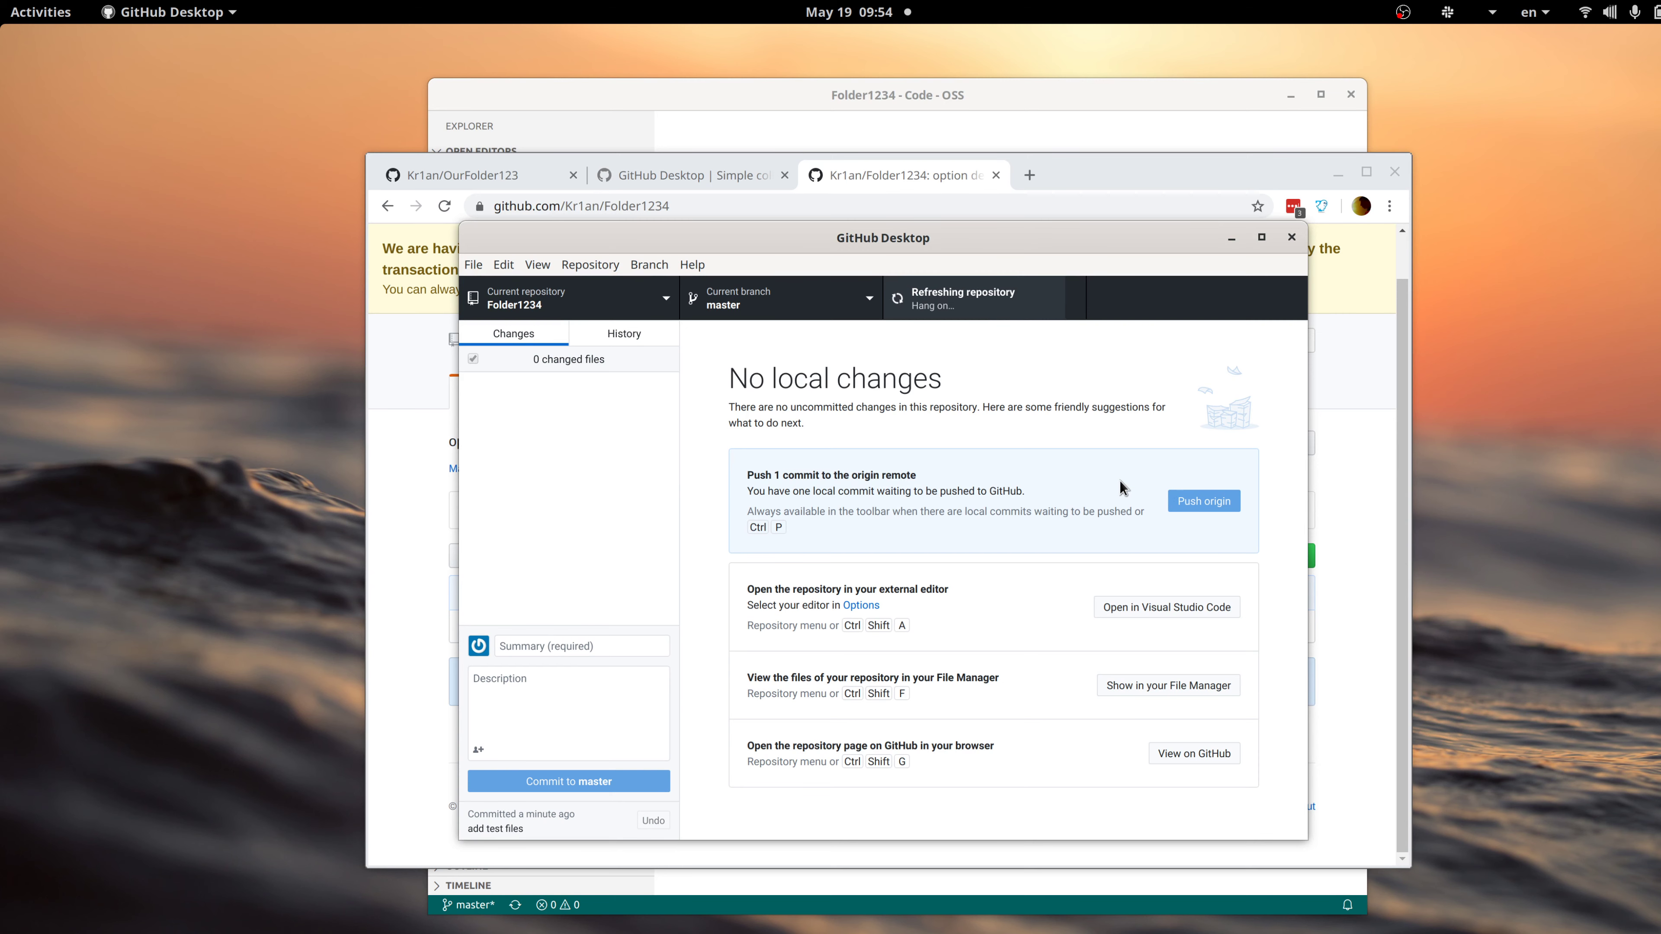
{"action": "key", "text": "alt+Tab"}
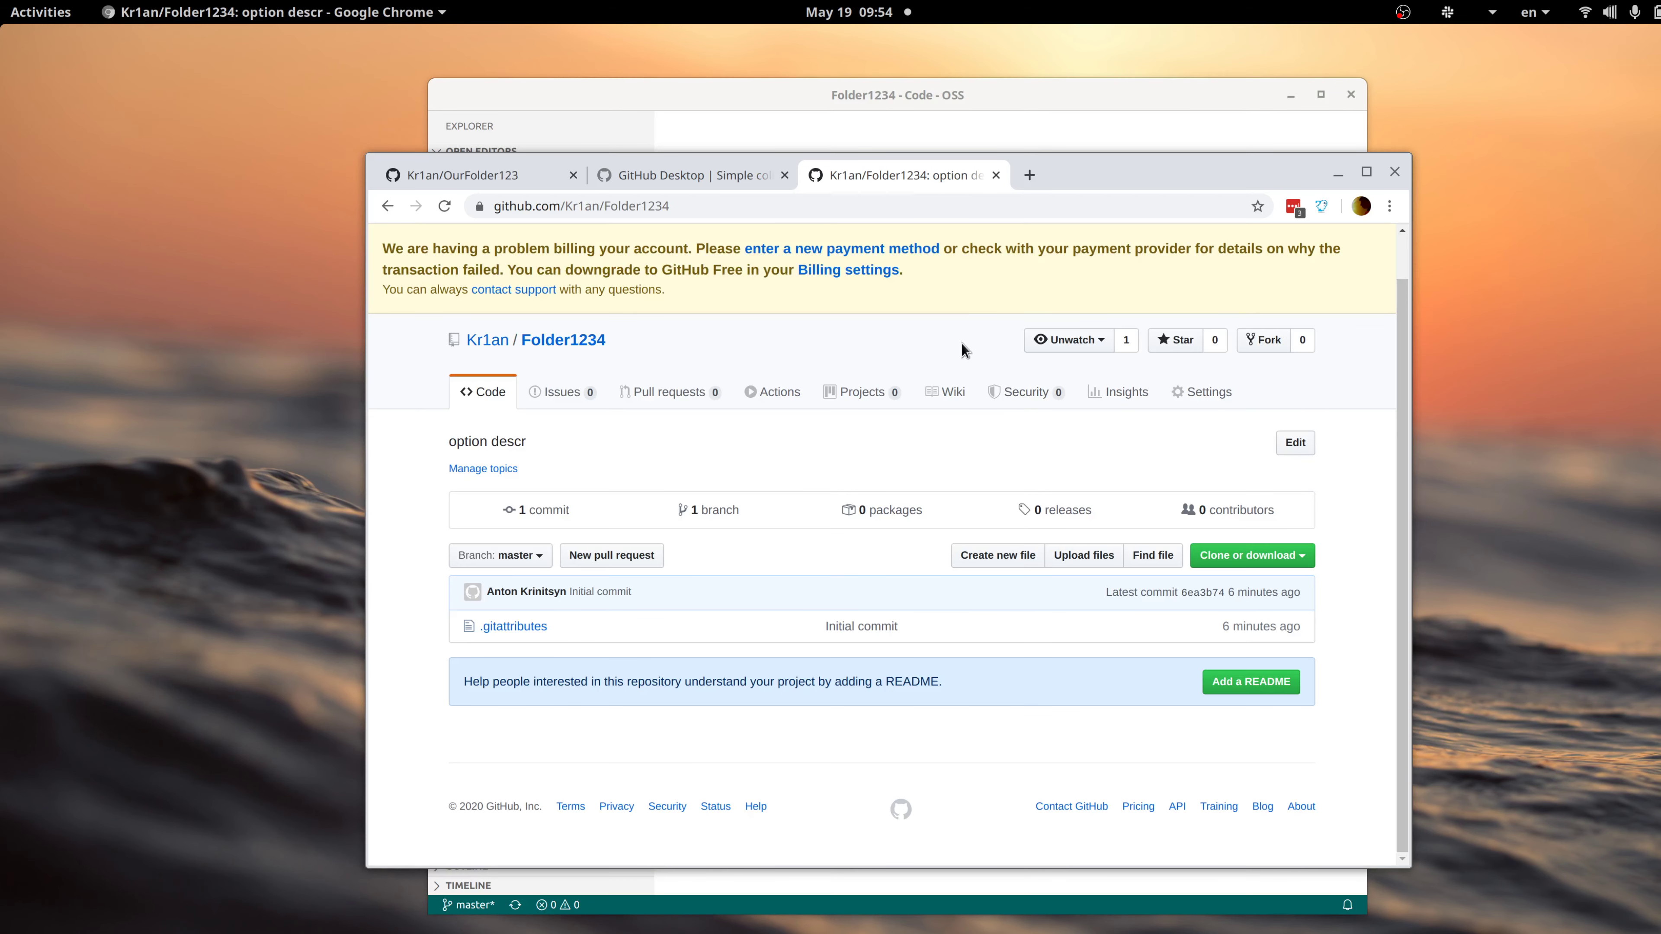
{"action": "key", "text": "alt+Tab"}
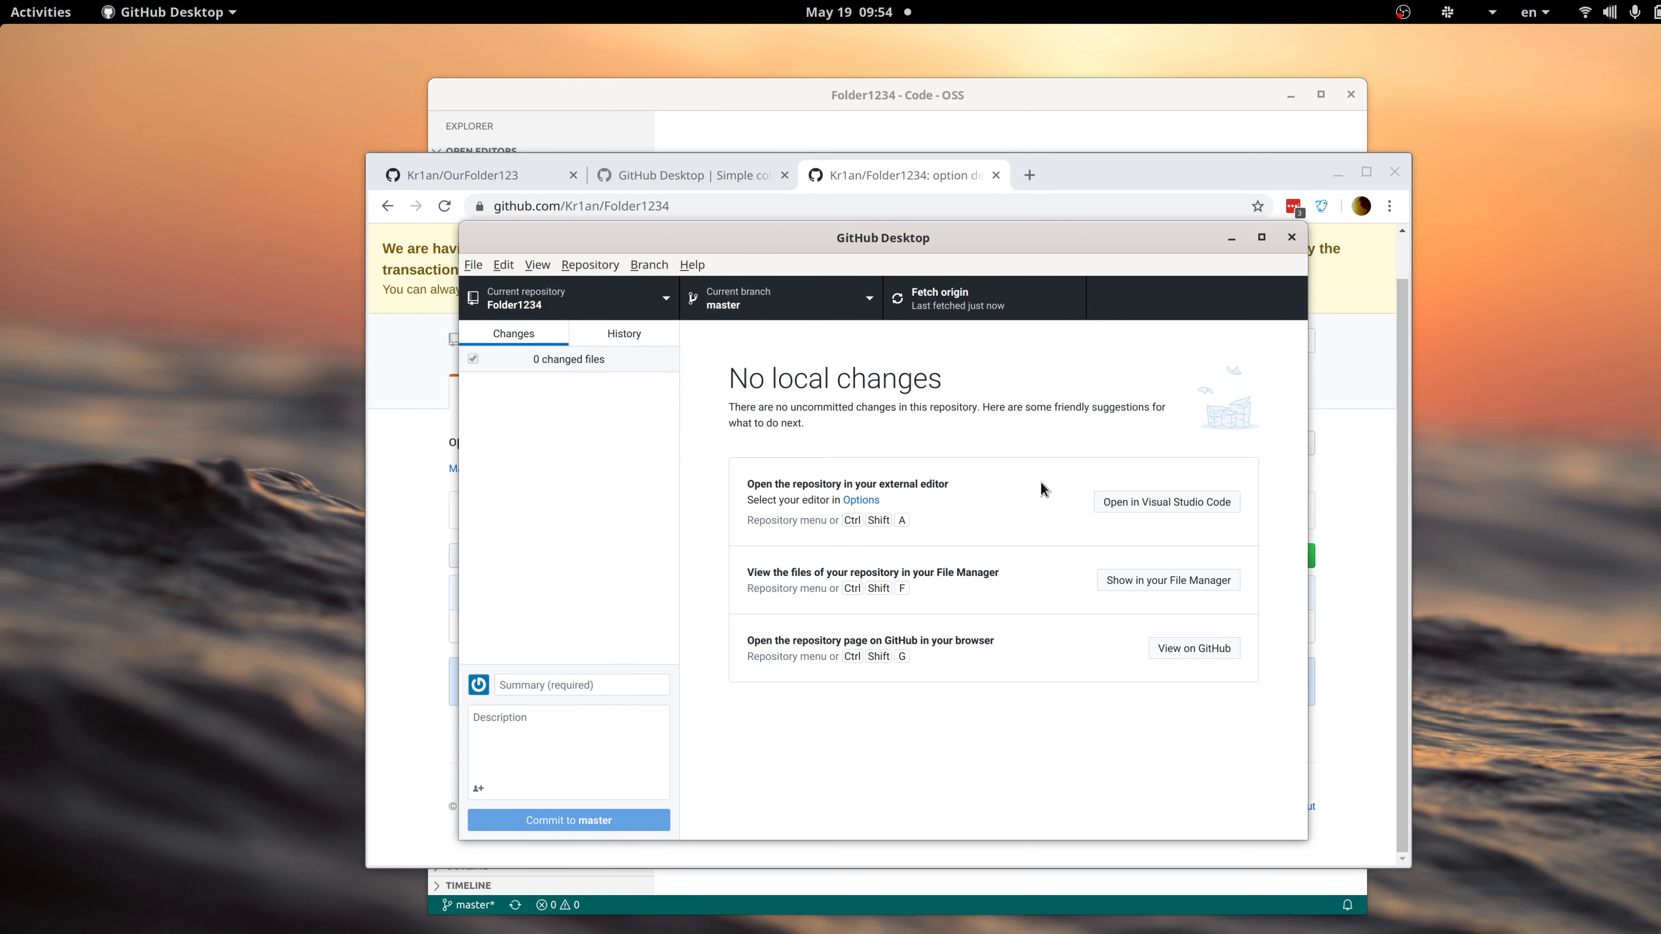
{"action": "key", "text": "alt+Tab"}
{"action": "key", "text": "ctrl+r"}
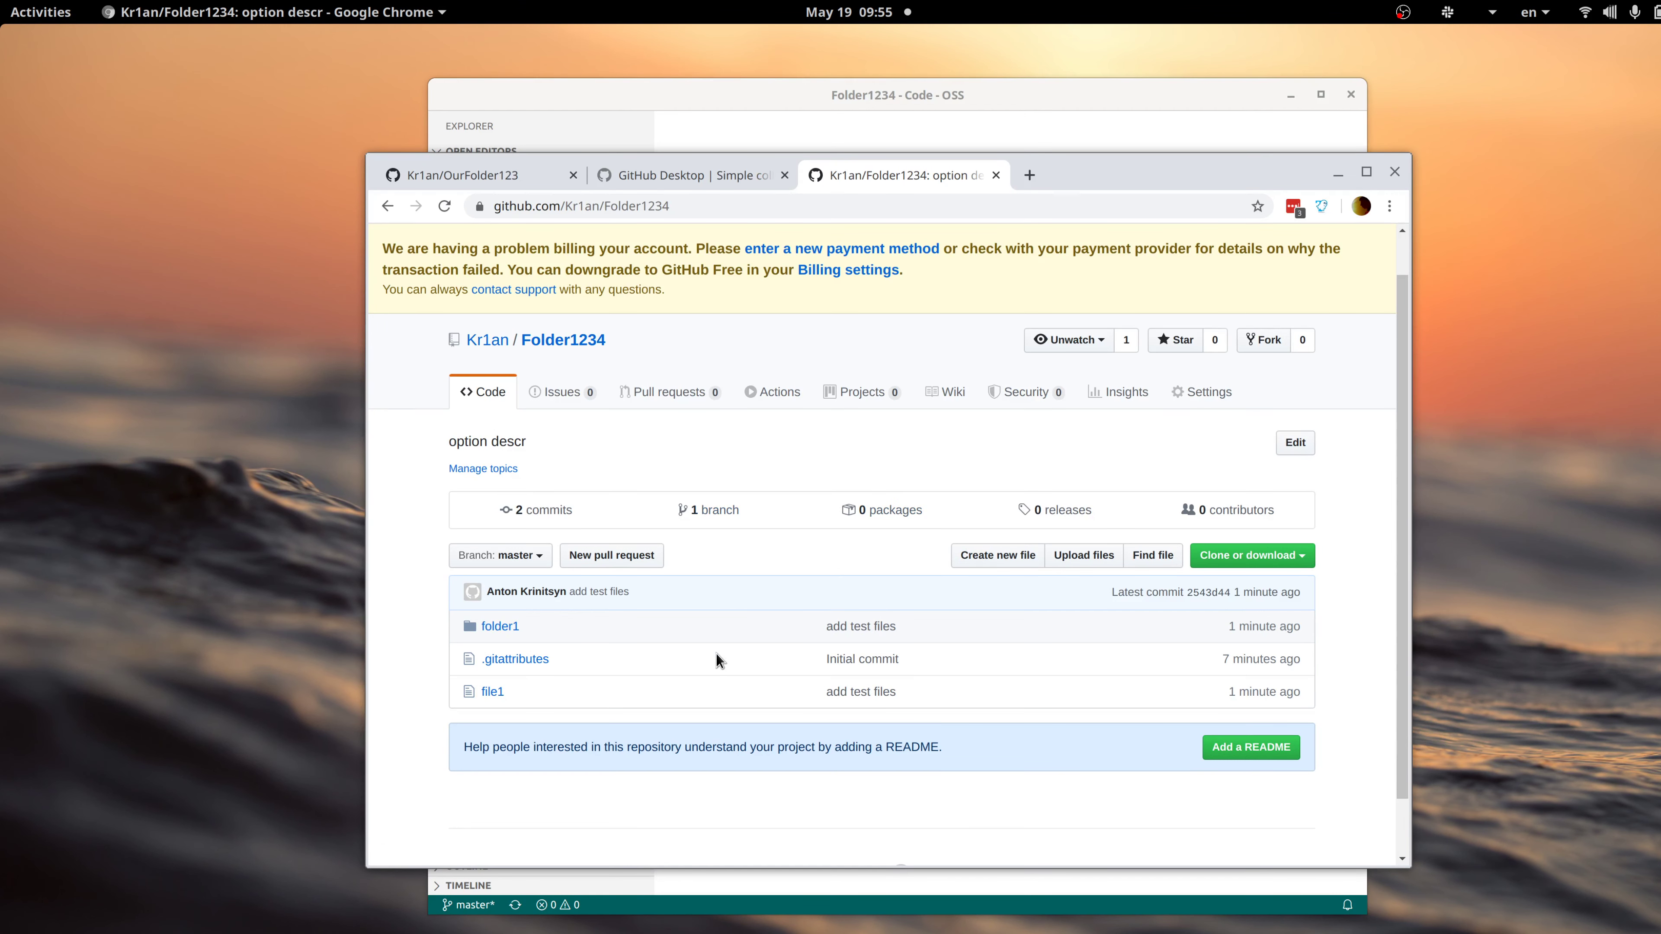
Switch to the code editor with the Folder1234 files.
{"action": "key", "text": "alt+Tab"}
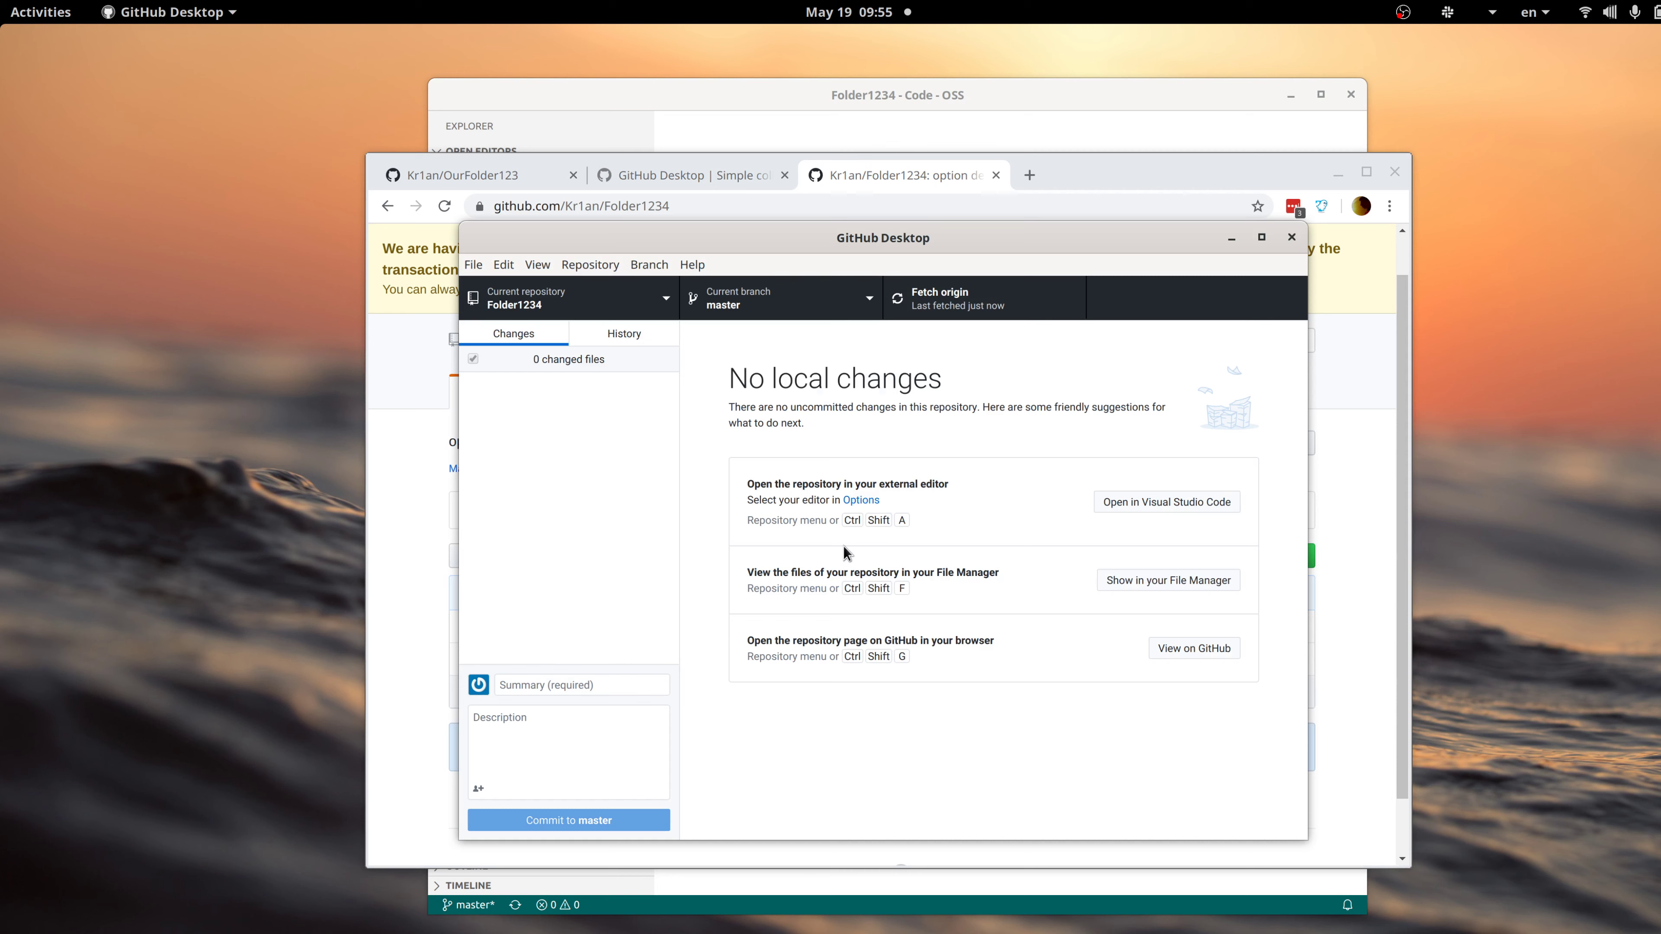
{"action": "key", "text": "alt+Tab"}
{"action": "key", "text": "alt+Tab"}
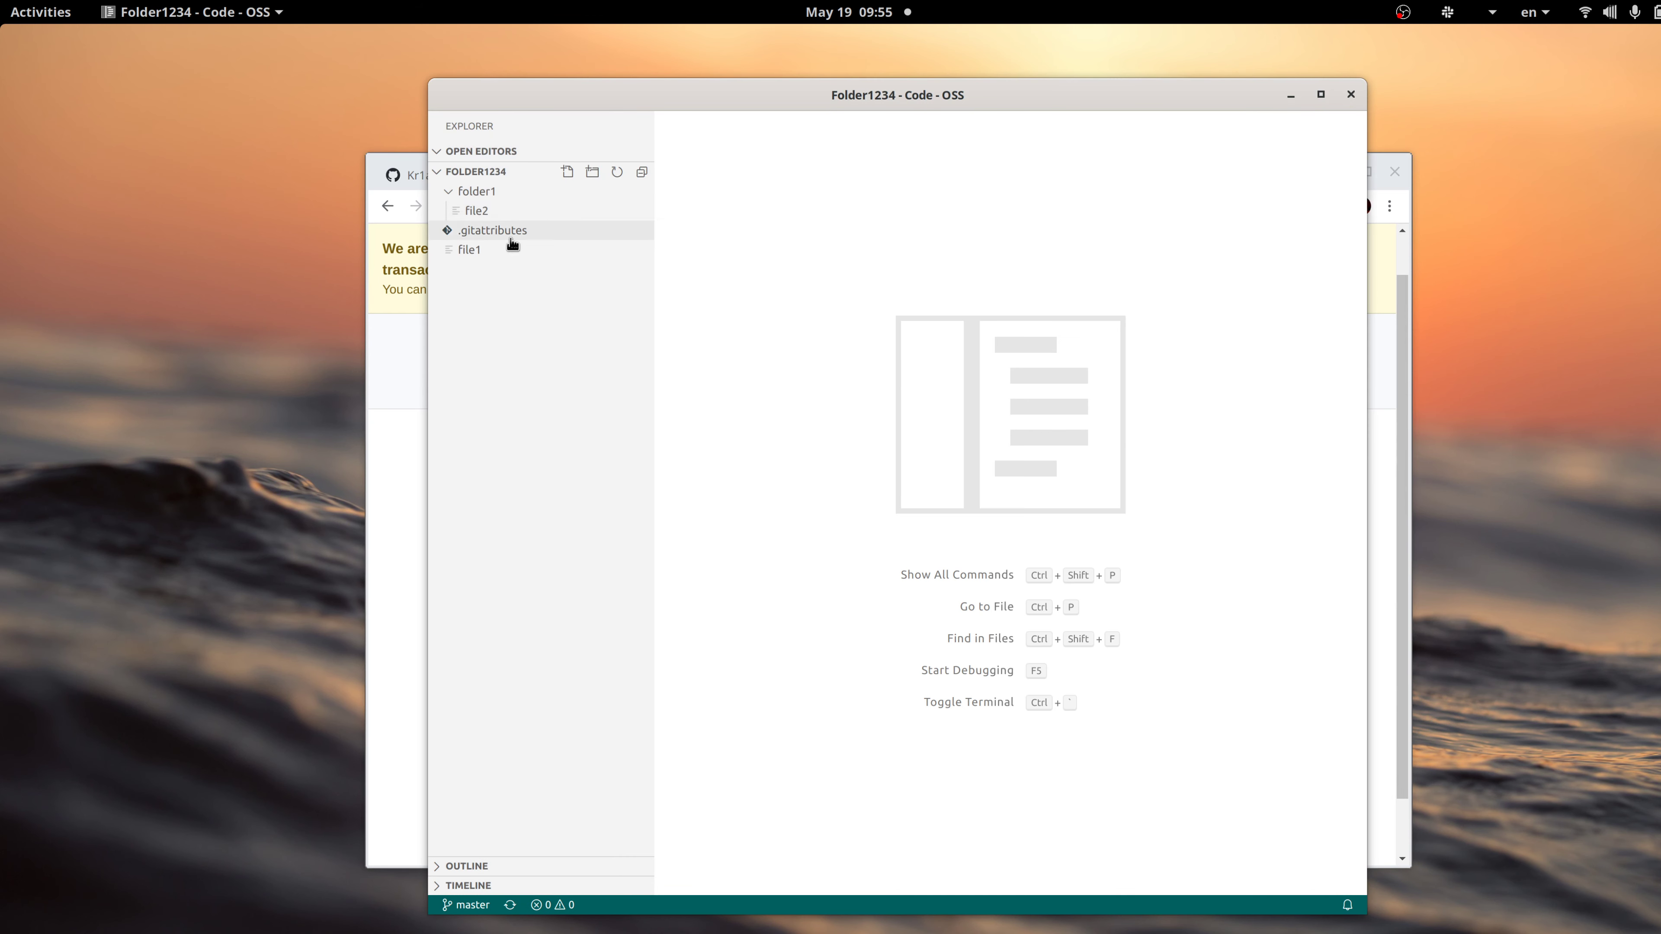
{"action": "key", "text": "alt+Tab"}
{"action": "key", "text": "alt+Tab"}
{"action": "key", "text": "alt+shift+Tab"}
{"action": "key", "text": "alt+Tab"}
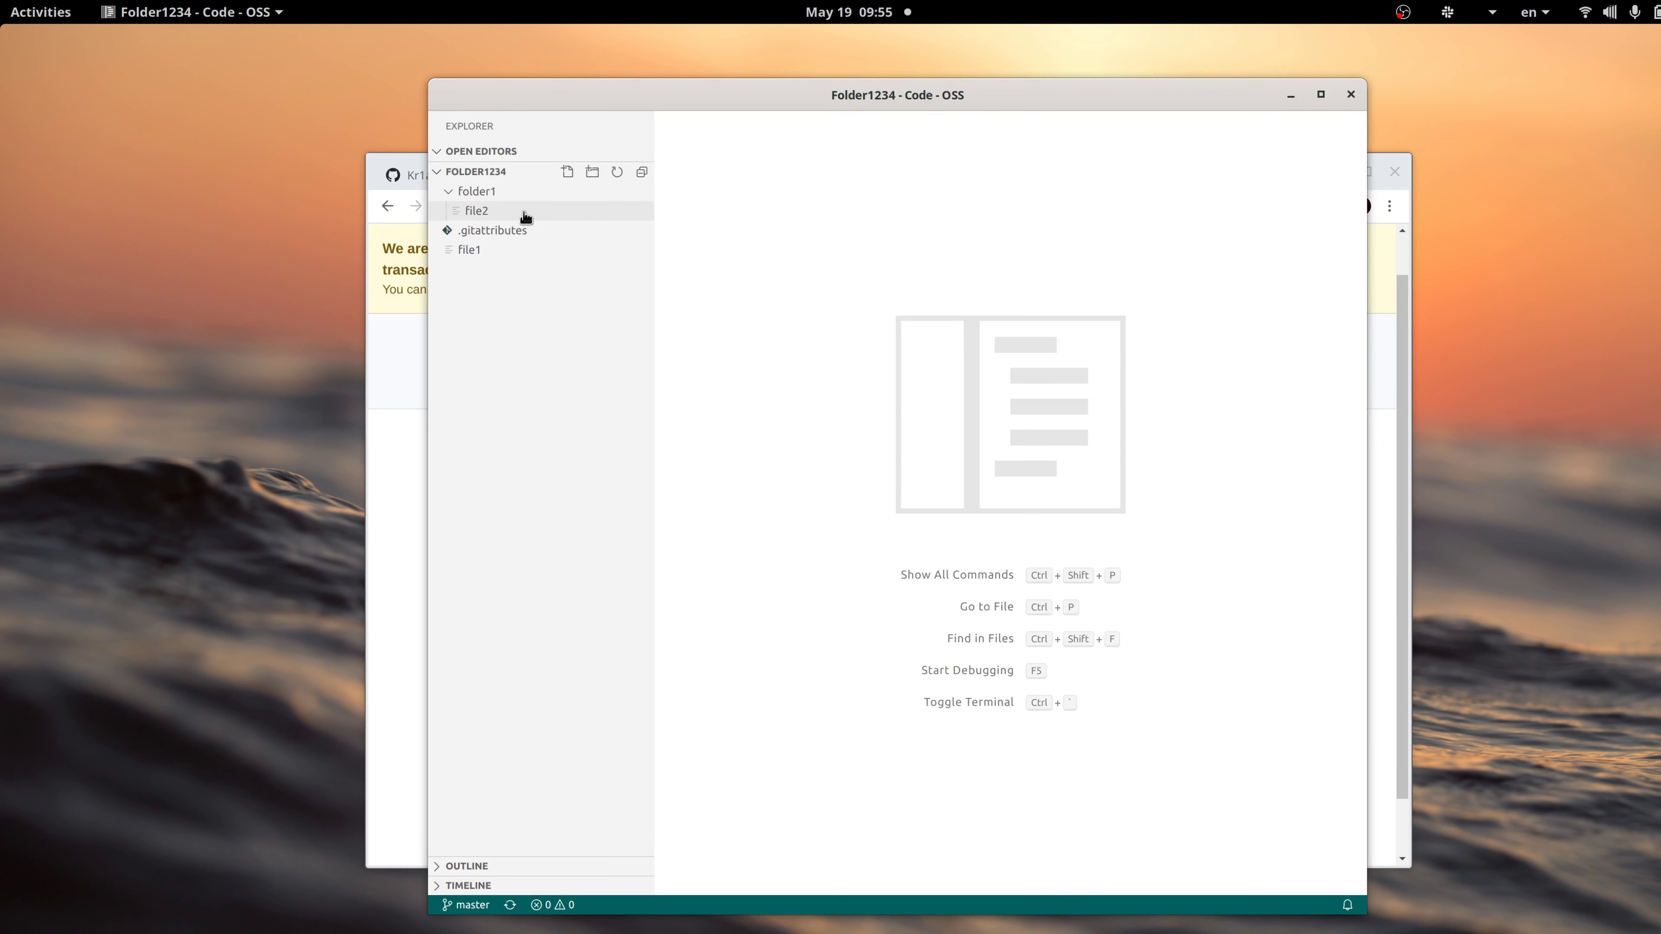
Append the lines "qweadfs" and "sdfasdf" plus an empty line to file2 in folder1 and save it.
{"action": "left_click", "coordinate": [526, 211]}
{"action": "left_click", "coordinate": [849, 188]}
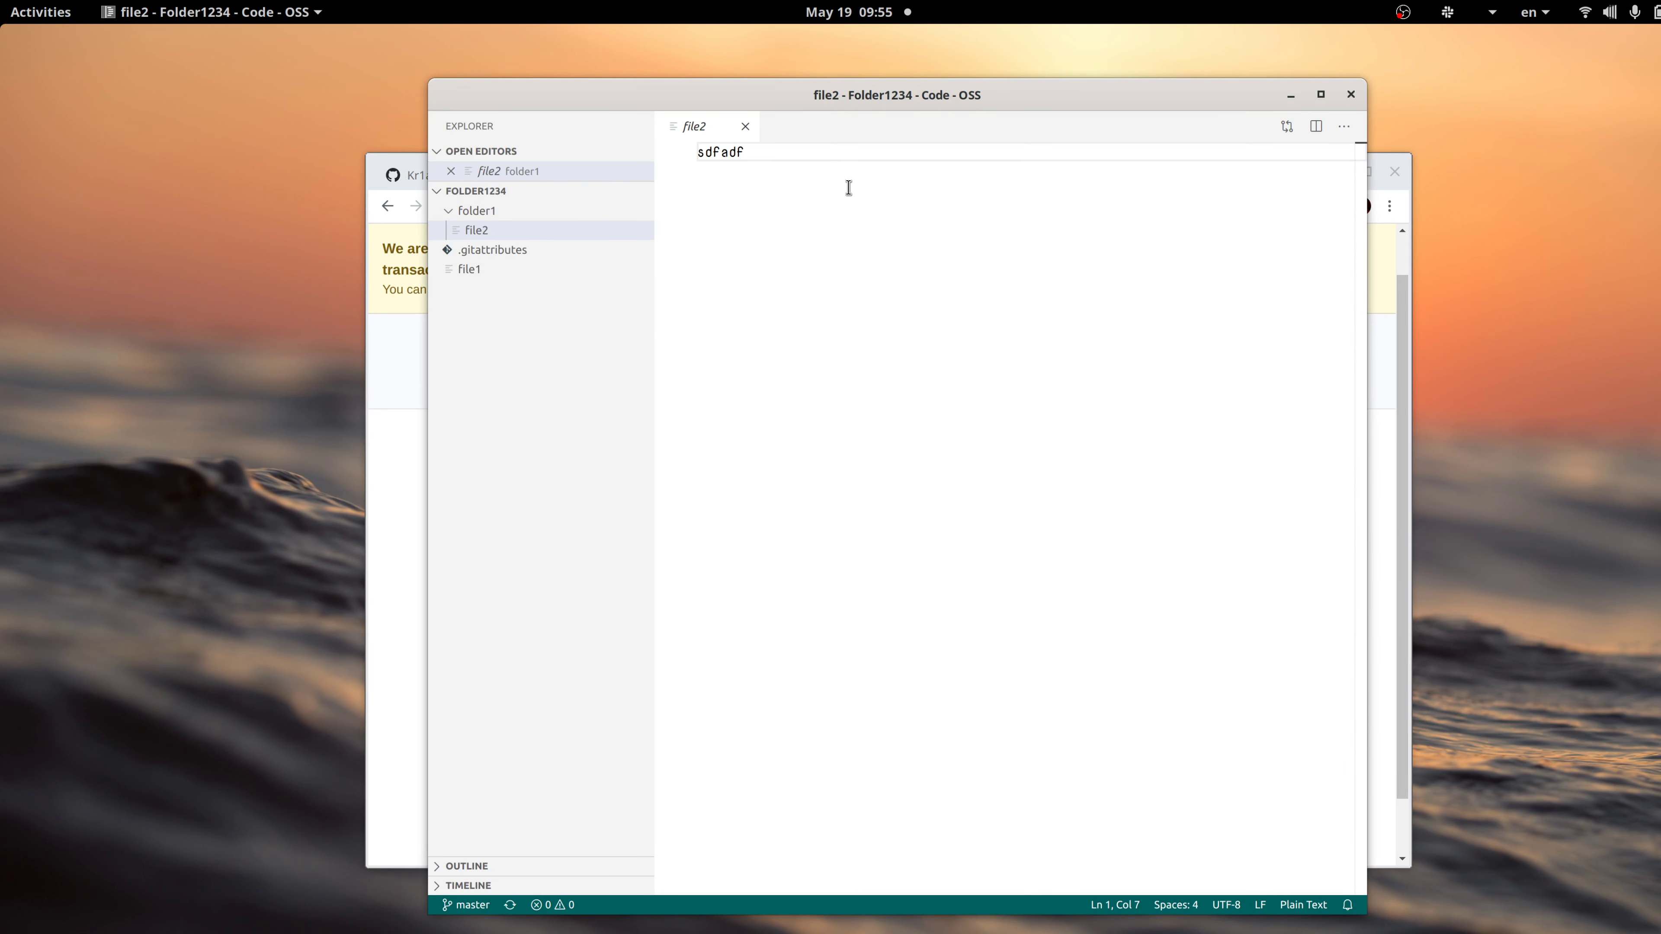
{"action": "key", "text": "Return"}
{"action": "type", "text": "qweadfs"}
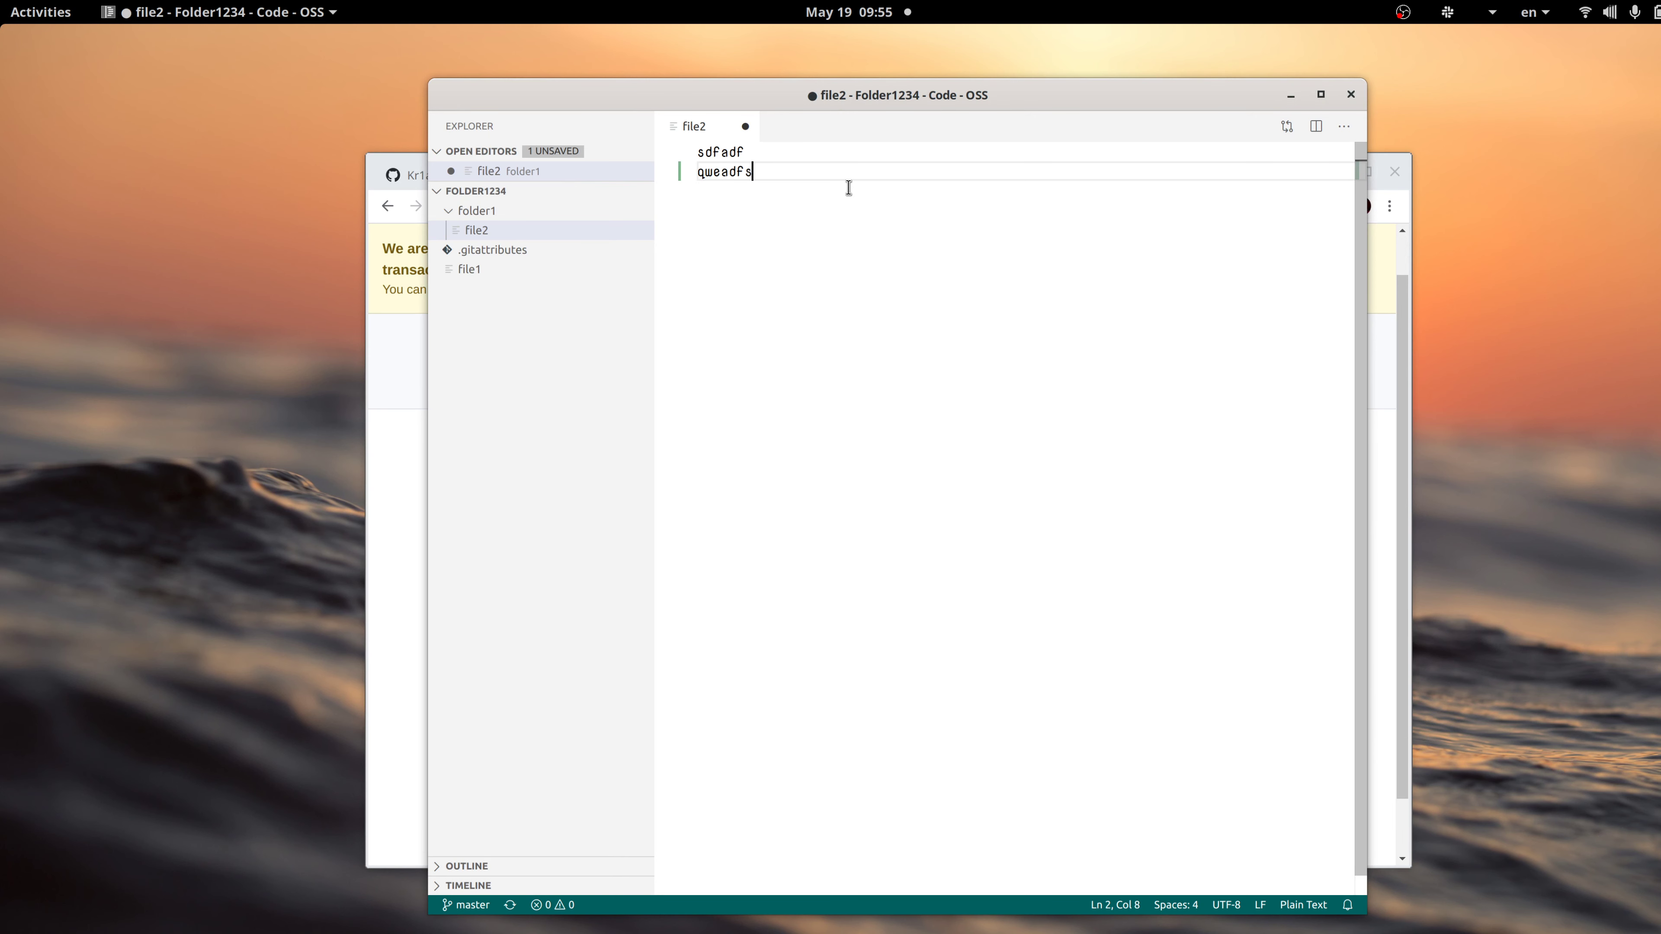
{"action": "key", "text": "Return"}
{"action": "type", "text": "sdfasdf"}
{"action": "key", "text": "Return"}
{"action": "key", "text": "ctrl+s"}
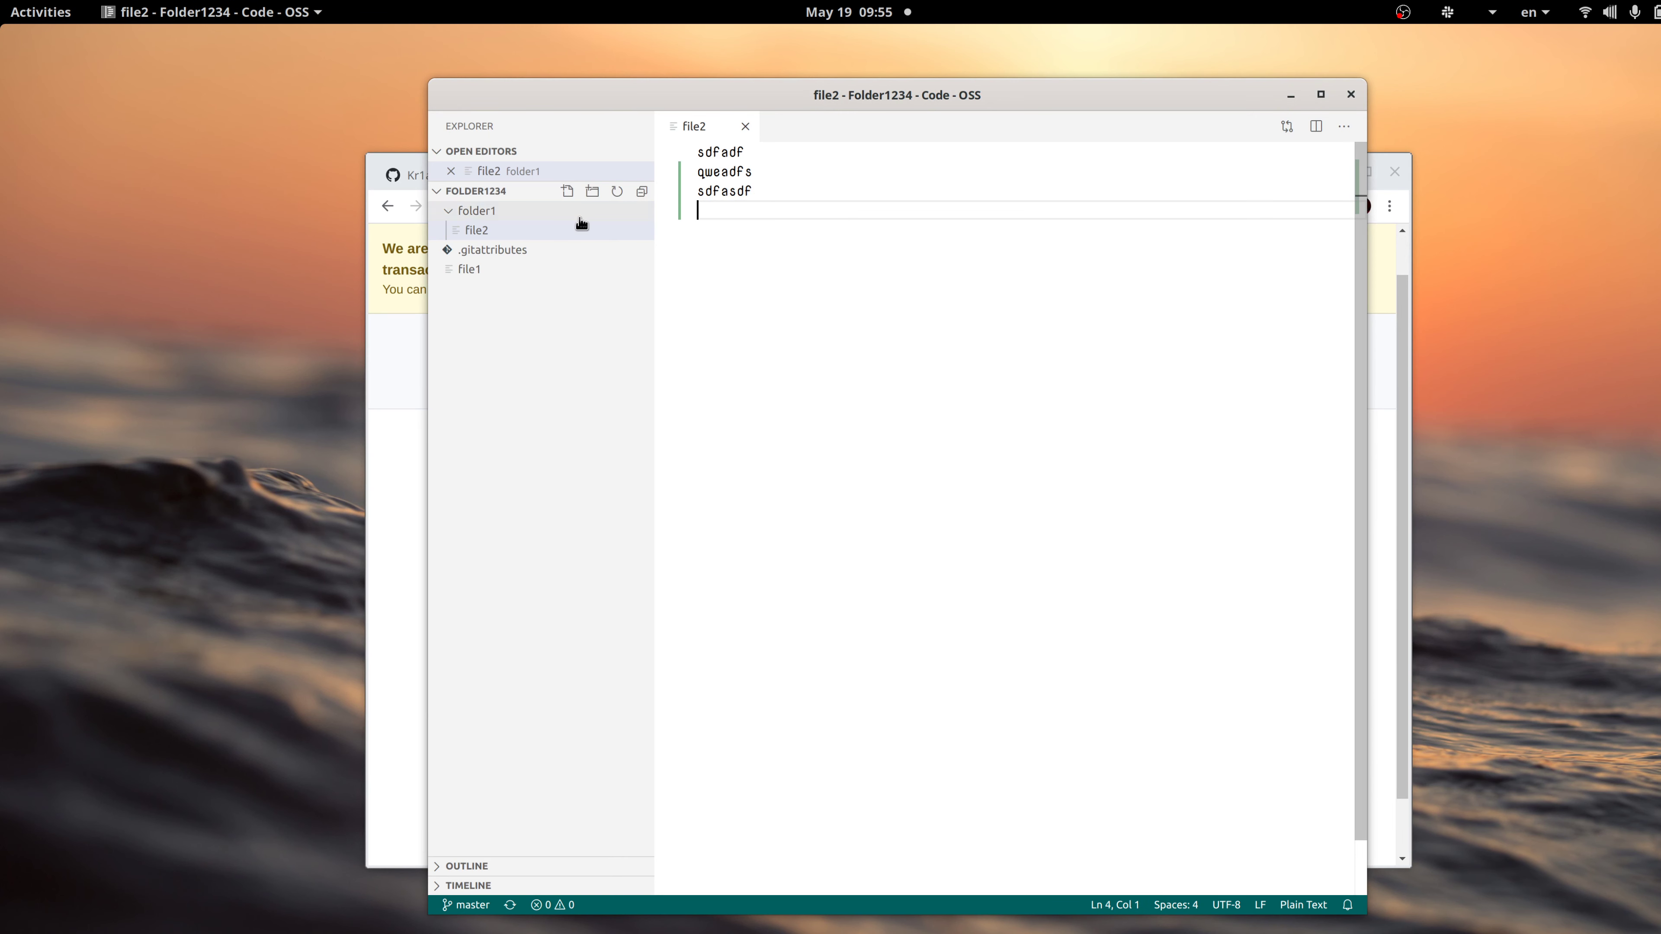
Shorten the first line of file1 to "qwe", add a second line "zxc", and save the file.
{"action": "left_click", "coordinate": [559, 269]}
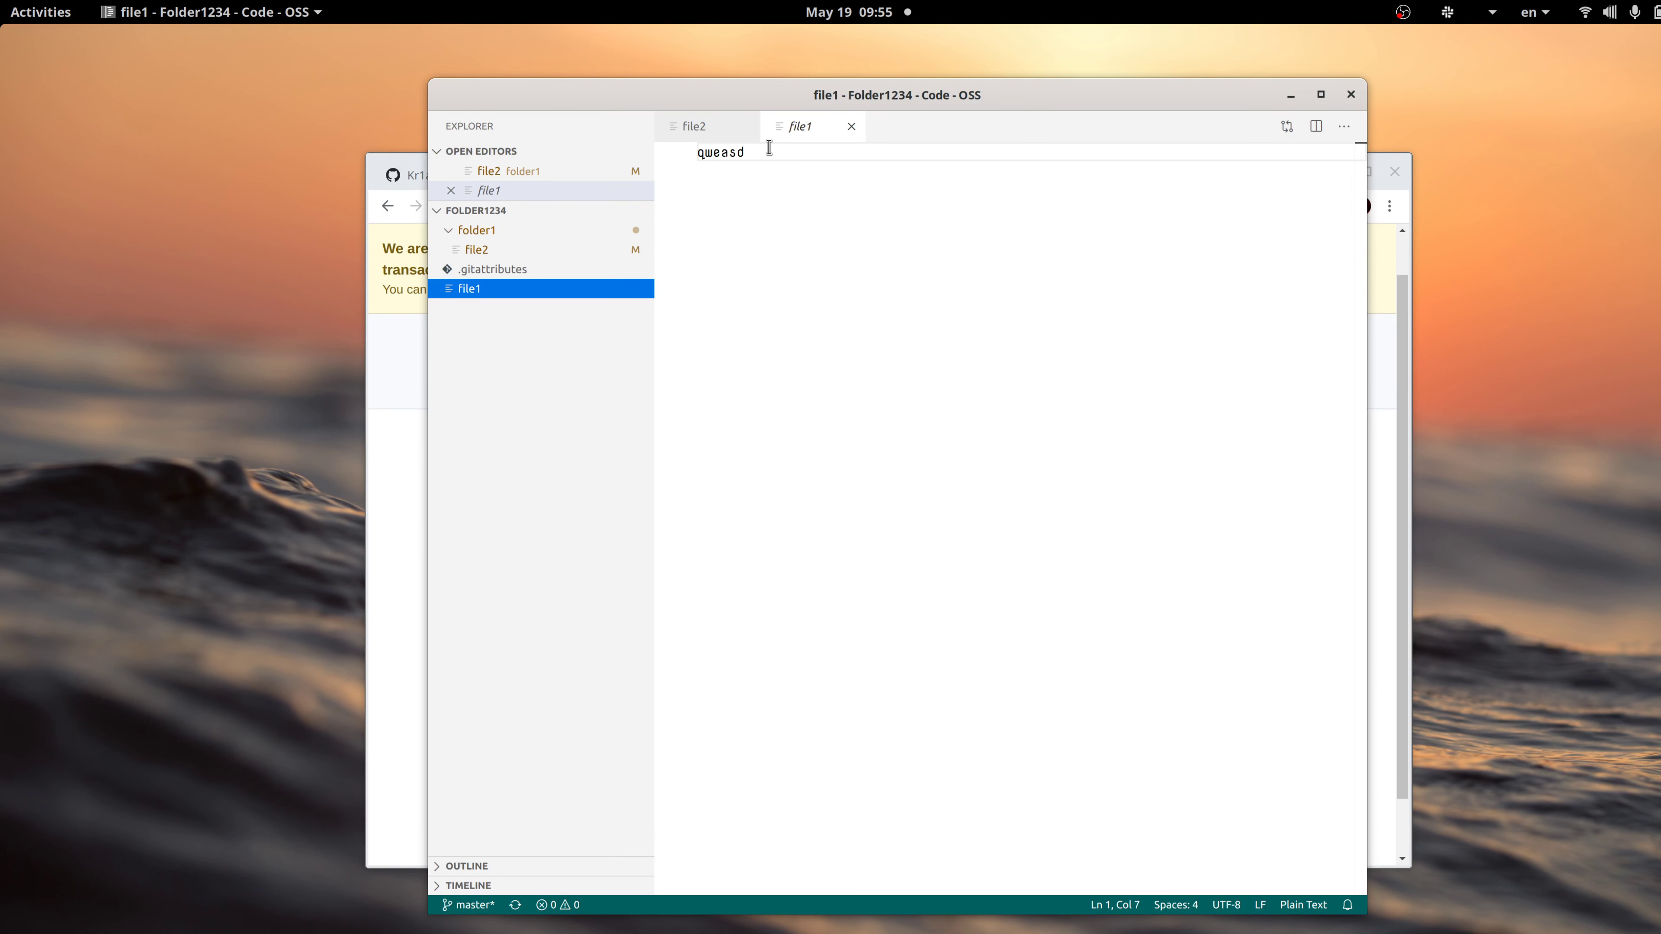
{"action": "left_click_drag", "start_coordinate": [748, 152], "coordinate": [718, 152]}
{"action": "key", "text": "BackSpace"}
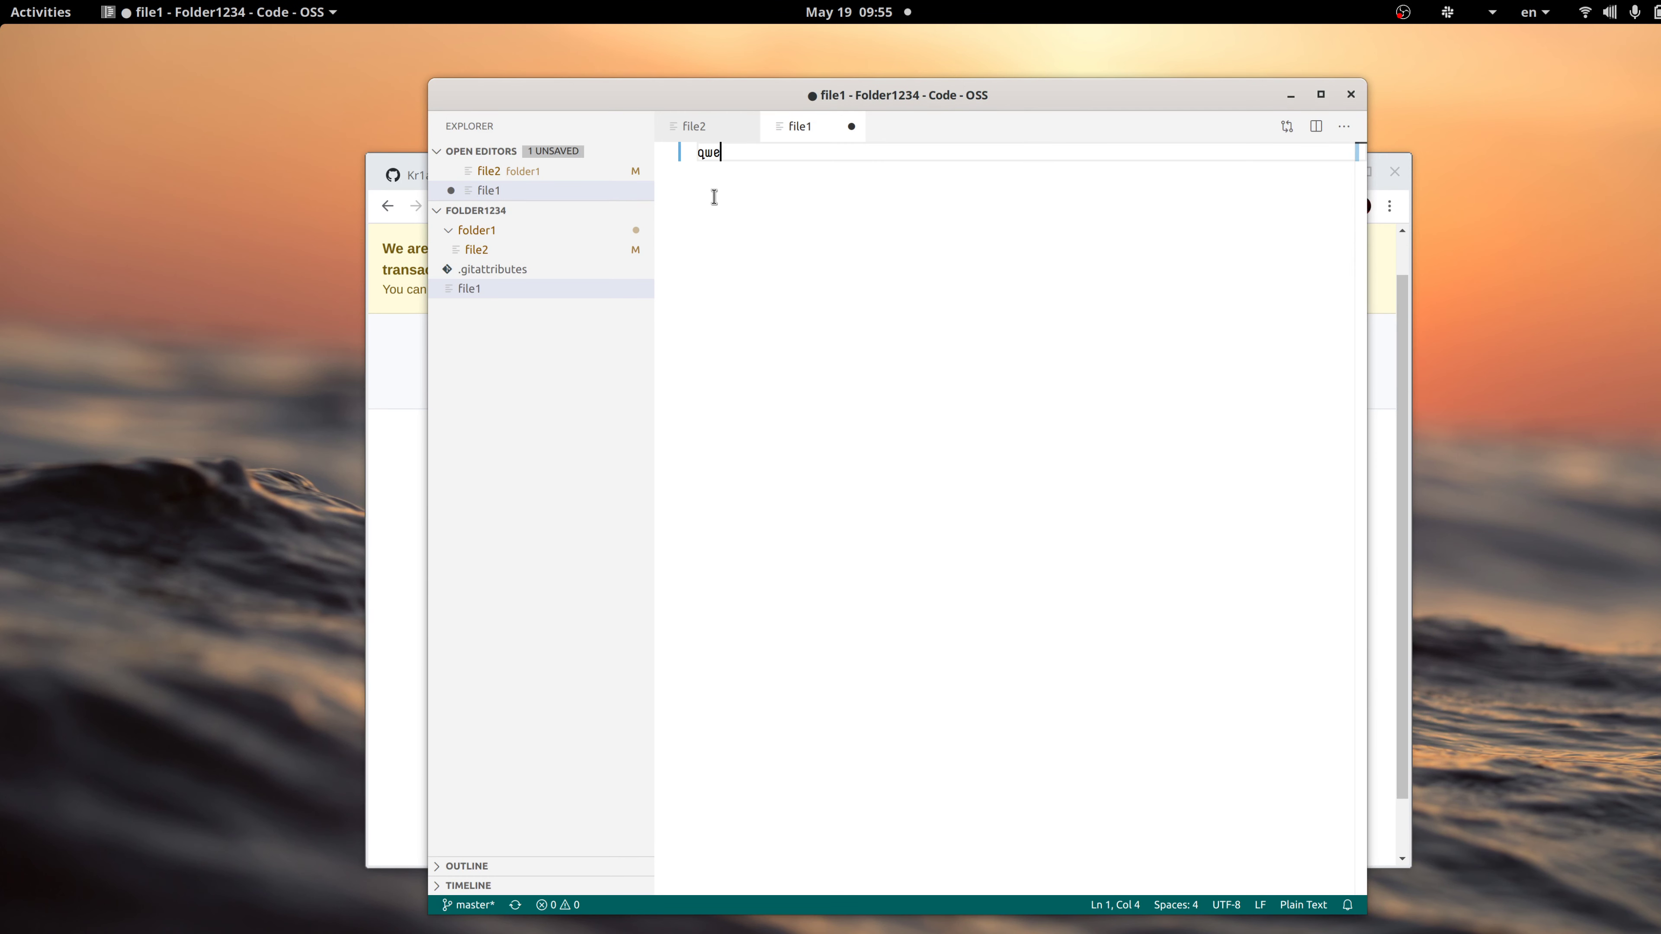
{"action": "key", "text": "Return"}
{"action": "type", "text": "zxc"}
{"action": "key", "text": "ctrl+s"}
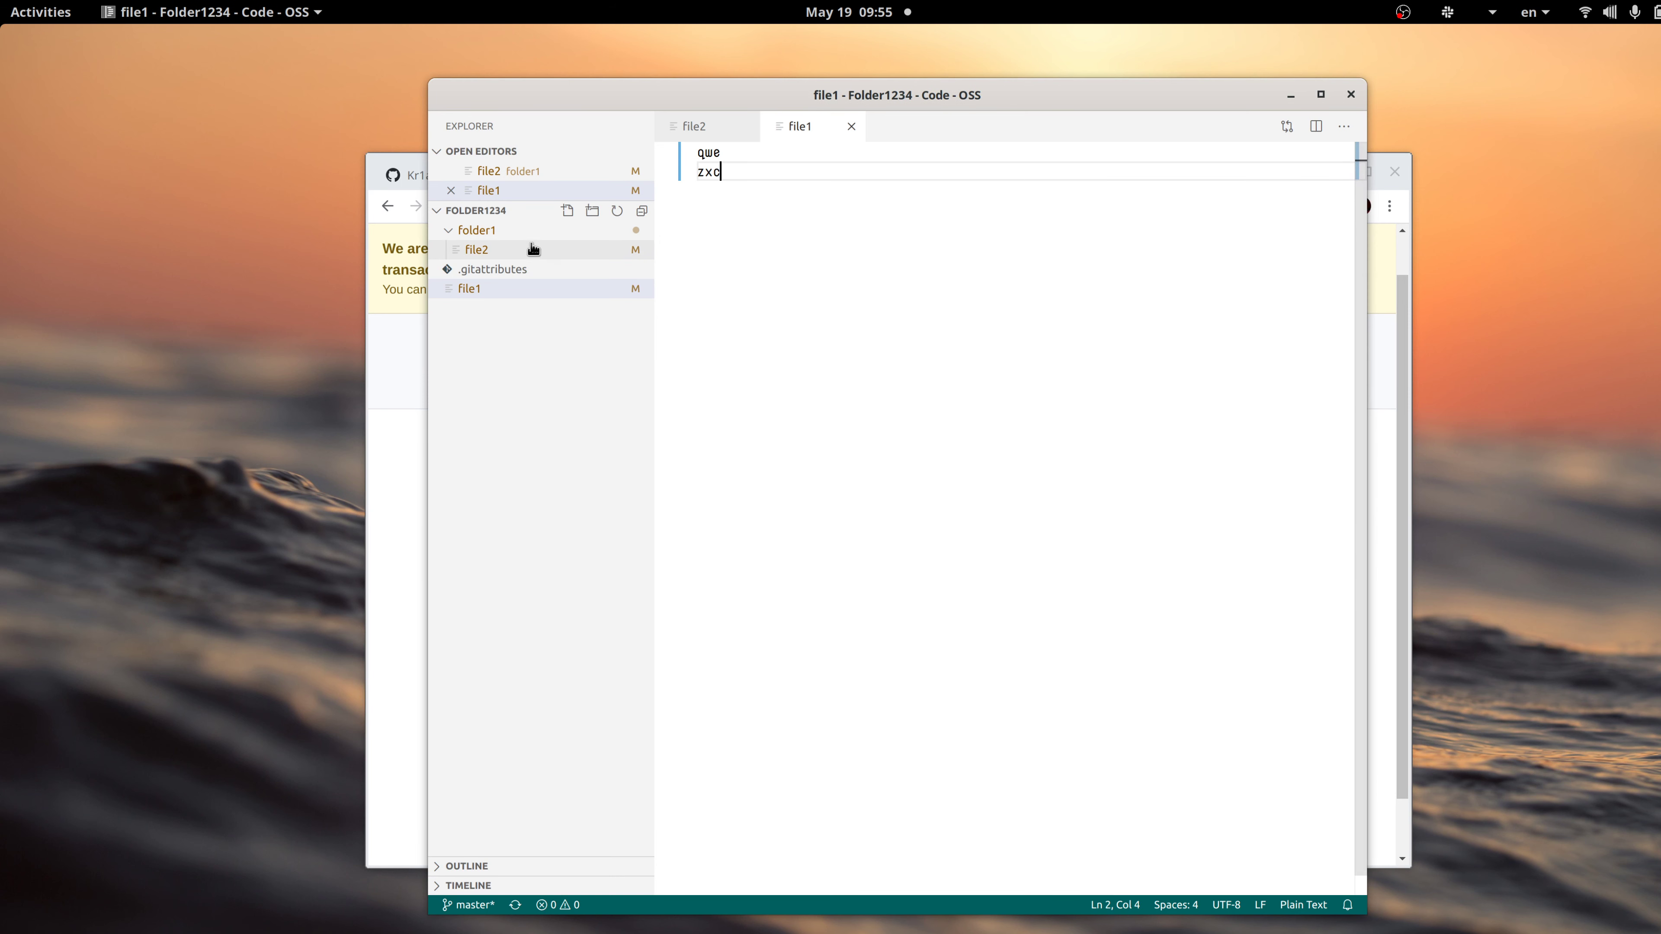
Switch to GitHub Desktop and commit both changed files to master with the summary "modify files".
{"action": "key", "text": "alt+Tab"}
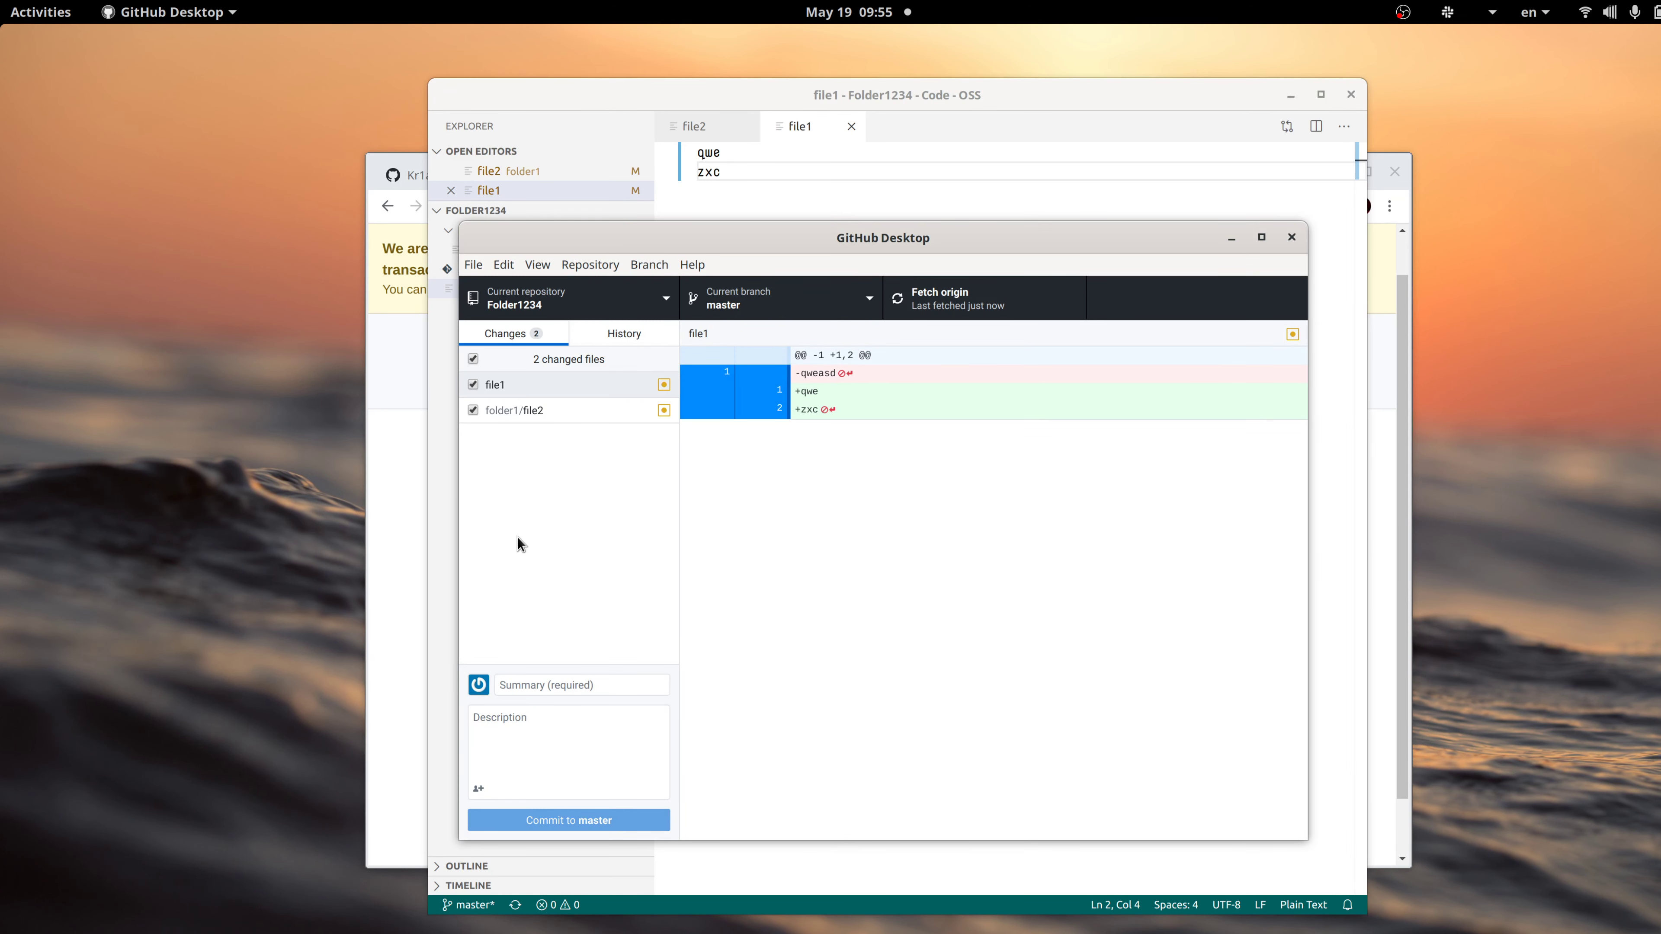
{"action": "key", "text": "ctrl+a"}
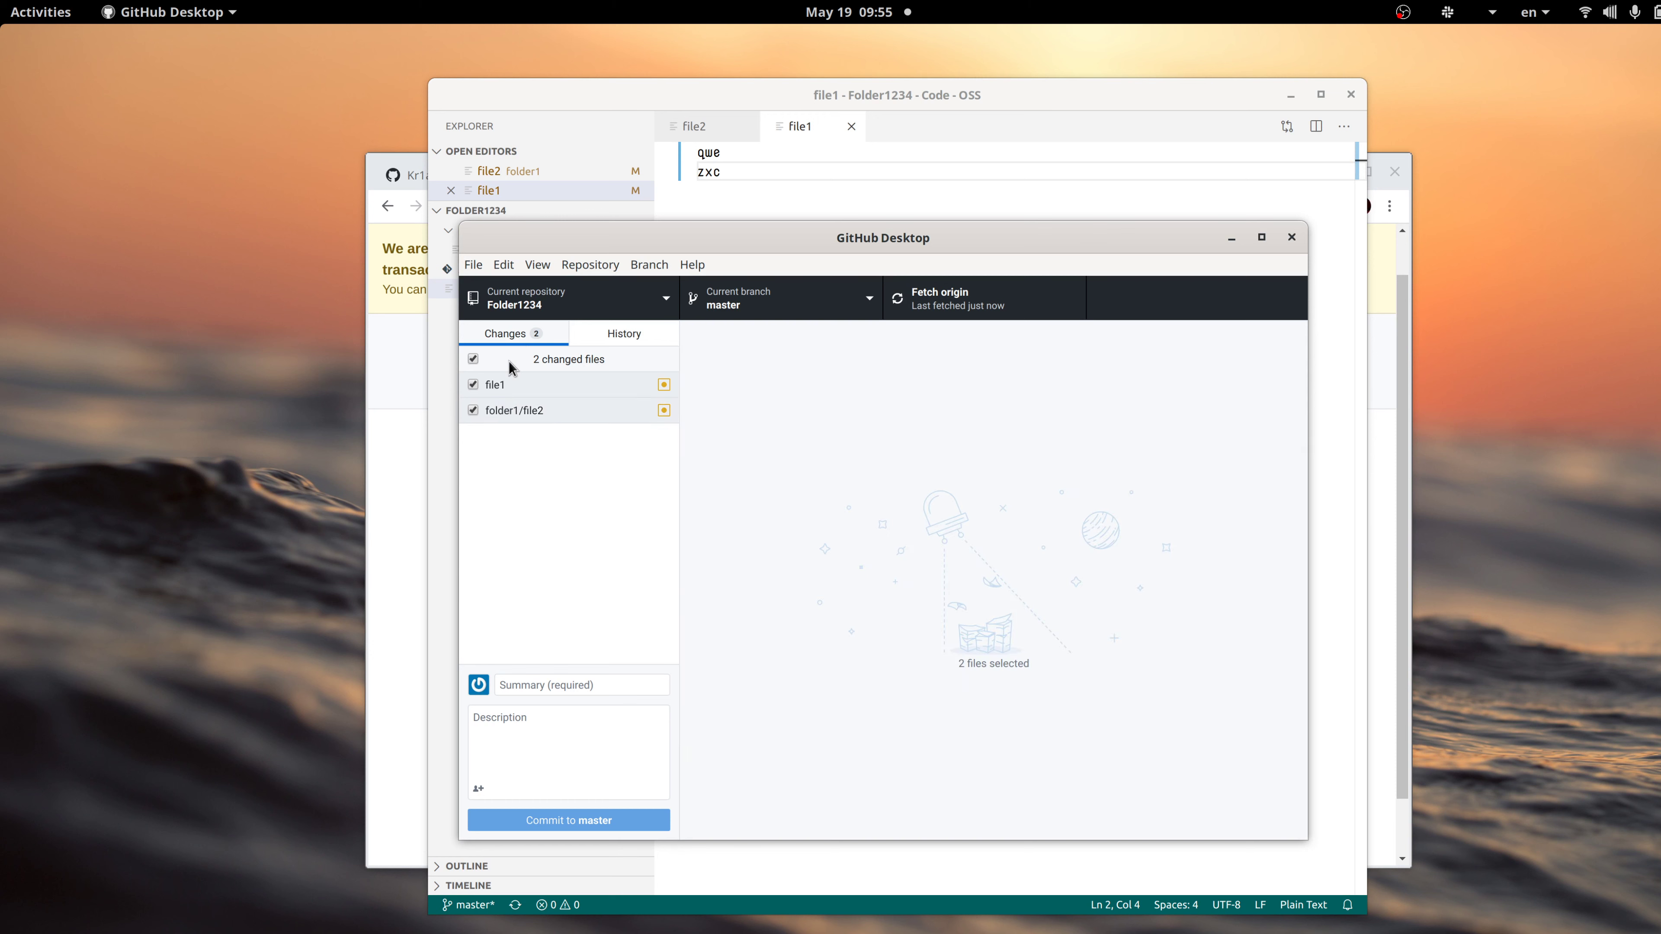
{"action": "left_click", "coordinate": [561, 692]}
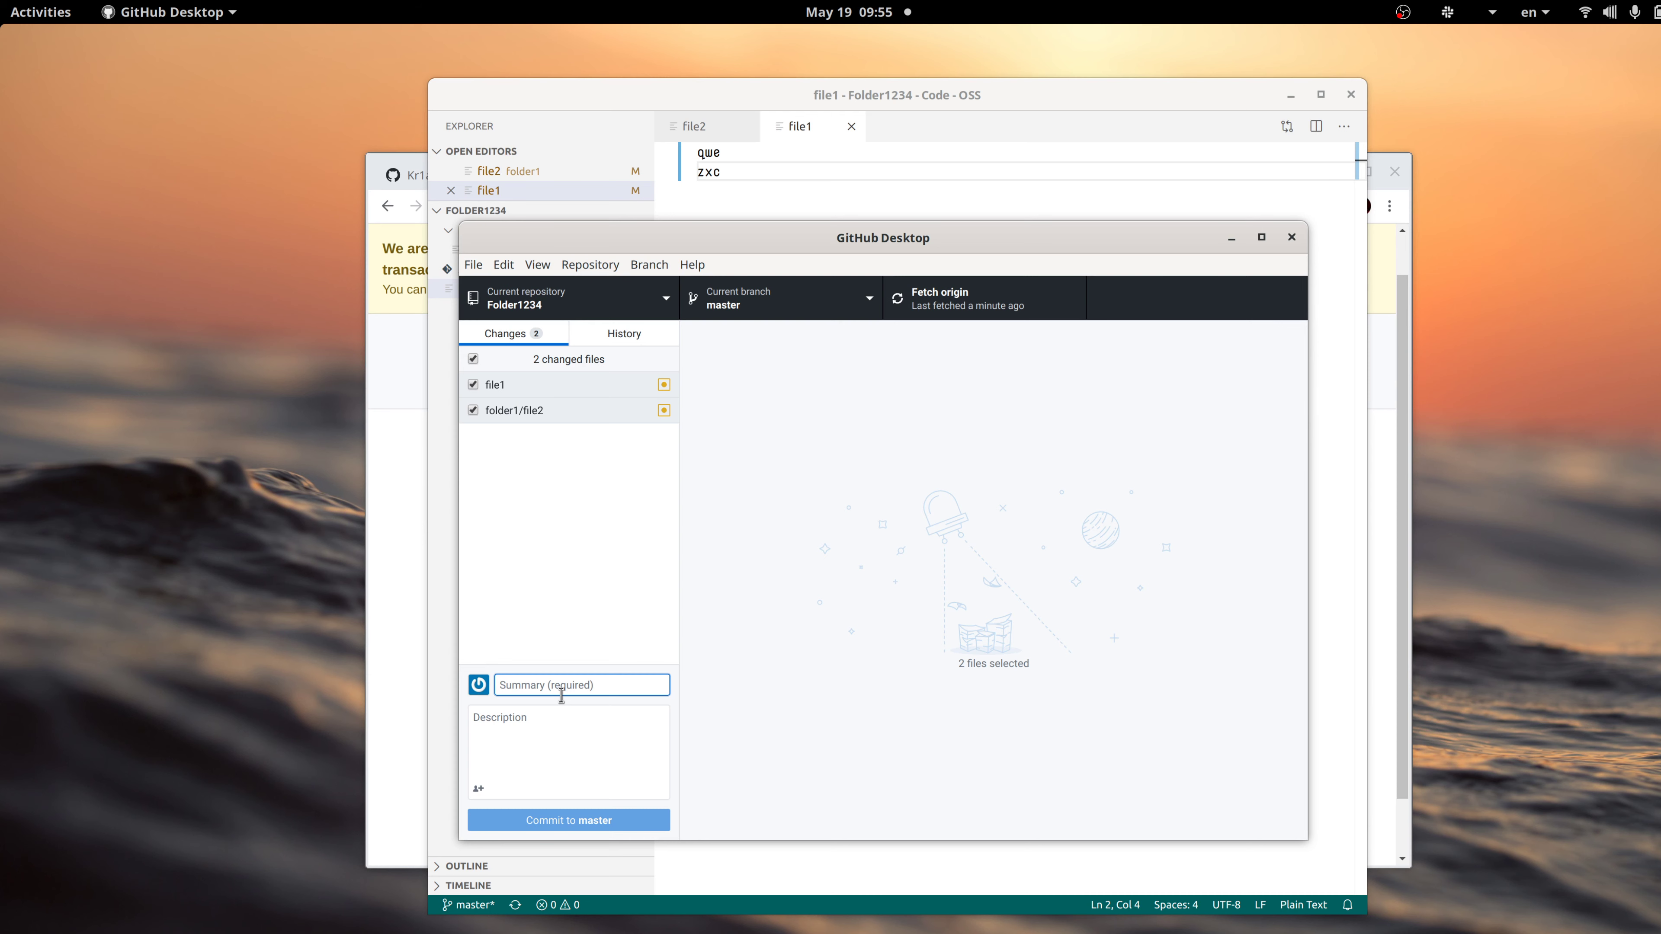
{"action": "type", "text": "modify files"}
{"action": "left_click", "coordinate": [531, 821]}
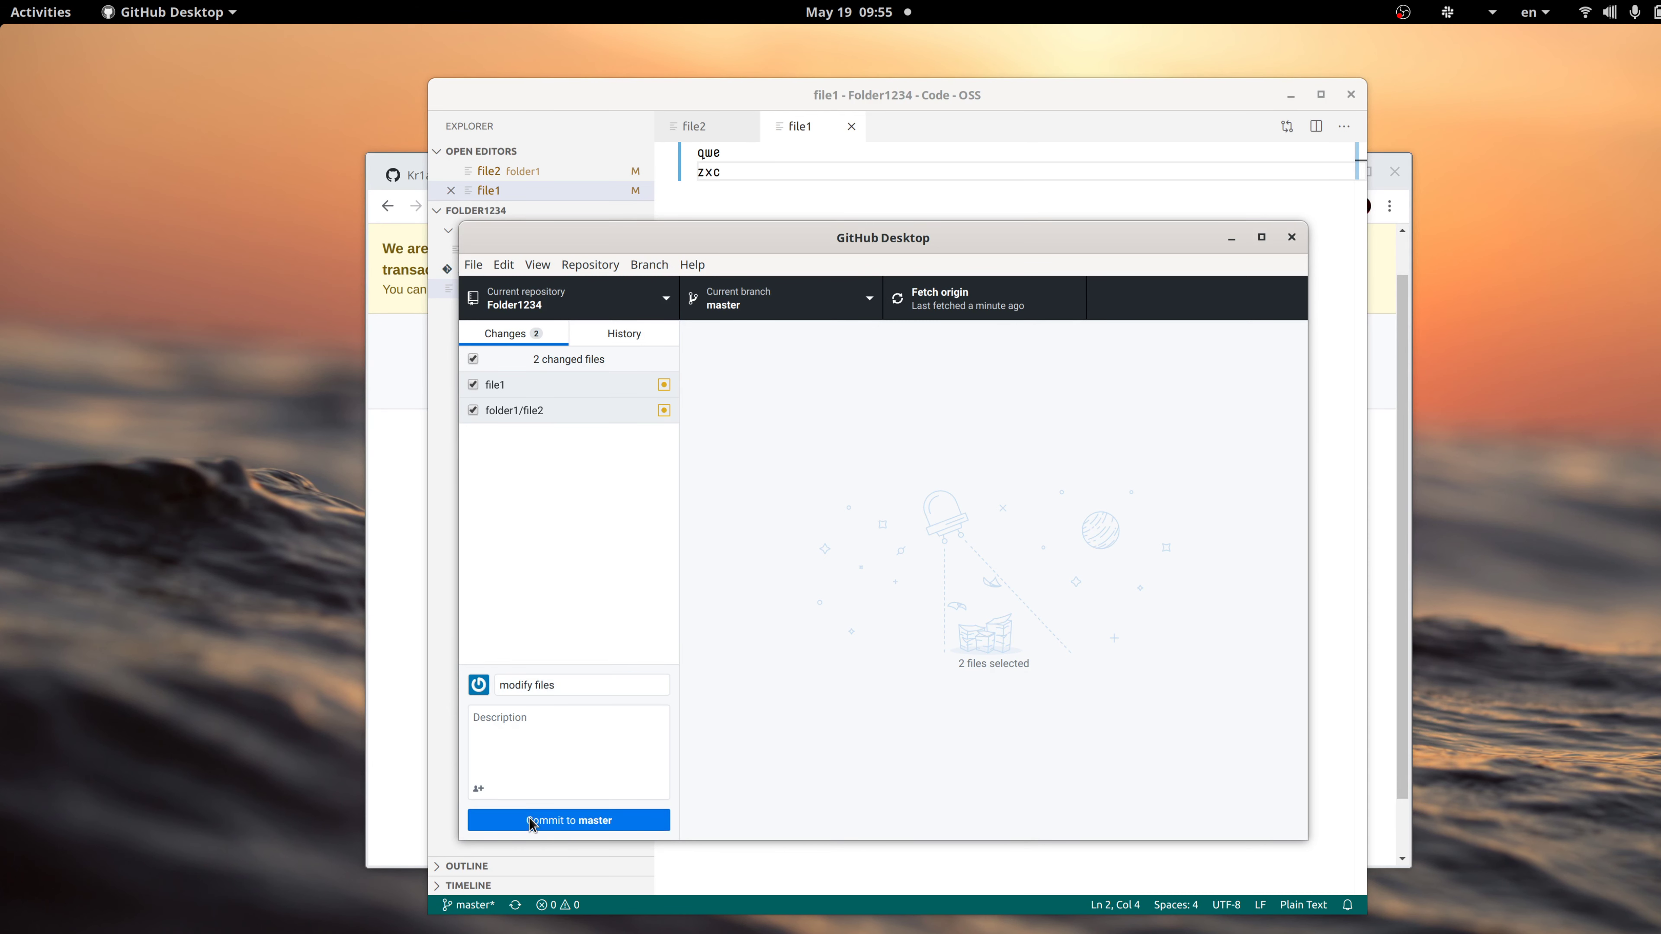
Check the commit history, return to the local changes, and push the "modify files" commit to origin.
{"action": "left_click", "coordinate": [635, 335]}
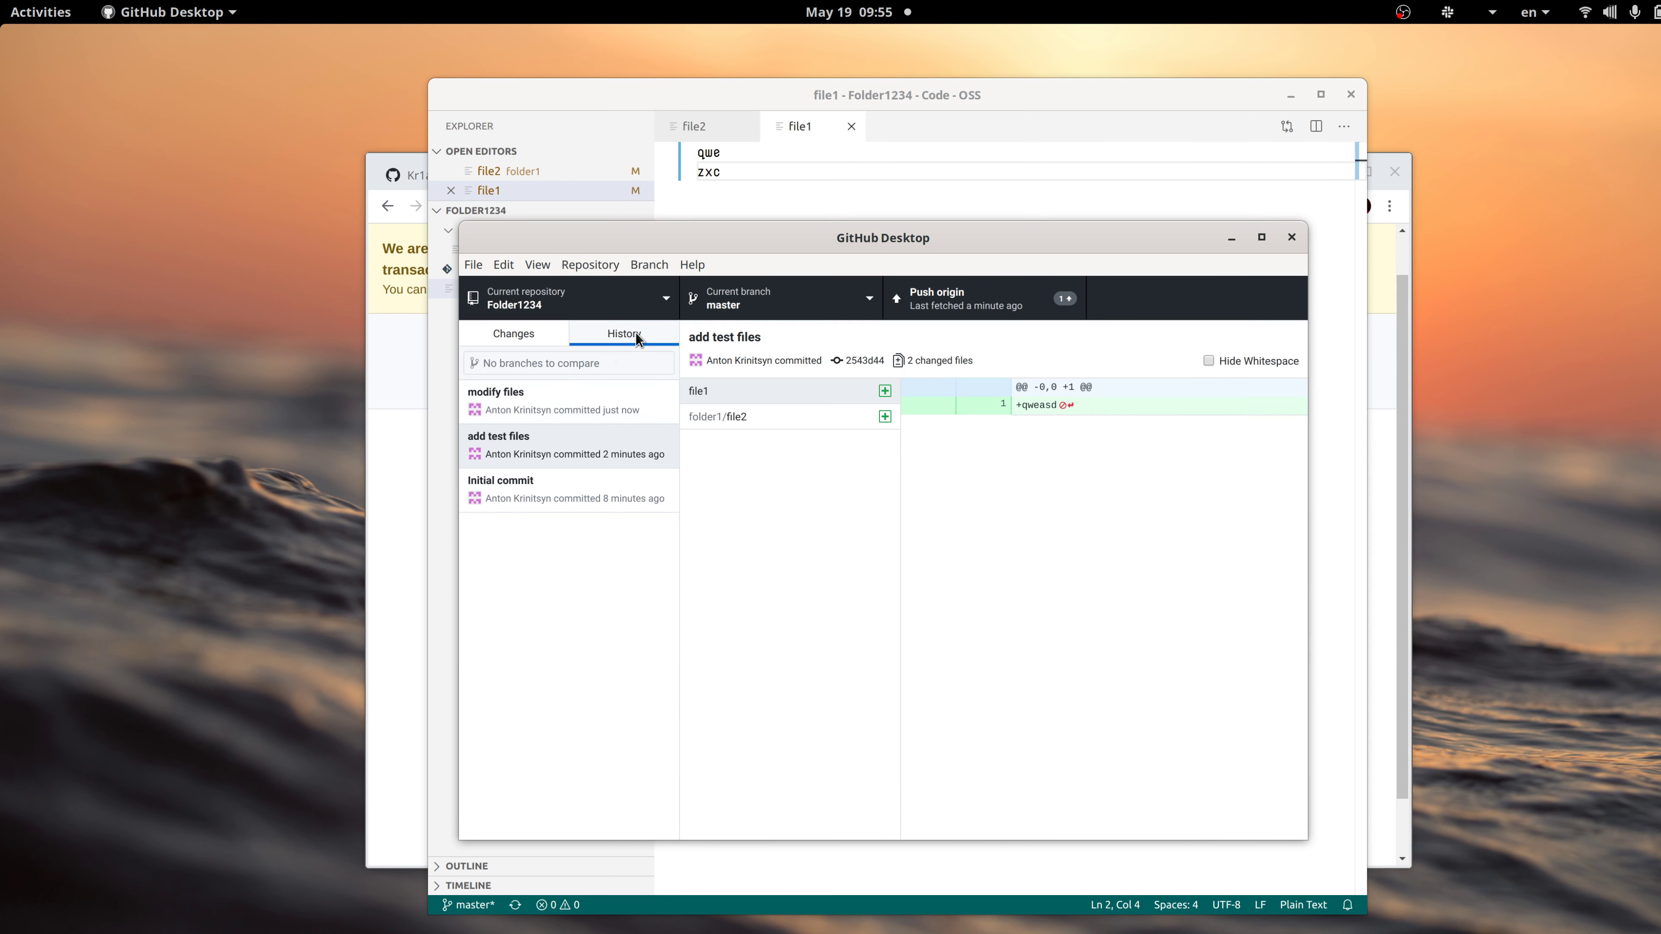
{"action": "left_click", "coordinate": [516, 338]}
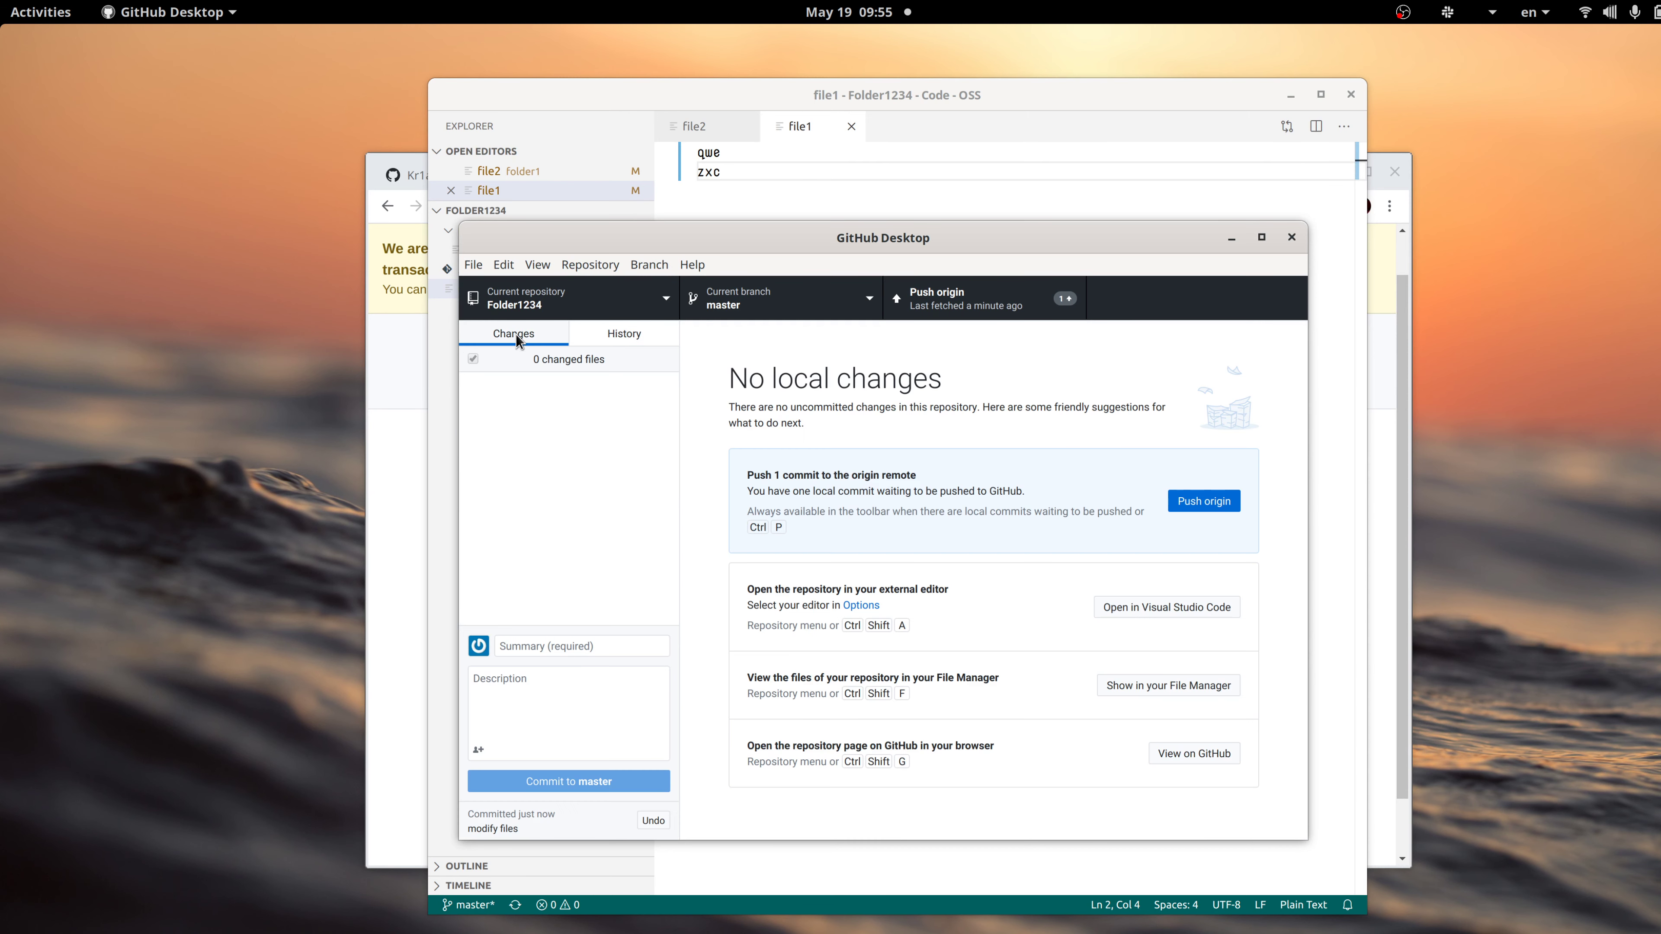
{"action": "left_click", "coordinate": [979, 312]}
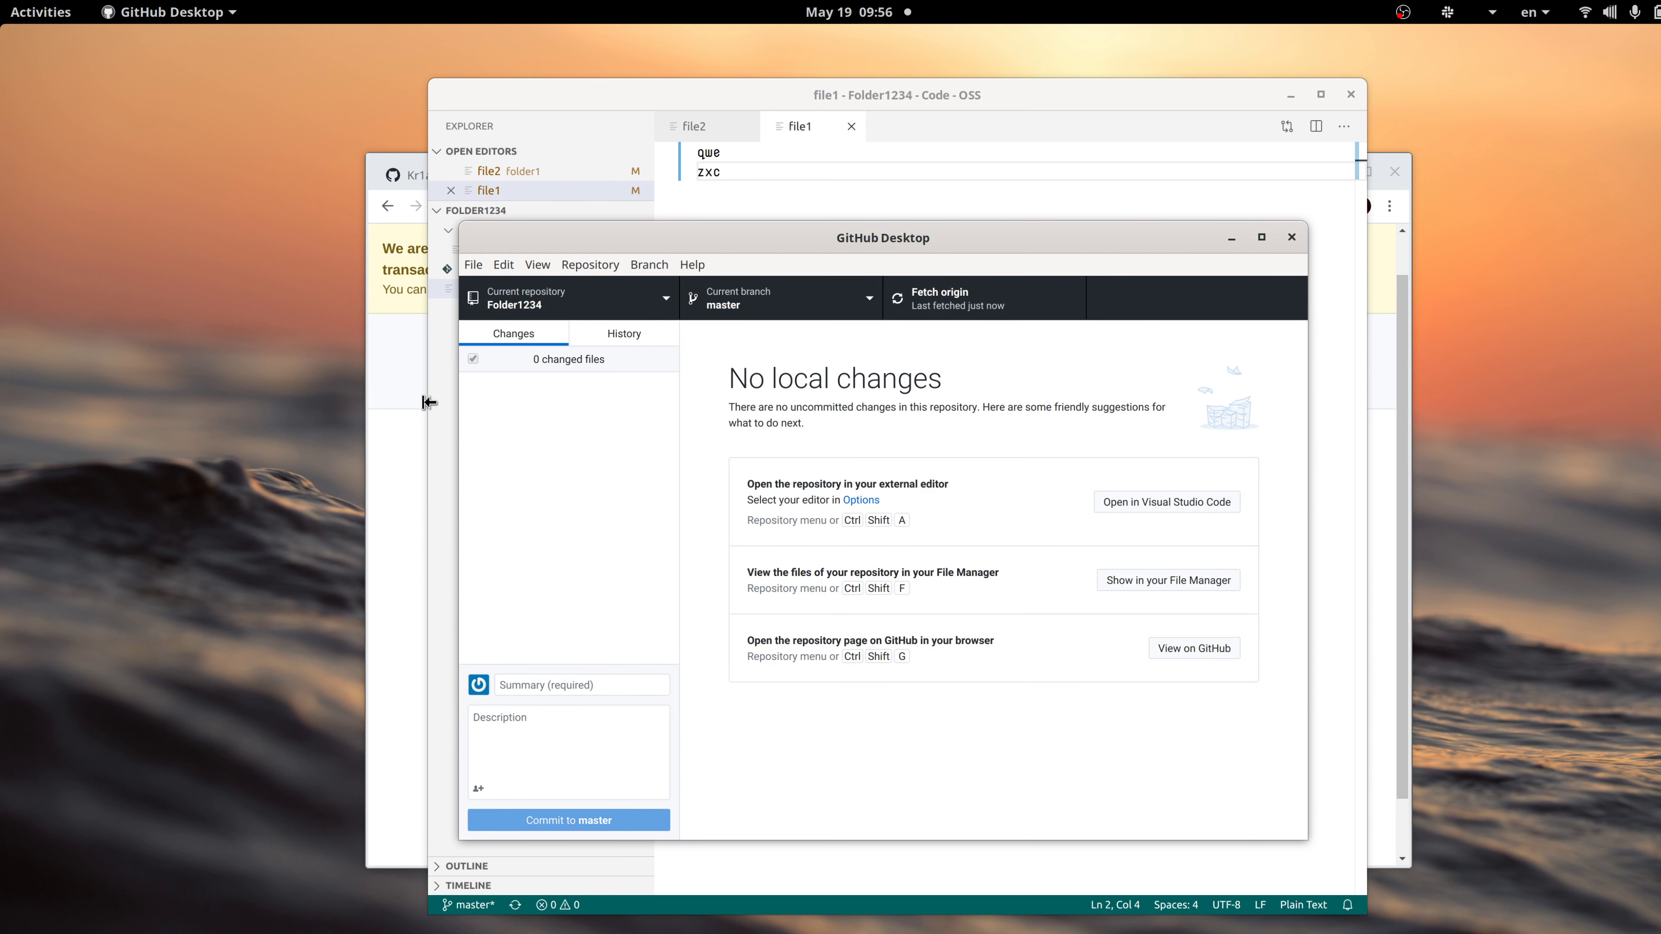
View Folder1234 on GitHub in Chrome and open the "modify files" commit from its list of commits.
{"action": "left_click", "coordinate": [1188, 651]}
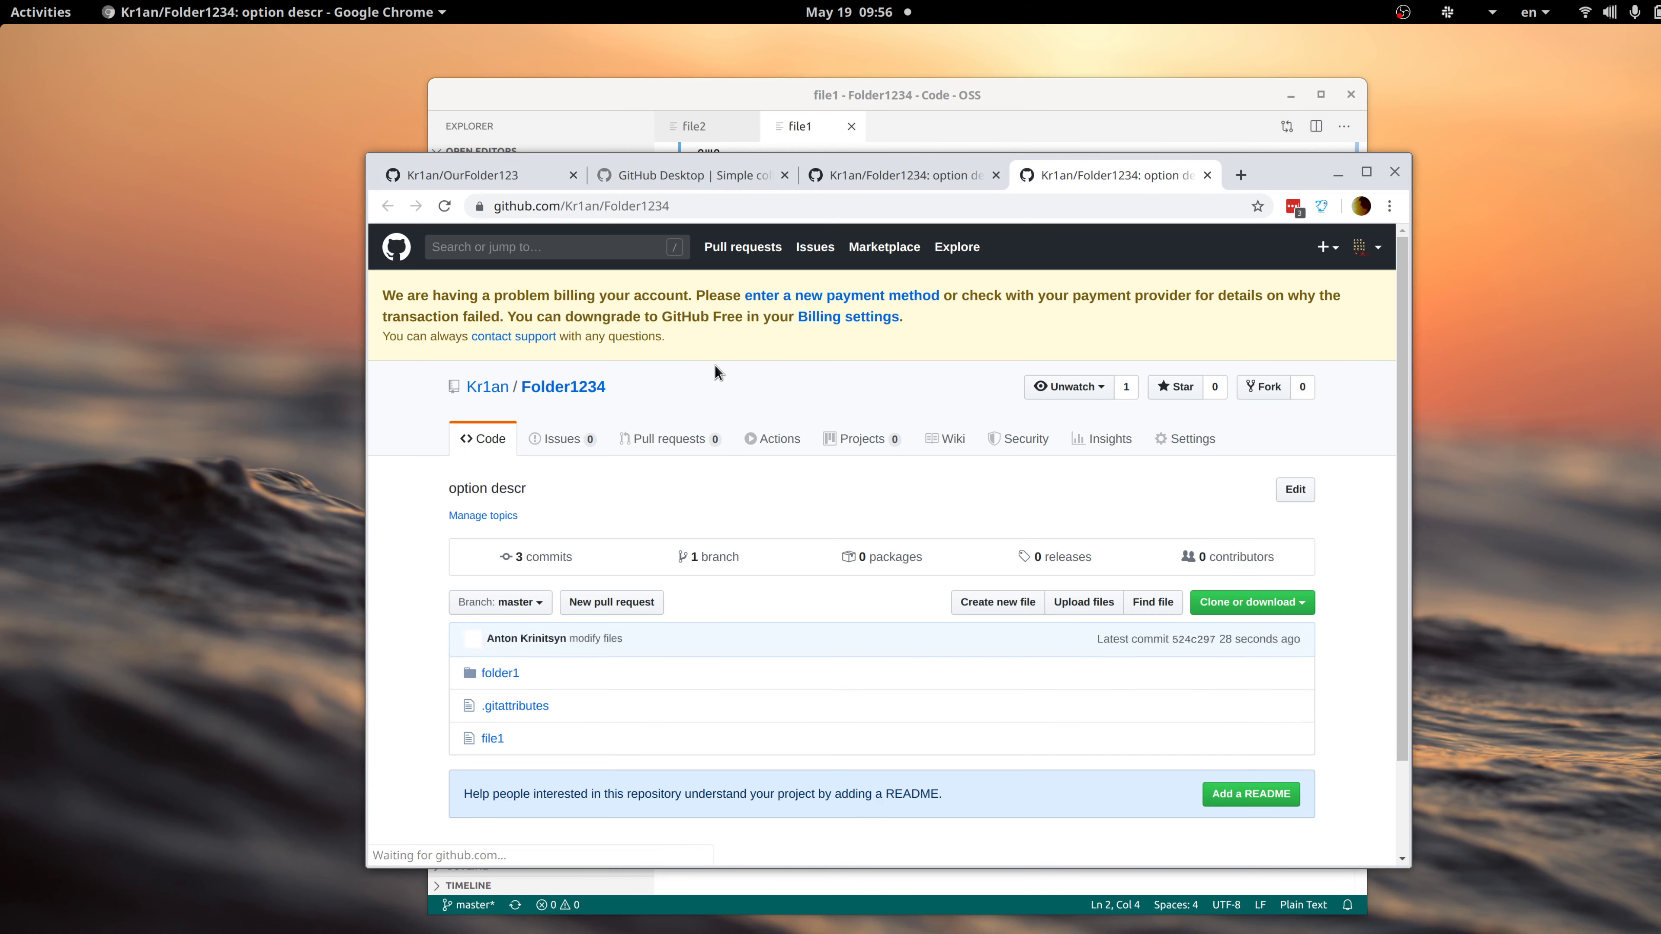
{"action": "scroll", "coordinate": [715, 365], "scroll_direction": "down", "scroll_amount": 2}
{"action": "left_click", "coordinate": [543, 448]}
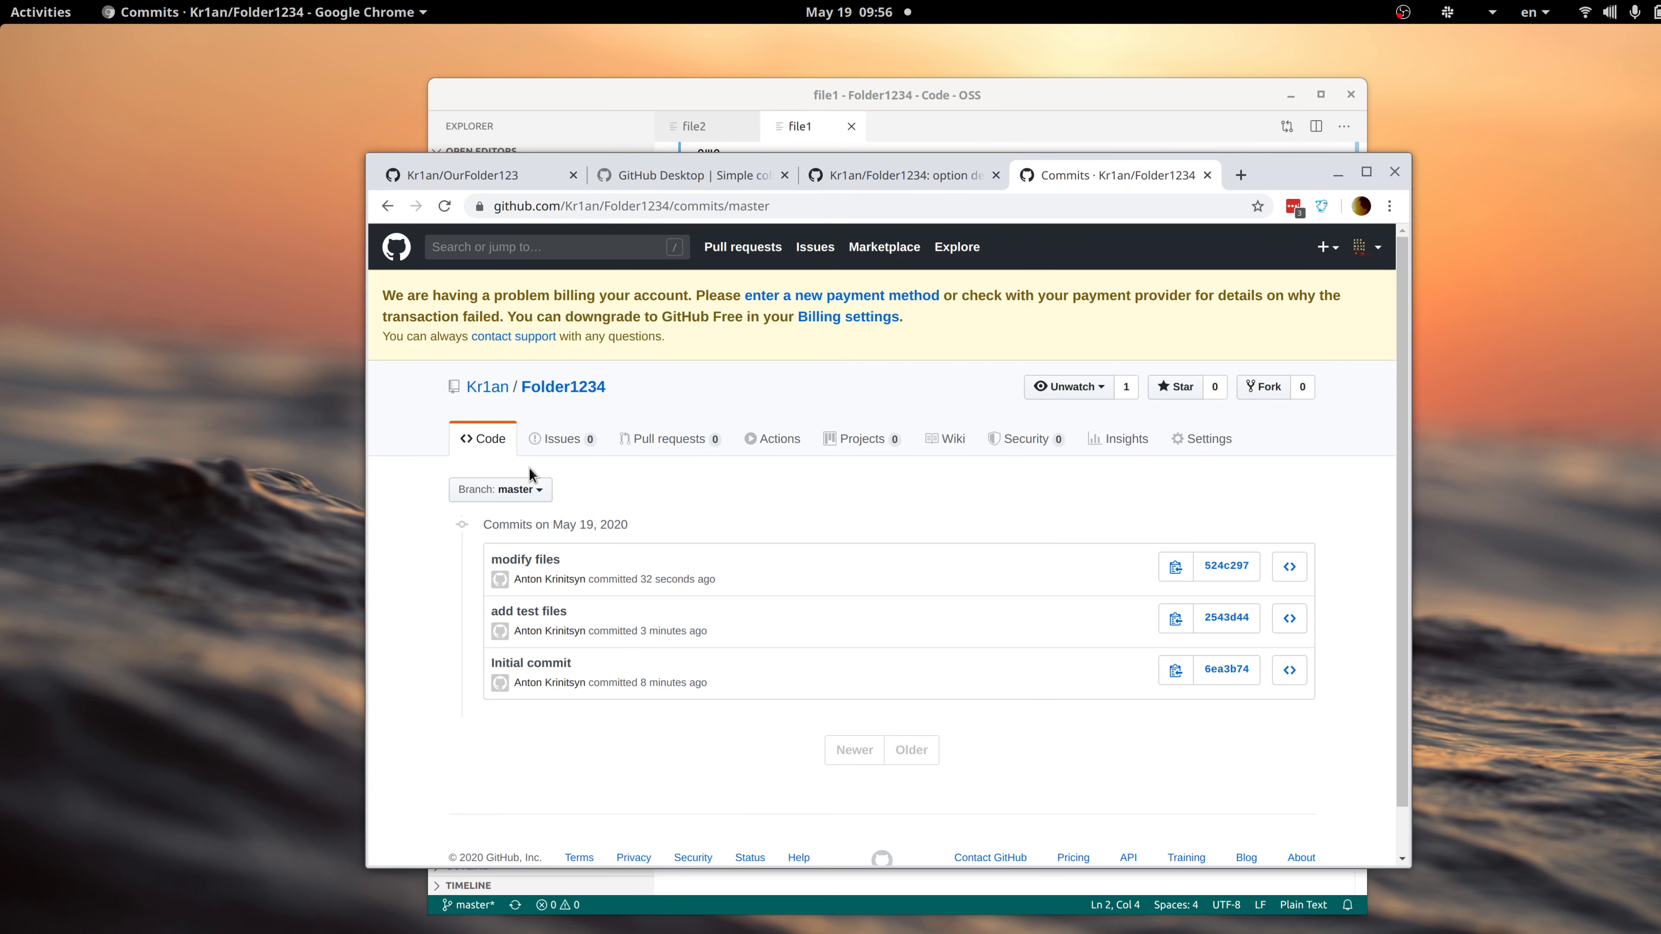
{"action": "left_click", "coordinate": [521, 562]}
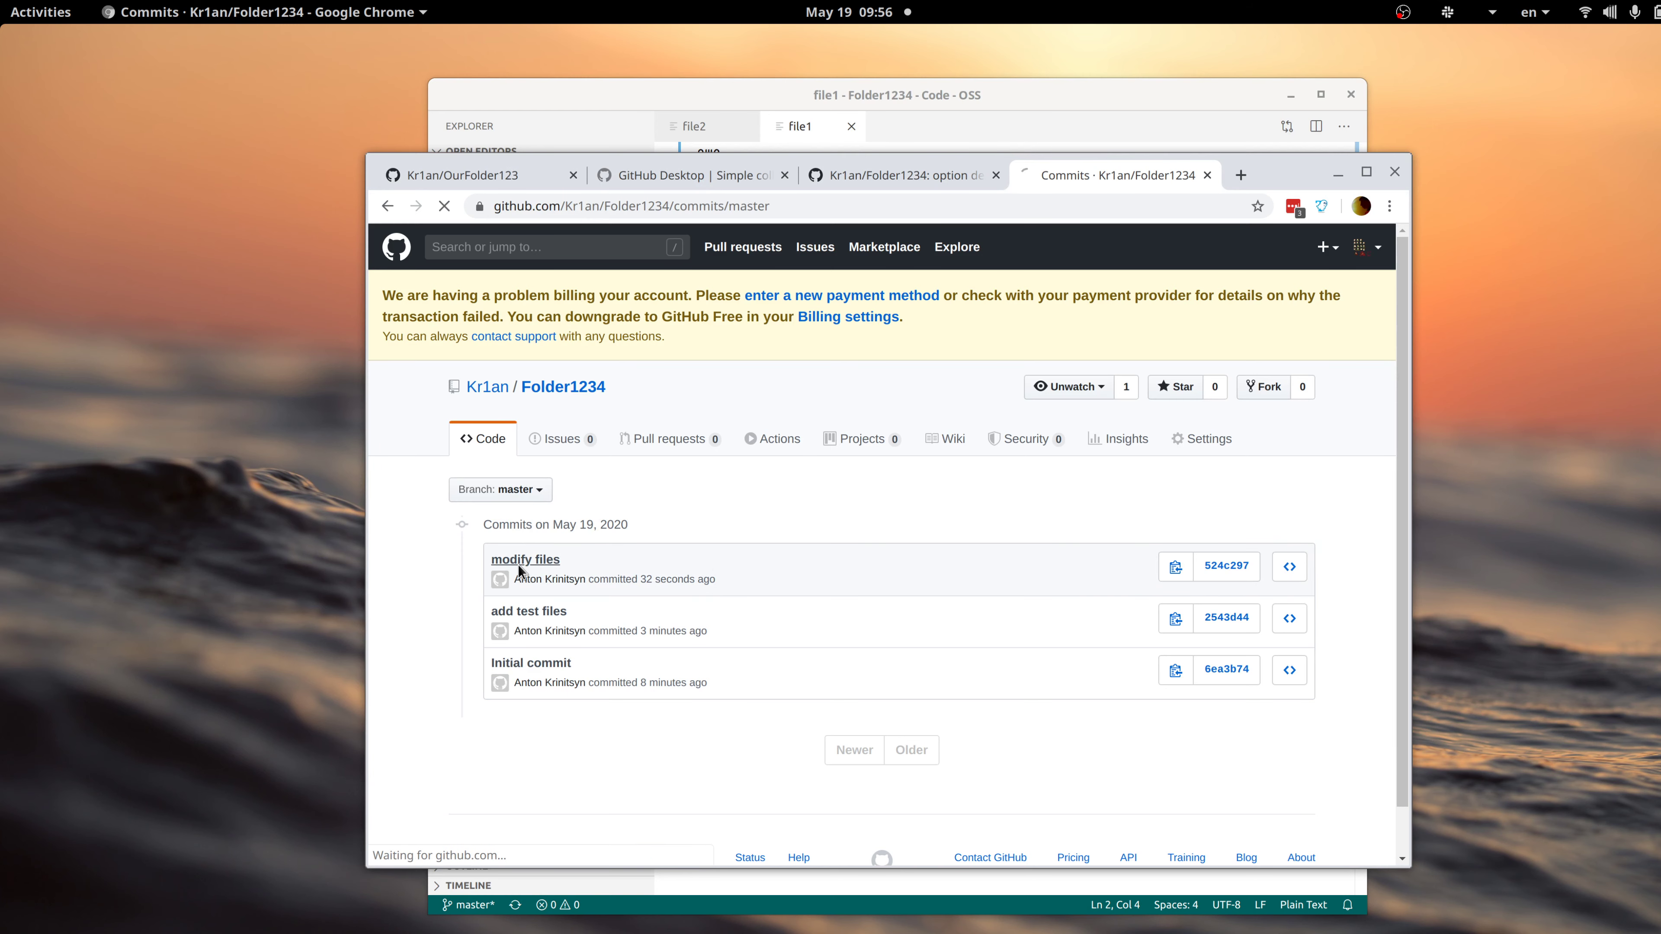
{"action": "scroll", "coordinate": [507, 542], "scroll_direction": "down", "scroll_amount": 4}
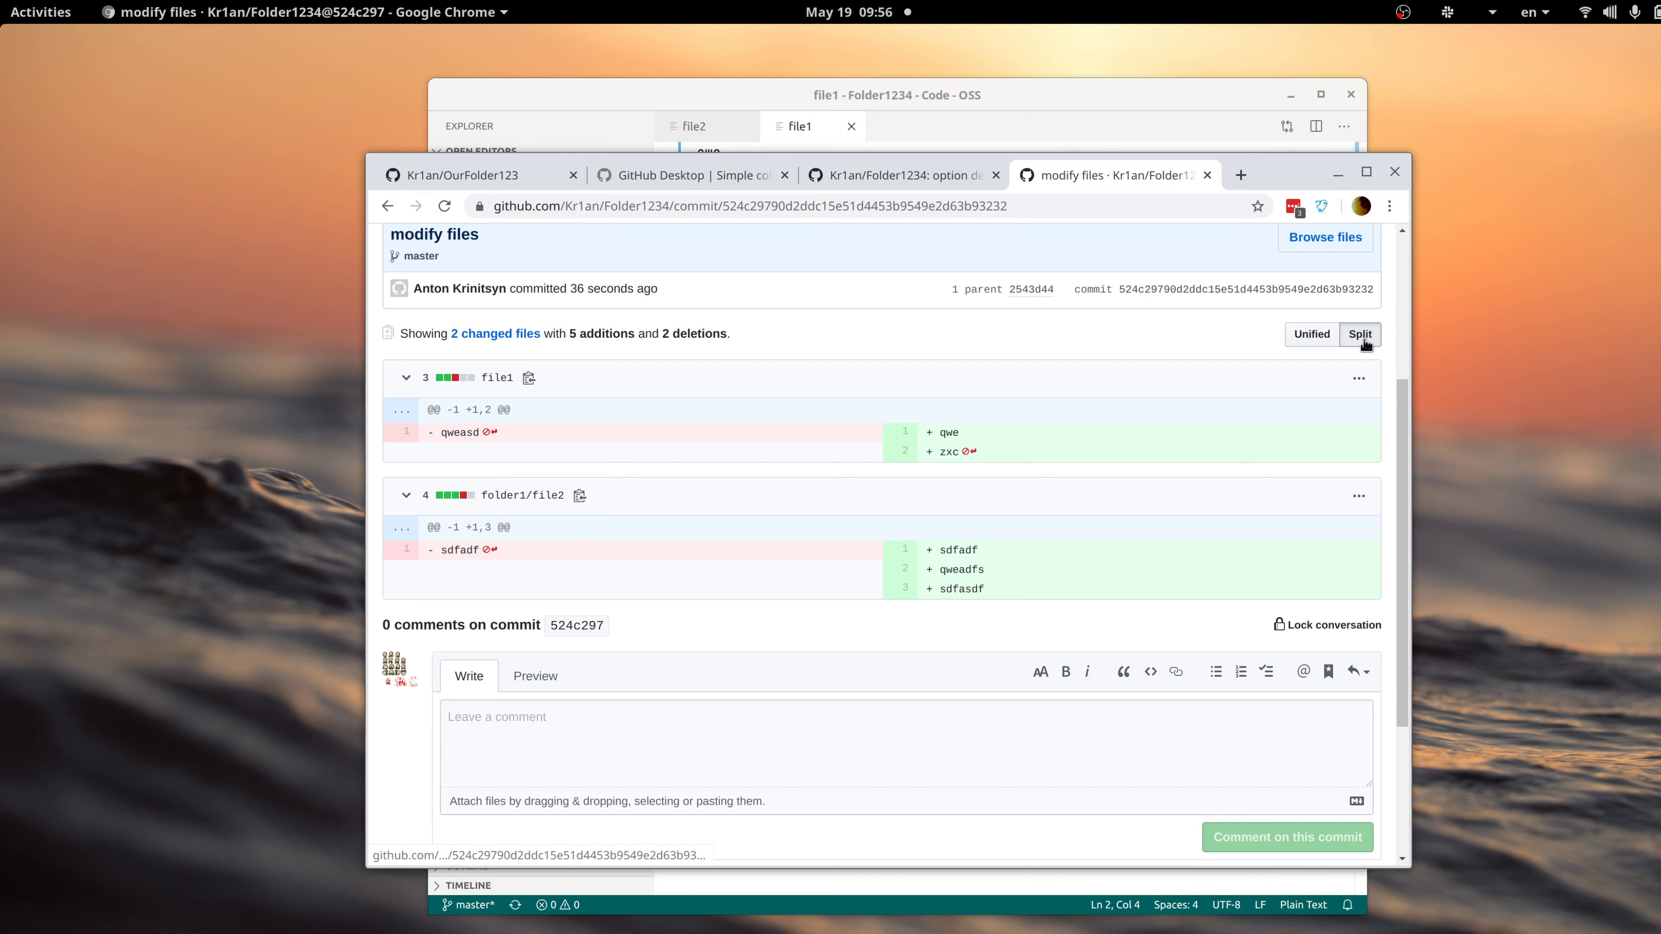
Show the commit's differences in unified view and examine the removed and added lines of file1 and folder1/file2.
{"action": "left_click", "coordinate": [1301, 342]}
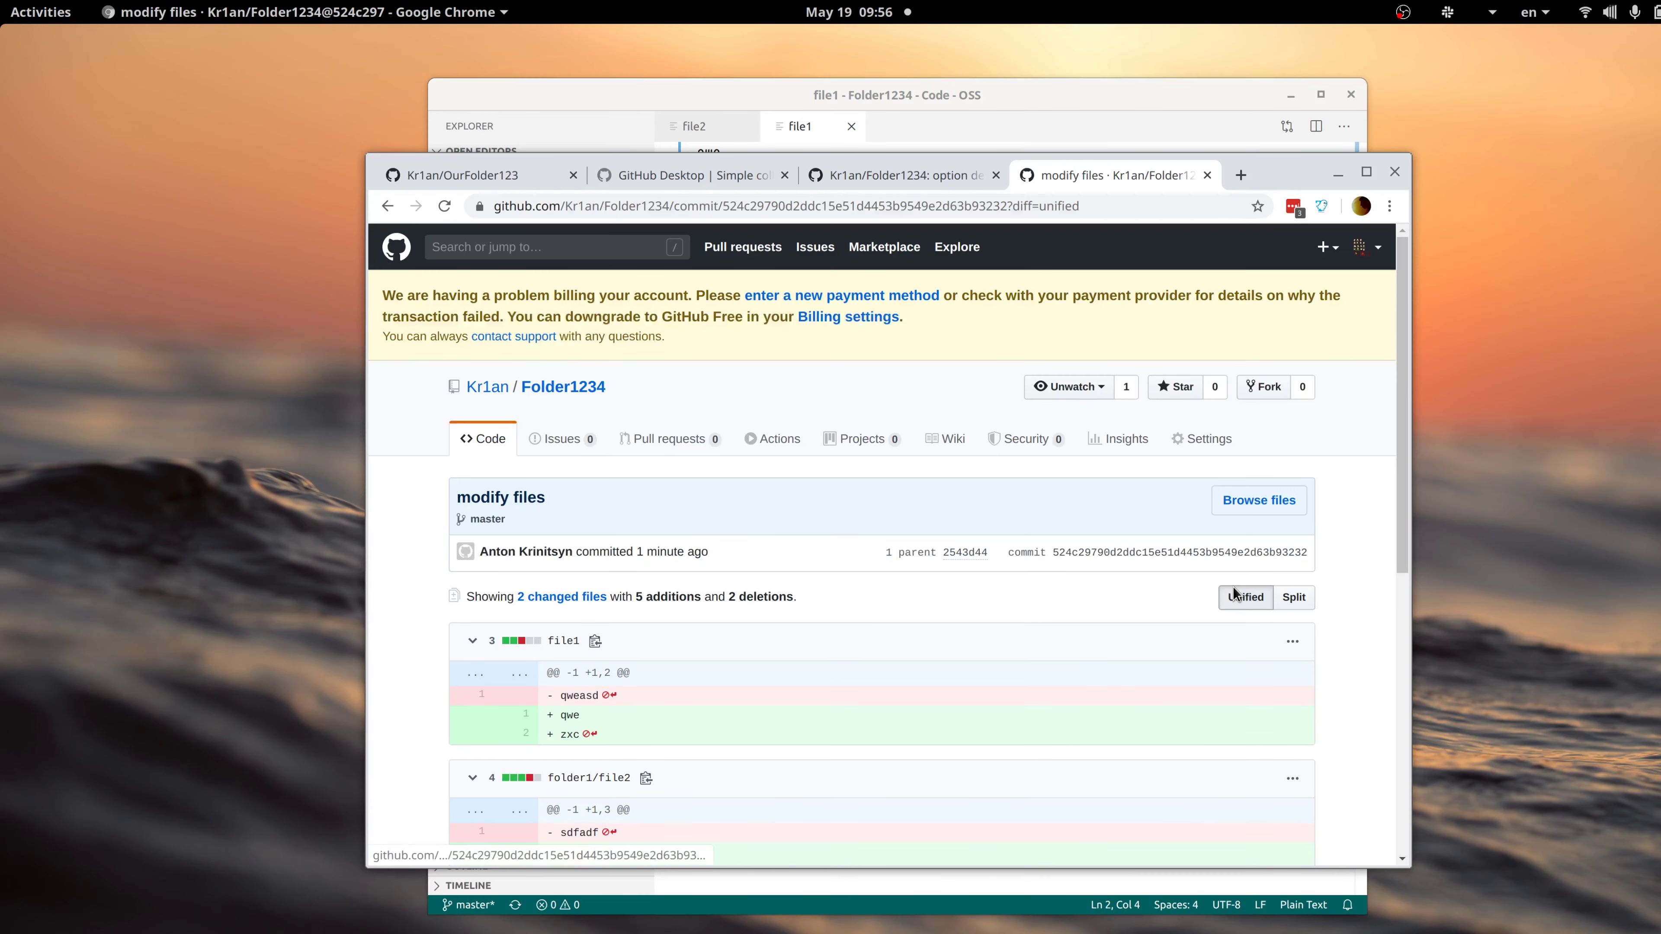
{"action": "scroll", "coordinate": [1236, 592], "scroll_direction": "down", "scroll_amount": 2}
{"action": "scroll", "coordinate": [999, 683], "scroll_direction": "down", "scroll_amount": 3}
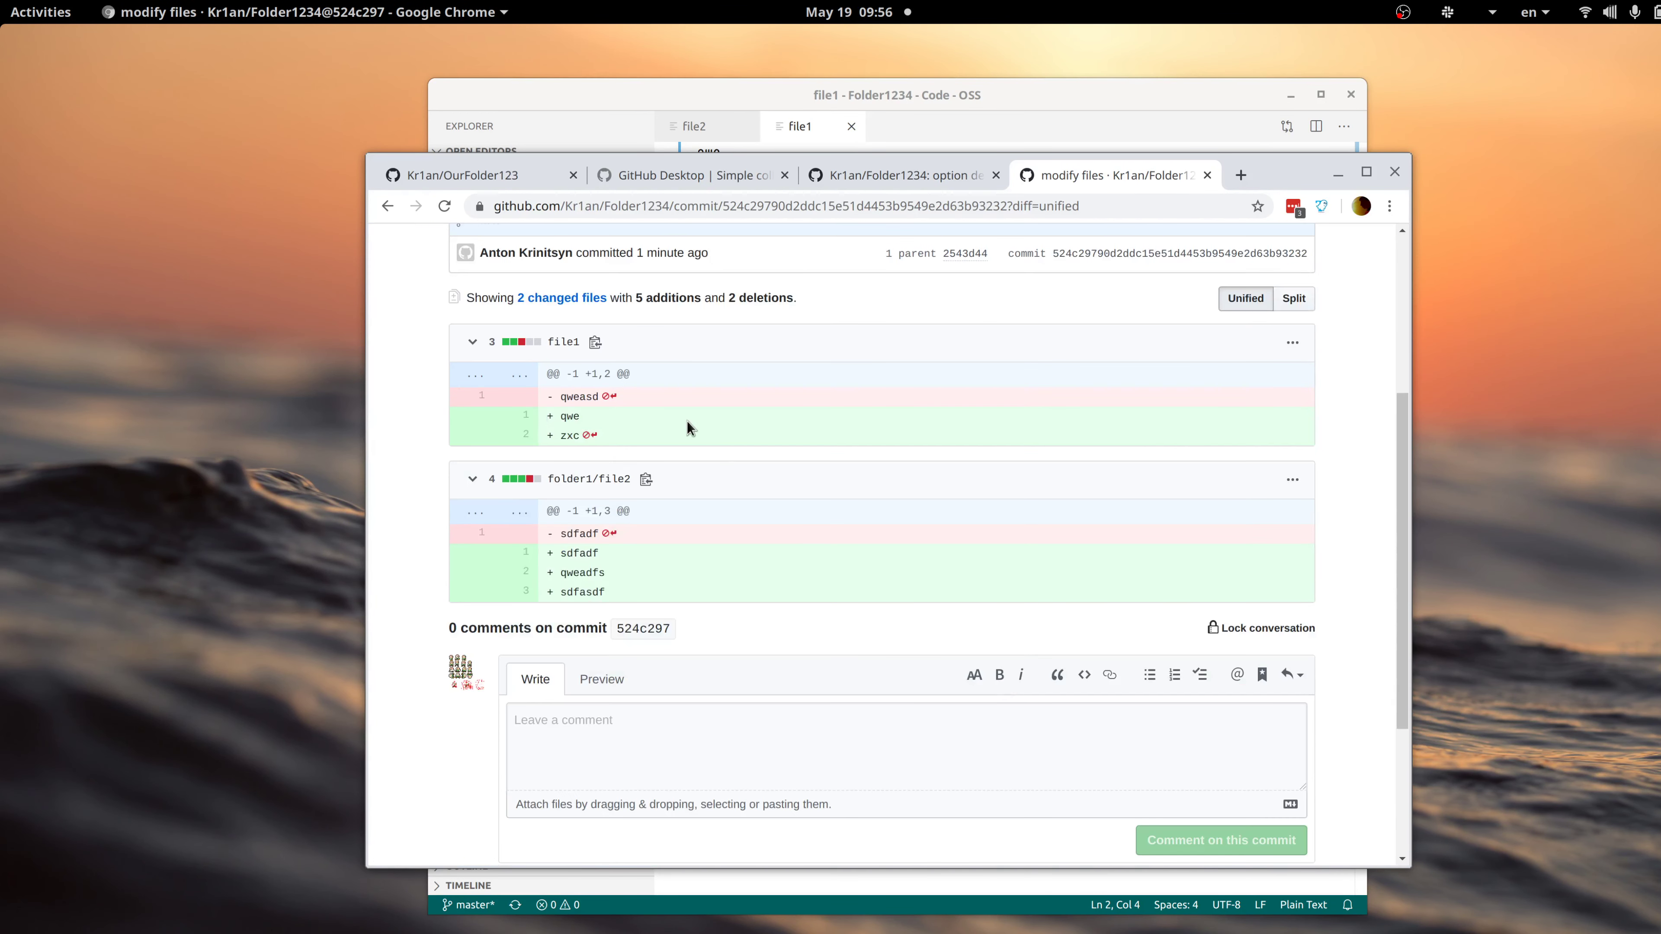
{"action": "double_click", "coordinate": [548, 341]}
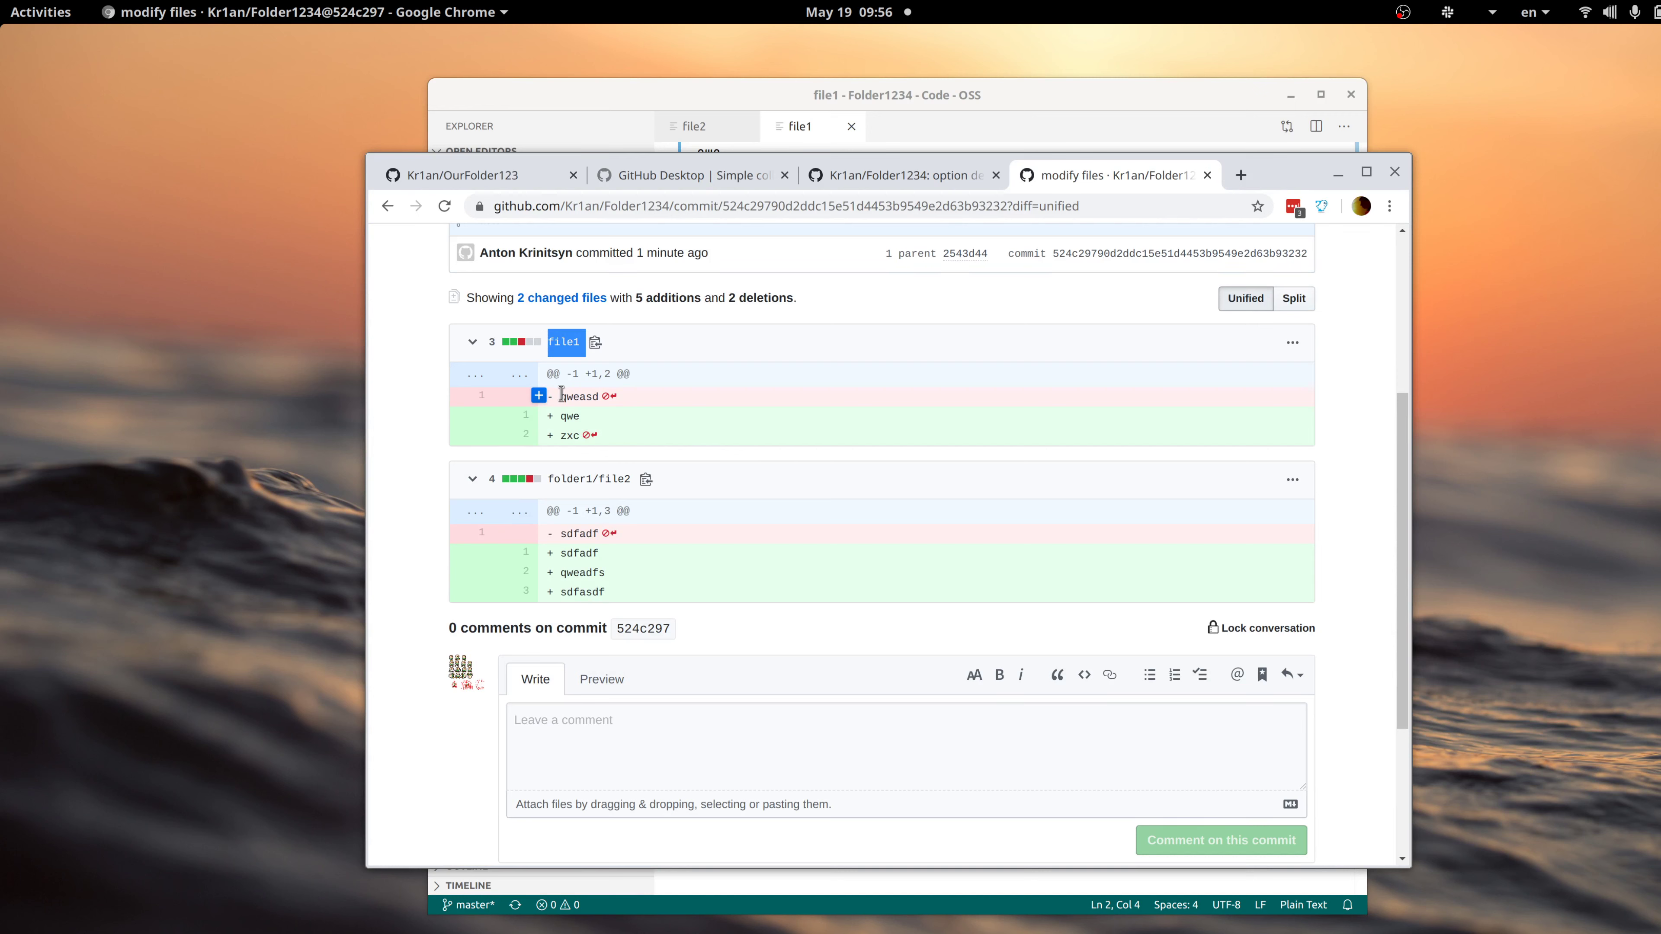
{"action": "mouse_move", "coordinate": [557, 396]}
{"action": "left_mouse_down"}
{"action": "mouse_move", "coordinate": [575, 433]}
{"action": "mouse_move", "coordinate": [553, 399]}
{"action": "left_mouse_up"}
{"action": "left_click", "coordinate": [576, 433]}
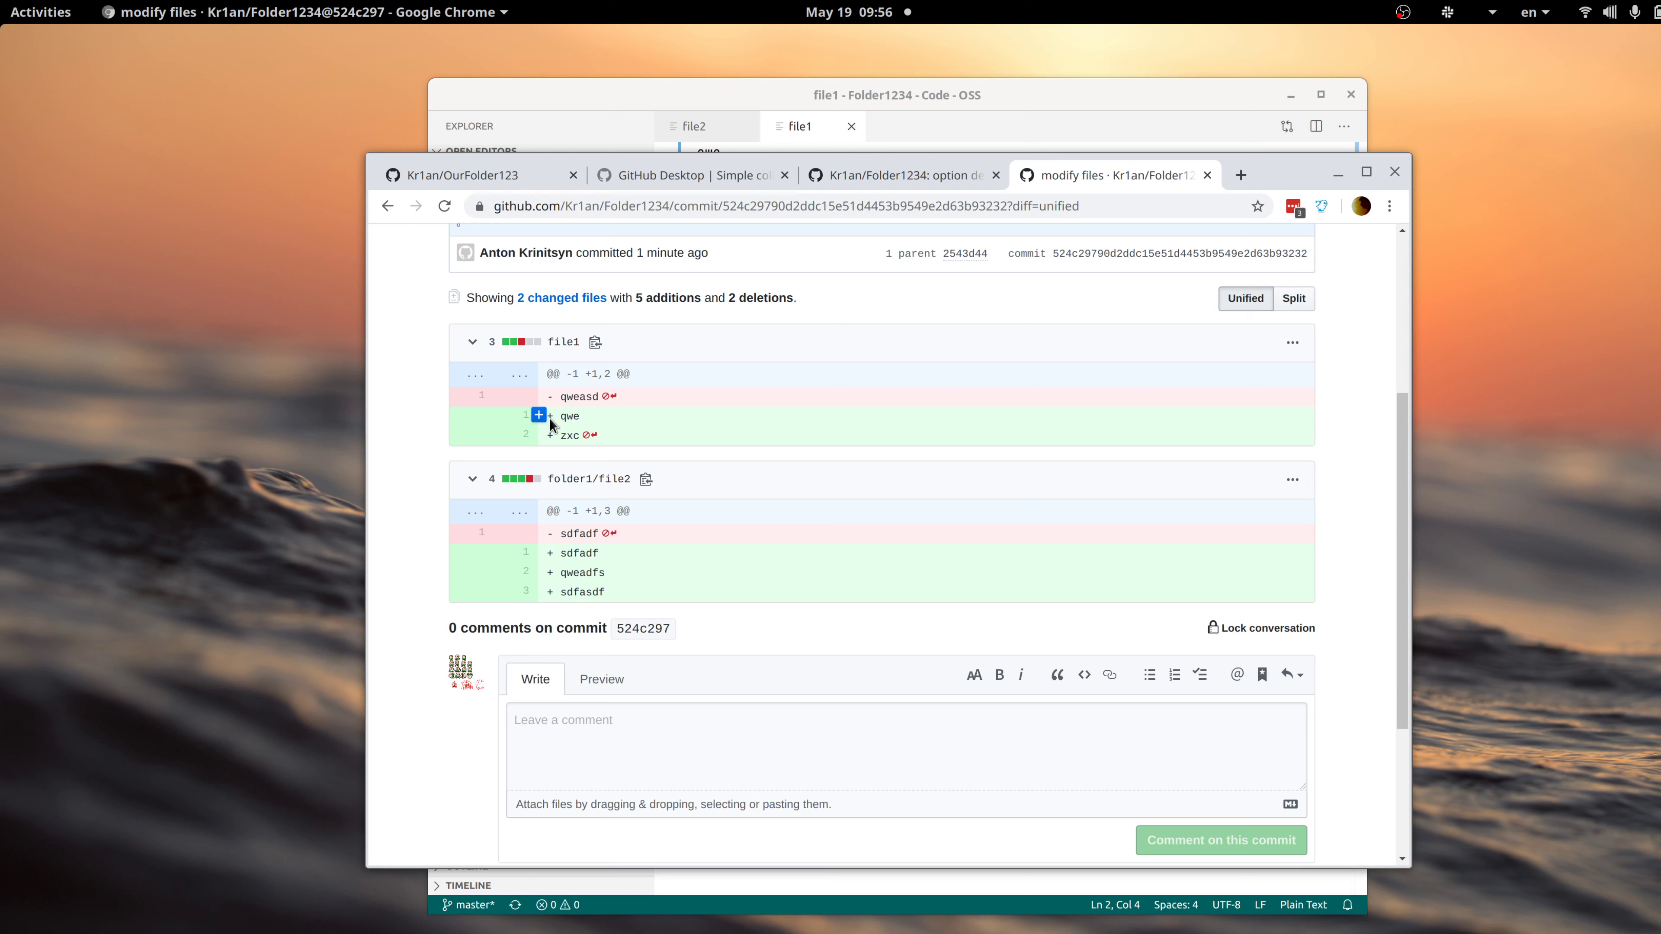
{"action": "left_click_drag", "start_coordinate": [567, 416], "coordinate": [565, 433]}
{"action": "left_click_drag", "start_coordinate": [567, 534], "coordinate": [578, 579]}
{"action": "scroll", "coordinate": [578, 580], "scroll_direction": "up", "scroll_amount": 5}
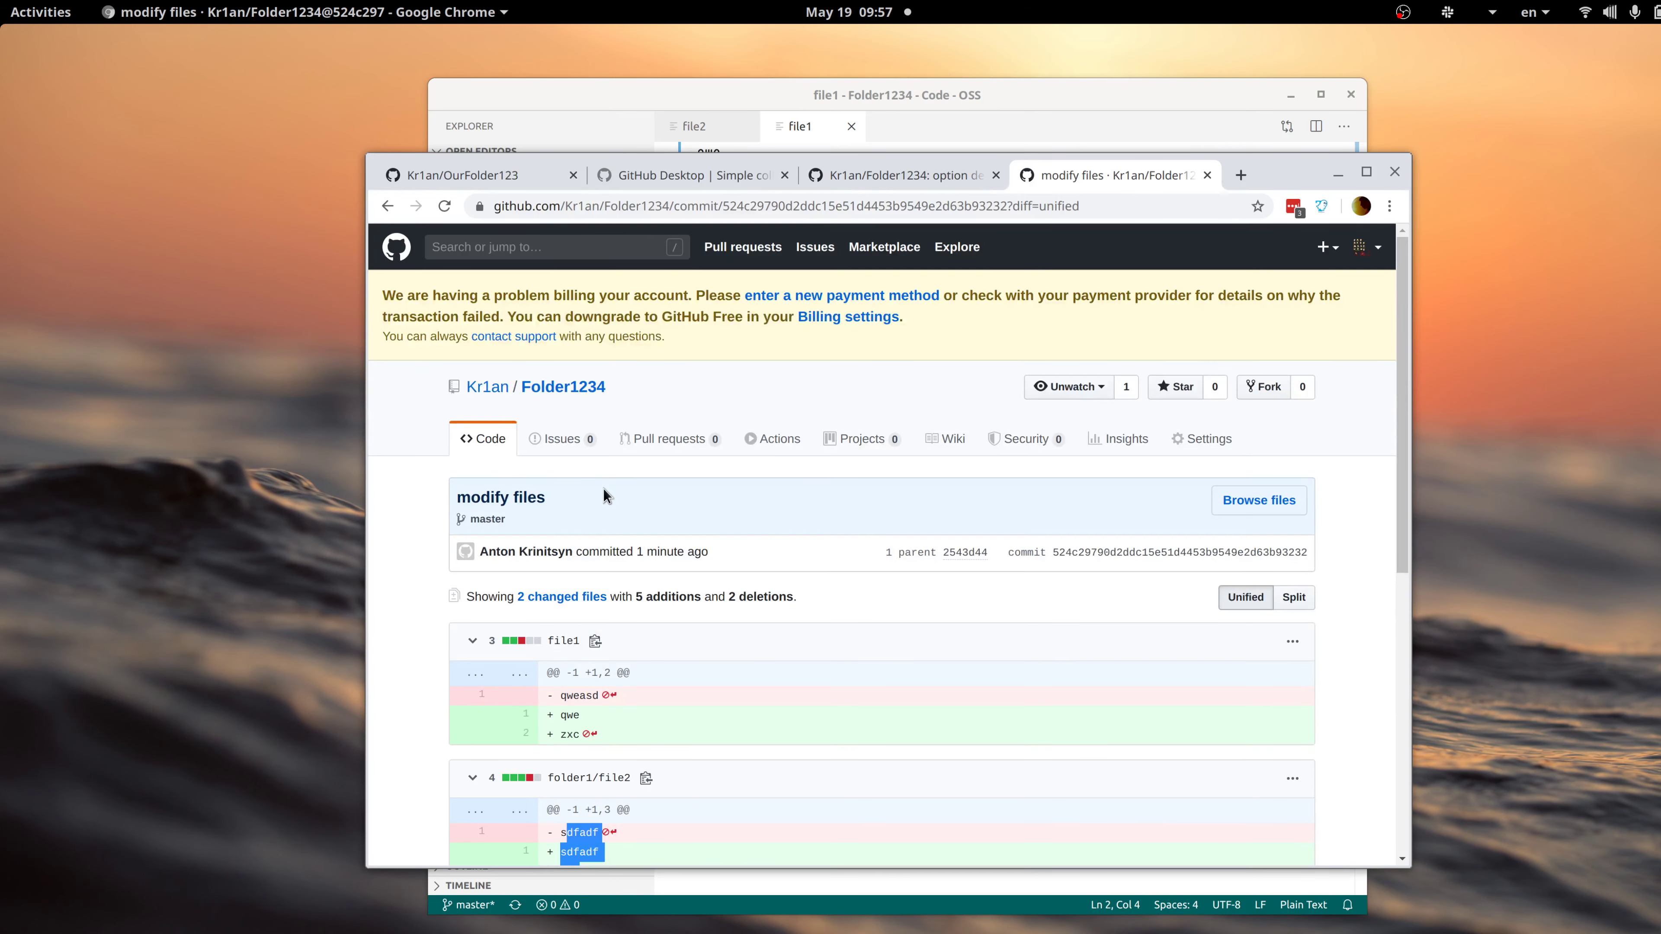
Return to the Folder1234 code page on GitHub and bring GitHub Desktop to the front.
{"action": "left_click", "coordinate": [486, 453]}
{"action": "key", "text": "alt+Tab"}
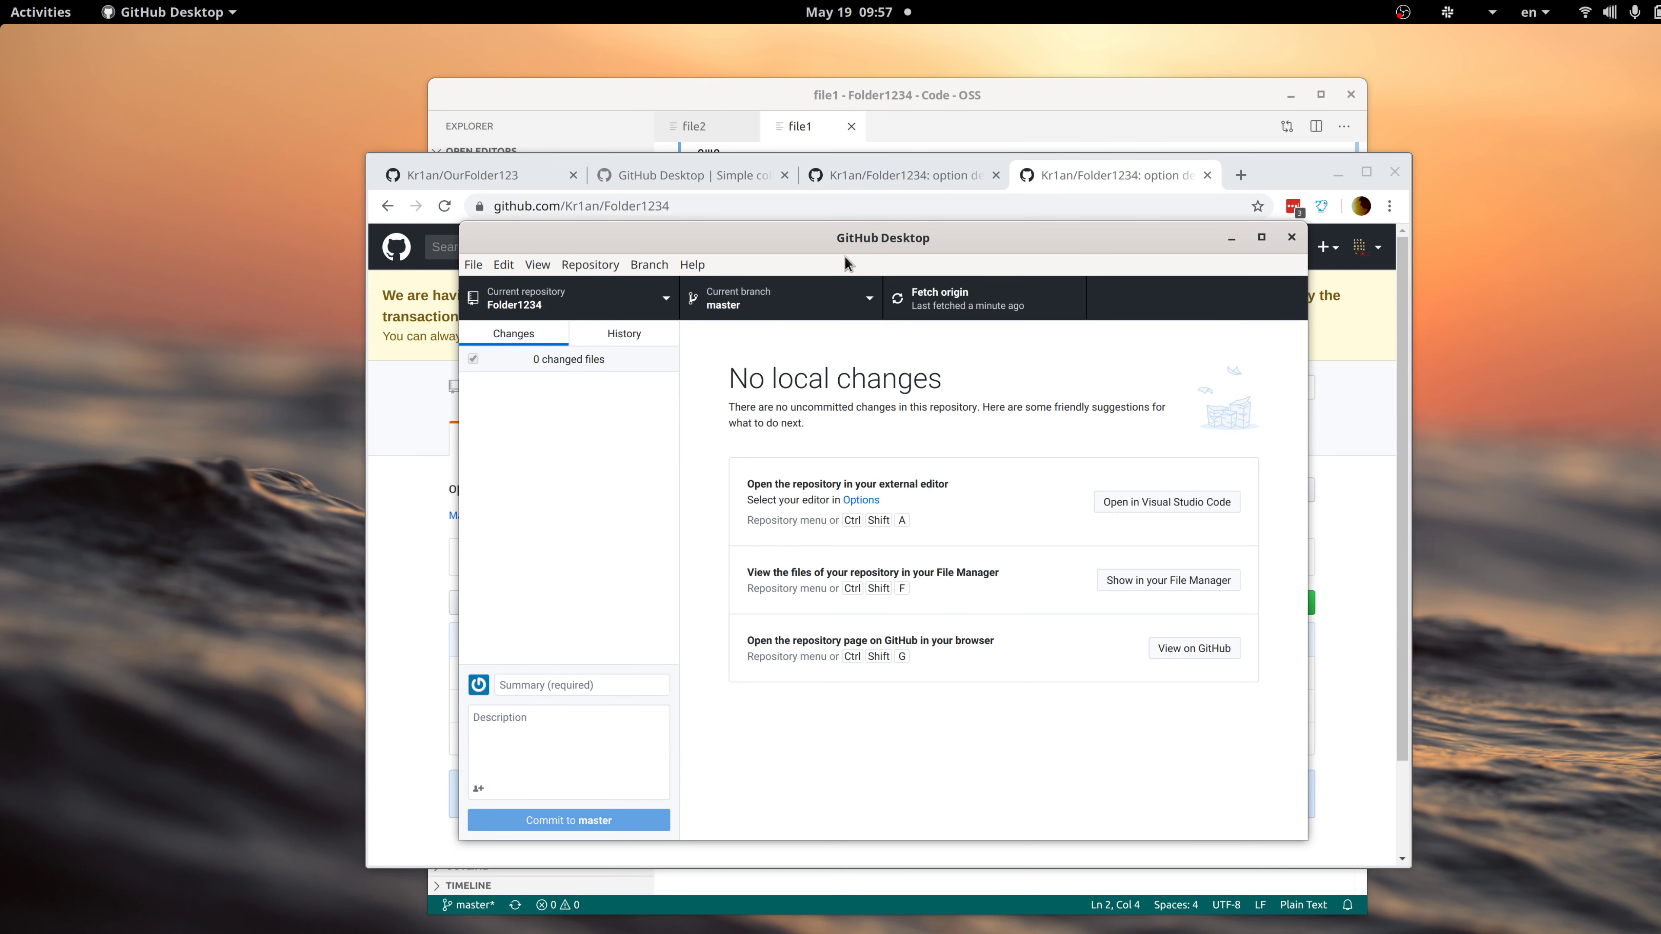
{"action": "left_click_drag", "start_coordinate": [849, 236], "coordinate": [873, 224]}
Search Google for "git" in a new Chrome tab.
{"action": "left_click", "coordinate": [1239, 175]}
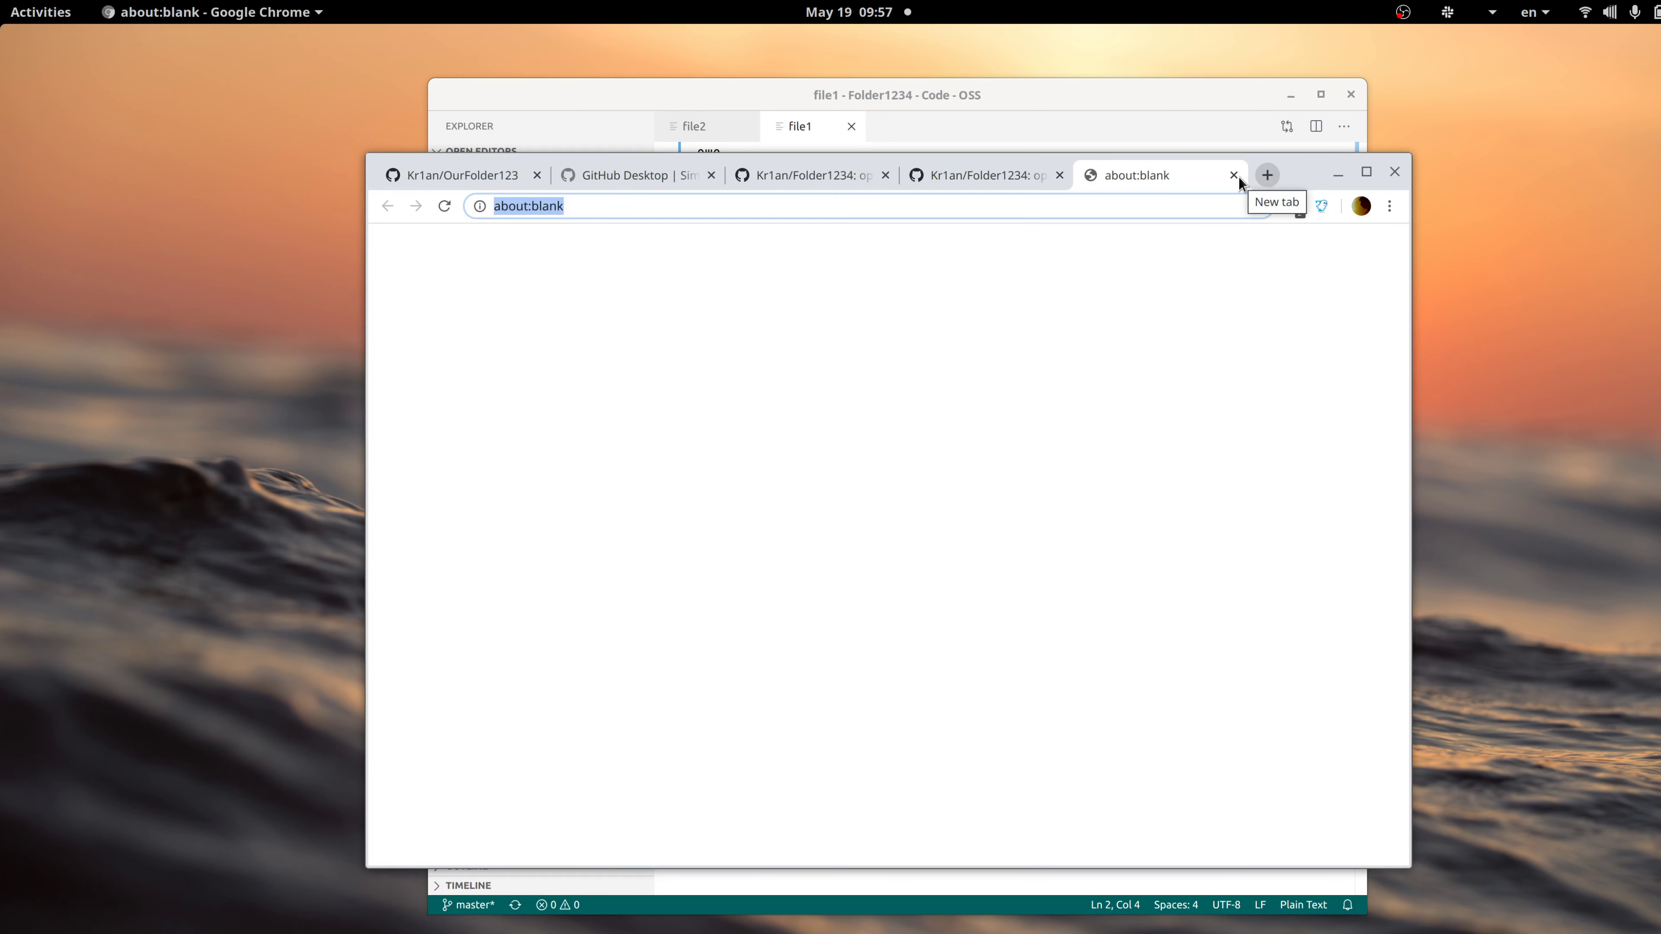
{"action": "type", "text": "git"}
{"action": "key", "text": "BackSpace"}
{"action": "key", "text": "Return"}
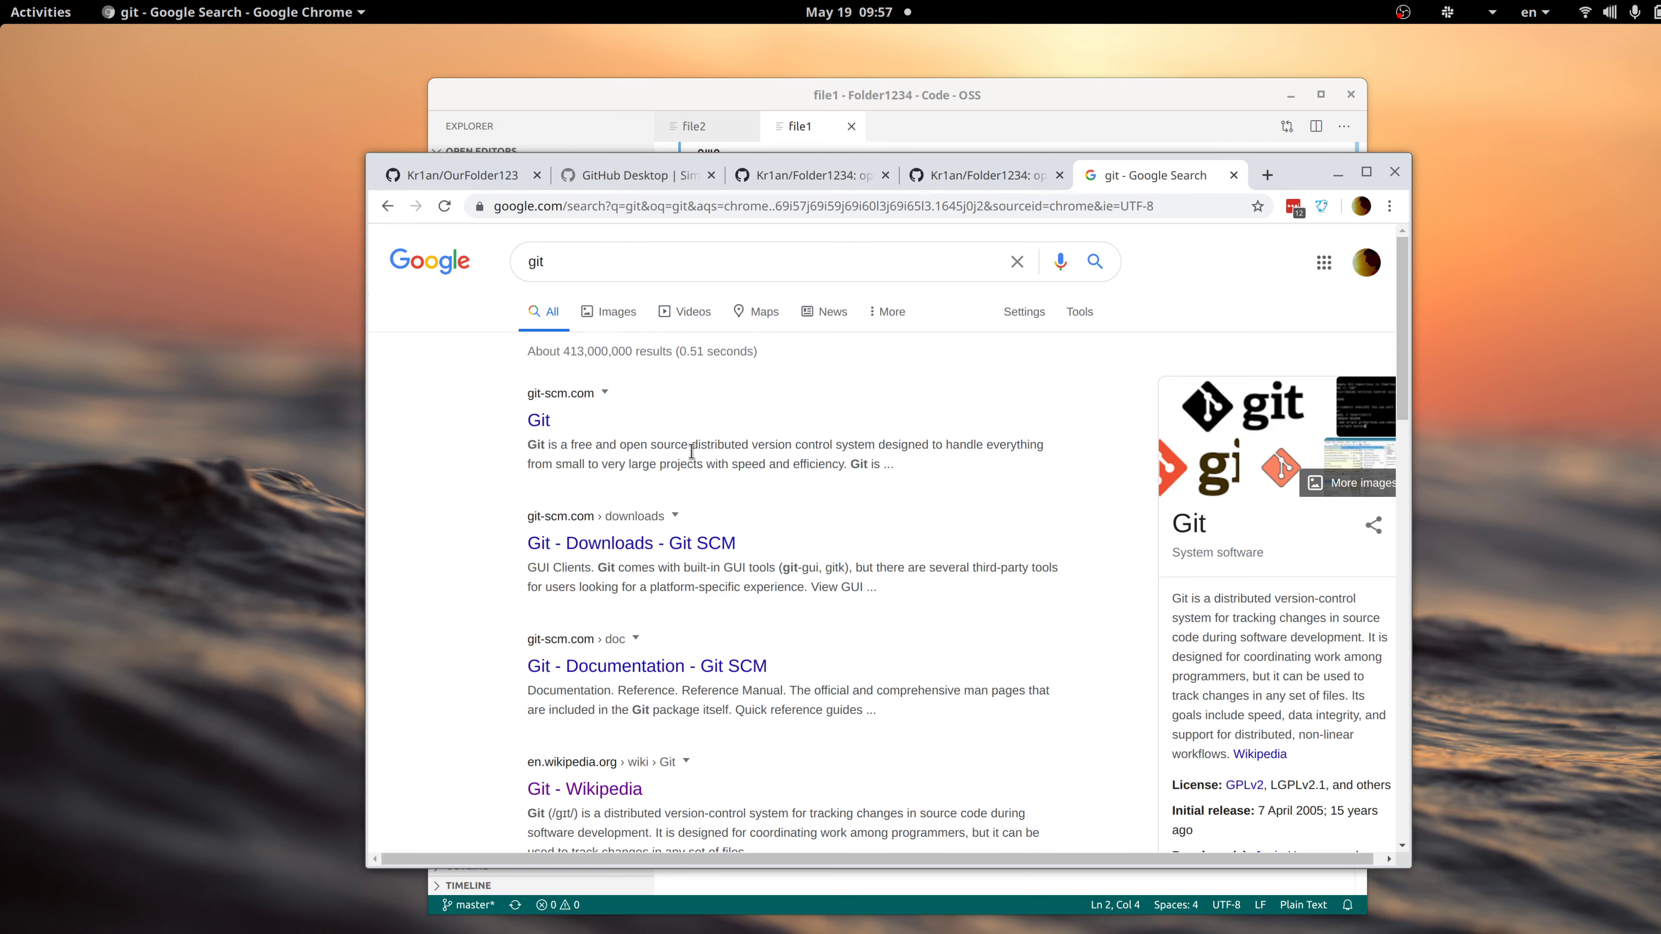
Switch back to GitHub Desktop and fetch origin for Folder1234.
{"action": "key", "text": "ctrl+shift+Tab"}
{"action": "key", "text": "alt+Tab"}
{"action": "key", "text": "alt+Tab"}
{"action": "key", "text": "alt+Tab"}
{"action": "key", "text": "alt+Tab"}
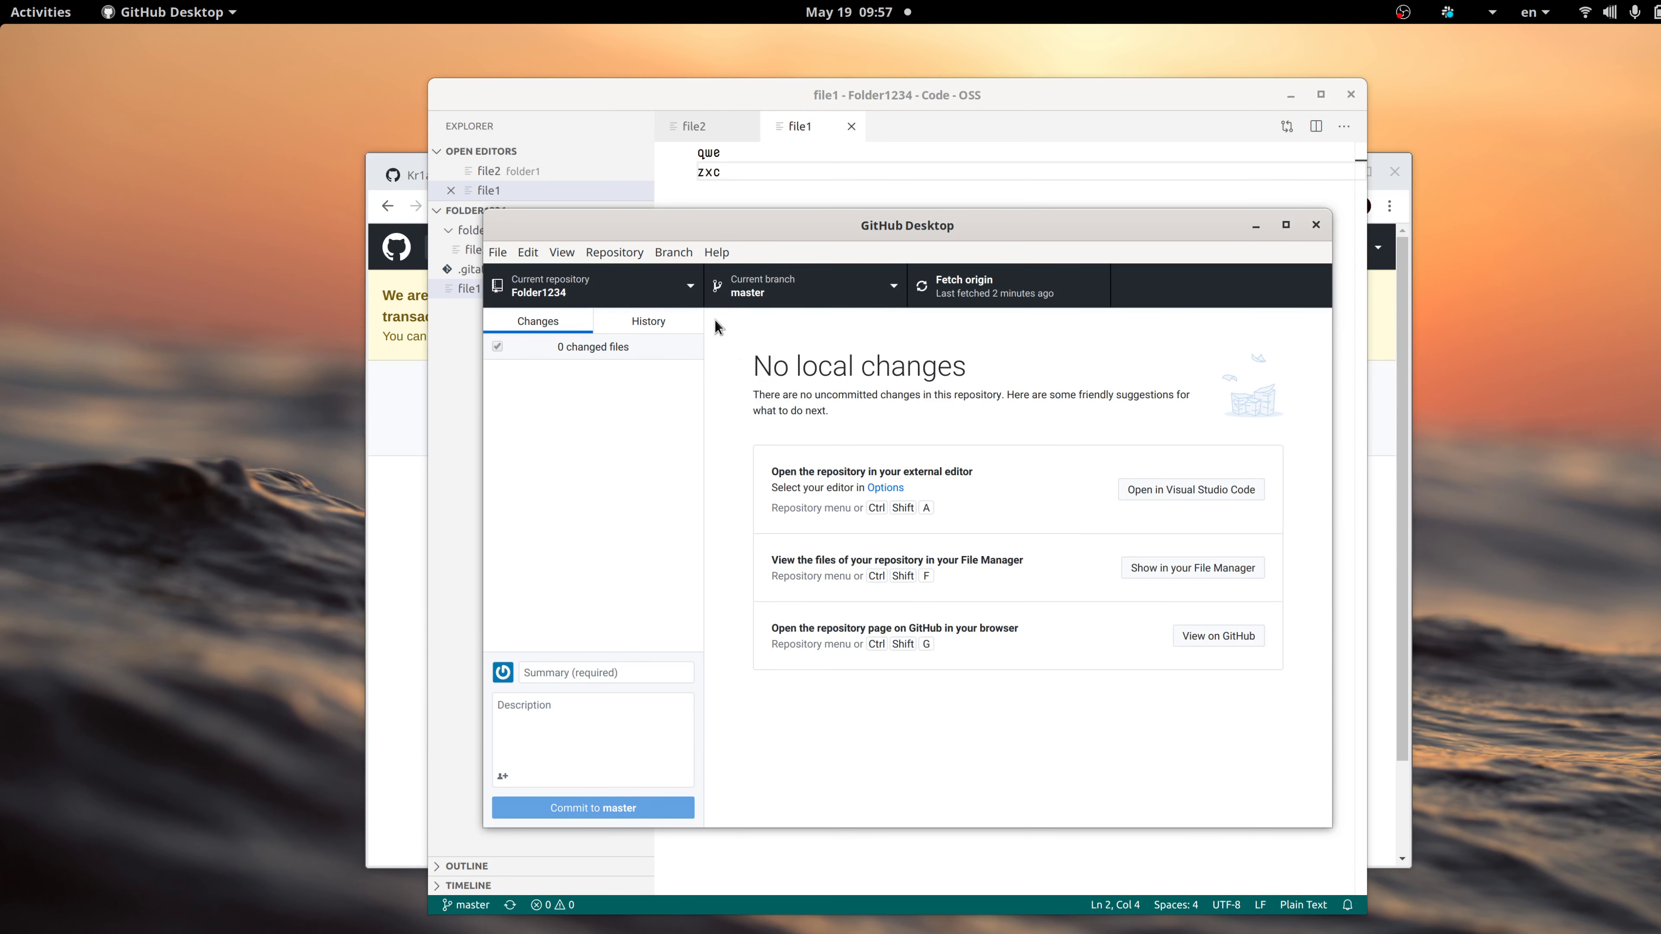
{"action": "left_click", "coordinate": [940, 305]}
Return to the Google results for git in Chrome and highlight part of the git-scm.com description.
{"action": "key", "text": "alt+Tab"}
{"action": "key", "text": "alt+Tab"}
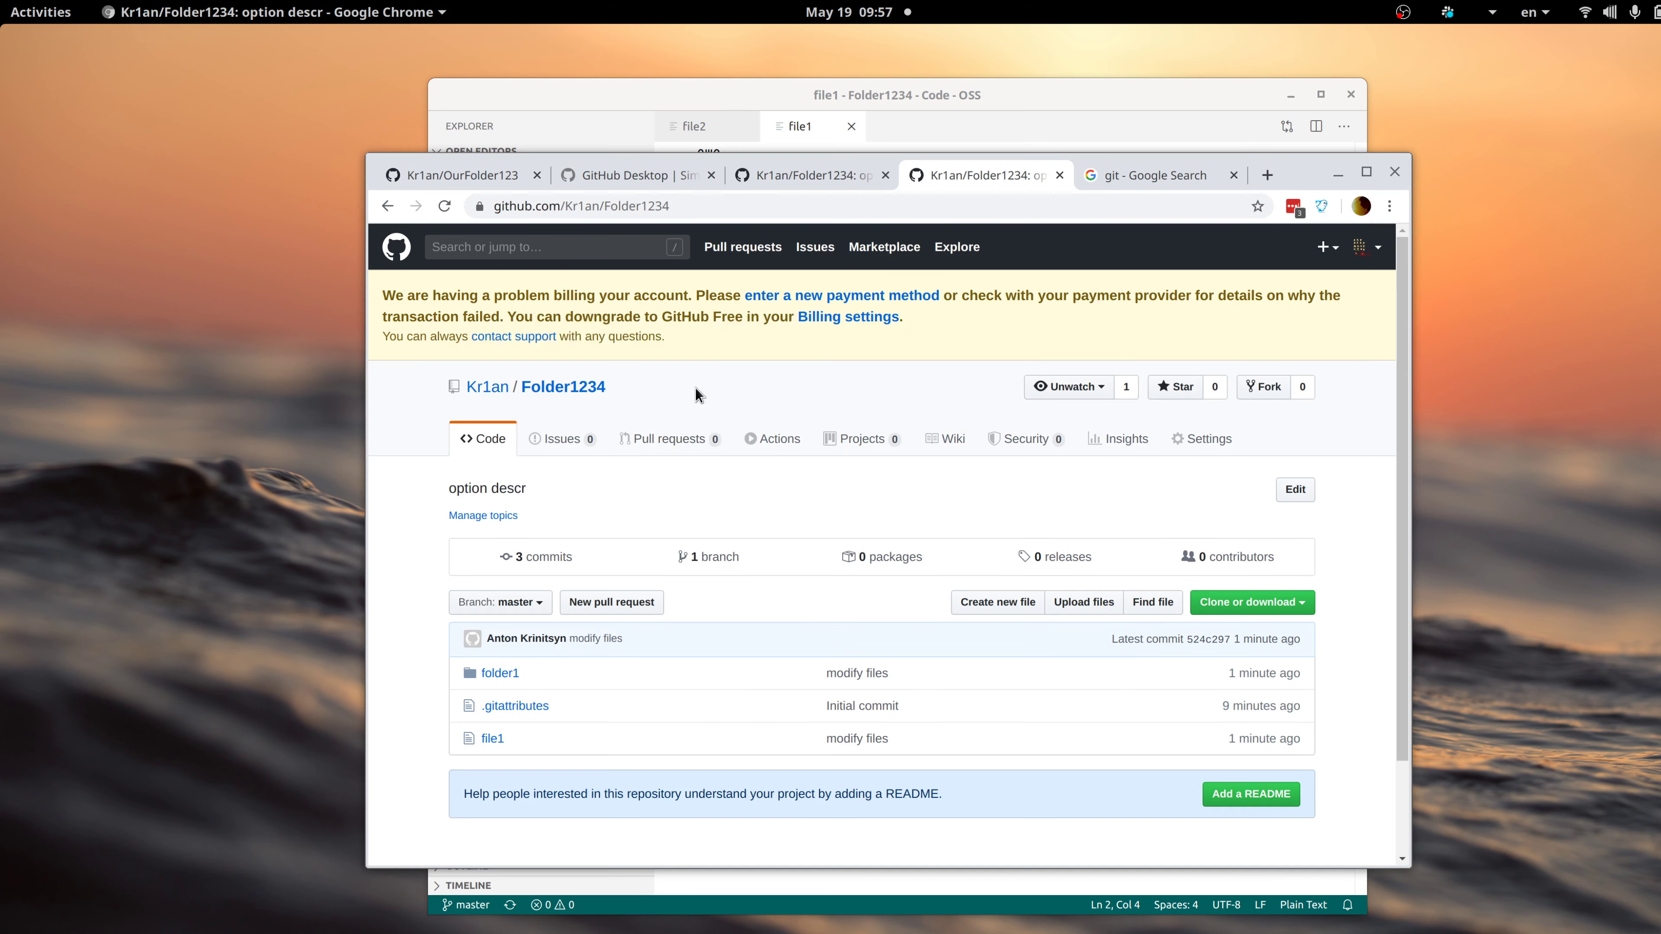
{"action": "key", "text": "ctrl+Tab"}
{"action": "scroll", "coordinate": [889, 502], "scroll_direction": "right", "scroll_amount": 1}
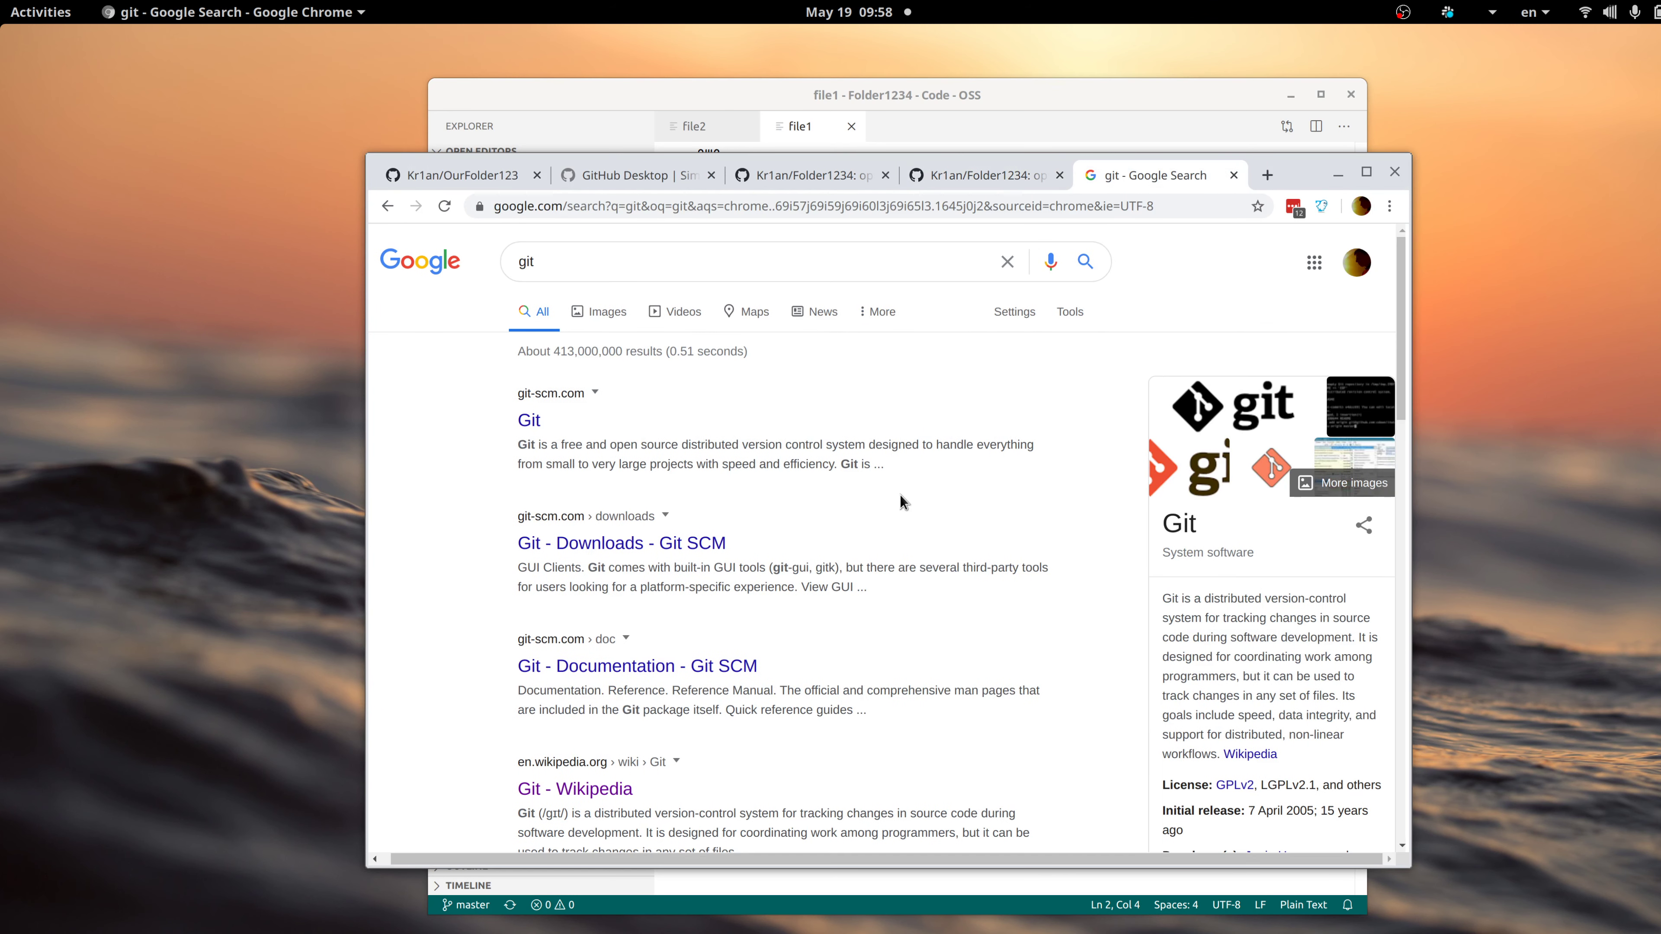
{"action": "left_click_drag", "start_coordinate": [837, 466], "coordinate": [728, 444]}
{"action": "left_click", "coordinate": [727, 444]}
Go to the OurFolder123 repository page on GitHub and look over its files and commits.
{"action": "key", "text": "ctrl+shift+Tab"}
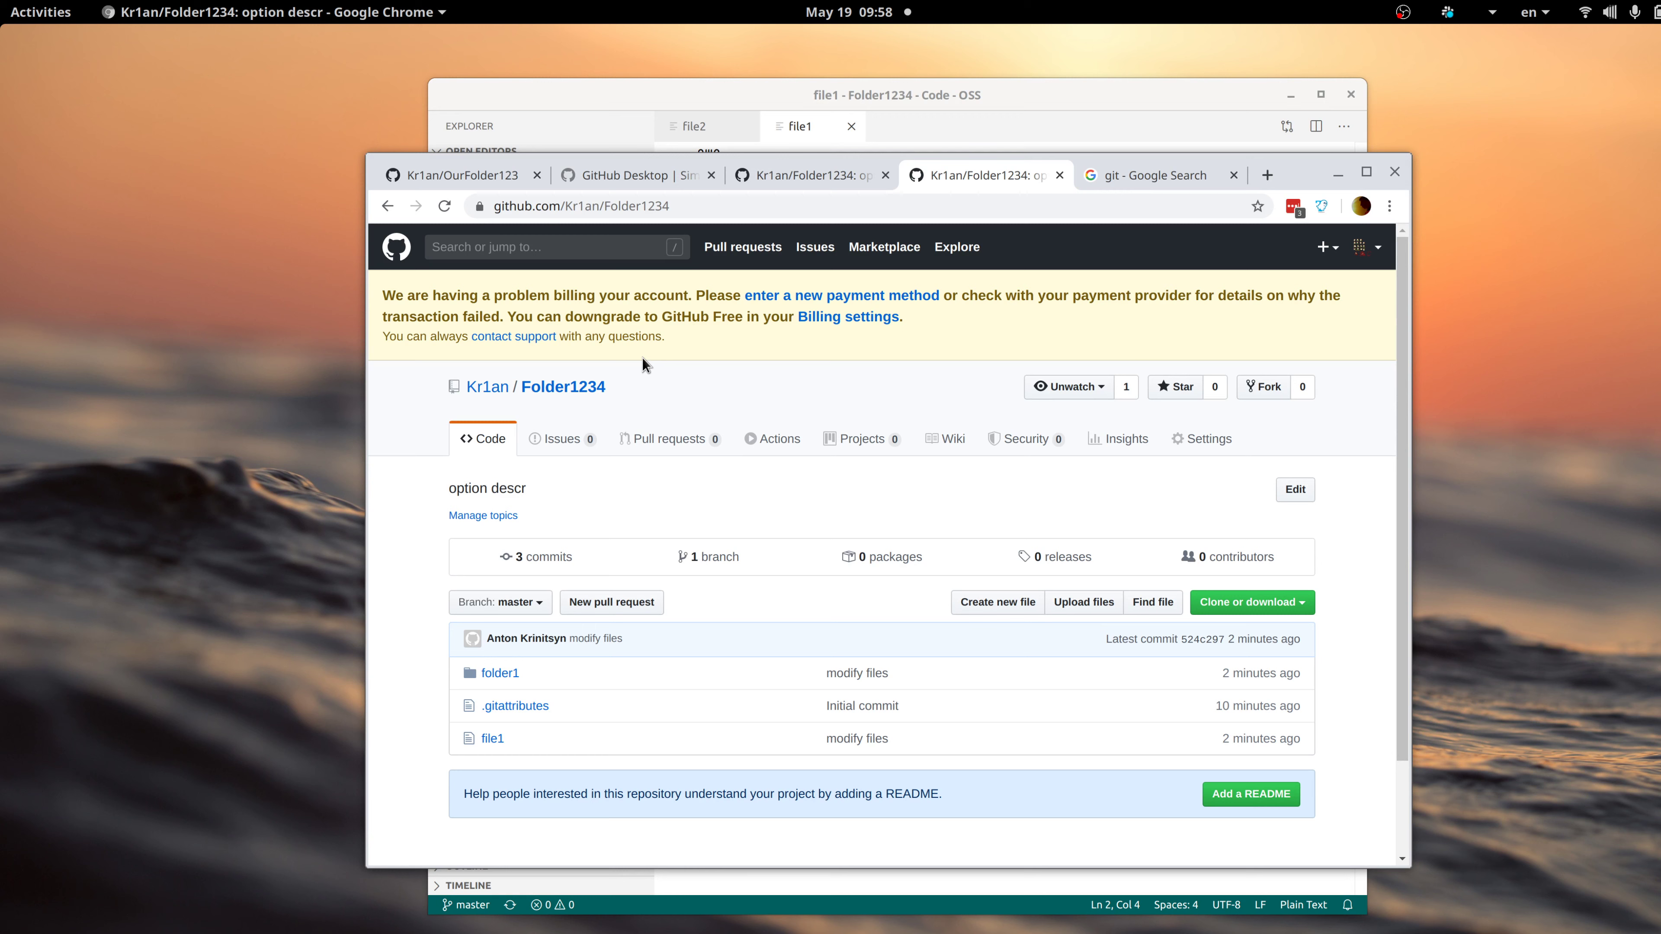
{"action": "left_click", "coordinate": [468, 183]}
{"action": "scroll", "coordinate": [463, 362], "scroll_direction": "up", "scroll_amount": 1}
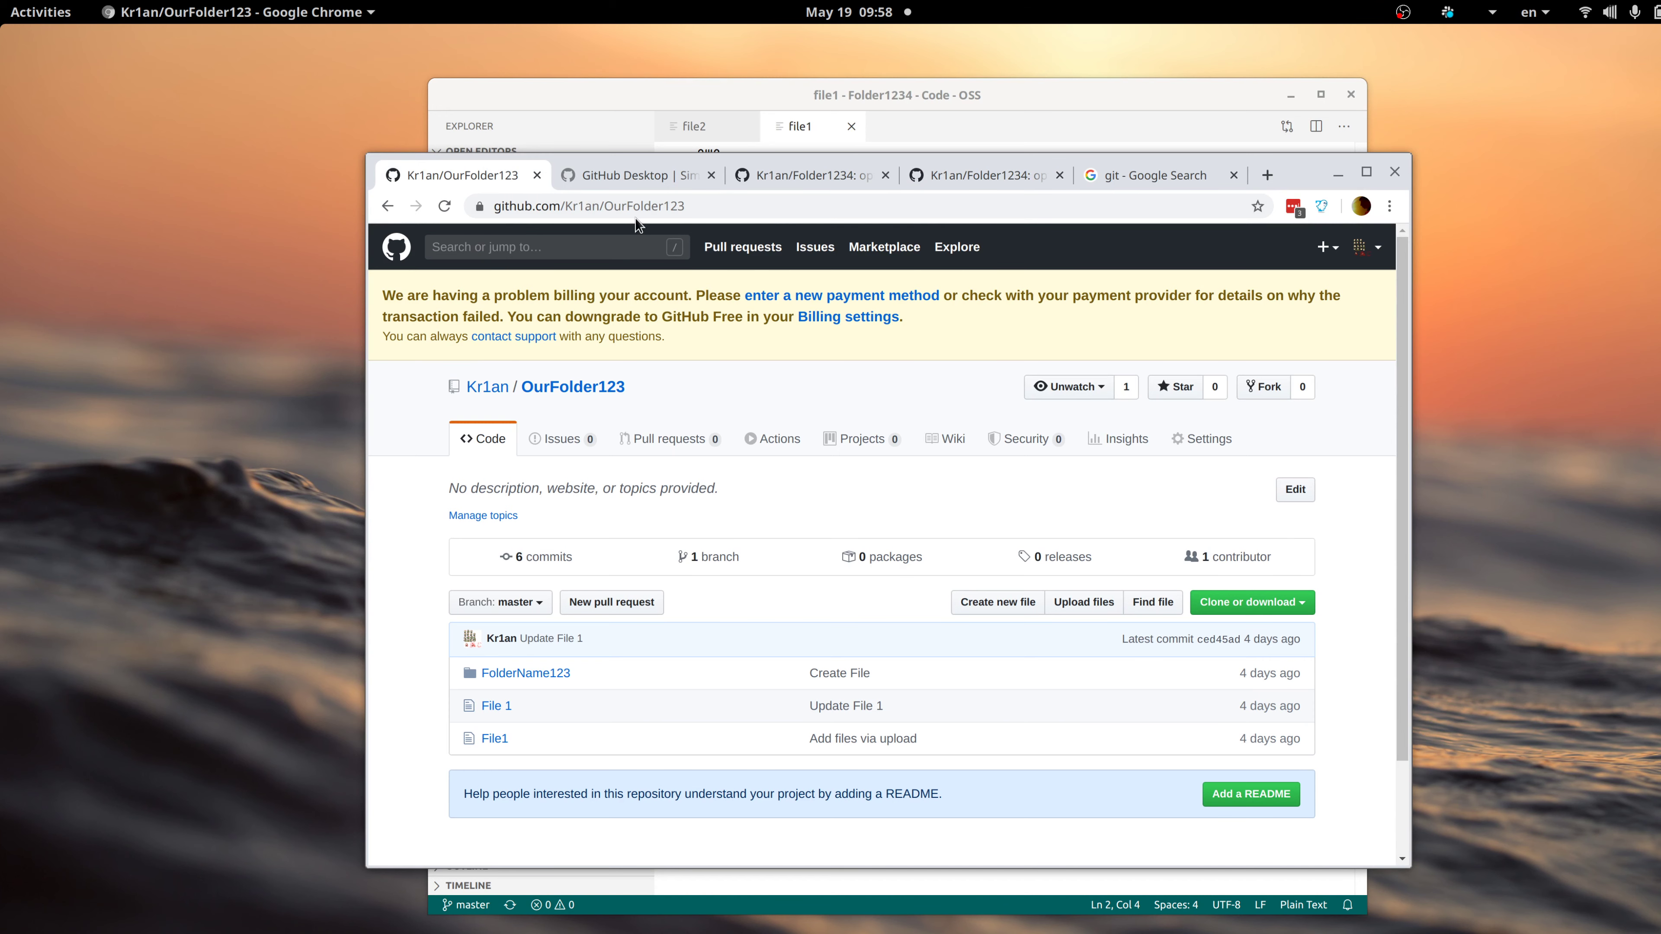
{"action": "scroll", "coordinate": [643, 479], "scroll_direction": "down", "scroll_amount": 3}
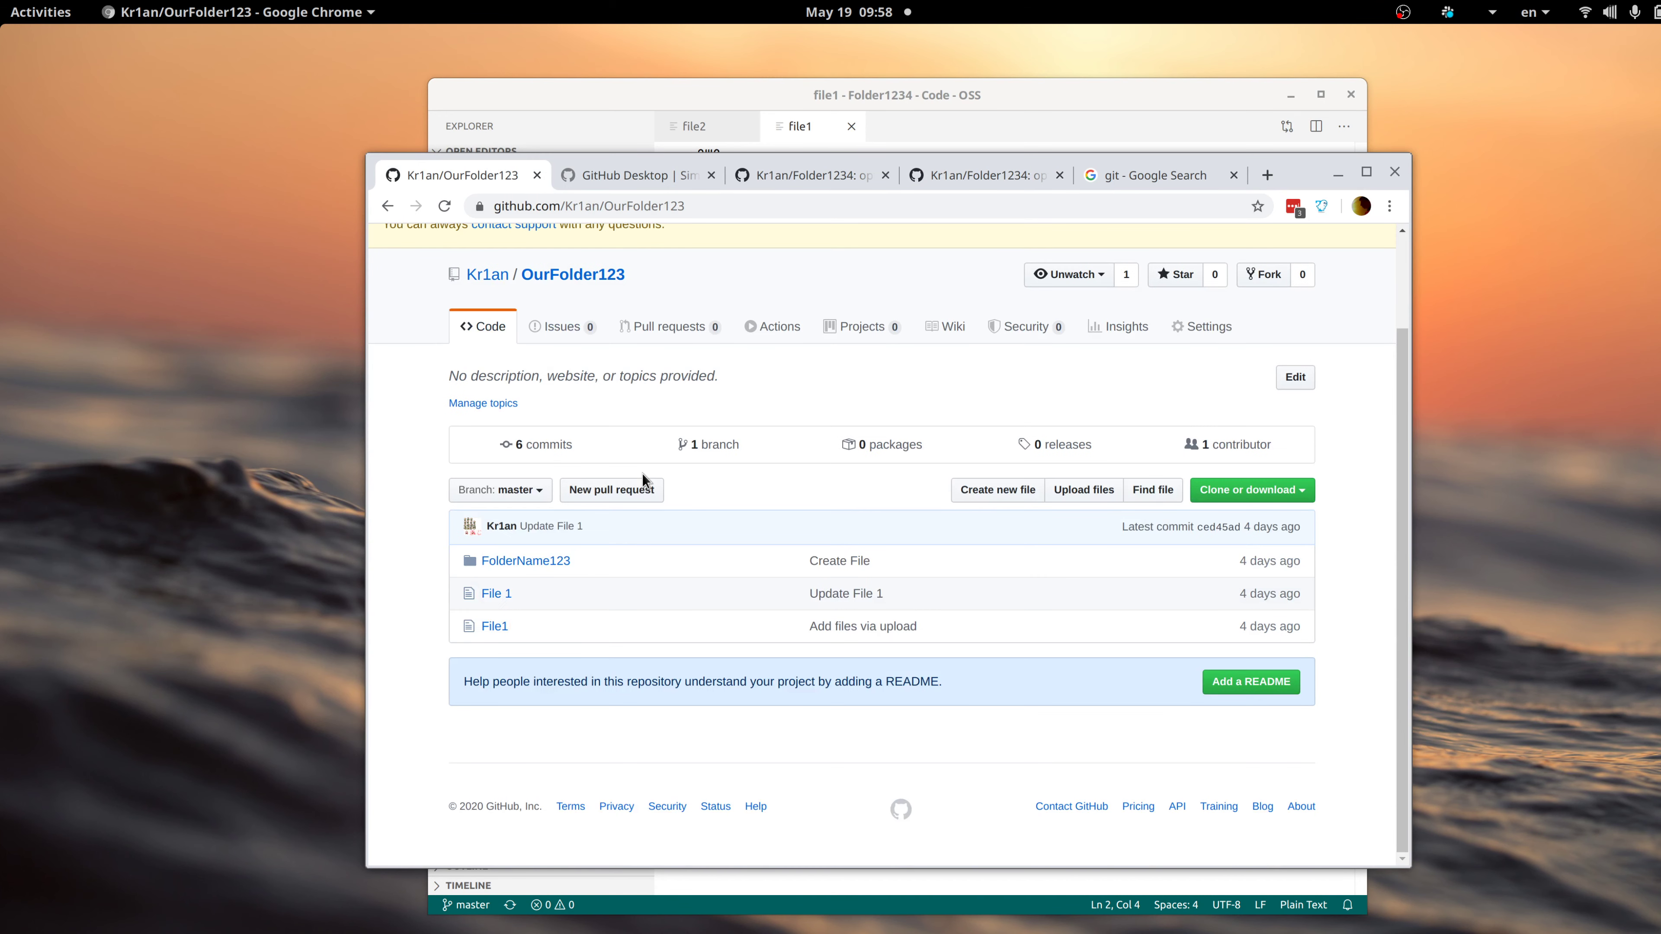
{"action": "scroll", "coordinate": [641, 363], "scroll_direction": "up", "scroll_amount": 3}
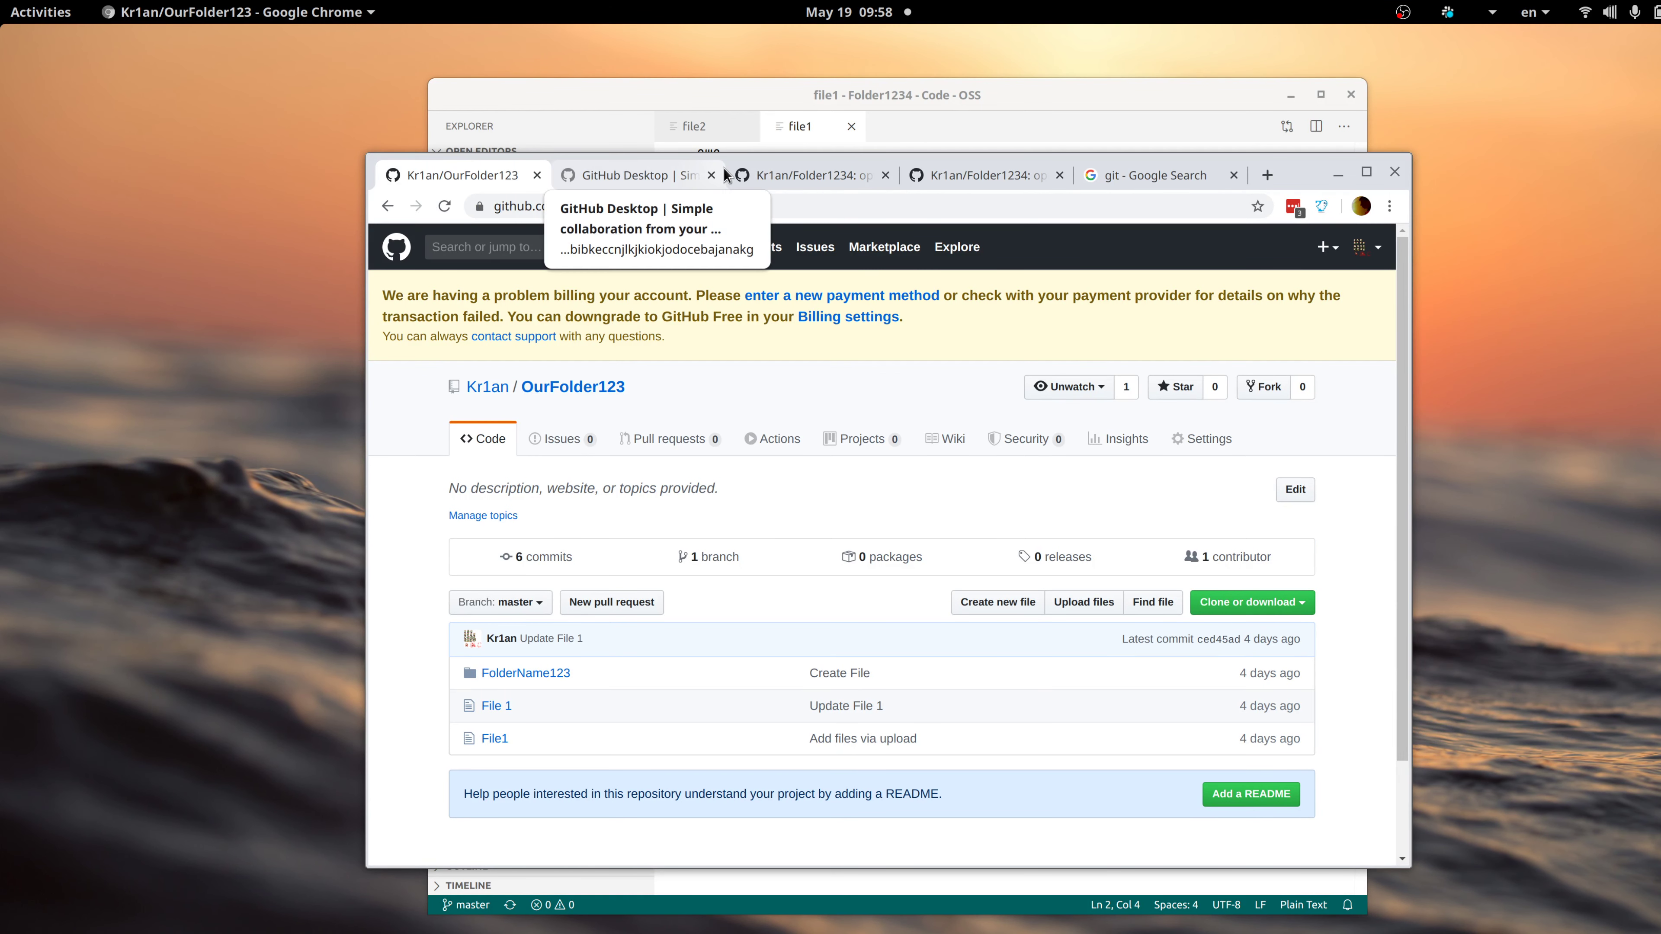
{"action": "key", "text": "alt+Tab"}
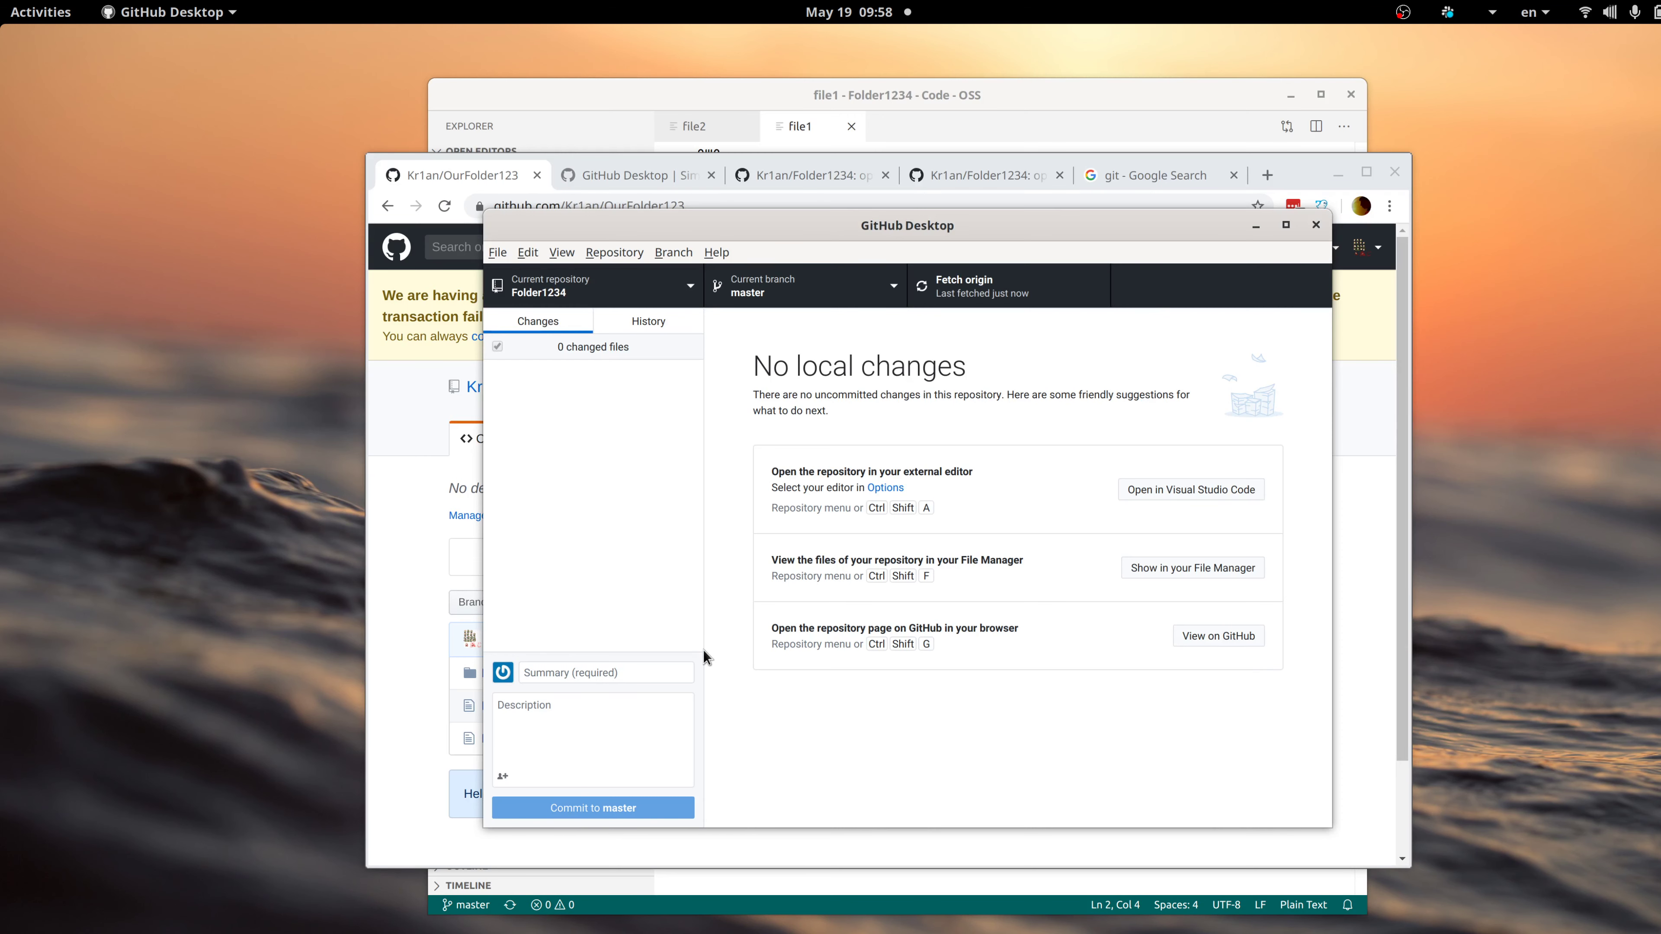
{"action": "key", "text": "alt+Tab"}
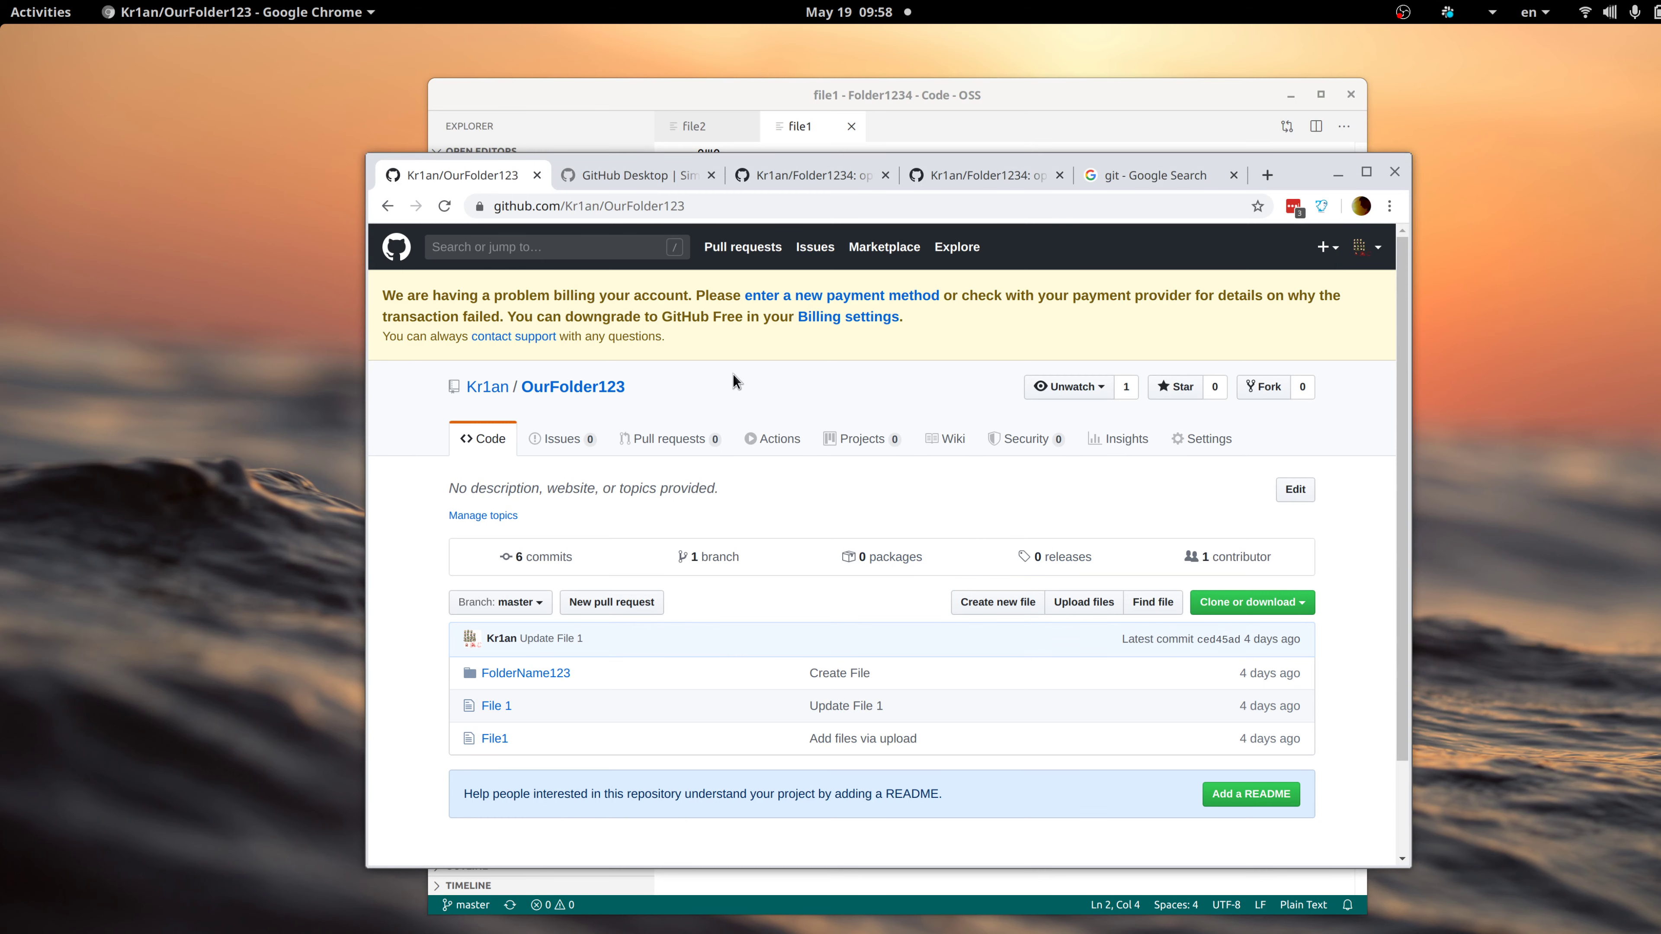
{"action": "key", "text": "ctrl+Tab"}
{"action": "key", "text": "ctrl+Tab"}
{"action": "key", "text": "ctrl+Tab"}
{"action": "key", "text": "ctrl+Tab"}
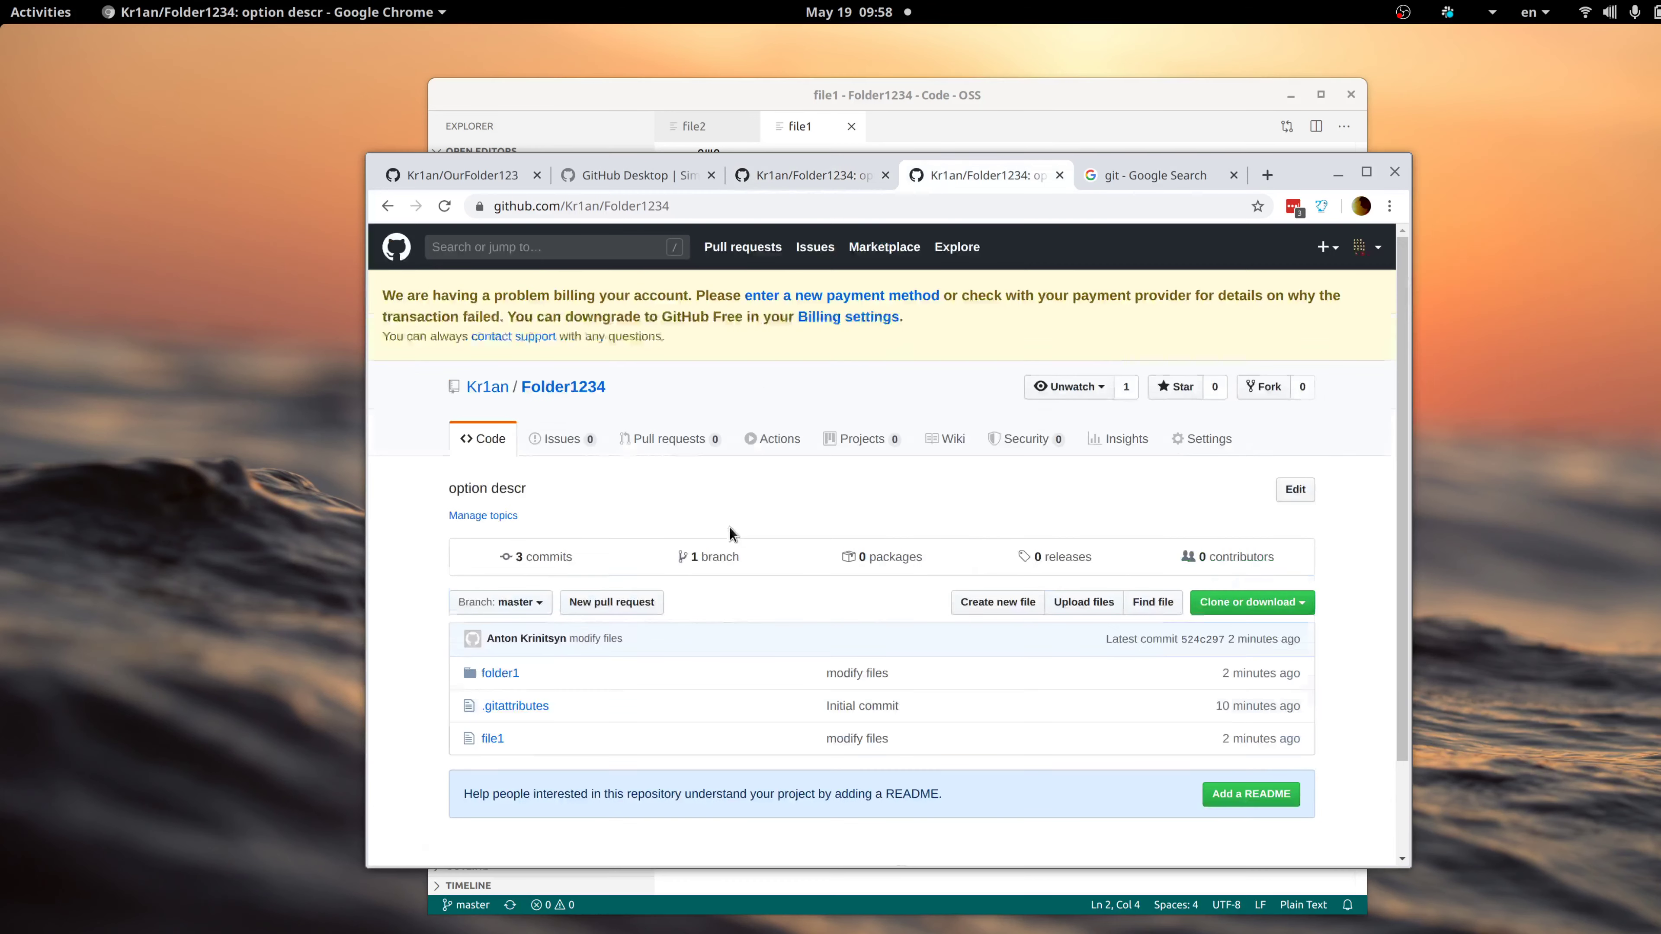
{"action": "key", "text": "ctrl+shift+Tab"}
{"action": "key", "text": "ctrl+shift+Tab"}
{"action": "key", "text": "ctrl+shift+Tab"}
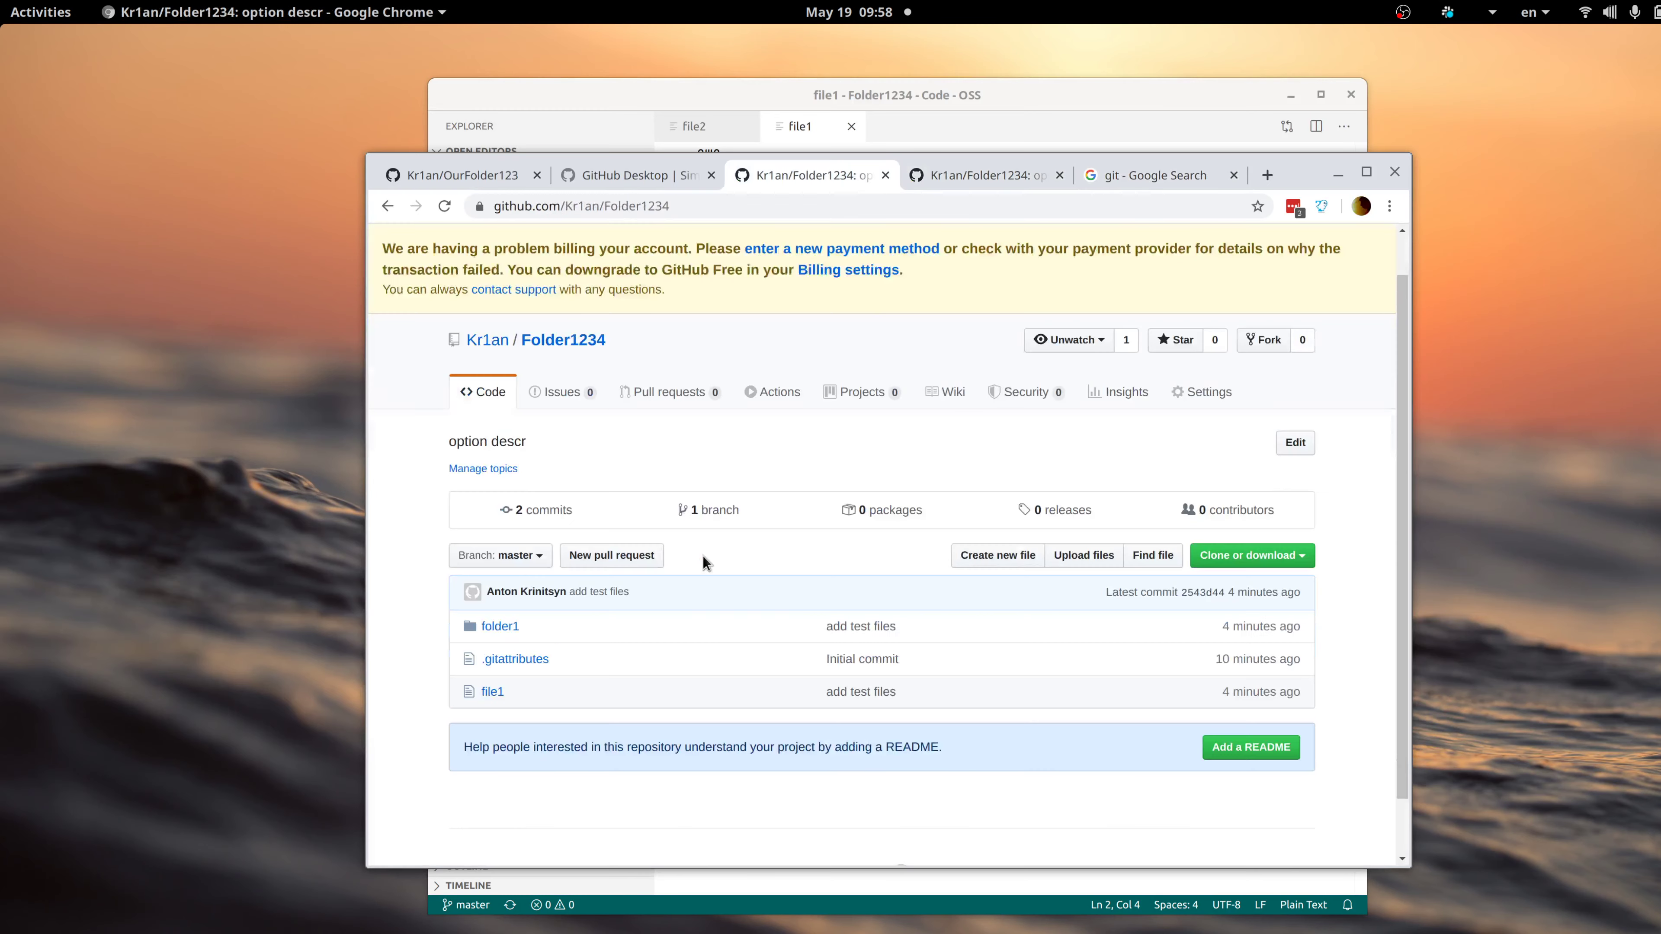
{"action": "left_click", "coordinate": [703, 556]}
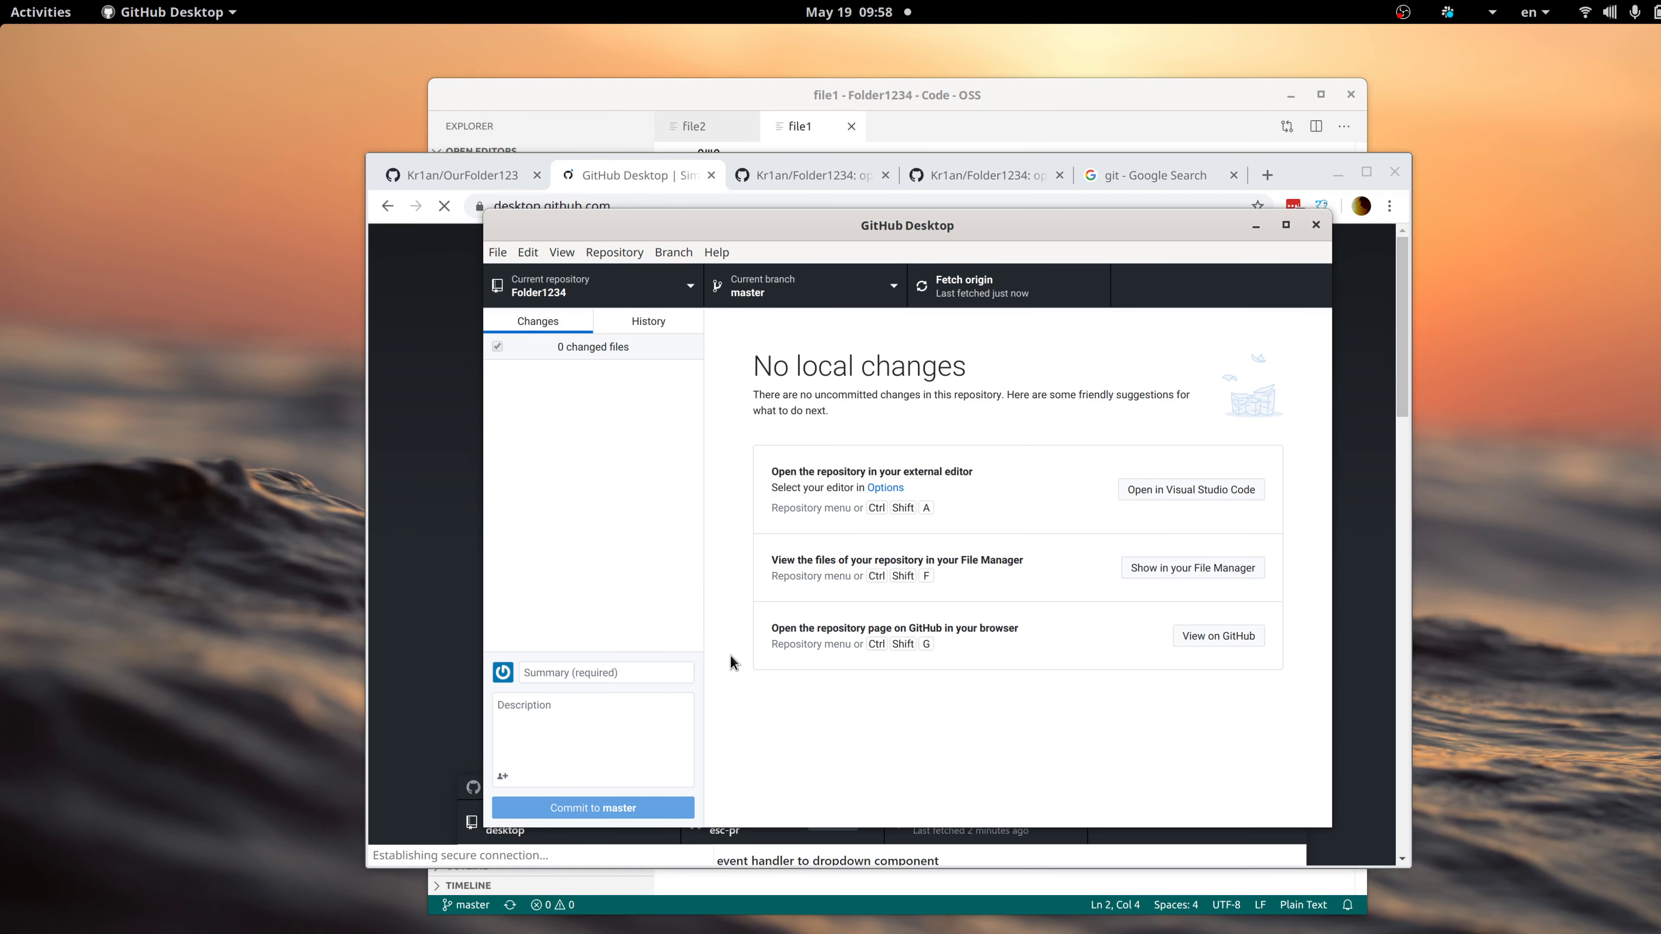
Reread the git-scm.com description of the version control system in the Google results, and switch to the desktop.github.com page.
{"action": "key", "text": "alt+Tab"}
{"action": "key", "text": "ctrl+Tab"}
{"action": "key", "text": "ctrl+Tab"}
{"action": "key", "text": "ctrl+Tab"}
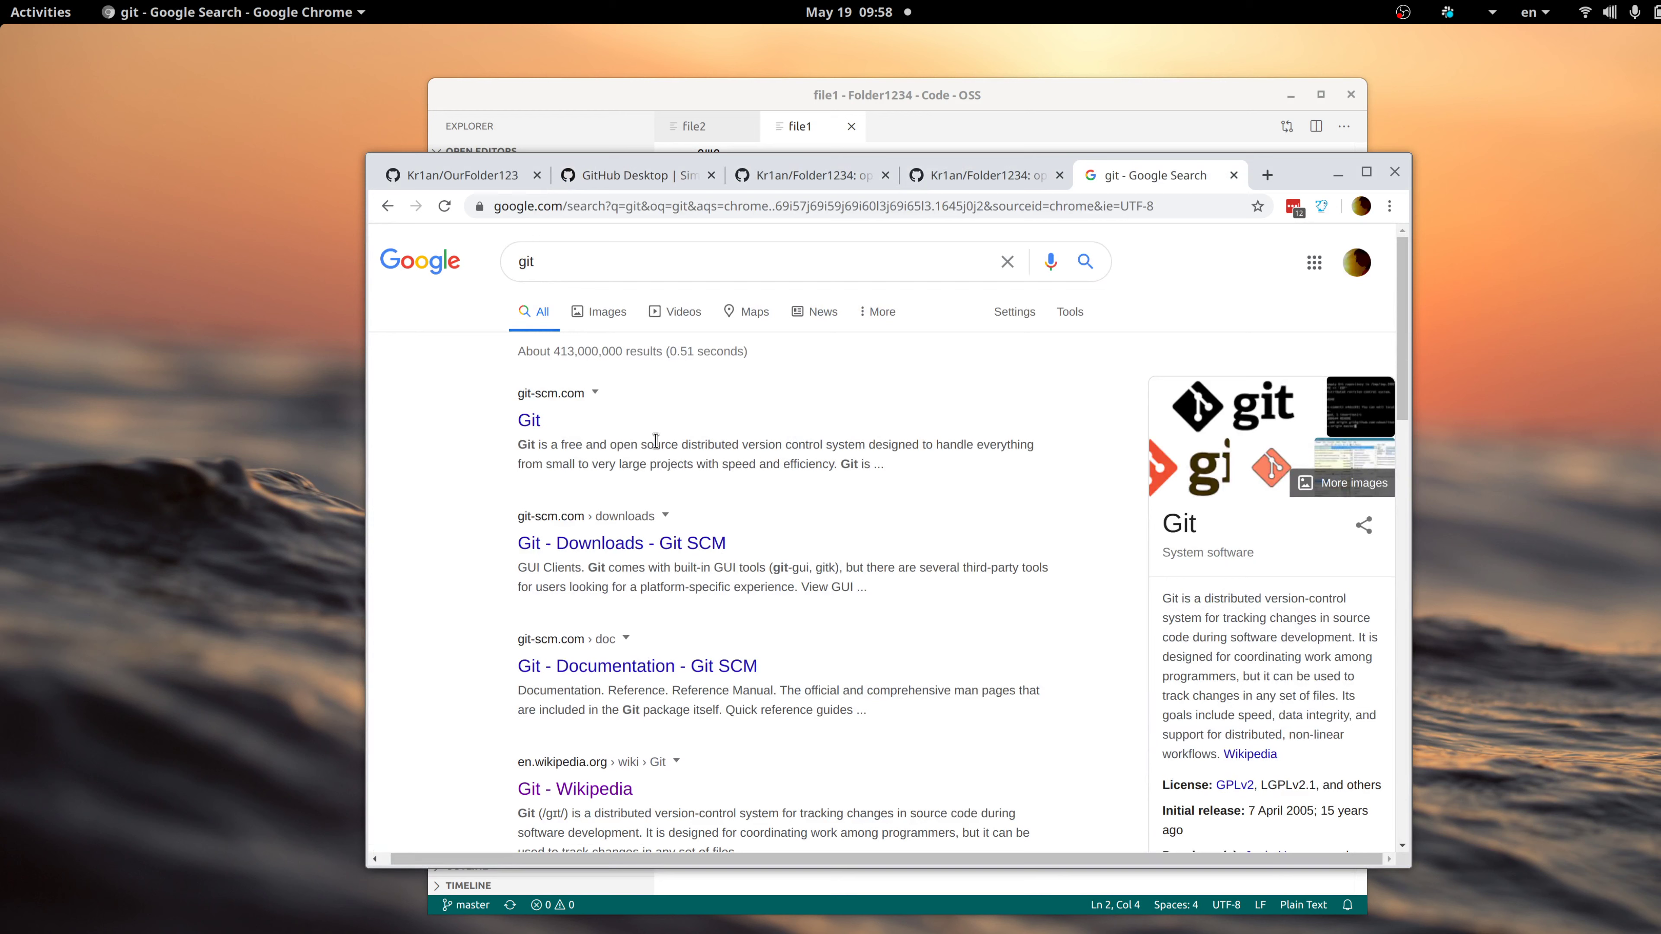
{"action": "left_click_drag", "start_coordinate": [588, 445], "coordinate": [644, 464]}
{"action": "left_click", "coordinate": [640, 462]}
{"action": "left_click_drag", "start_coordinate": [686, 446], "coordinate": [727, 463]}
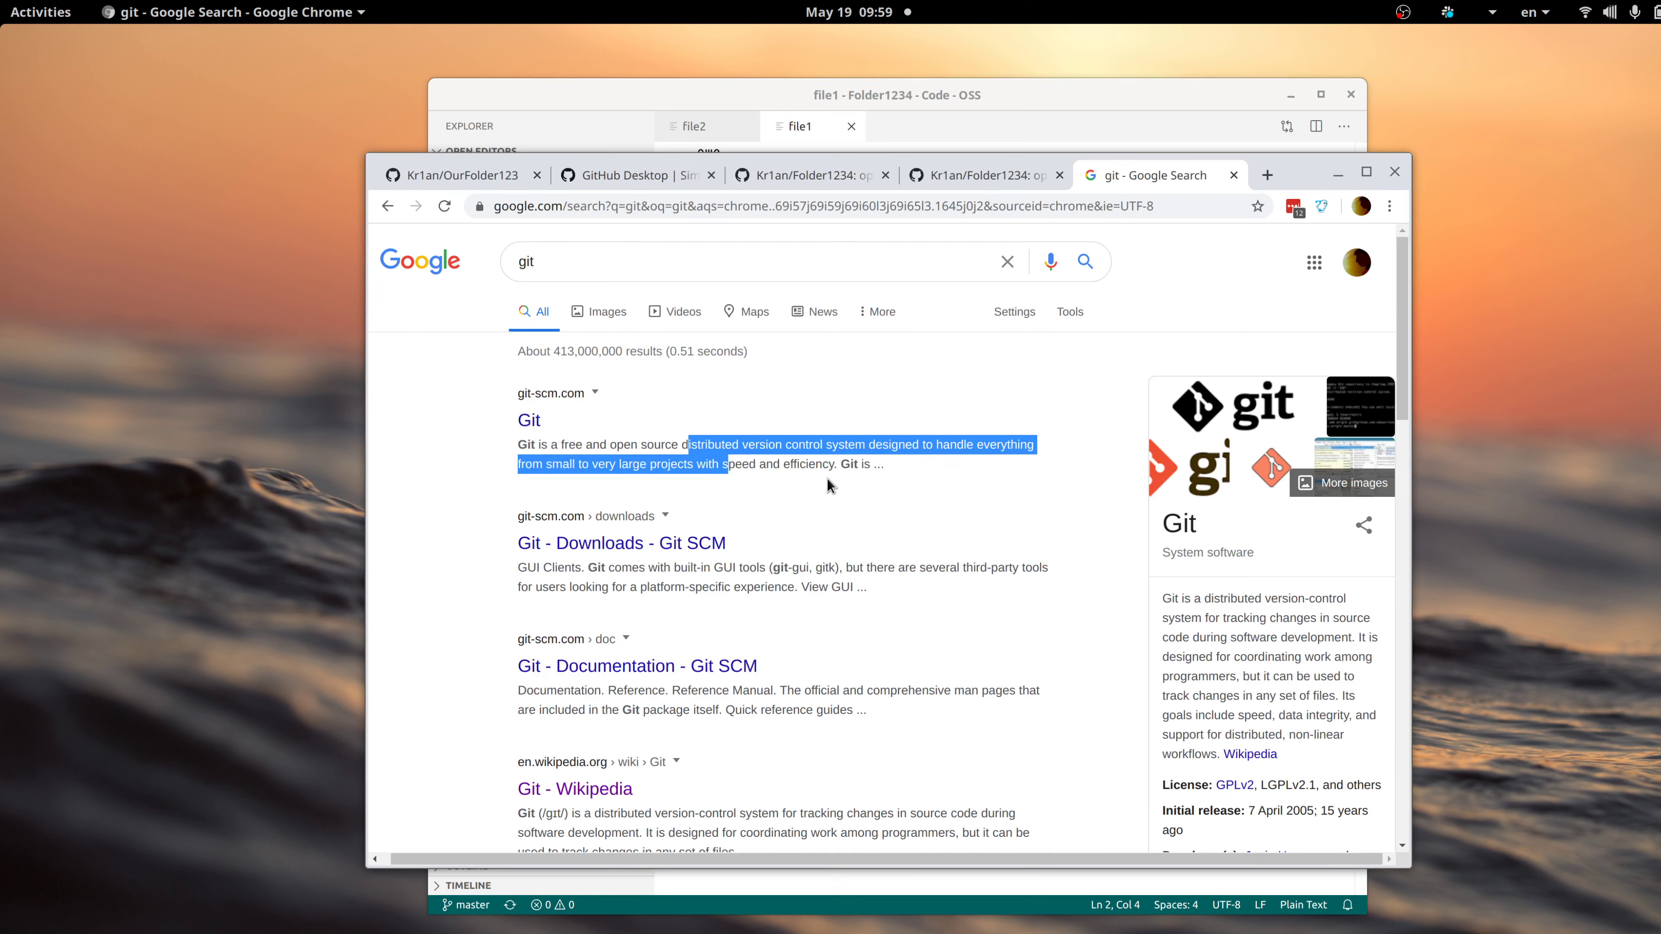
{"action": "left_click_drag", "start_coordinate": [809, 463], "coordinate": [772, 446]}
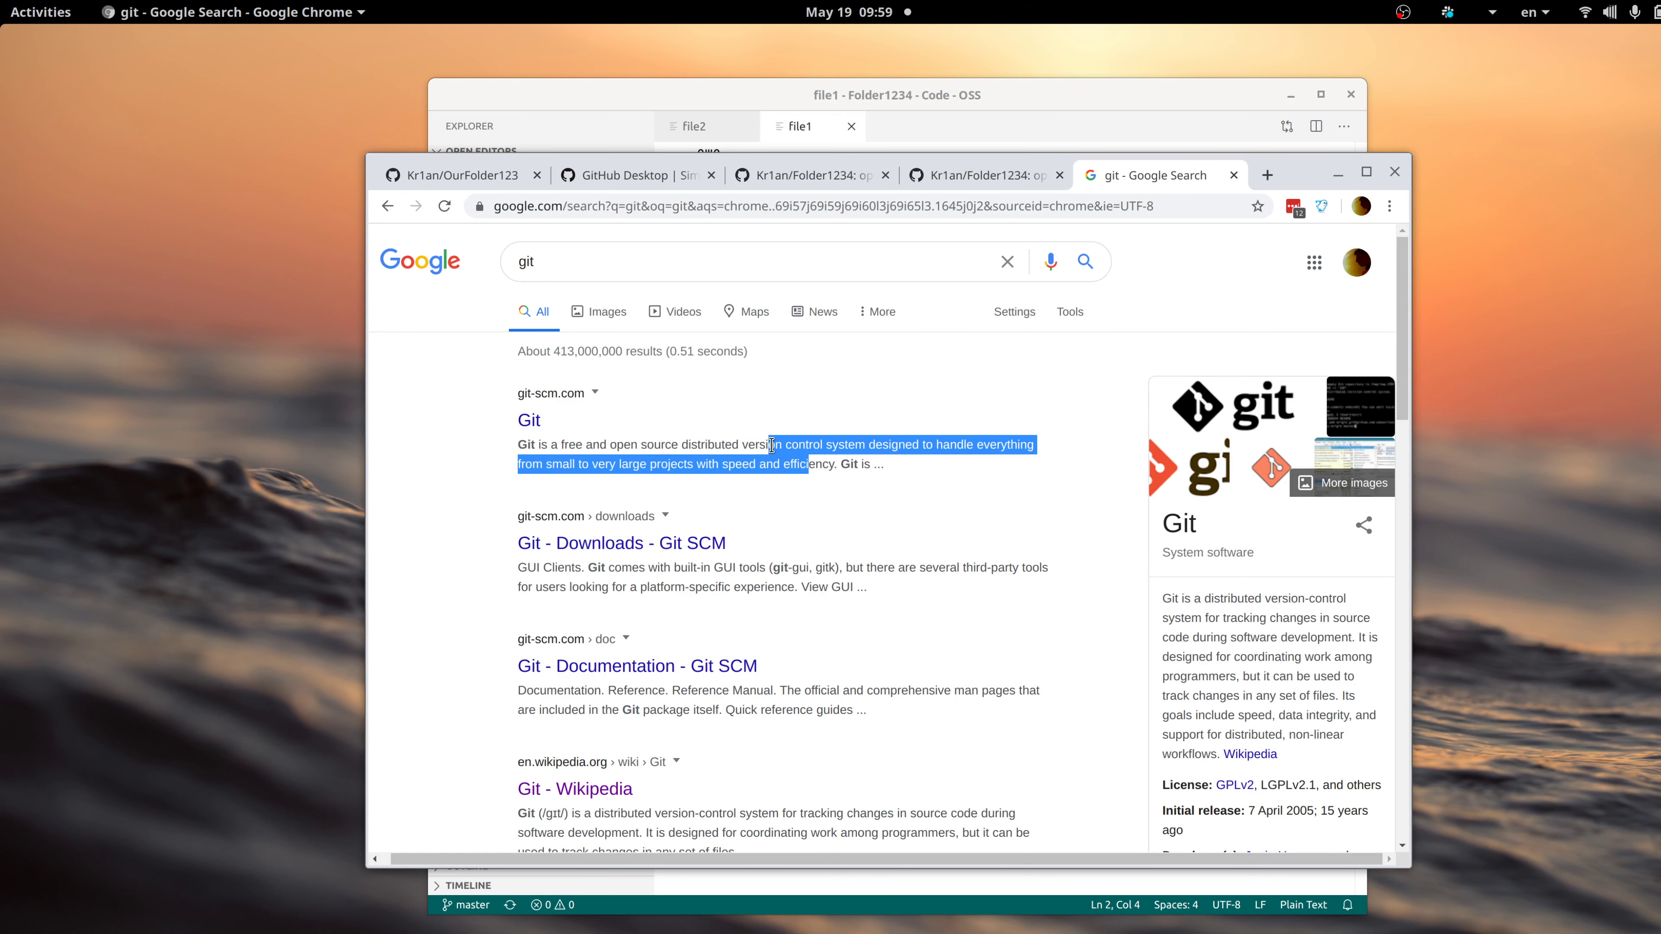
{"action": "key", "text": "ctrl+2"}
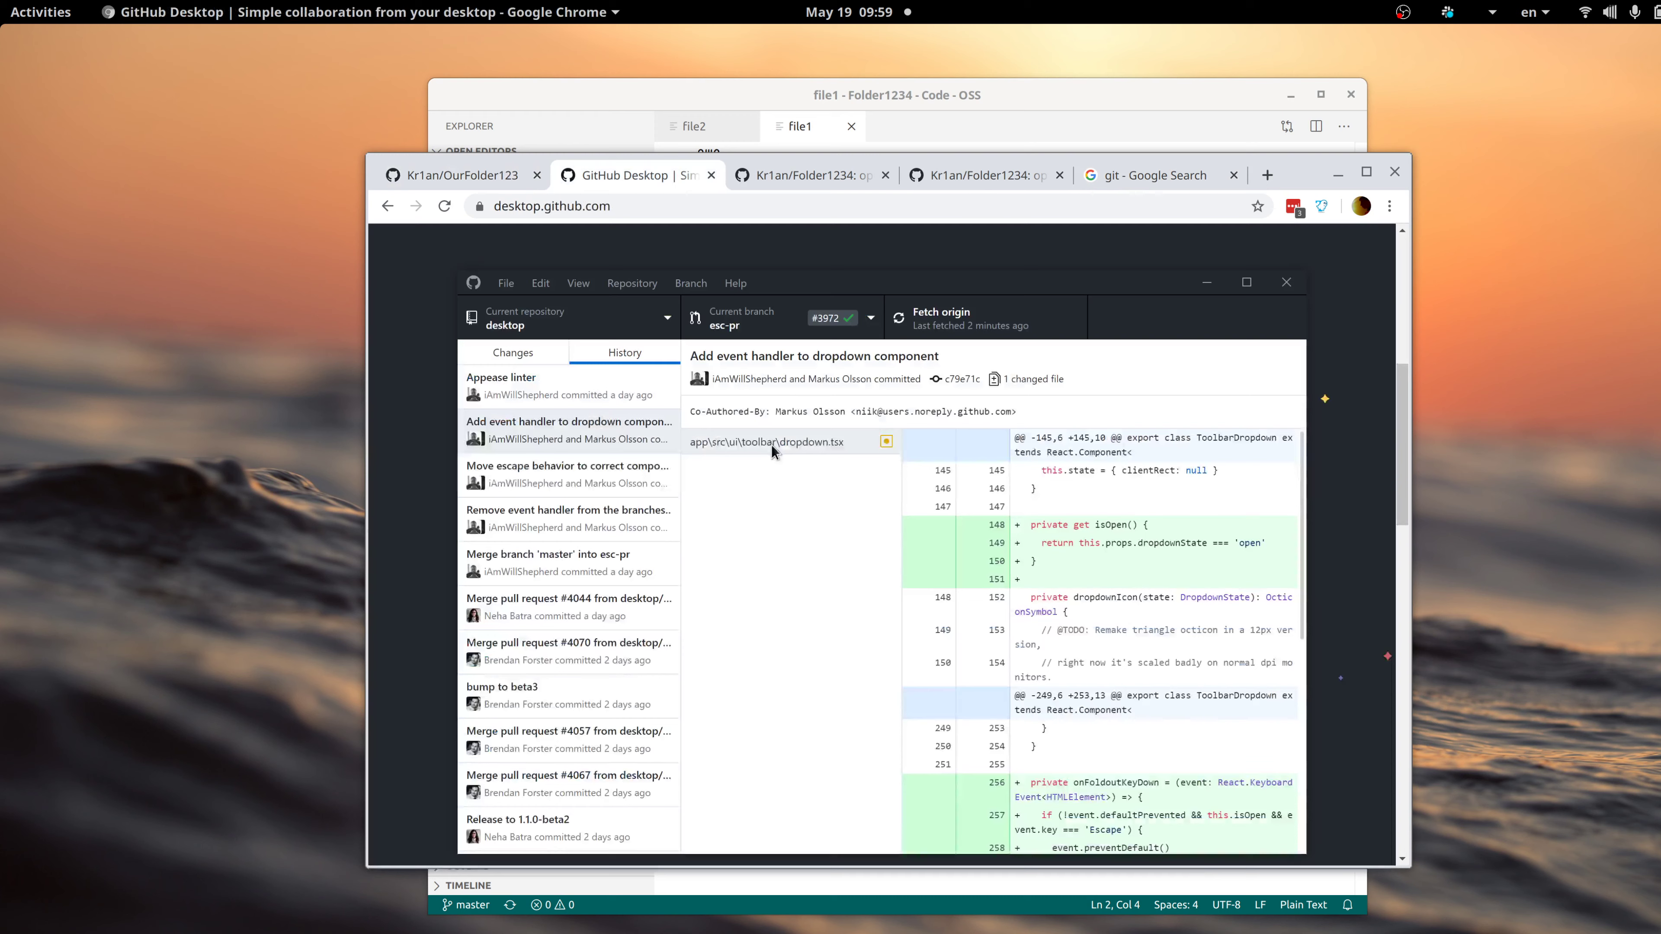
Switch to GitHub Desktop and place its window over the sample app image on the desktop.github.com page.
{"action": "key", "text": "alt+Tab"}
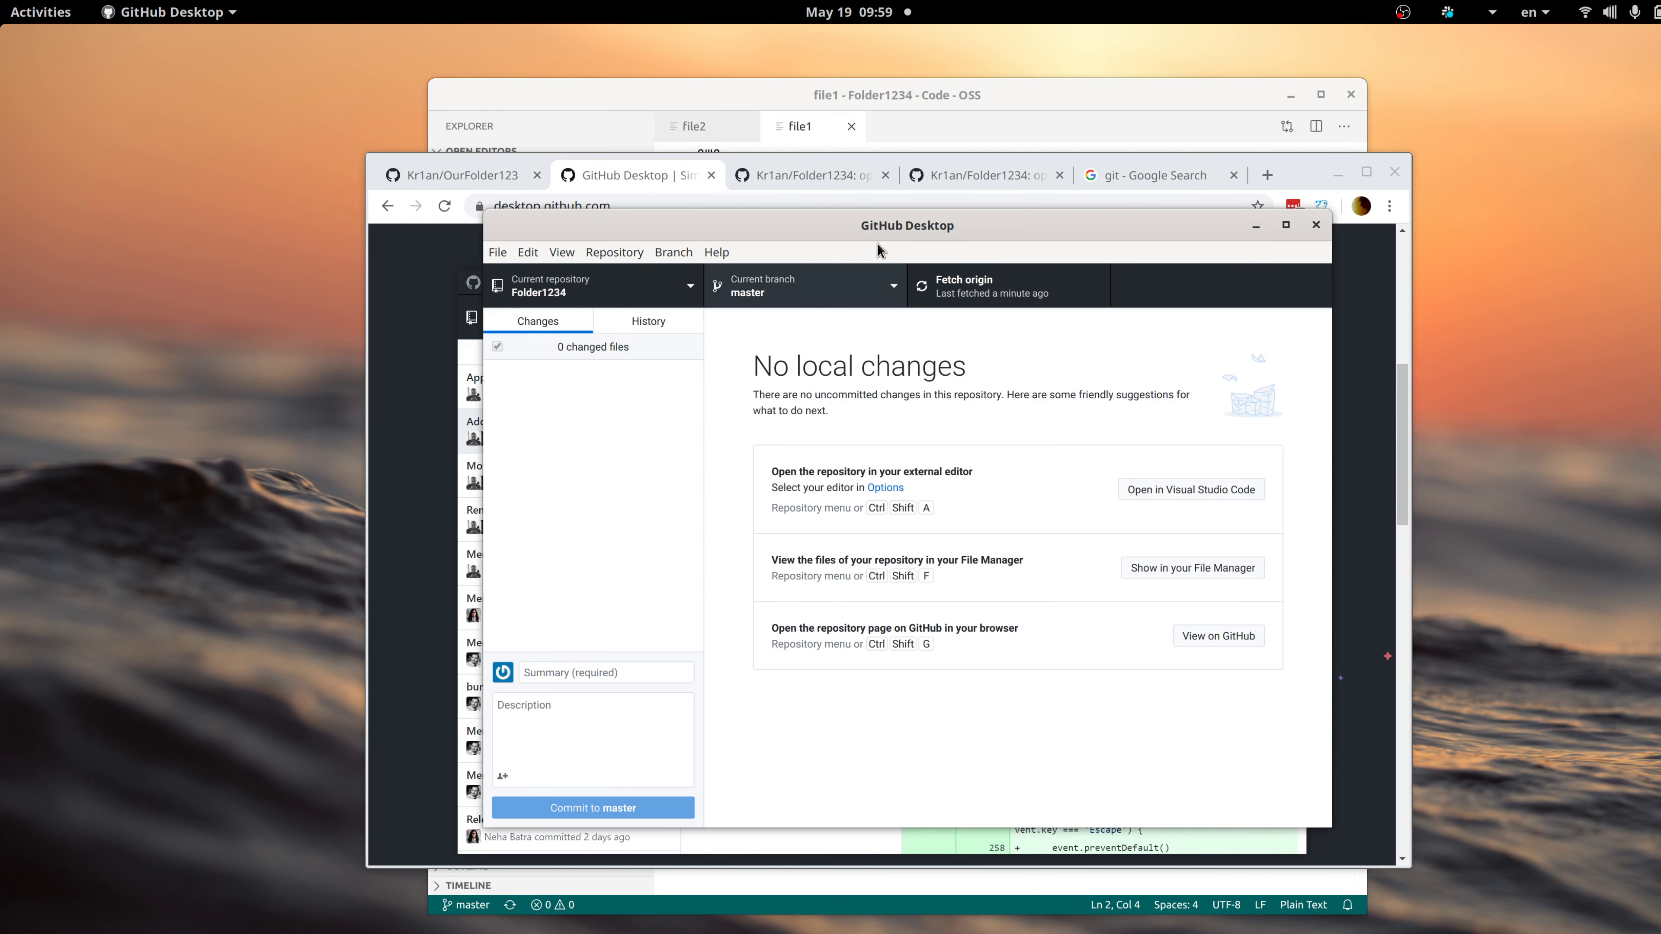
{"action": "left_click_drag", "start_coordinate": [889, 231], "coordinate": [871, 211]}
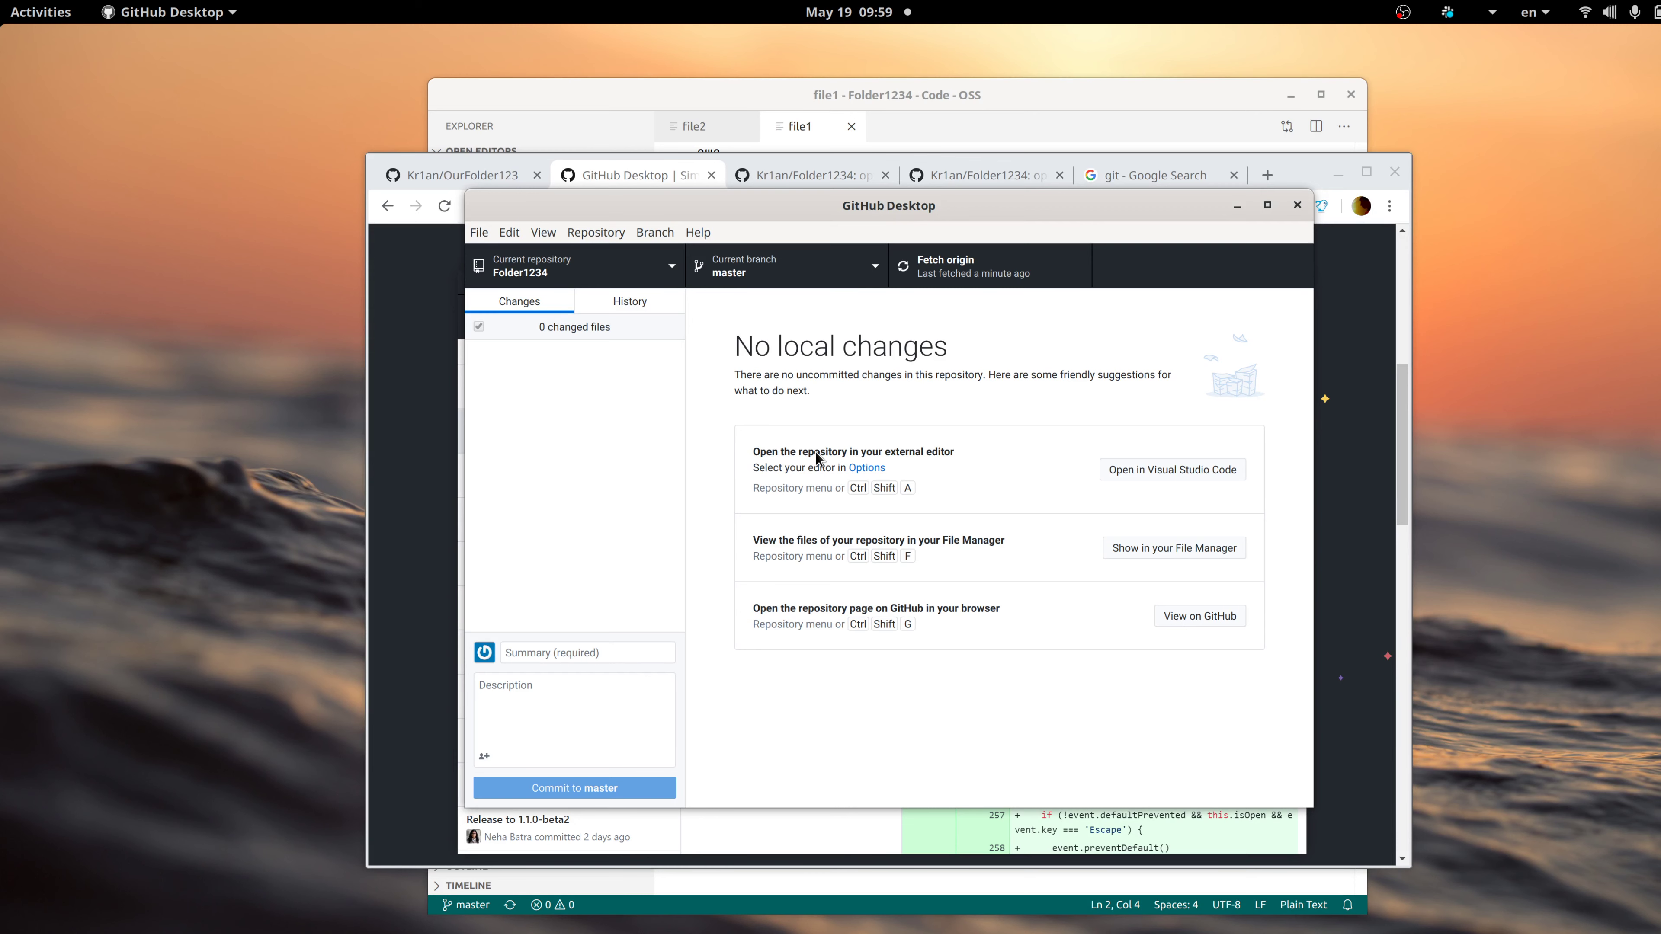
{"action": "left_click_drag", "start_coordinate": [969, 204], "coordinate": [970, 245]}
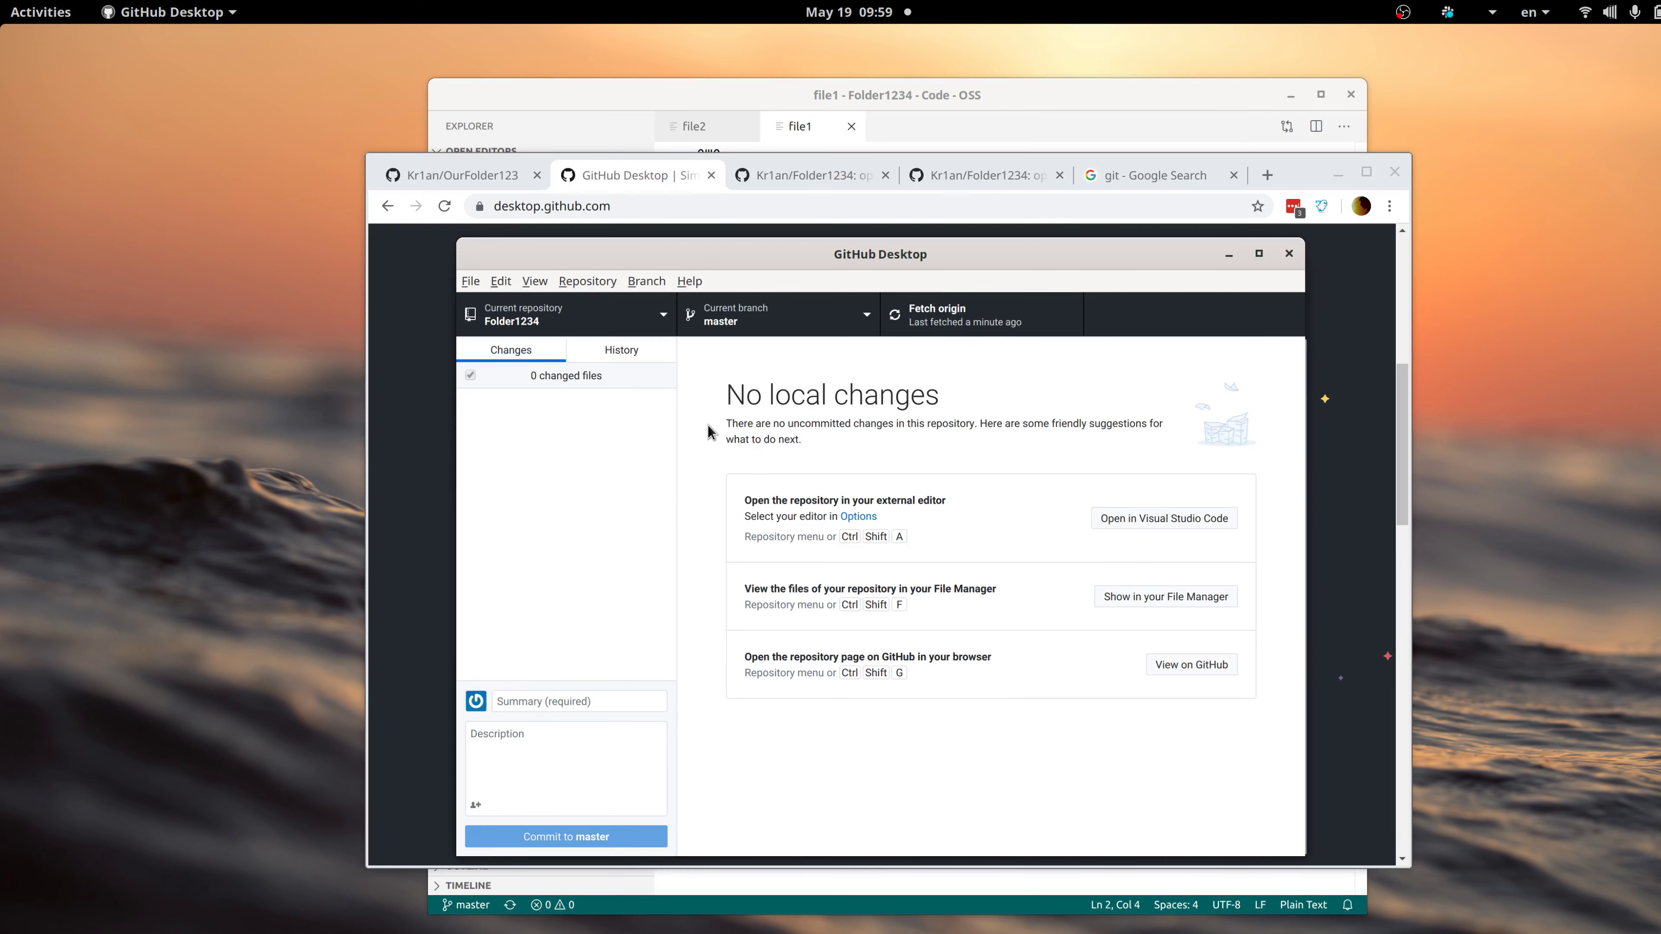
Return to the Google results for git in Chrome, highlight part of the git-scm.com description, and clear the highlight.
{"action": "key", "text": "alt+Tab"}
{"action": "key", "text": "alt+5"}
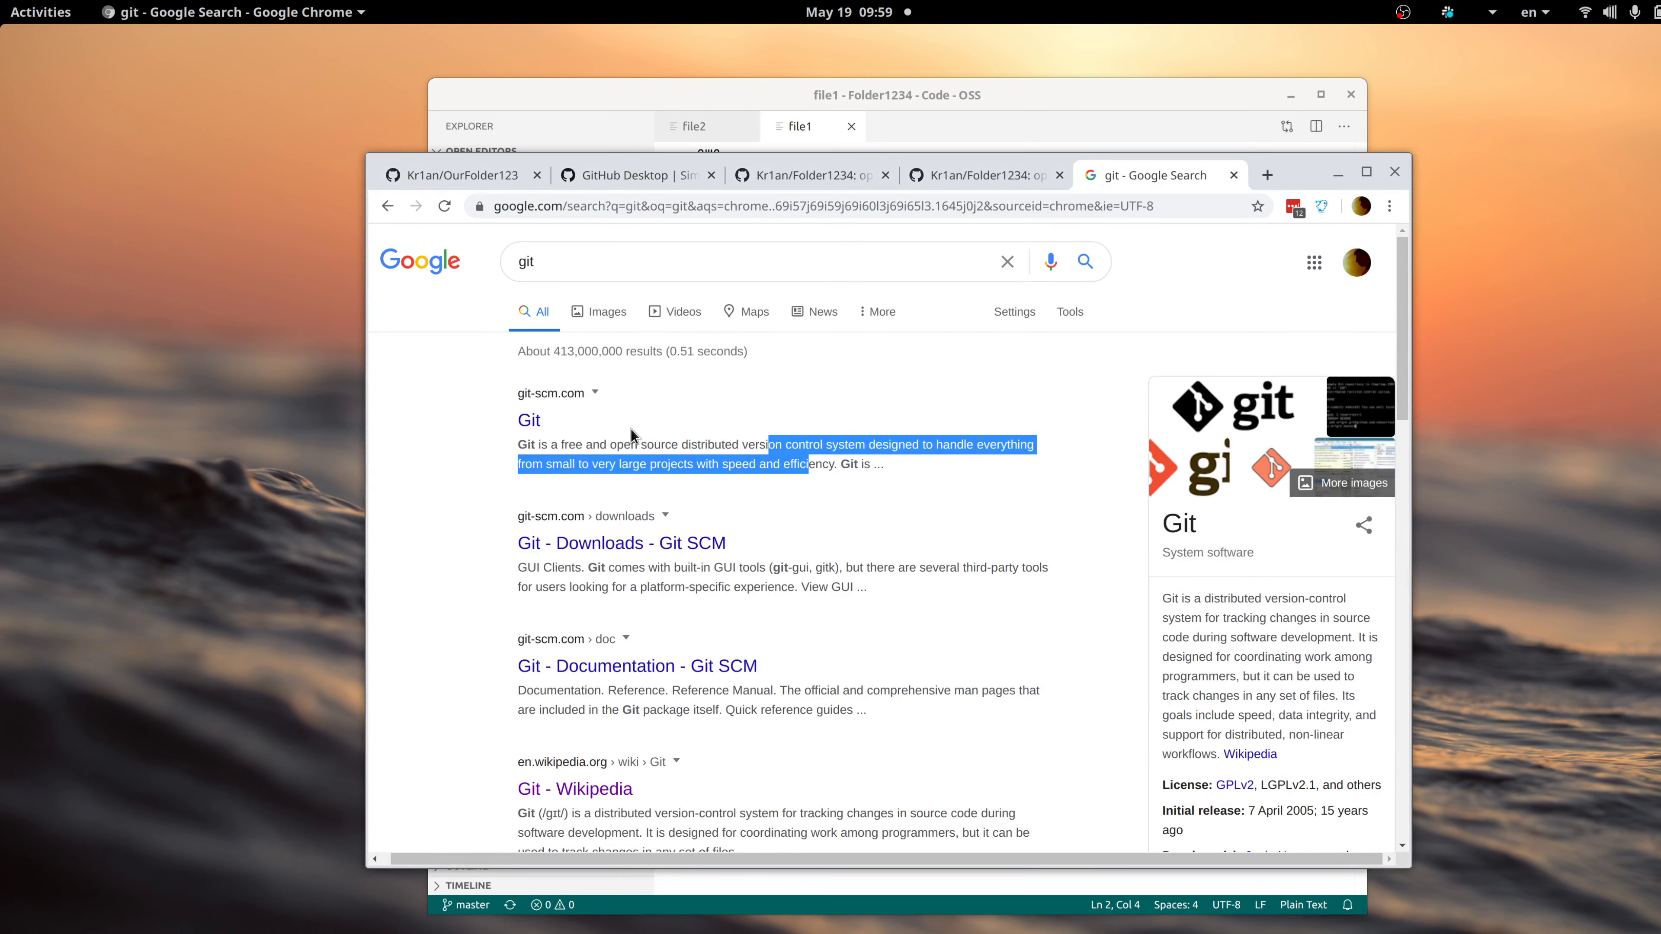
{"action": "left_click_drag", "start_coordinate": [568, 445], "coordinate": [625, 472]}
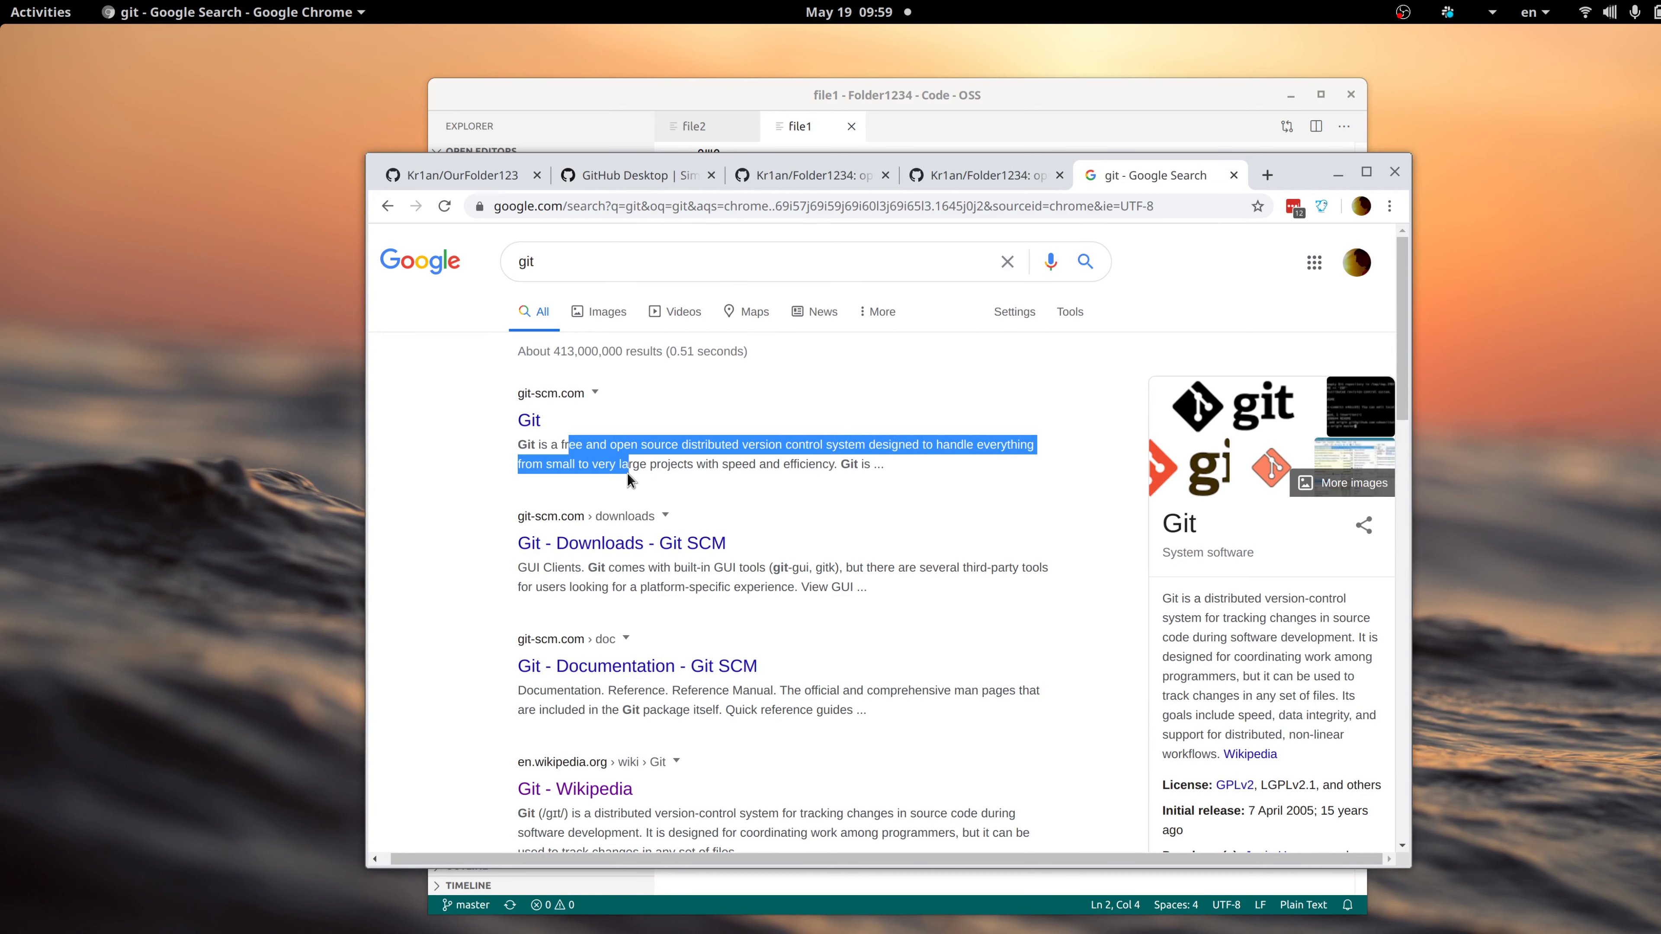
{"action": "left_click", "coordinate": [626, 472]}
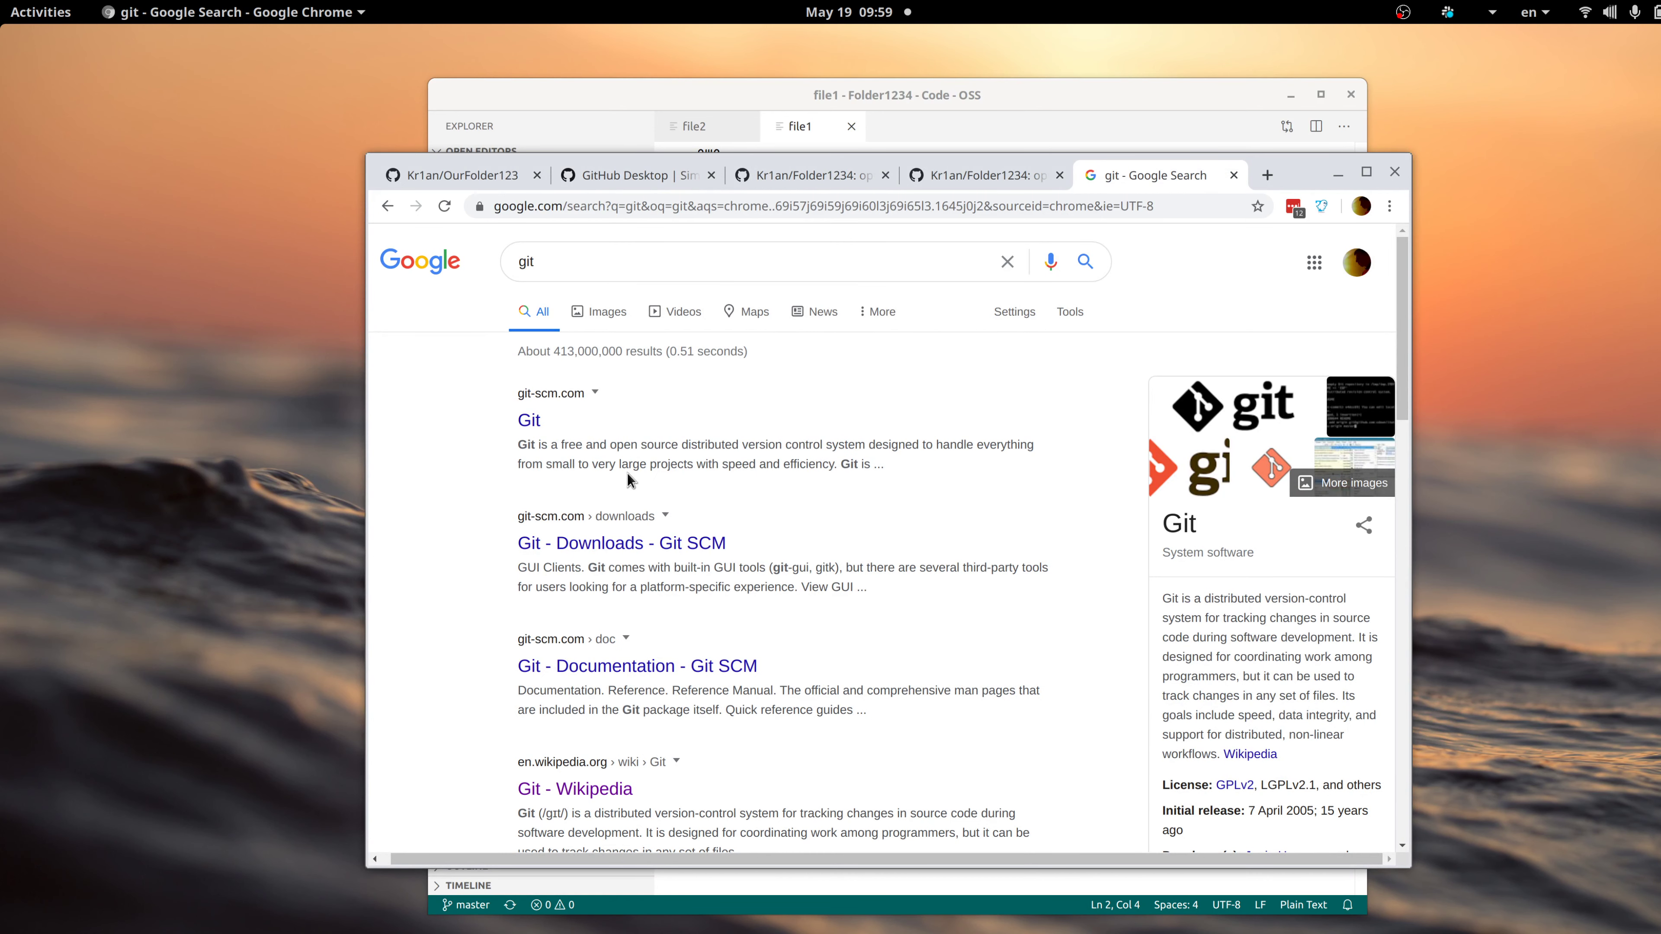
Bring GitHub Desktop forward to show Folder1234, move its window up slightly, and return to the git search results in Chrome.
{"action": "key", "text": "alt+Tab"}
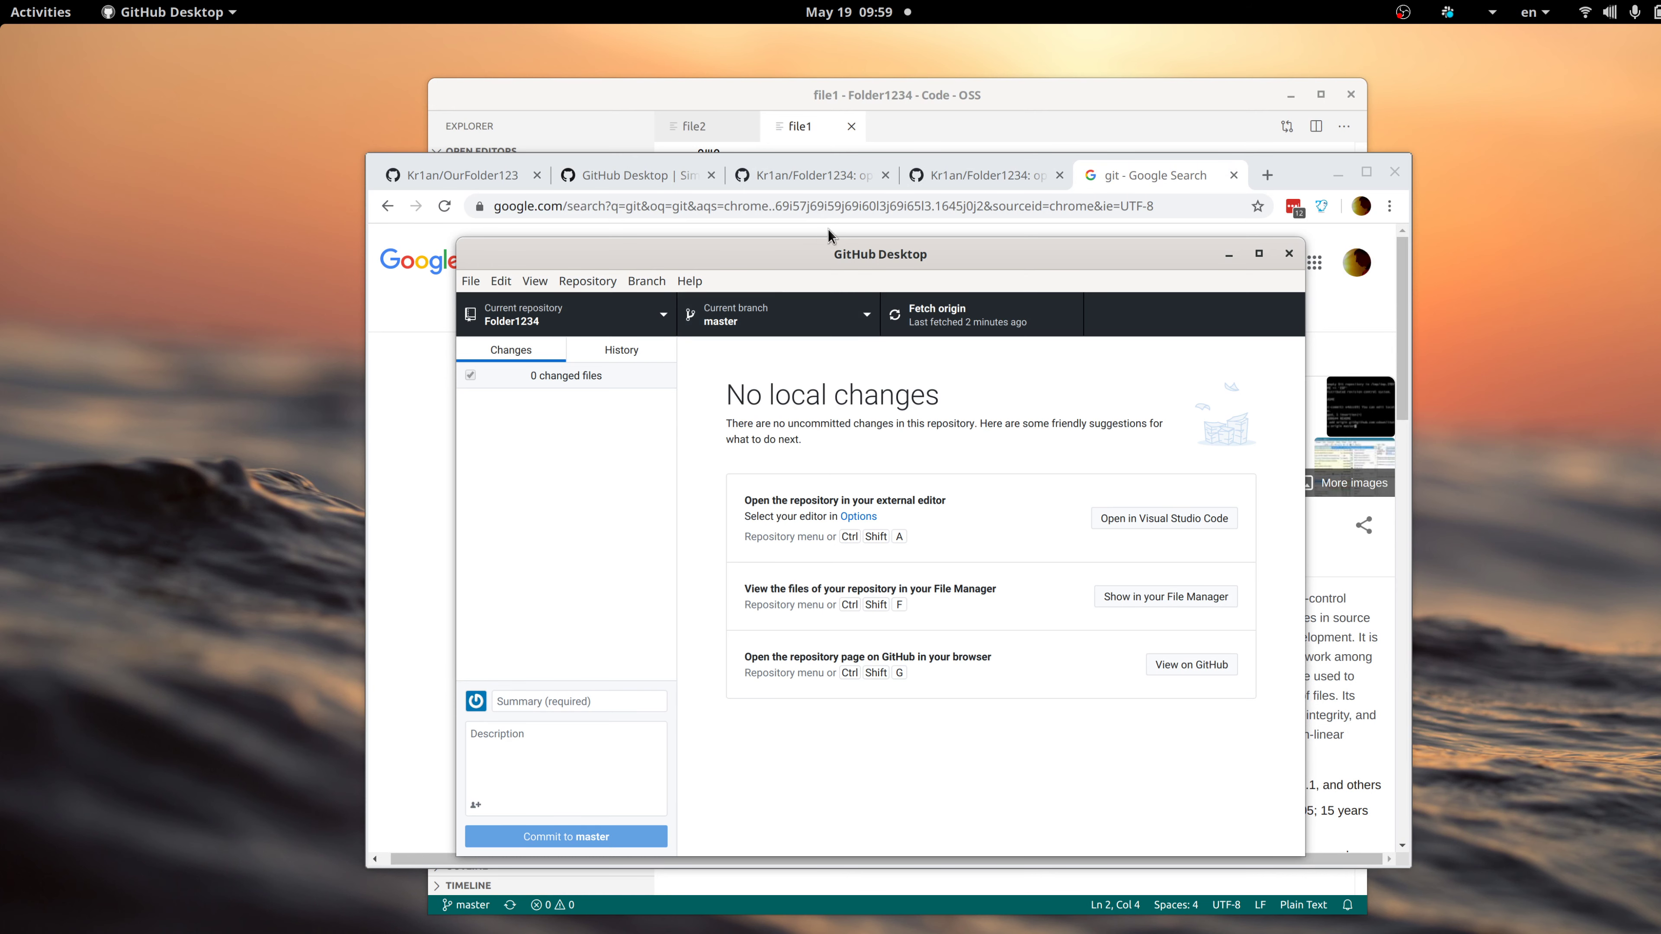
{"action": "left_click_drag", "start_coordinate": [842, 264], "coordinate": [842, 256]}
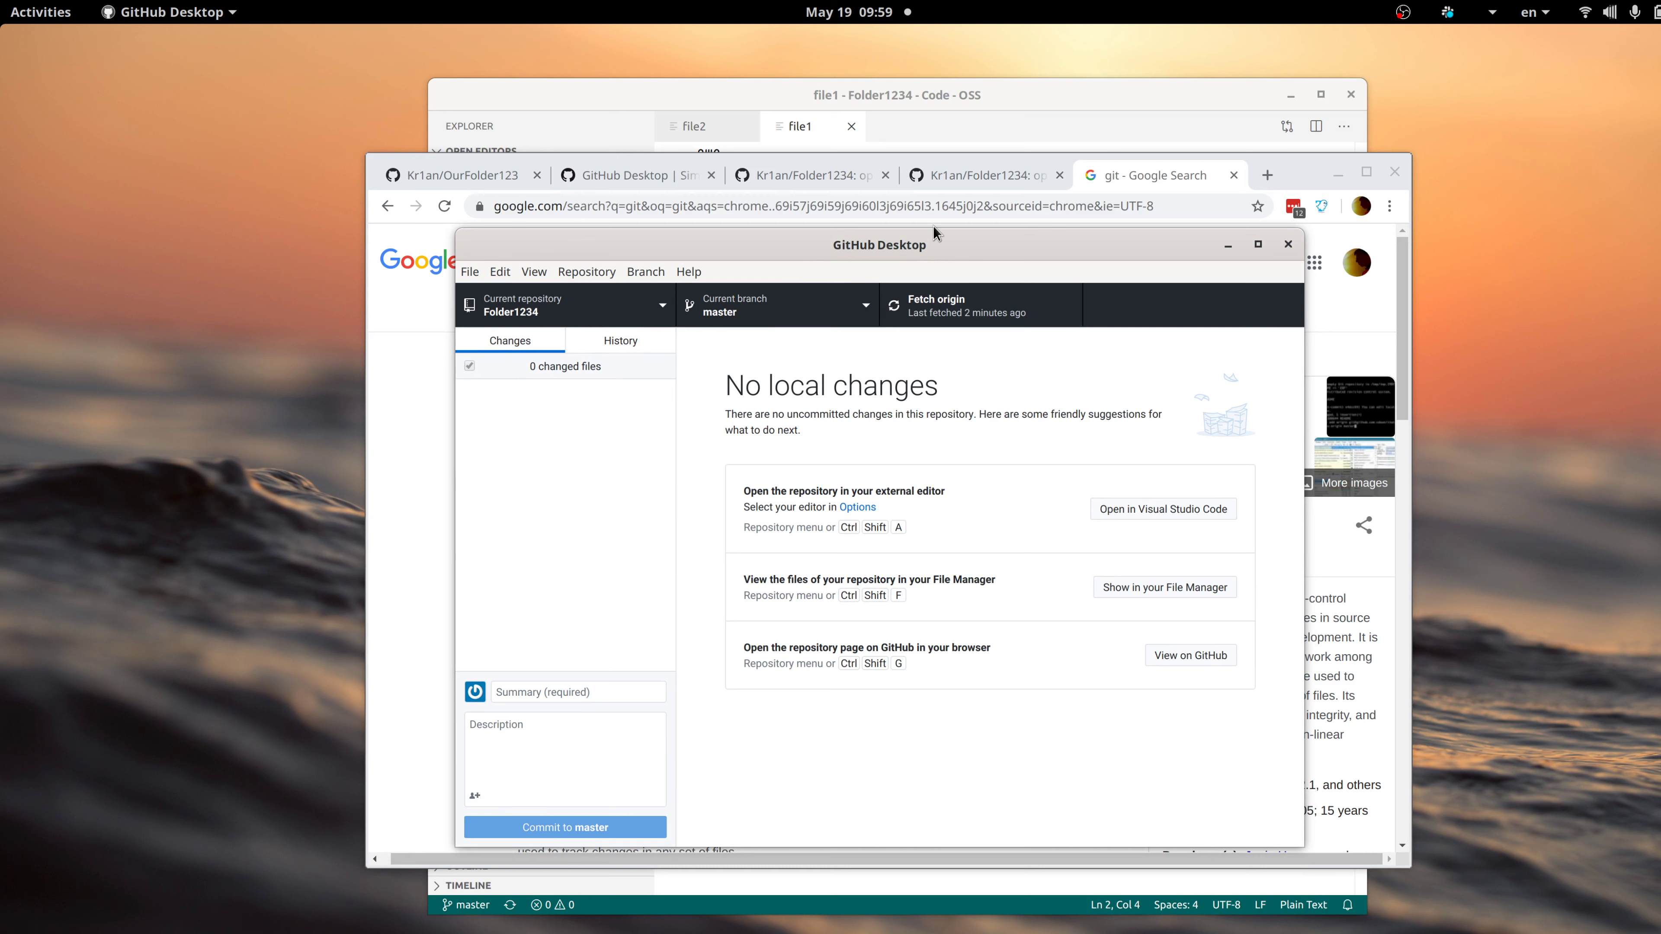
{"action": "left_click", "coordinate": [1110, 182]}
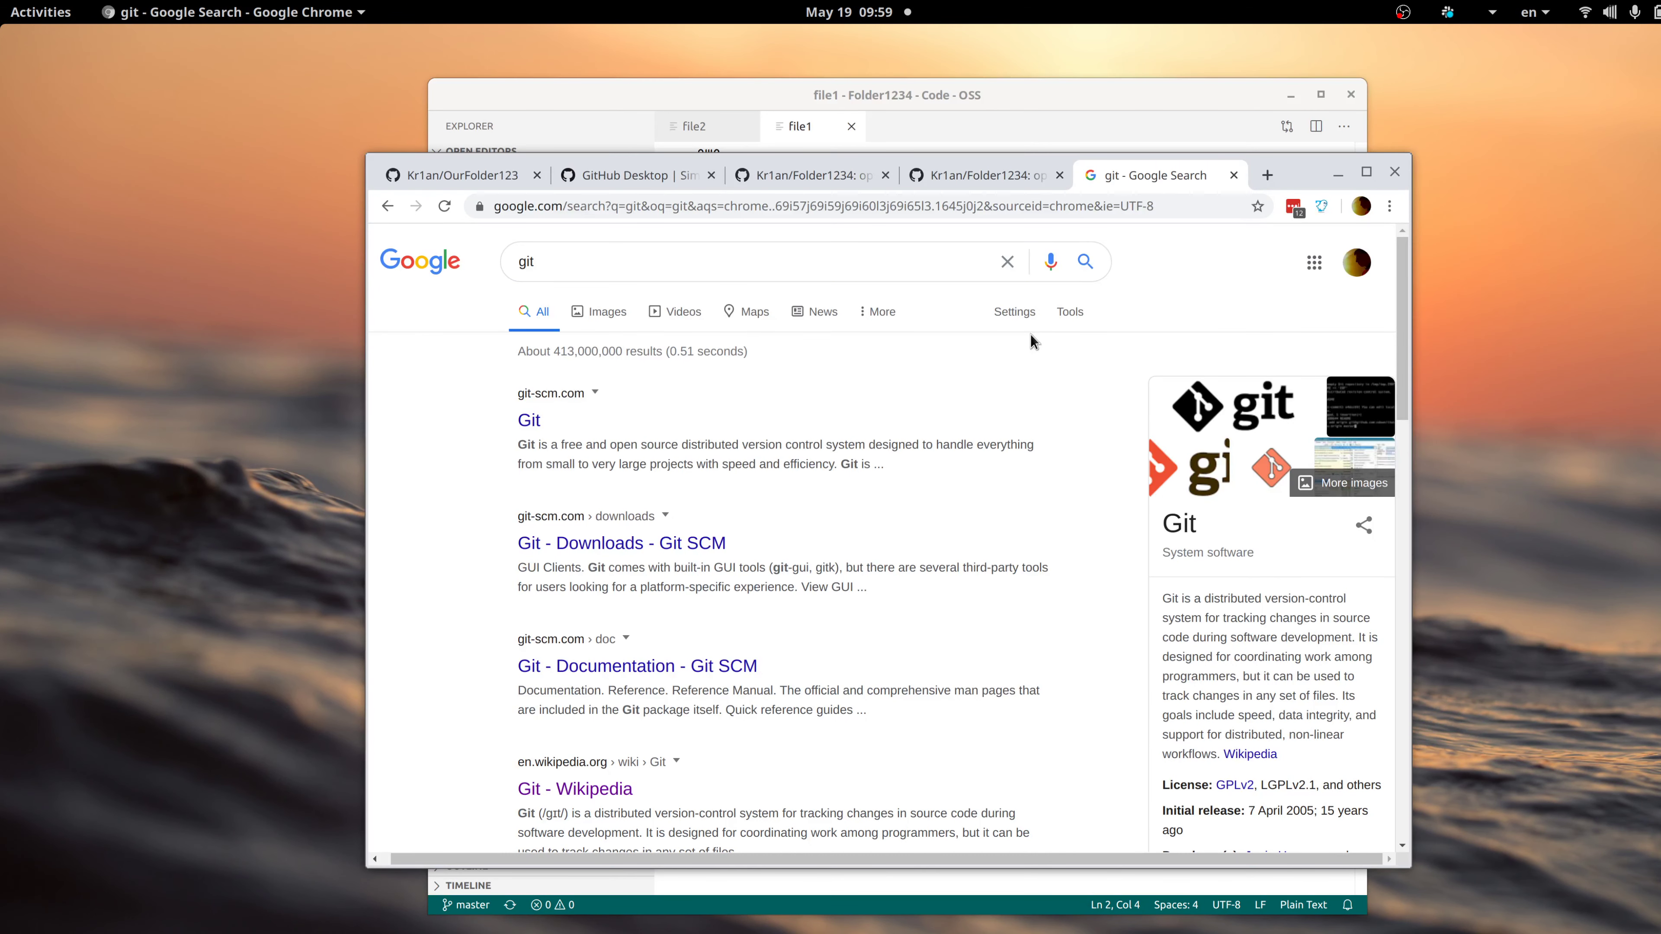
{"action": "key", "text": "alt+Tab"}
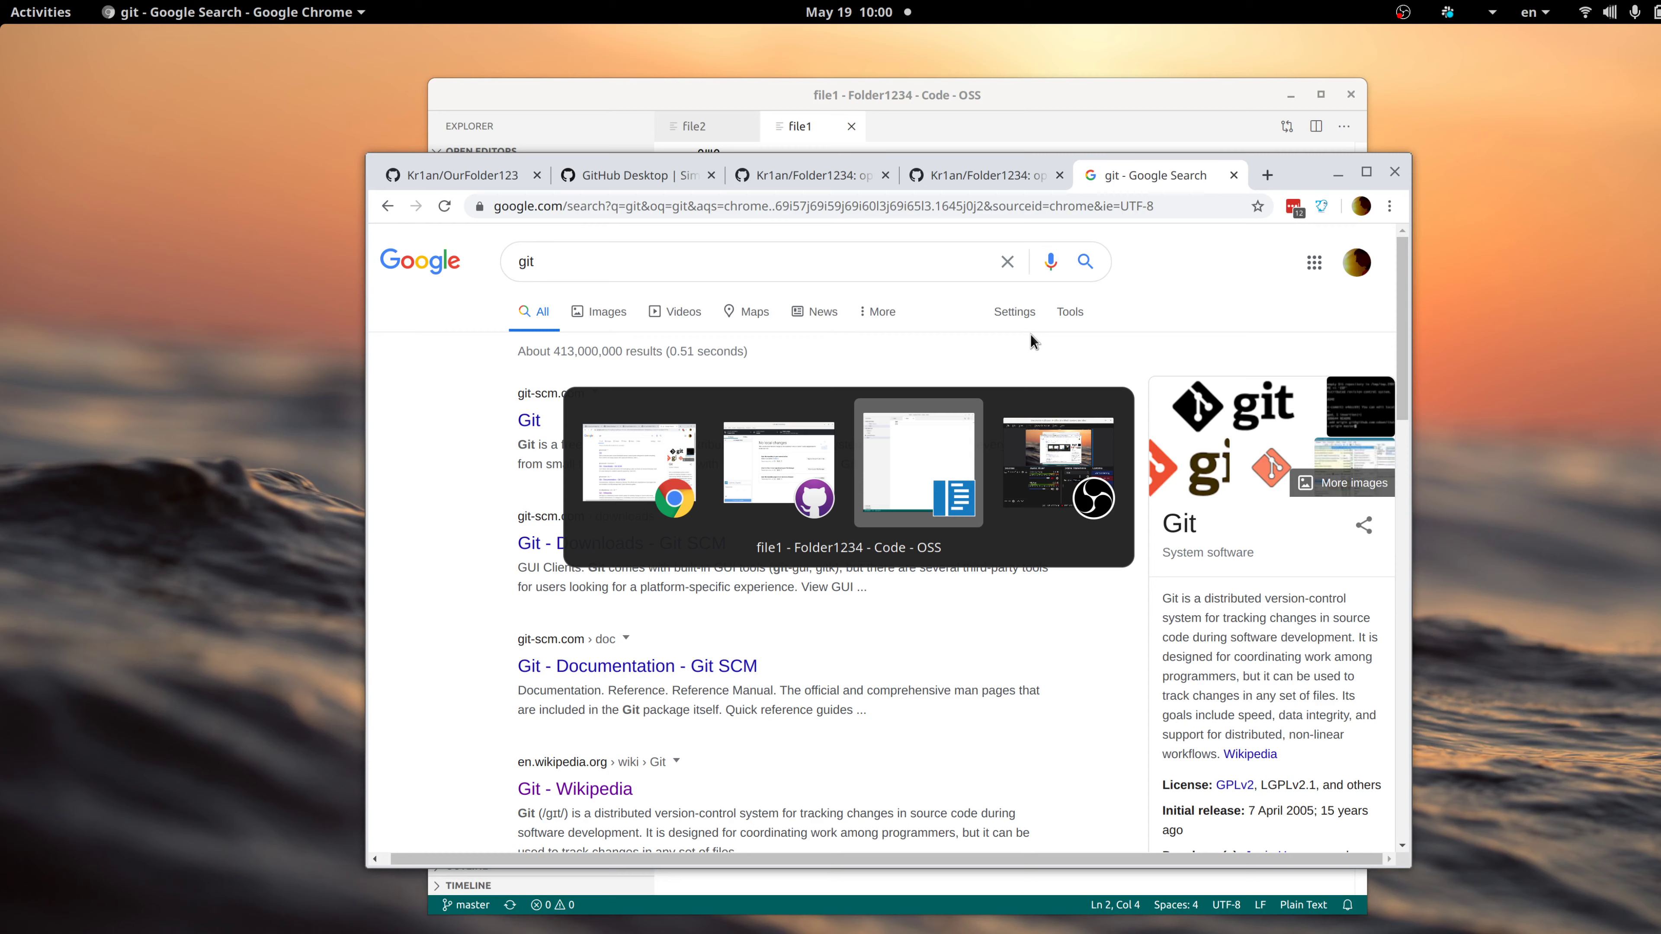
{"action": "key", "text": "alt+Tab"}
{"action": "key", "text": "alt+Tab"}
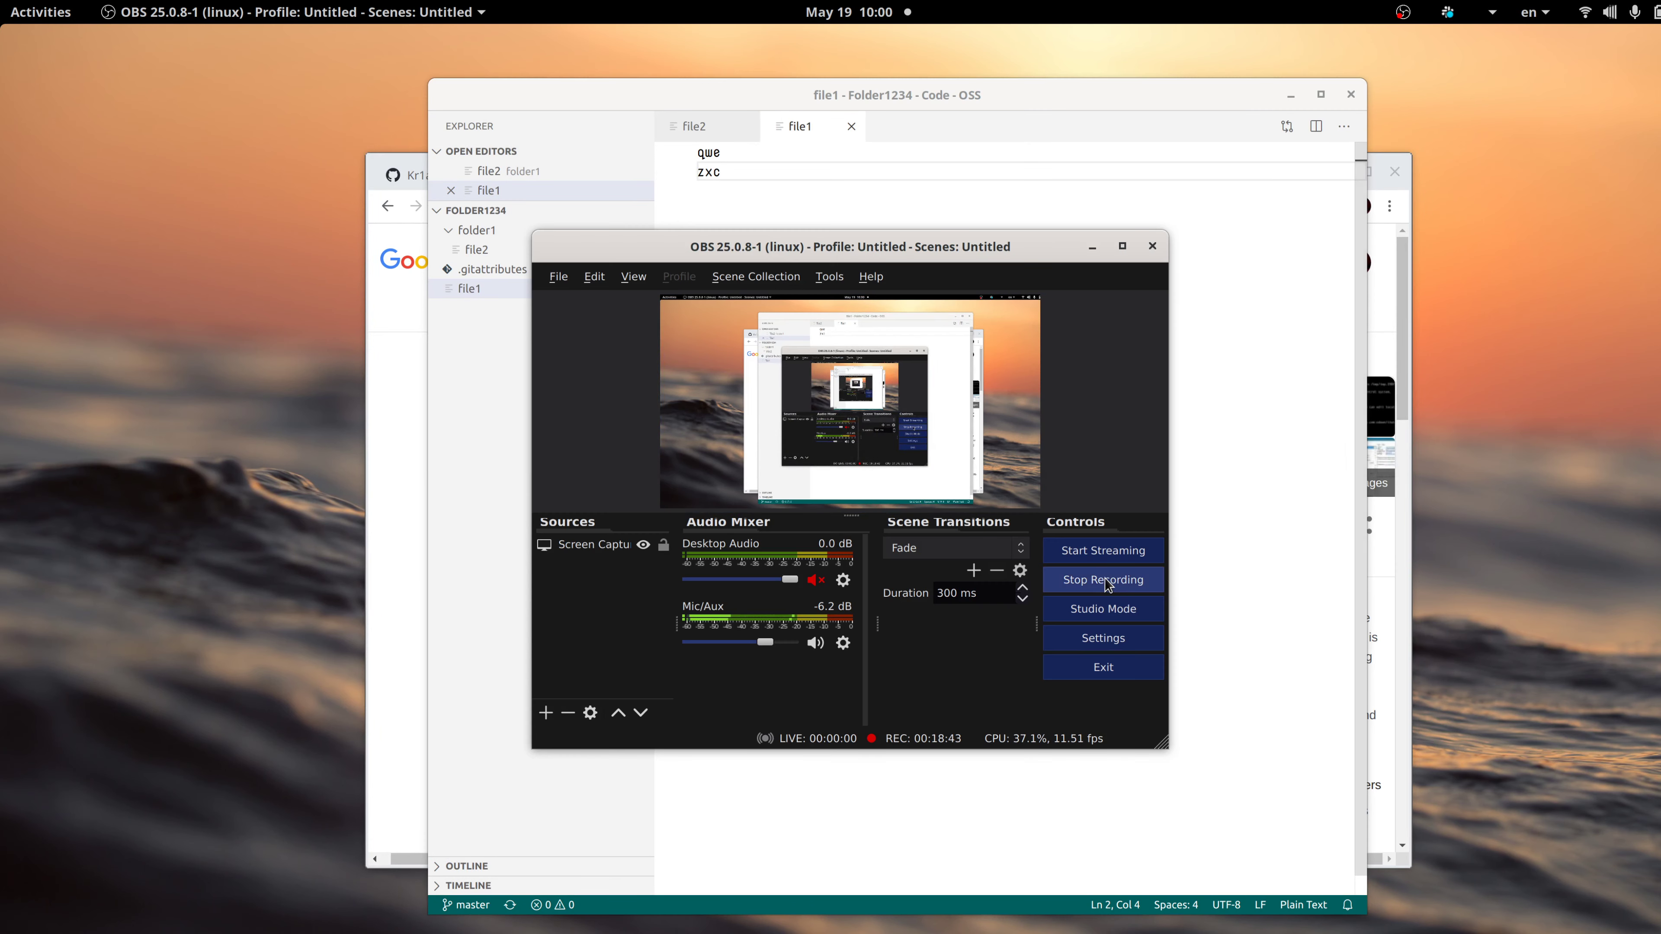